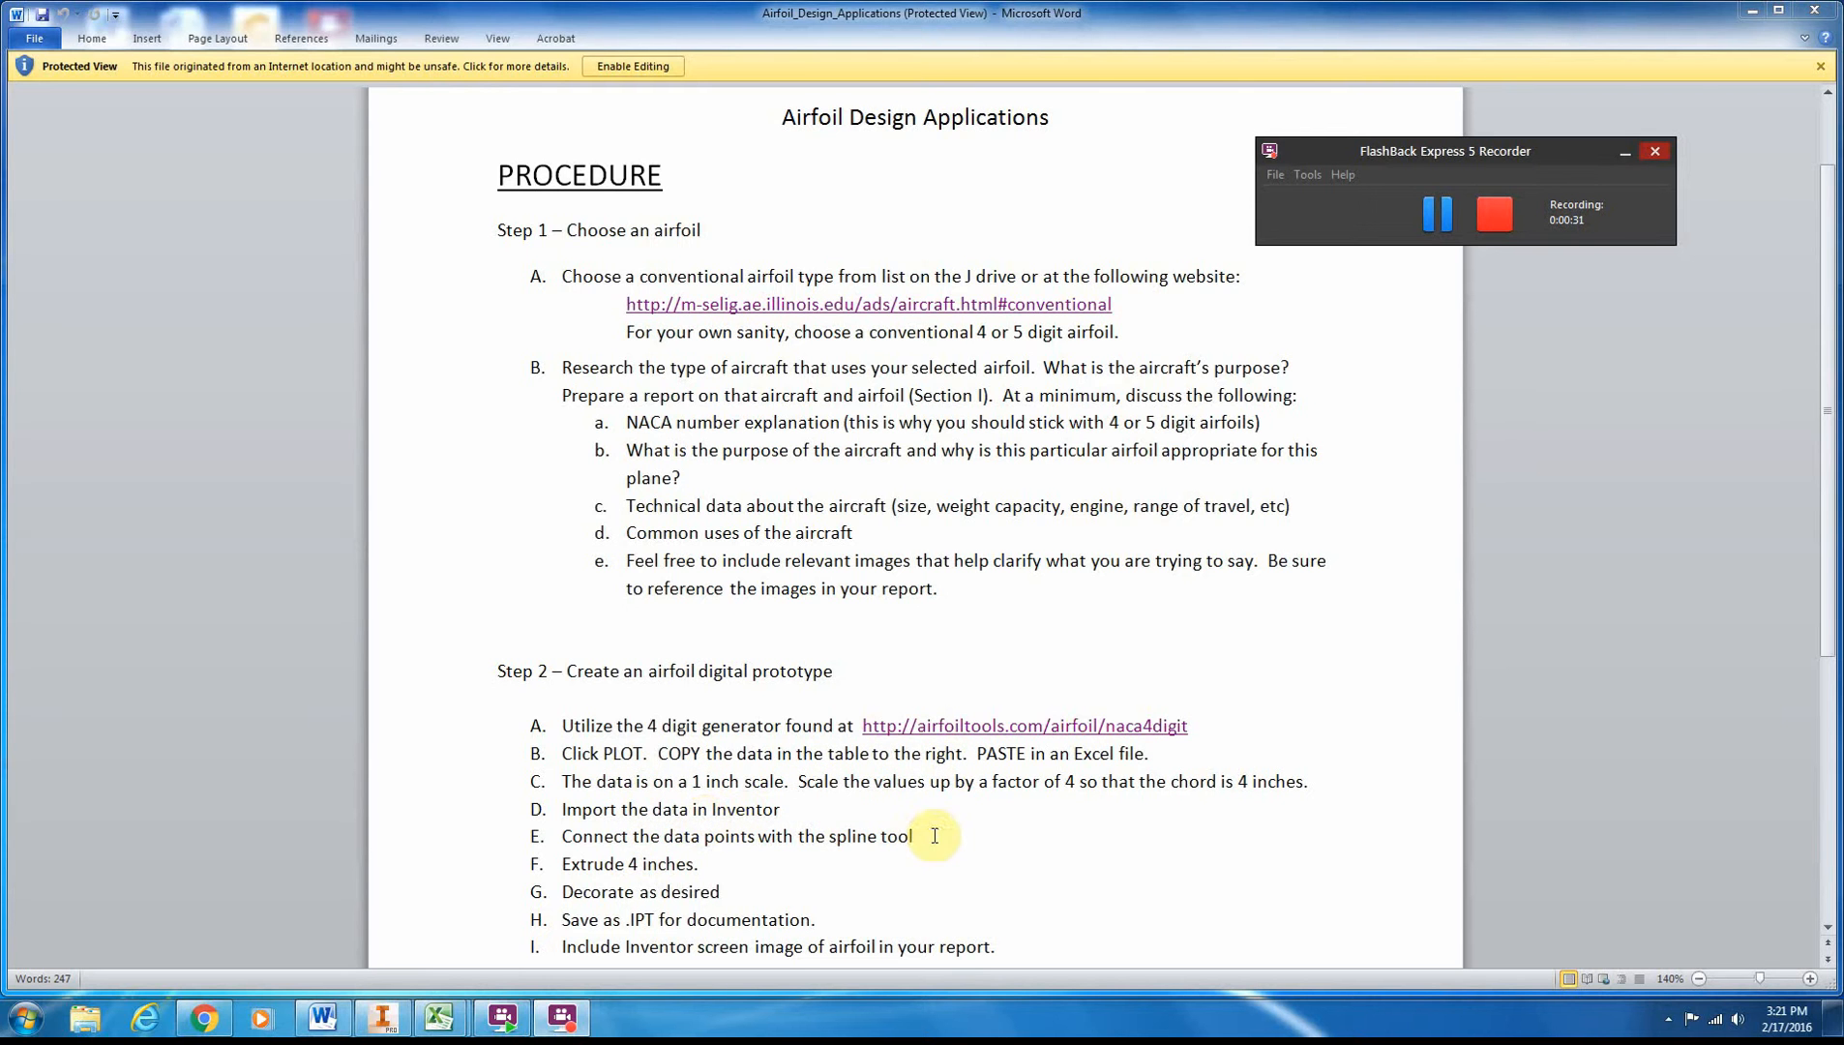
- Review the airfoil procedure, then switch to Chrome and look up an aircraft's NACA number in the airfoil usage list
click(1006, 907)
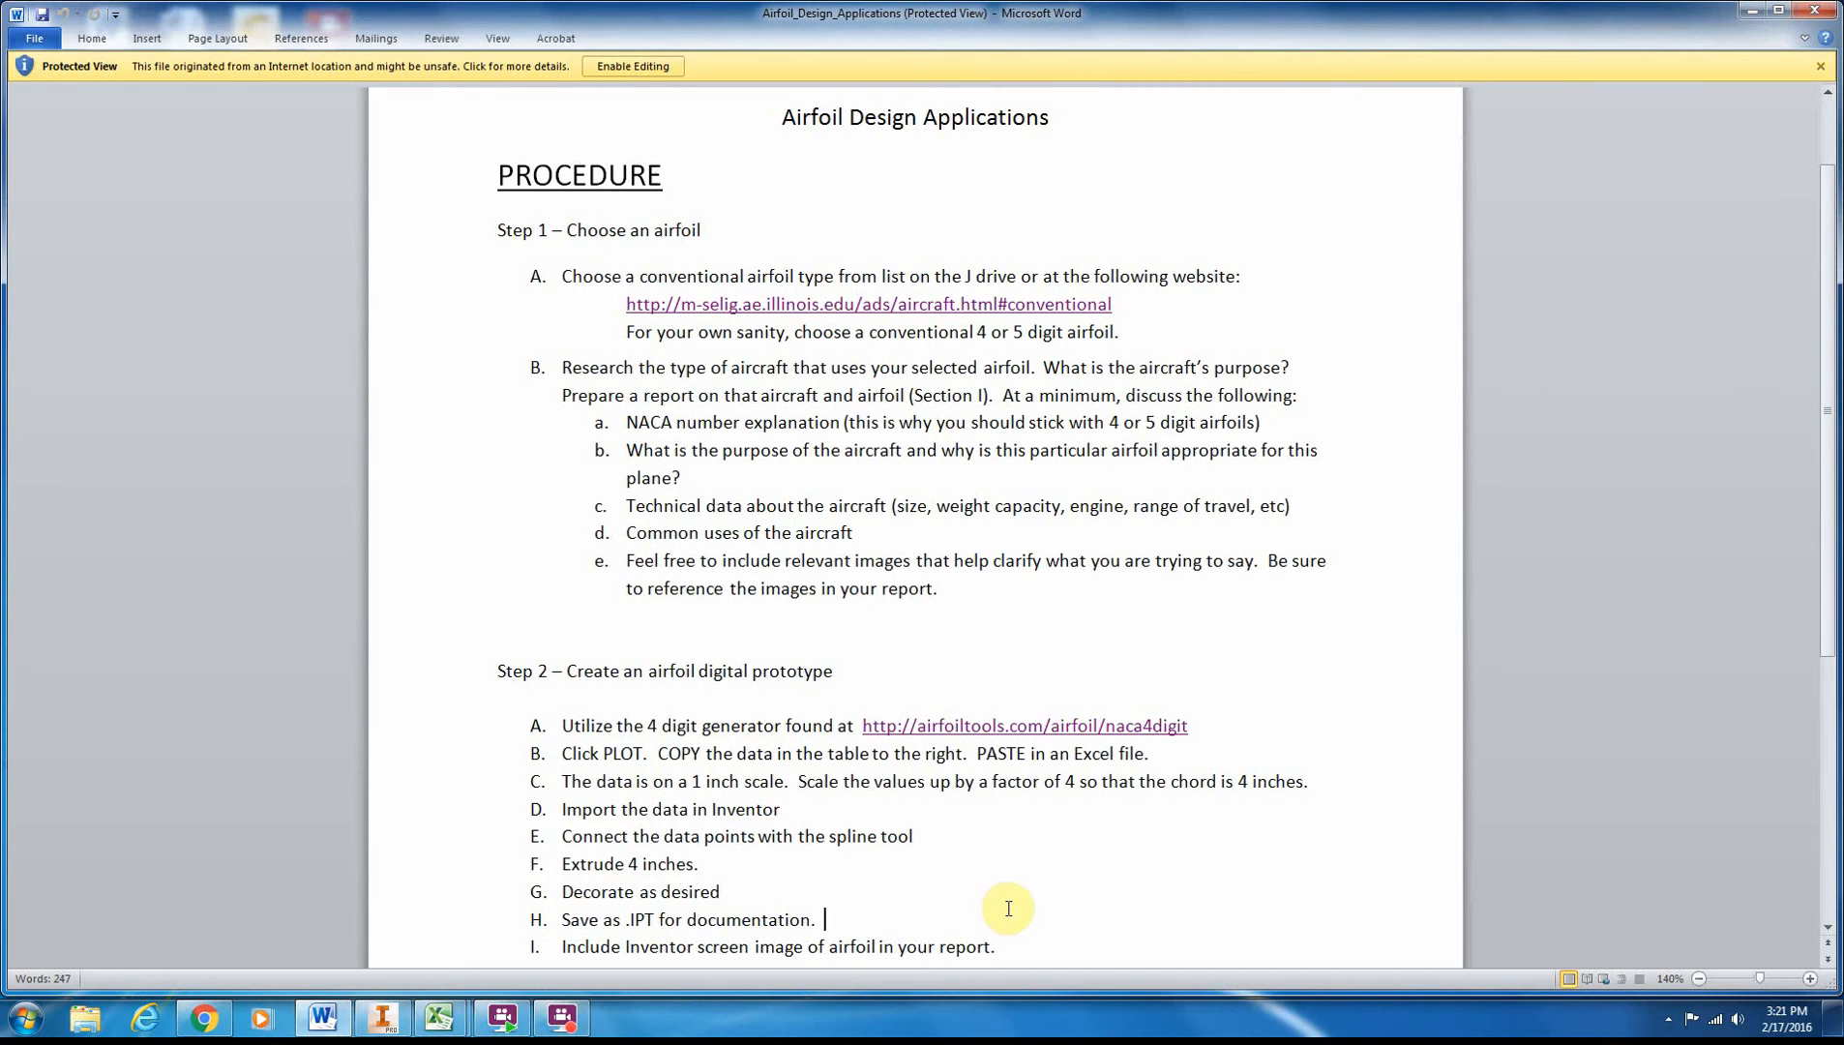
scroll(1007, 904, down, 2)
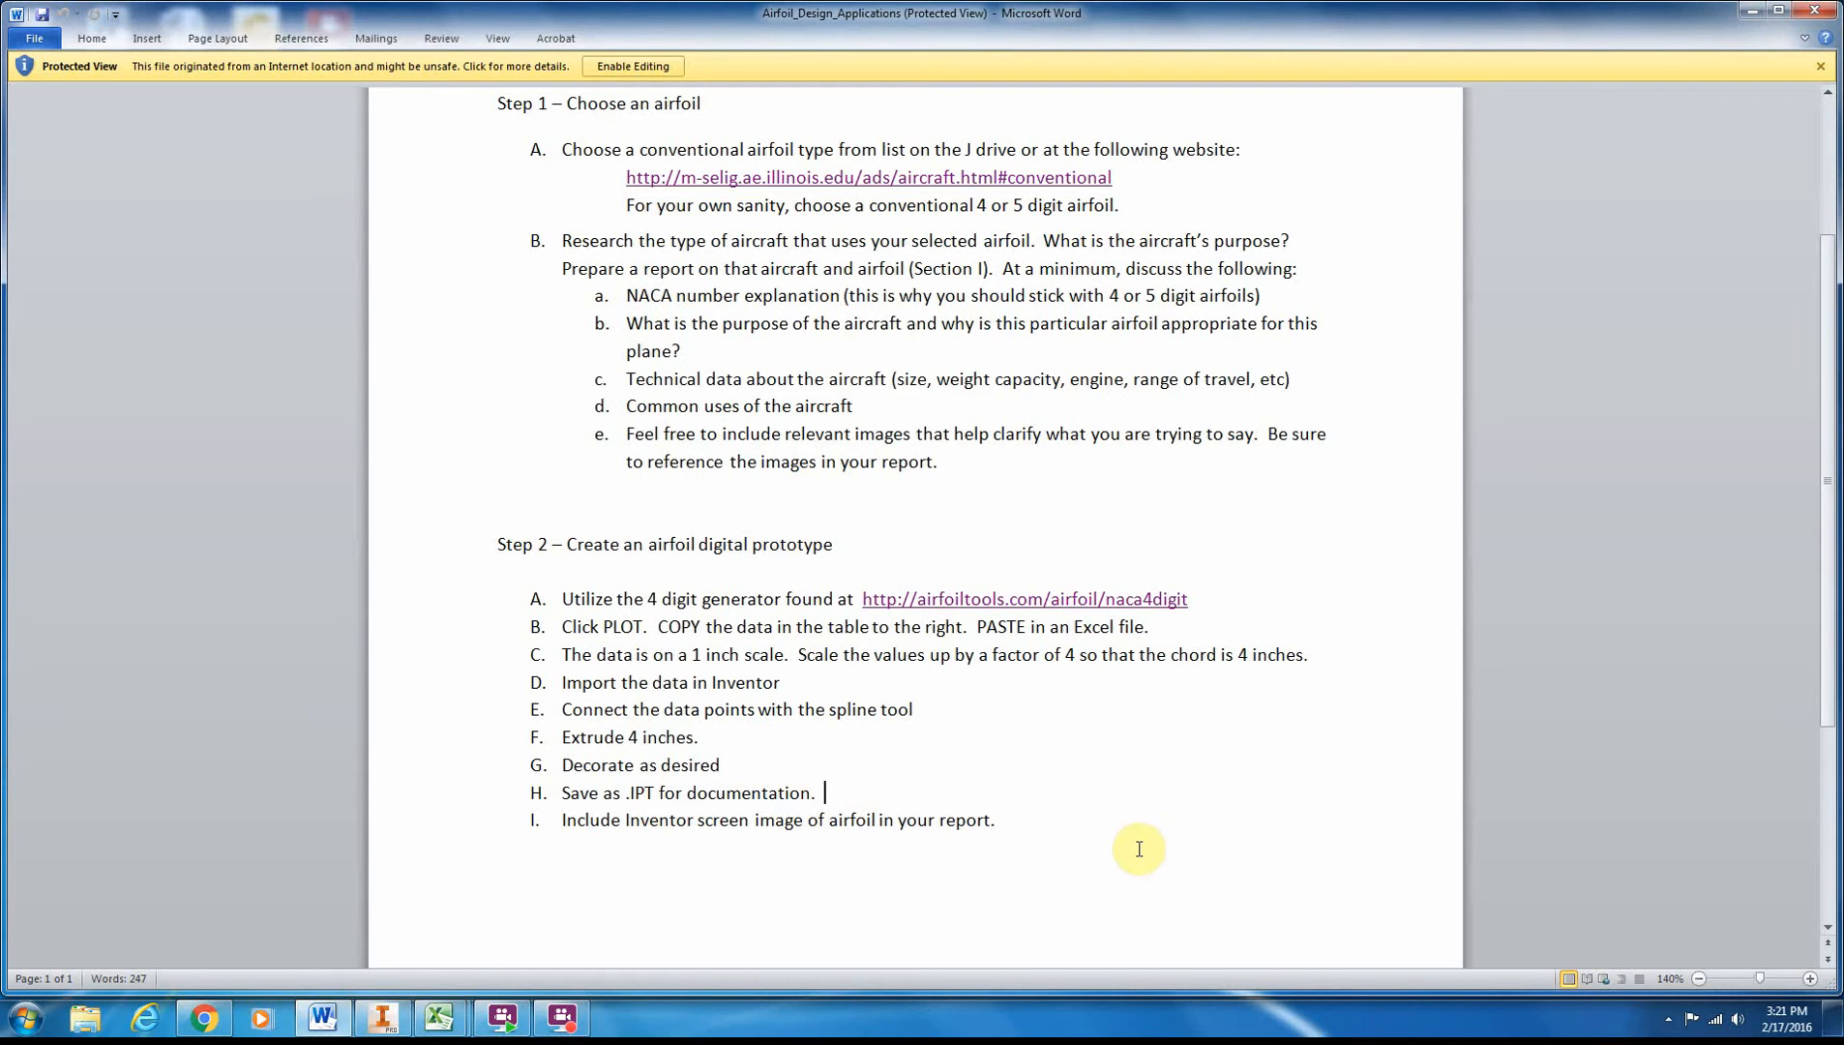
click(203, 1018)
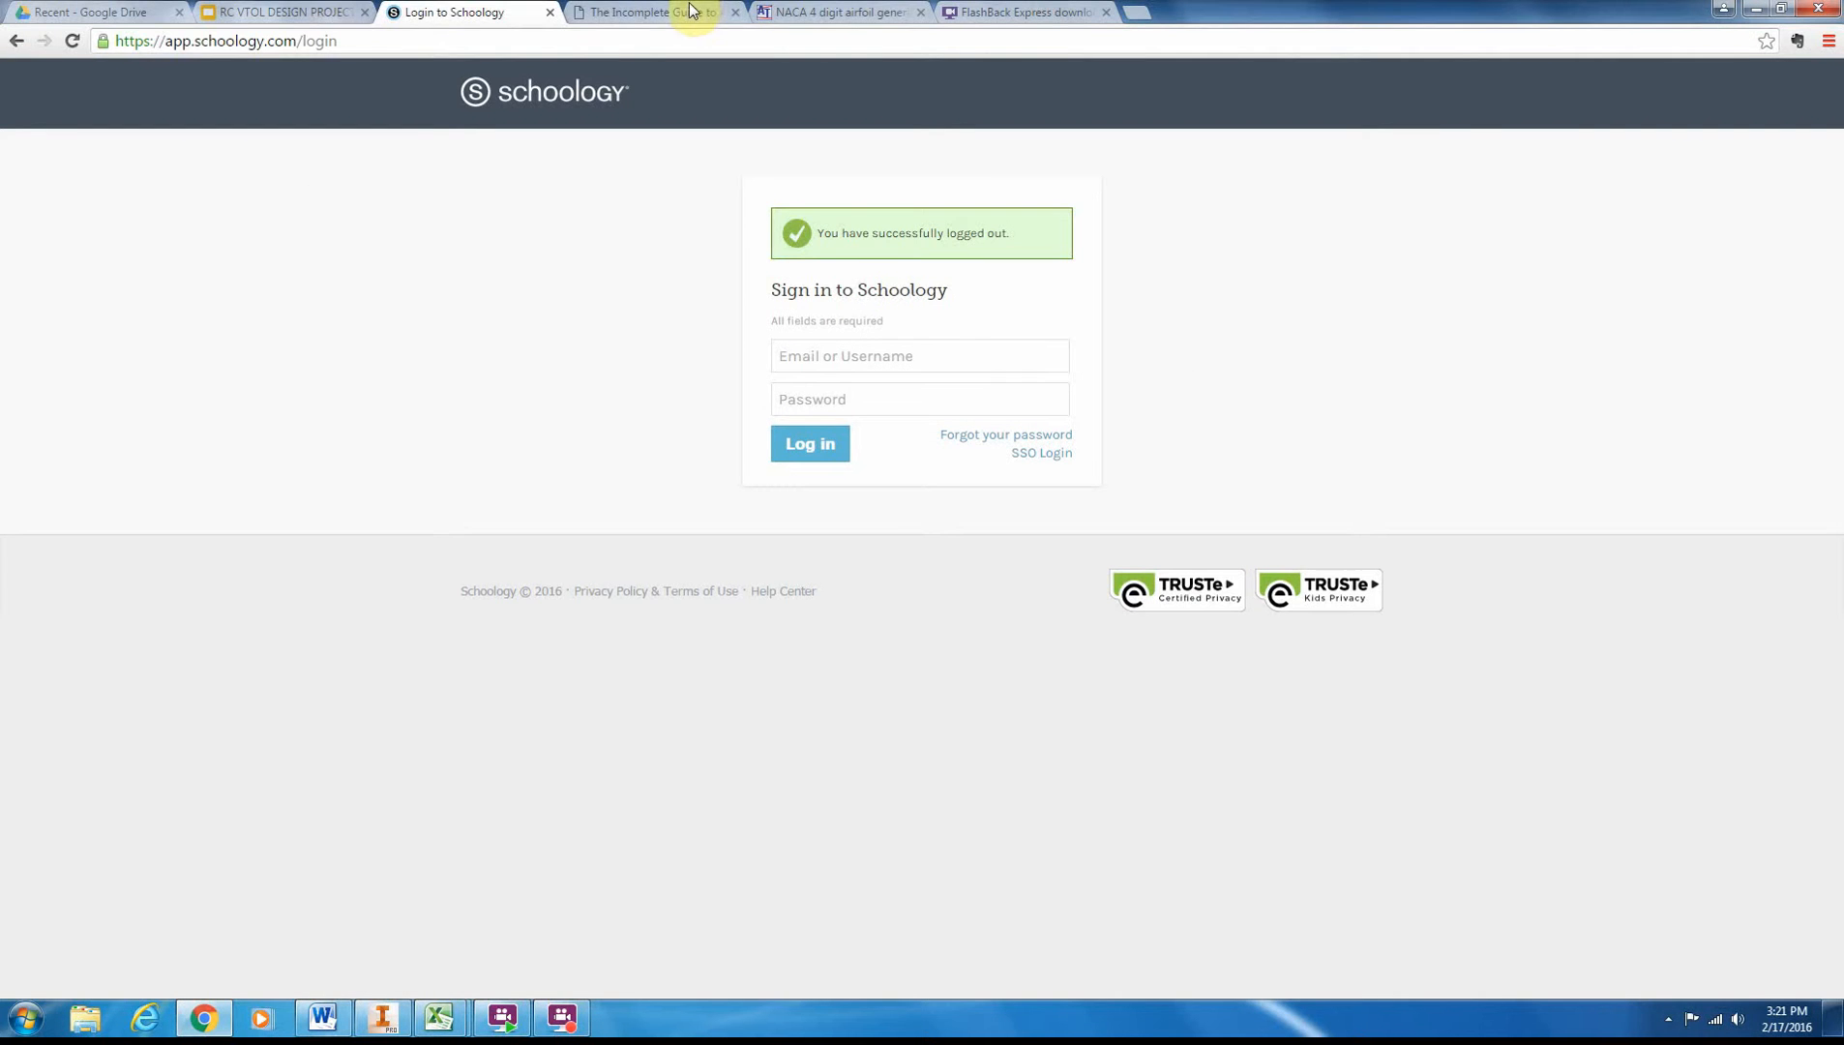
click(619, 12)
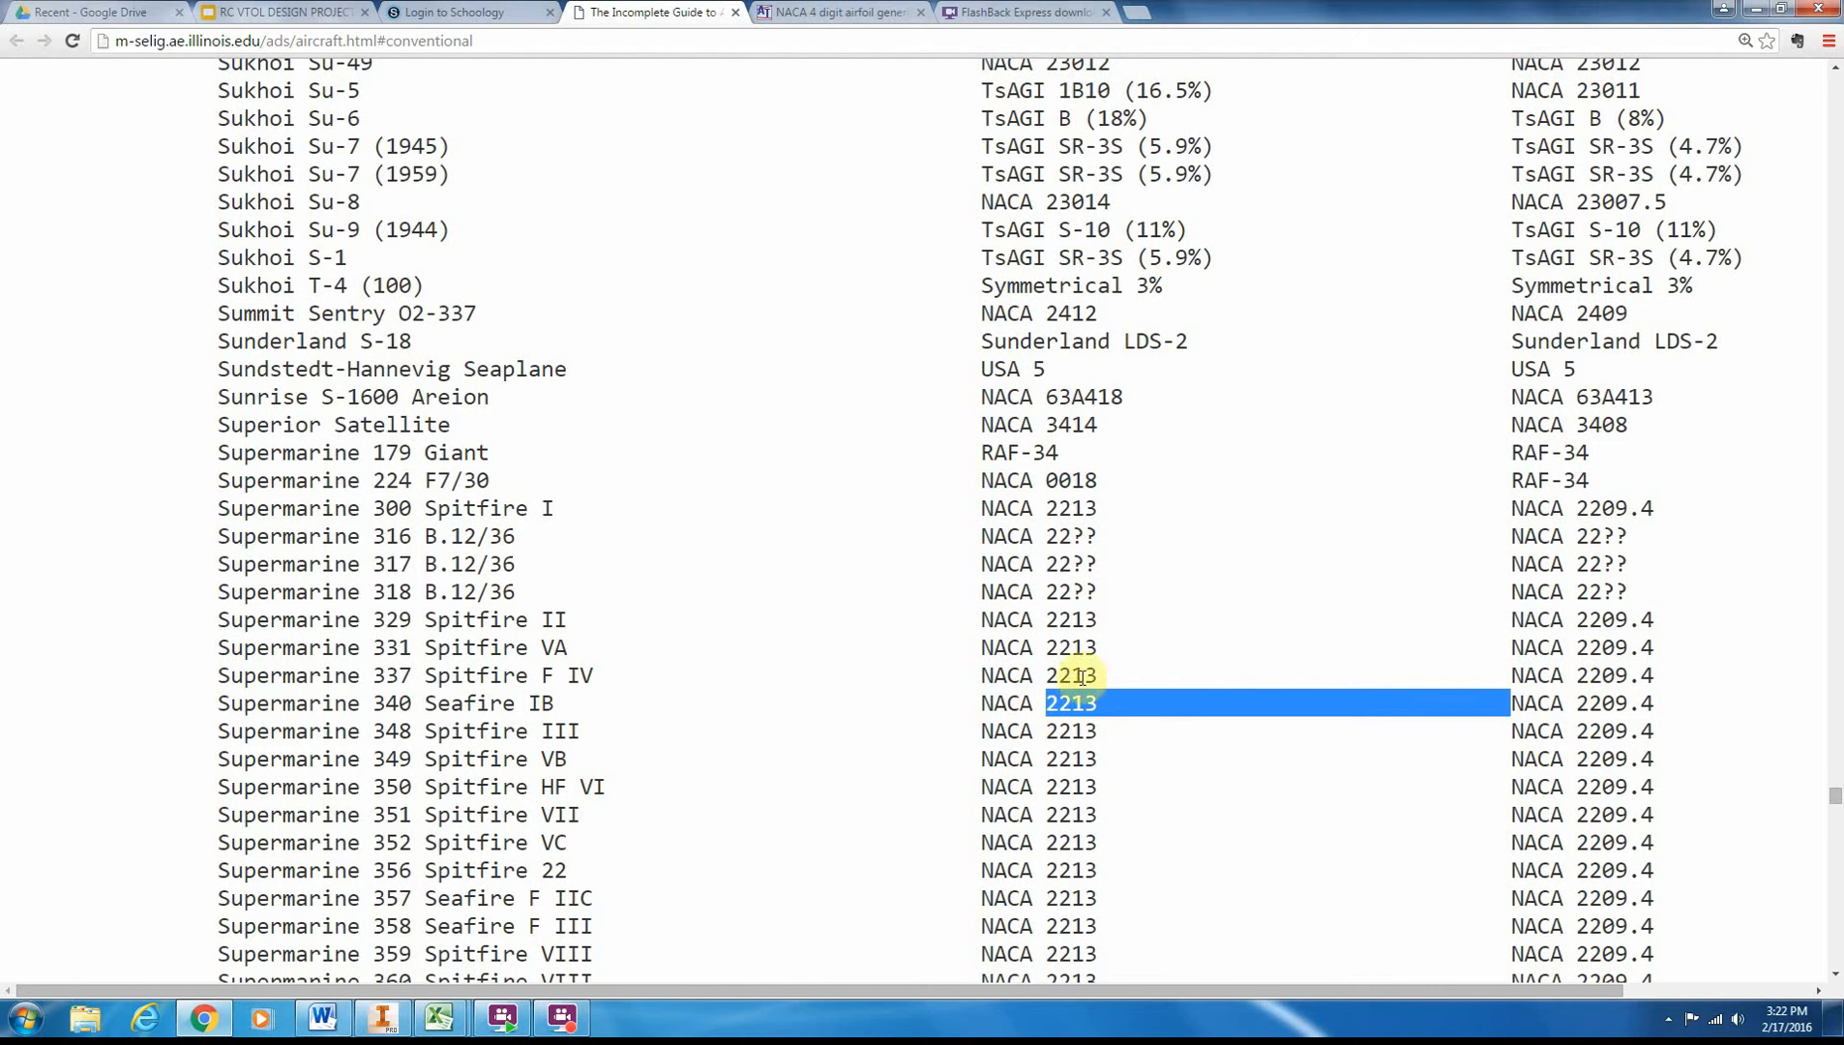
- In the NACA 4 digit airfoil generator, set the number of points to 41 and plot the NACA 2213 airfoil
click(829, 10)
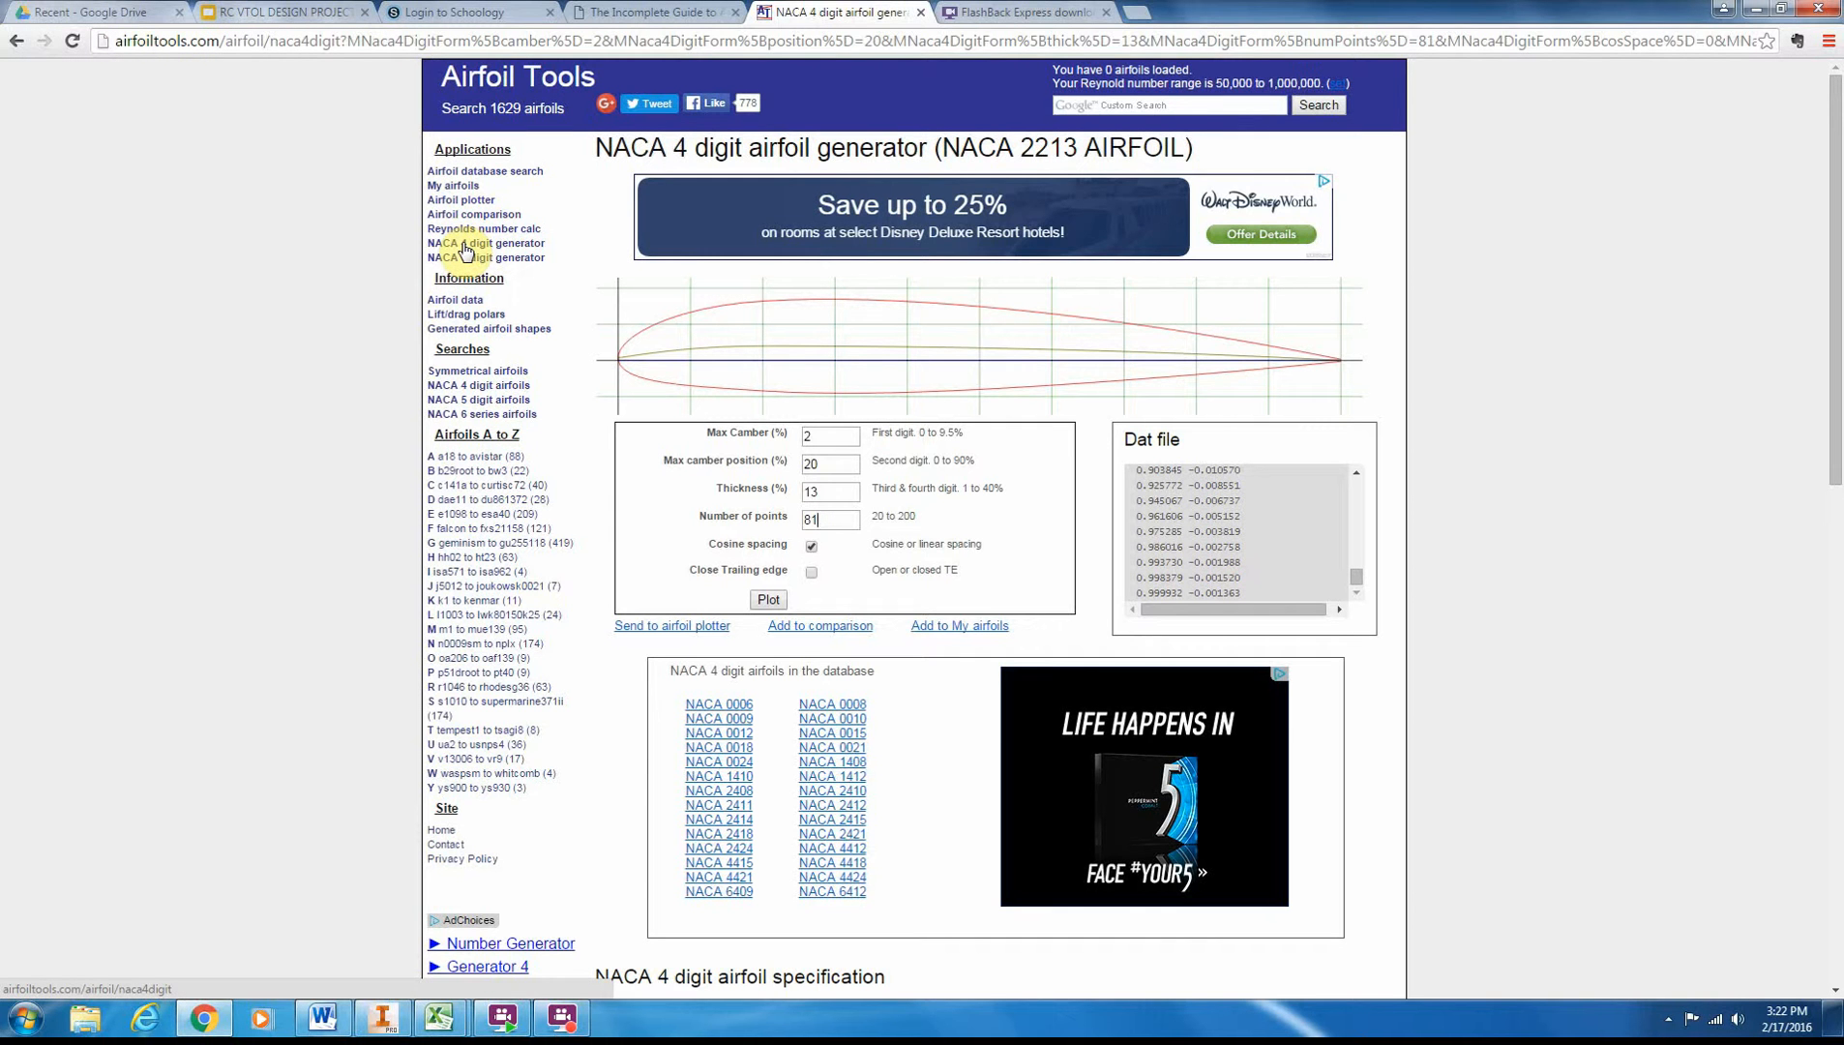
click(833, 440)
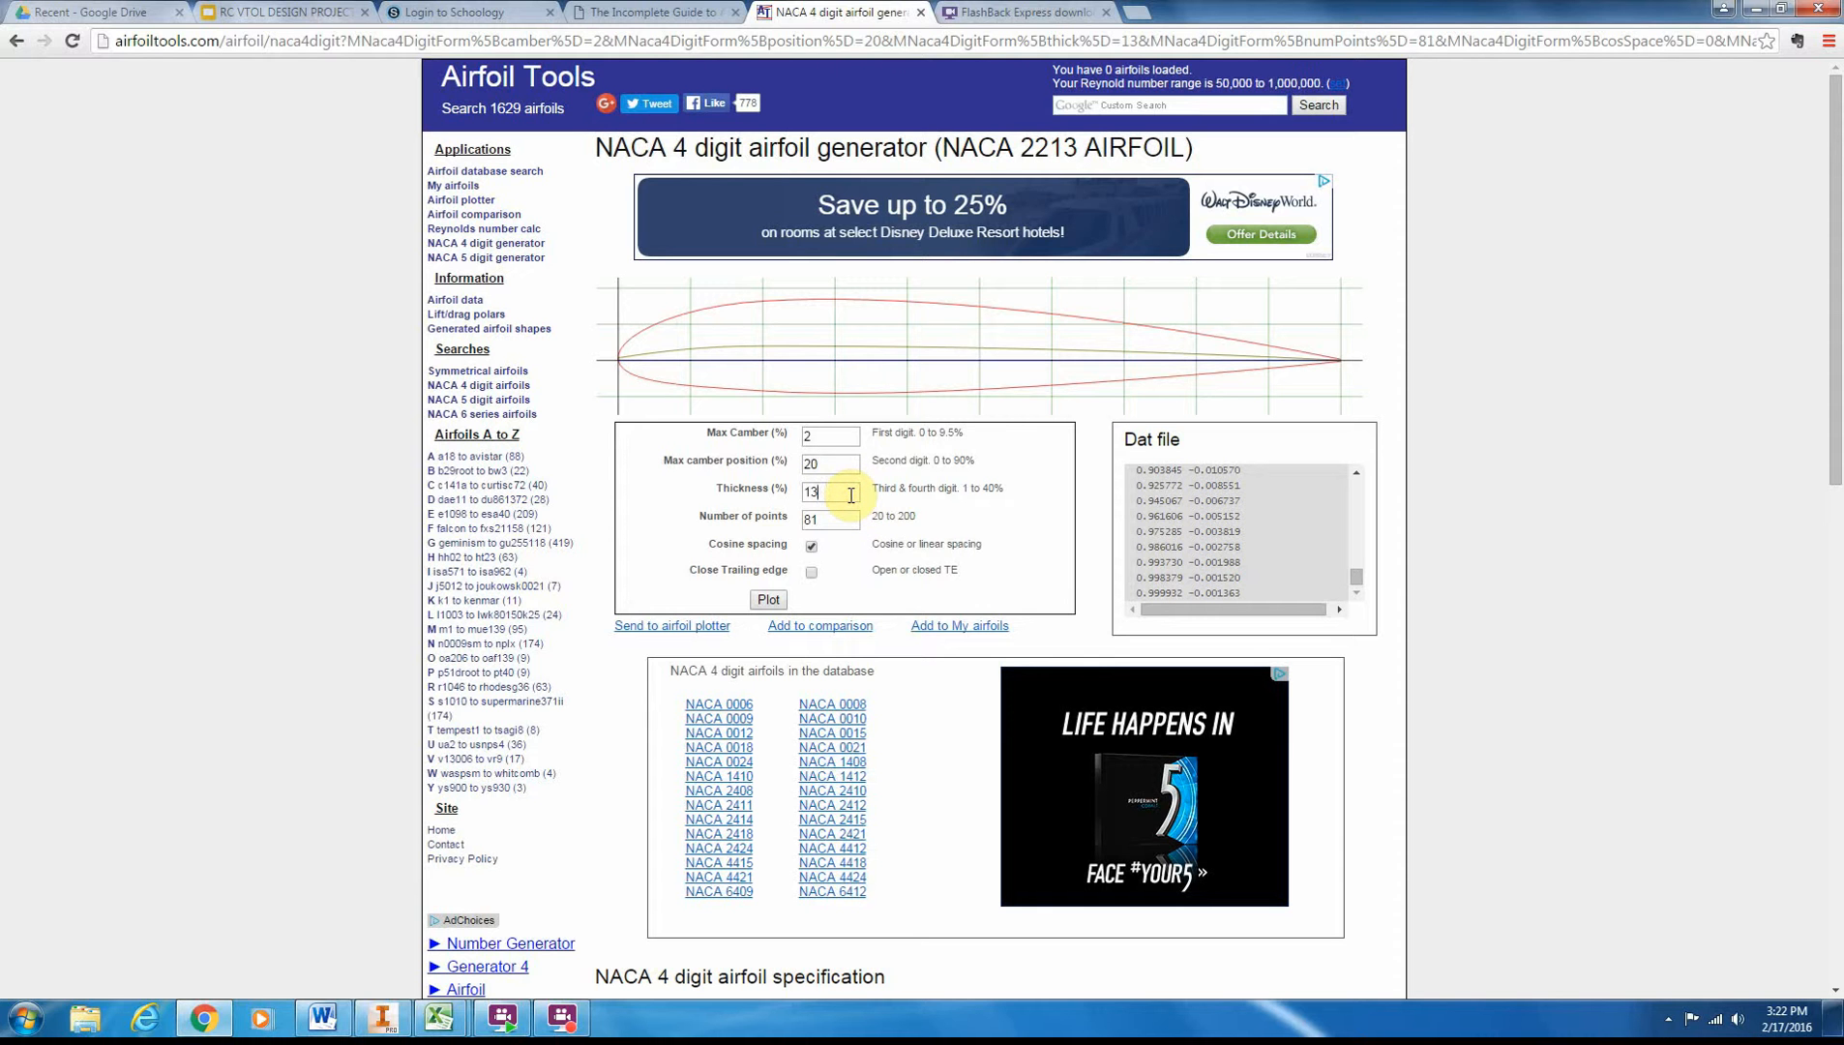
click(767, 600)
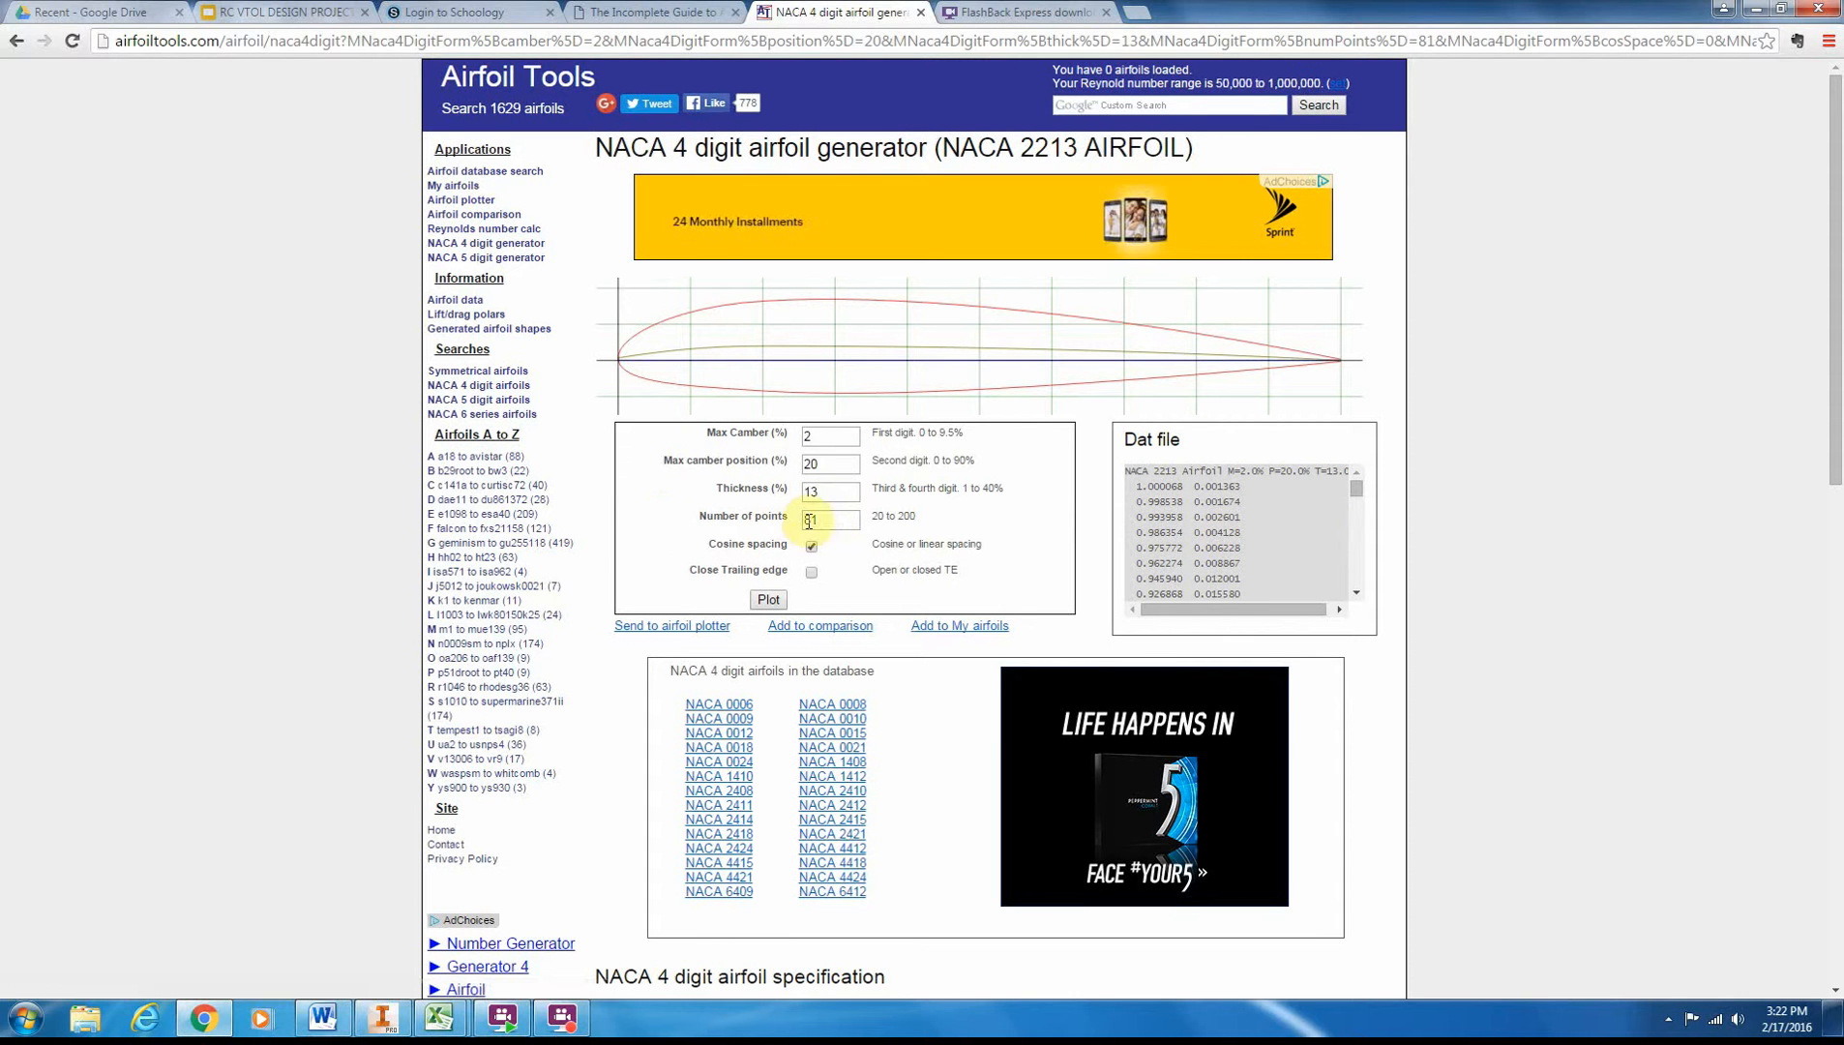
drag(850, 522, 741, 522)
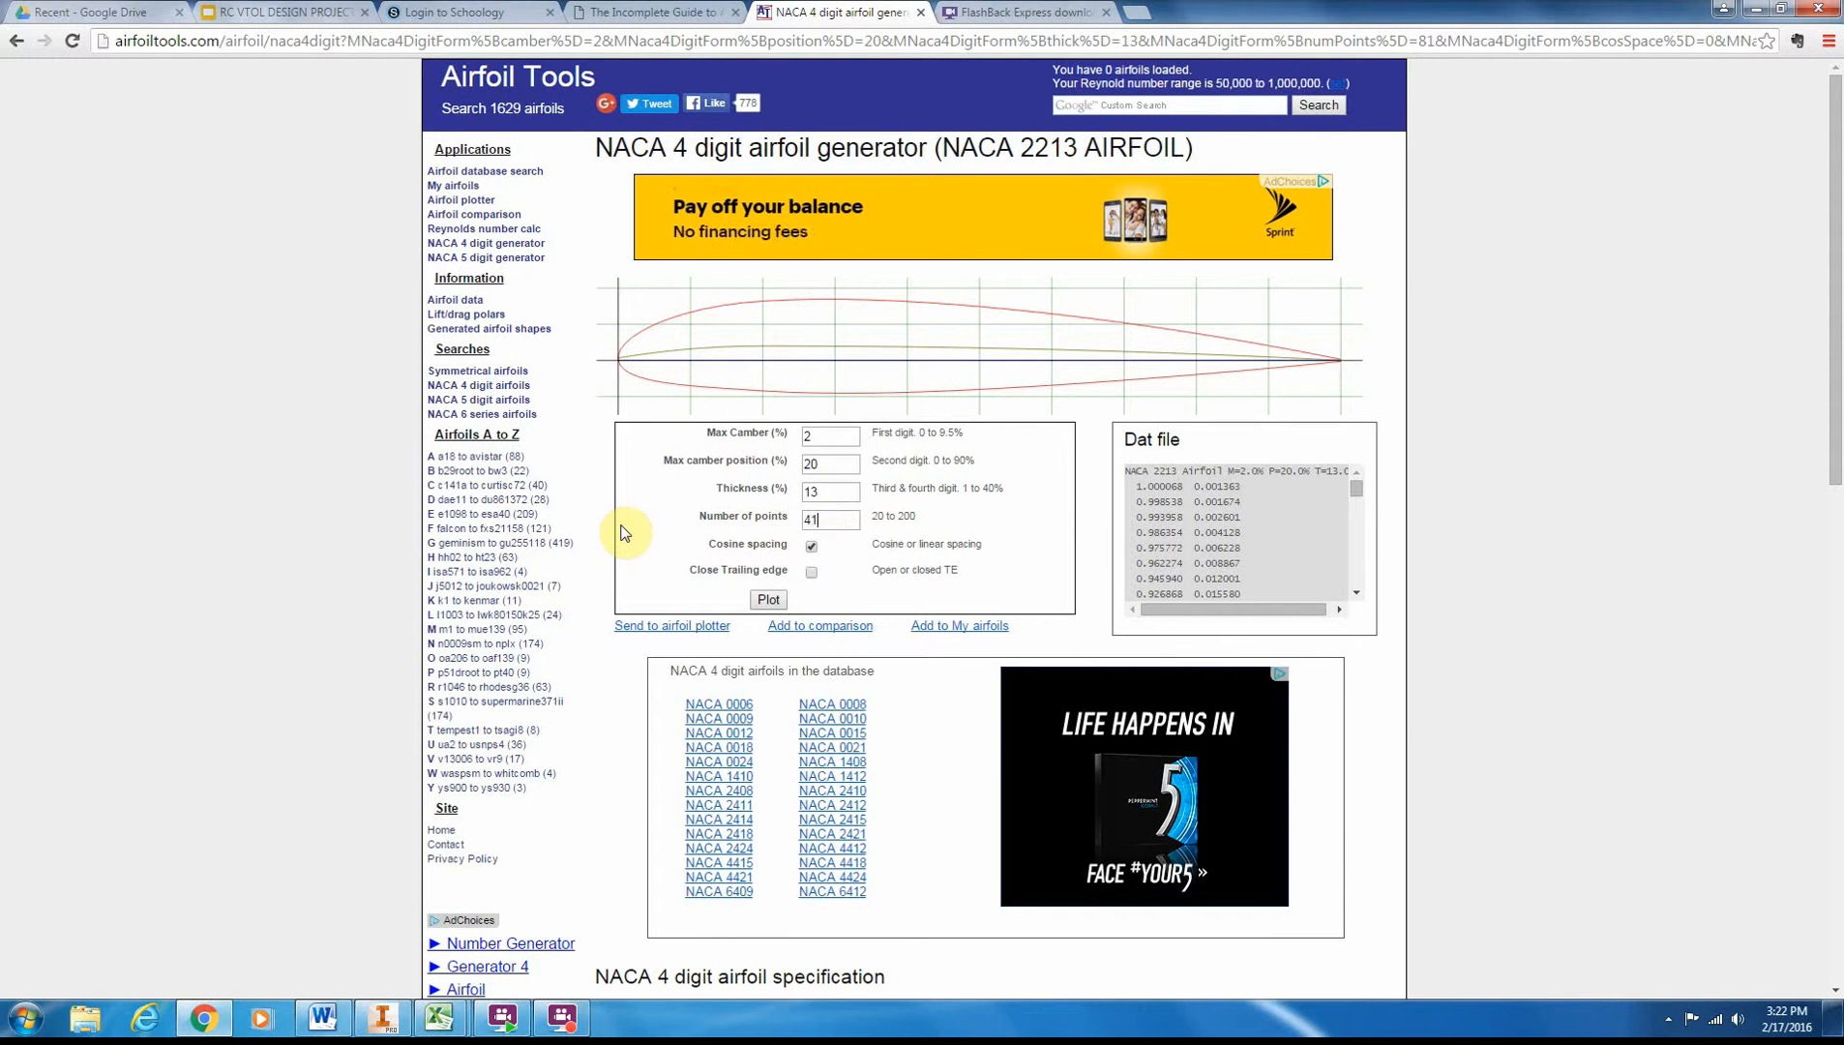
text(41)
click(771, 599)
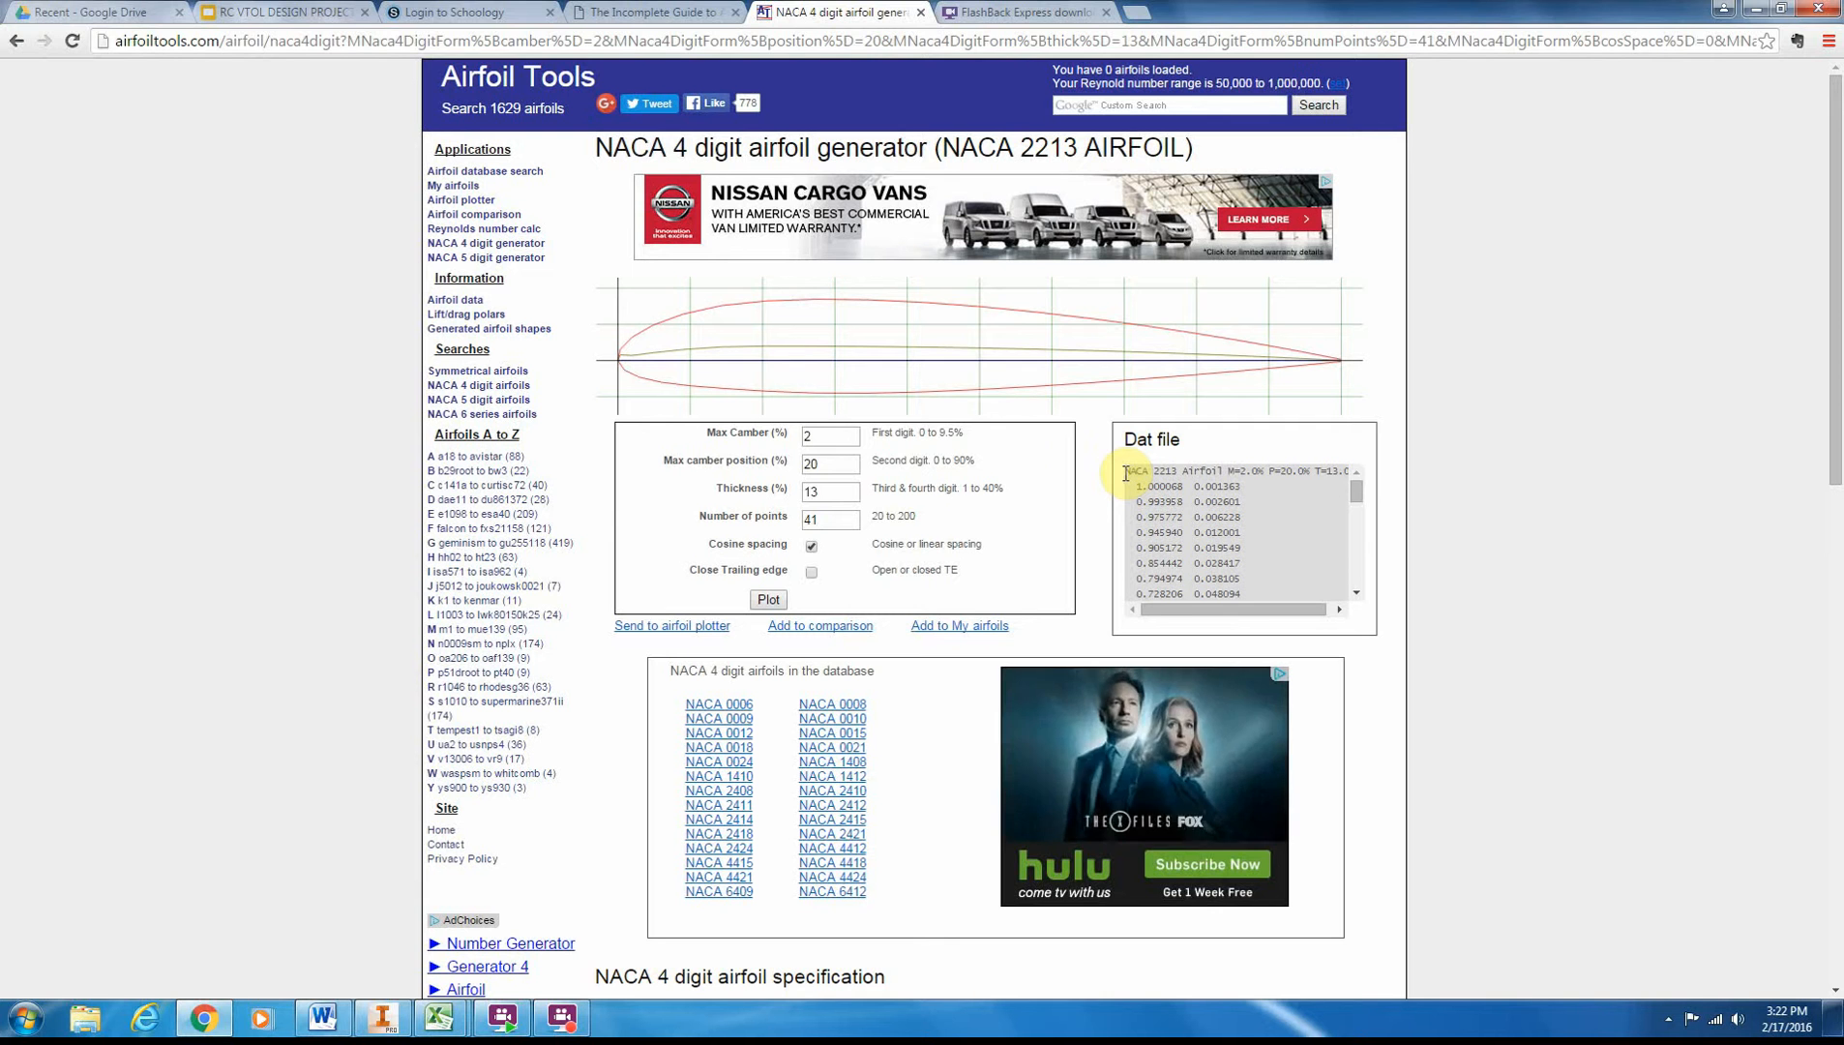
- Copy the complete Dat file contents of the NACA 2213 airfoil, including the header line
drag(1125, 472, 1296, 626)
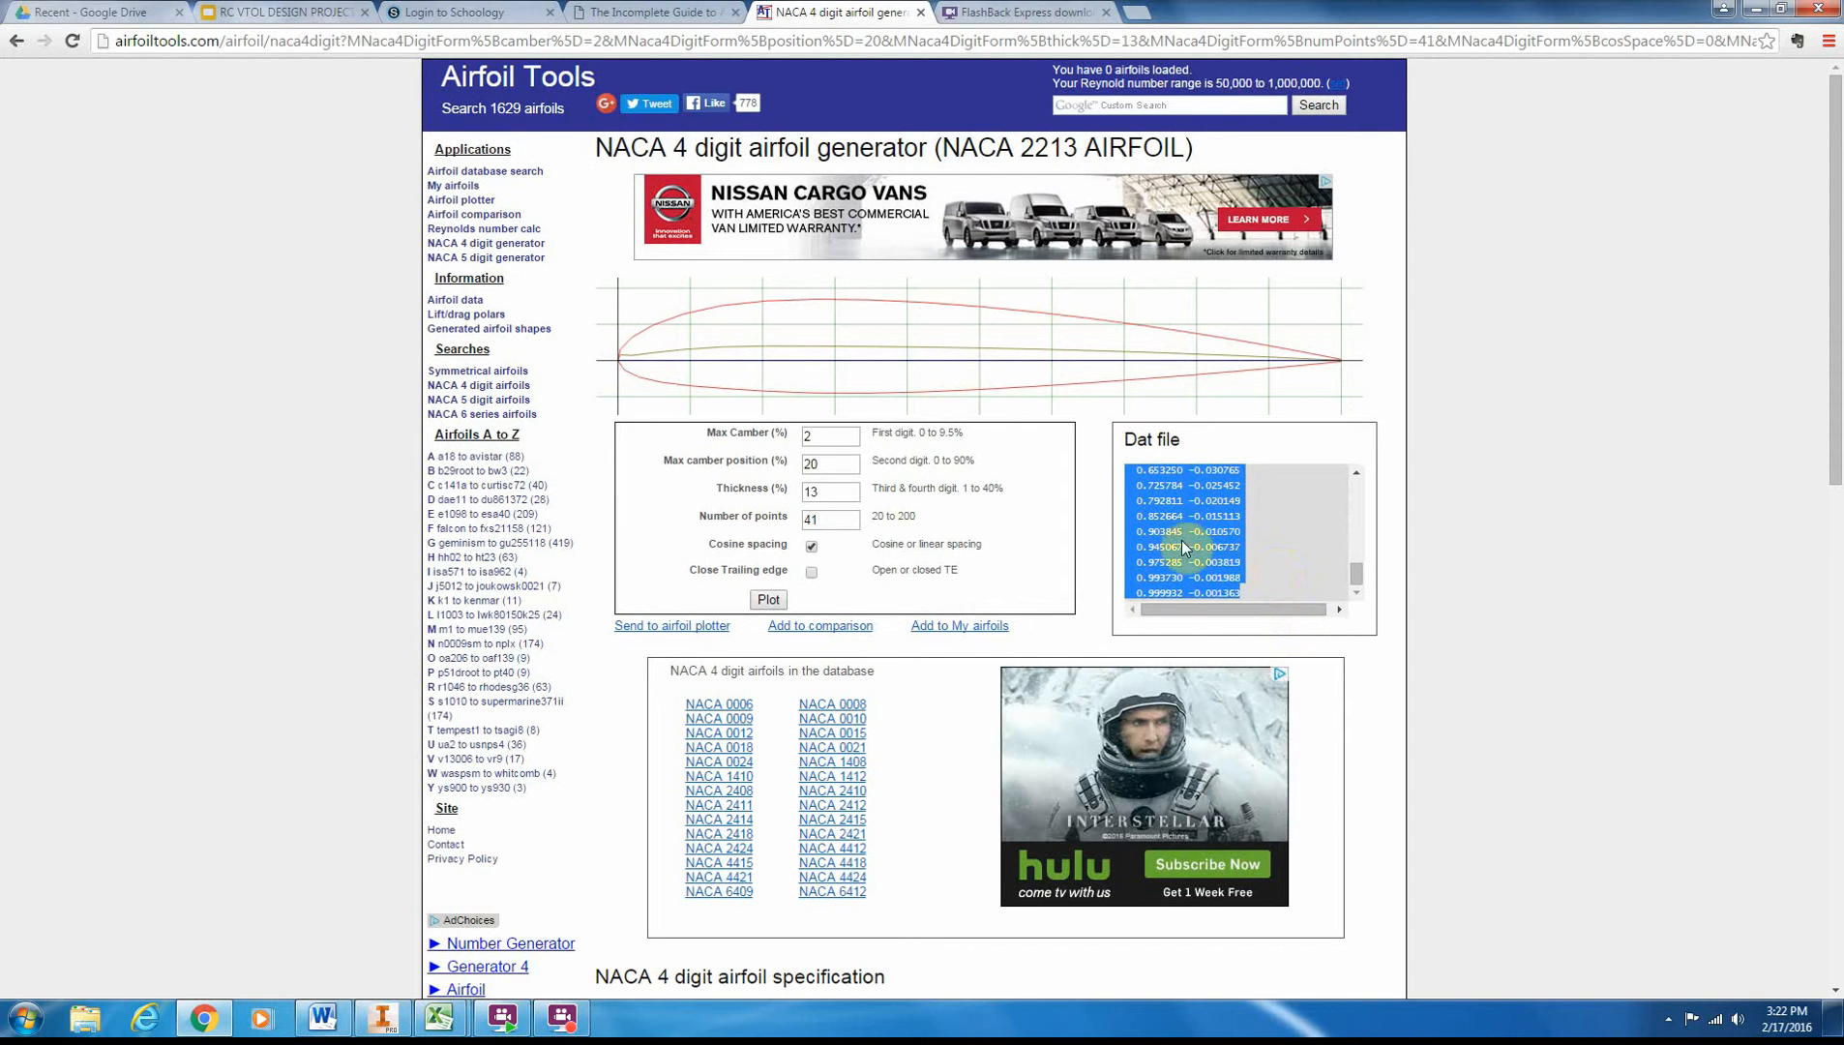
right_click(1167, 517)
click(1209, 529)
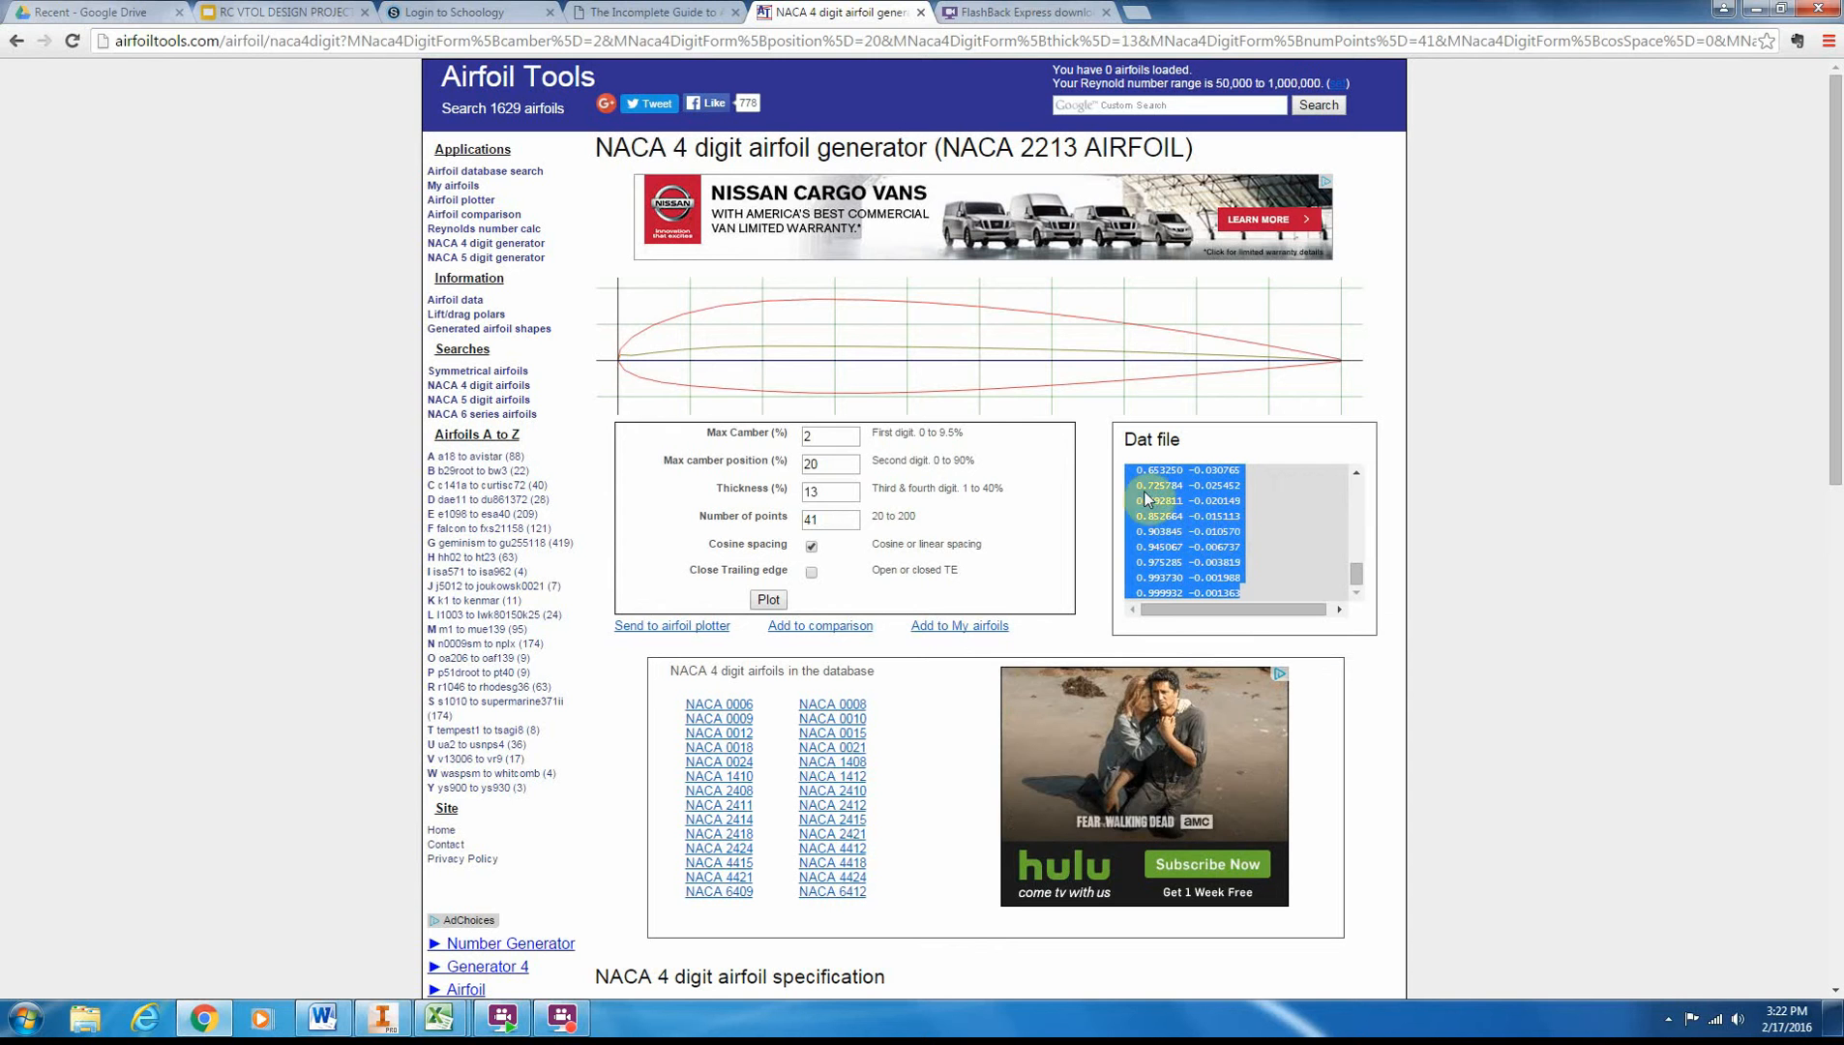
- Switch to Excel and close the Book4 and Airfoil Demo VALUES workbooks, discarding the changes to Book4
click(432, 1018)
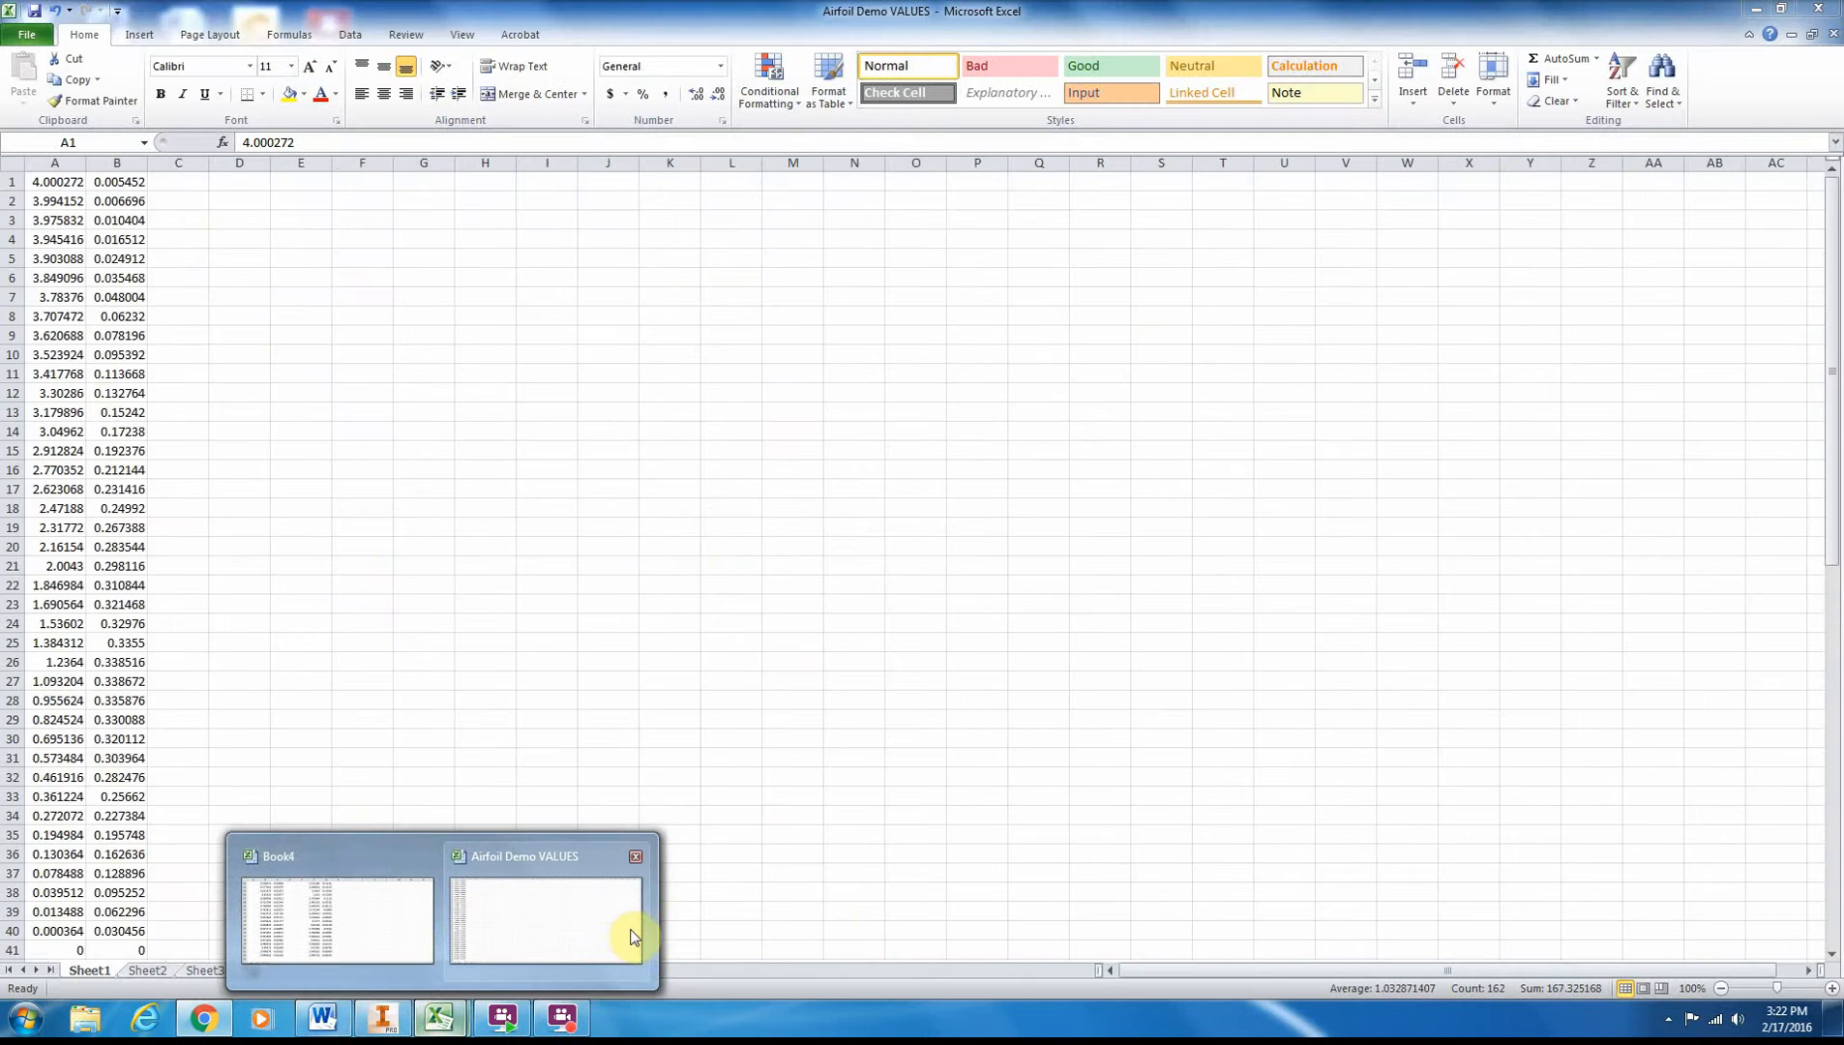
click(403, 932)
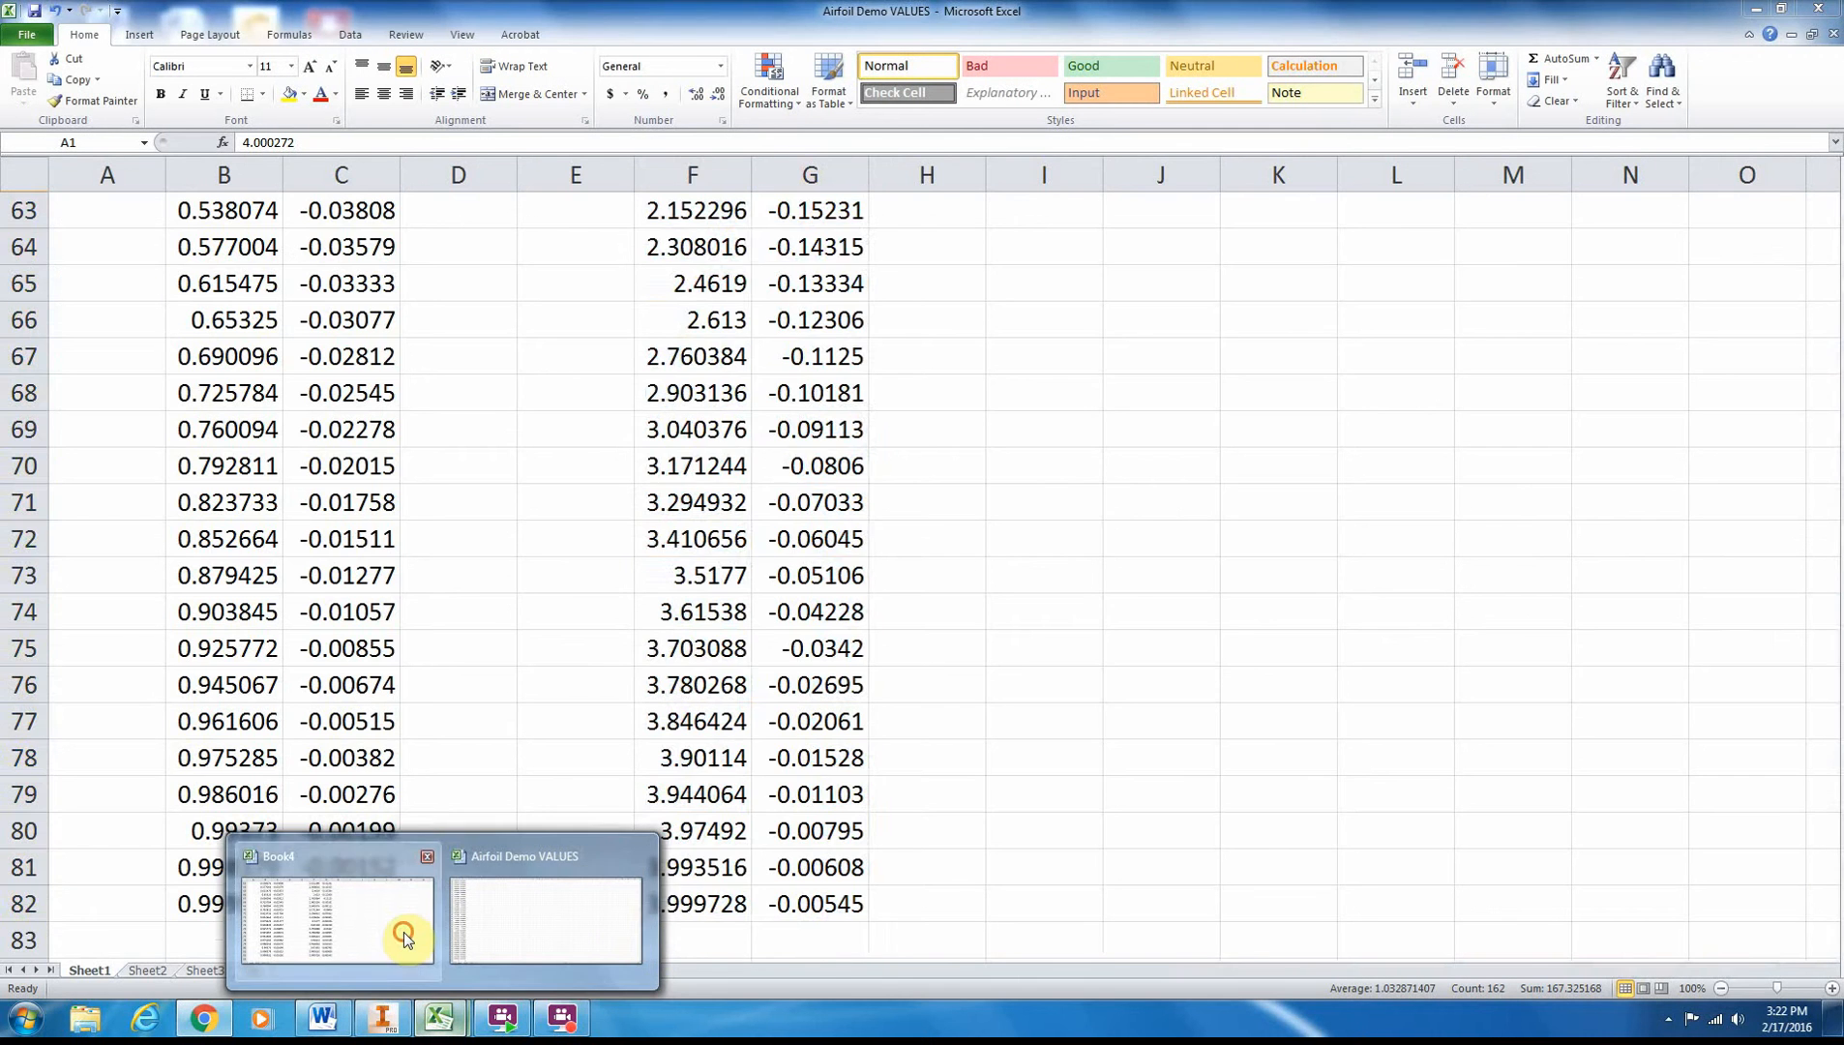
click(1831, 35)
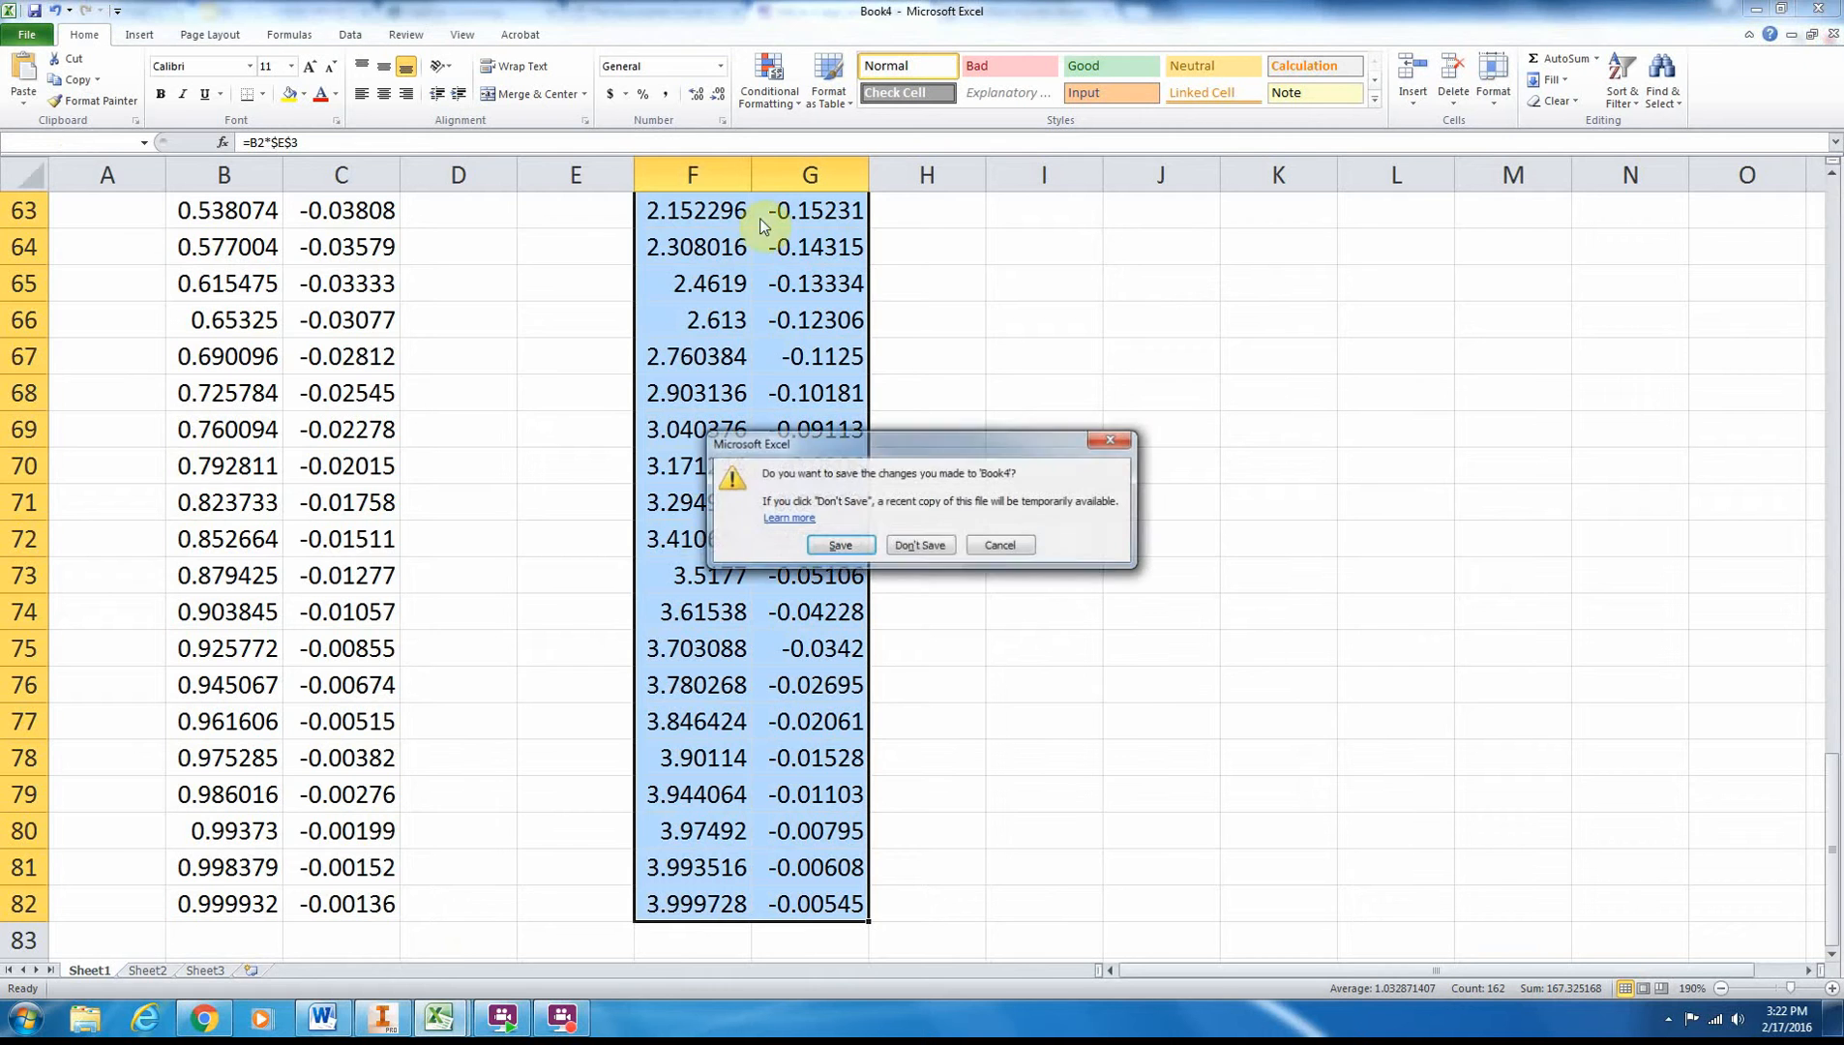
click(920, 544)
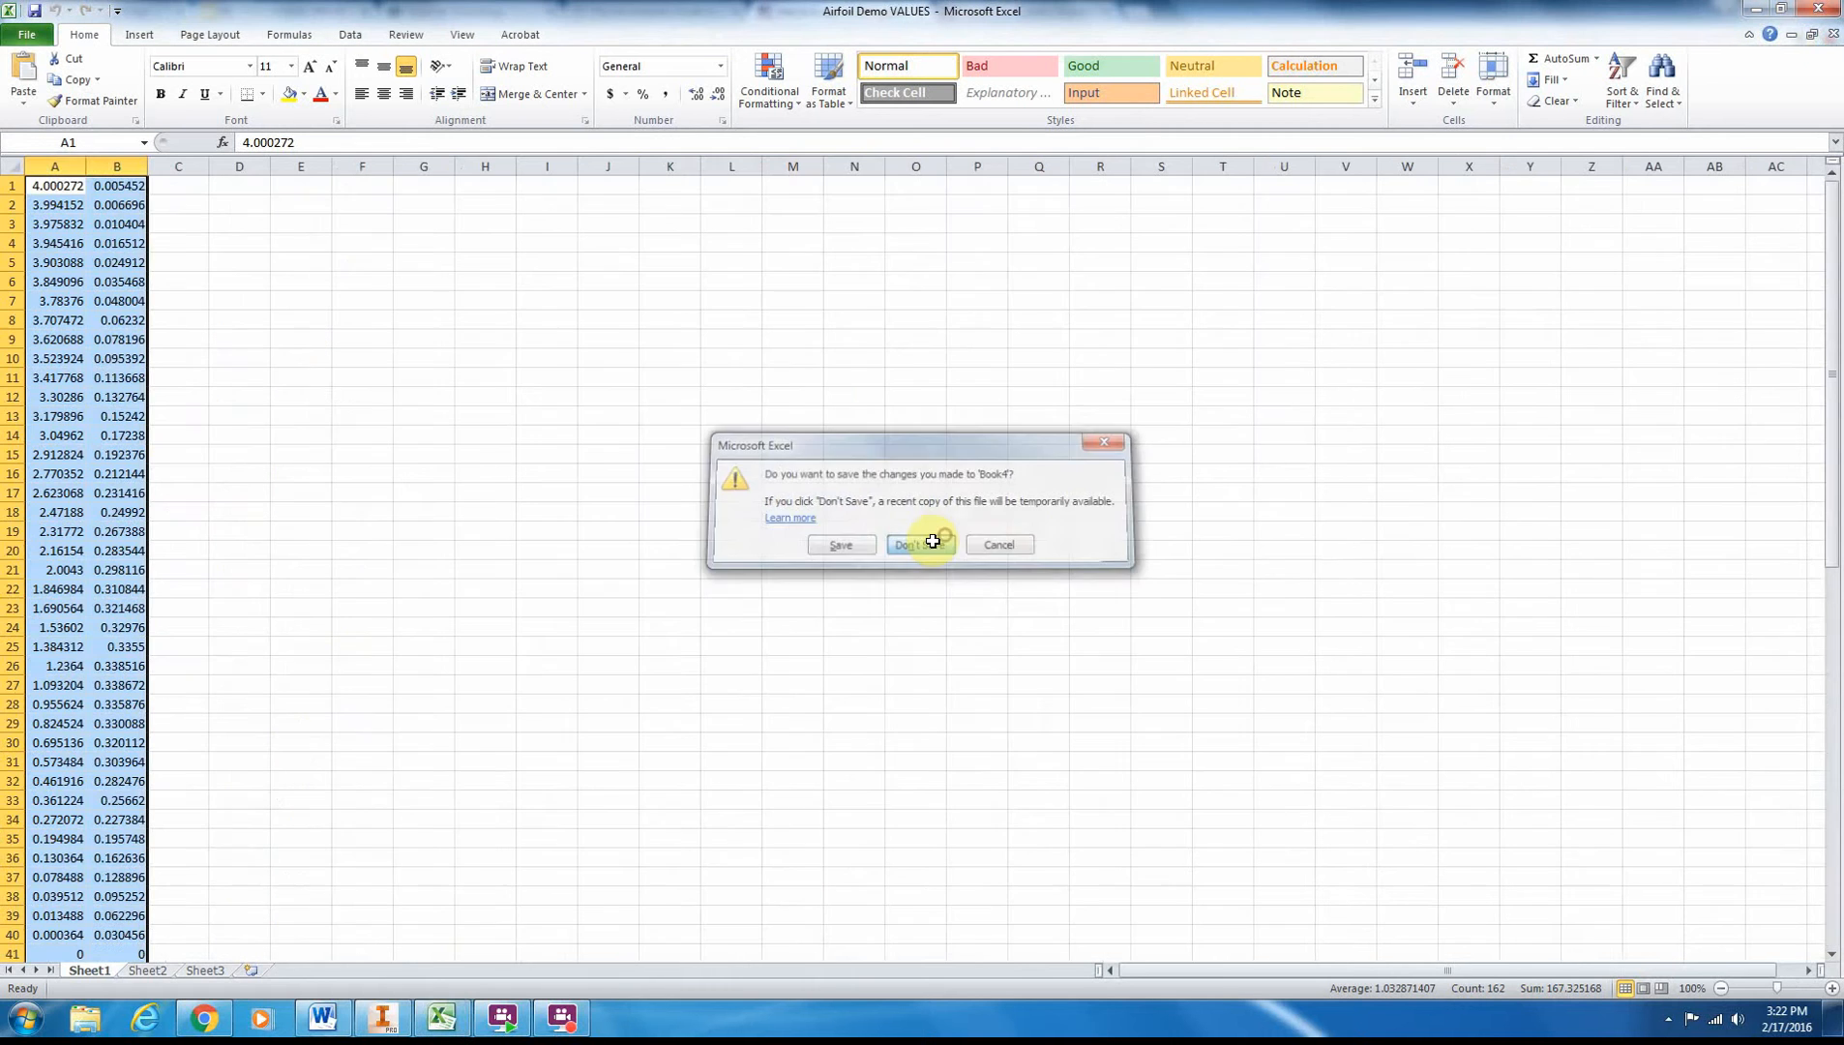
click(1831, 36)
- Create a new blank workbook, paste the airfoil data at cell A1 and check which cells hold the coordinates
key(ctrl+n)
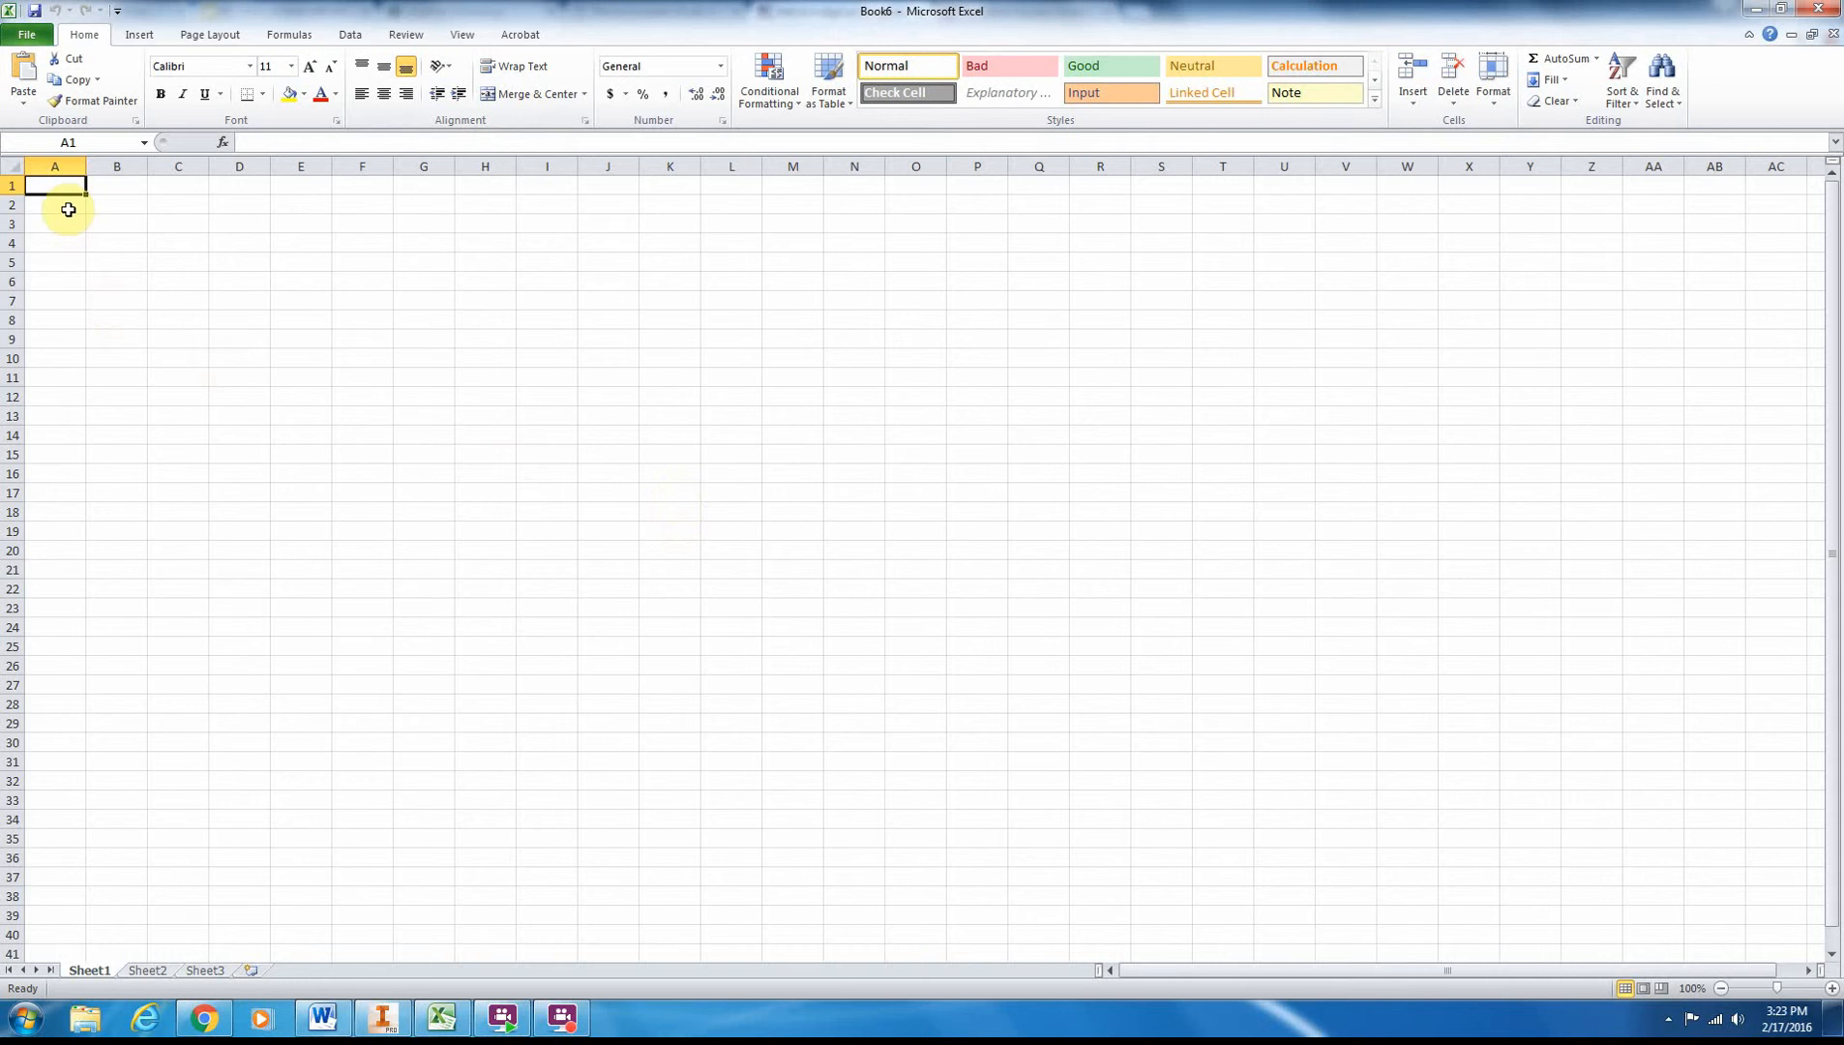
key(ctrl+v)
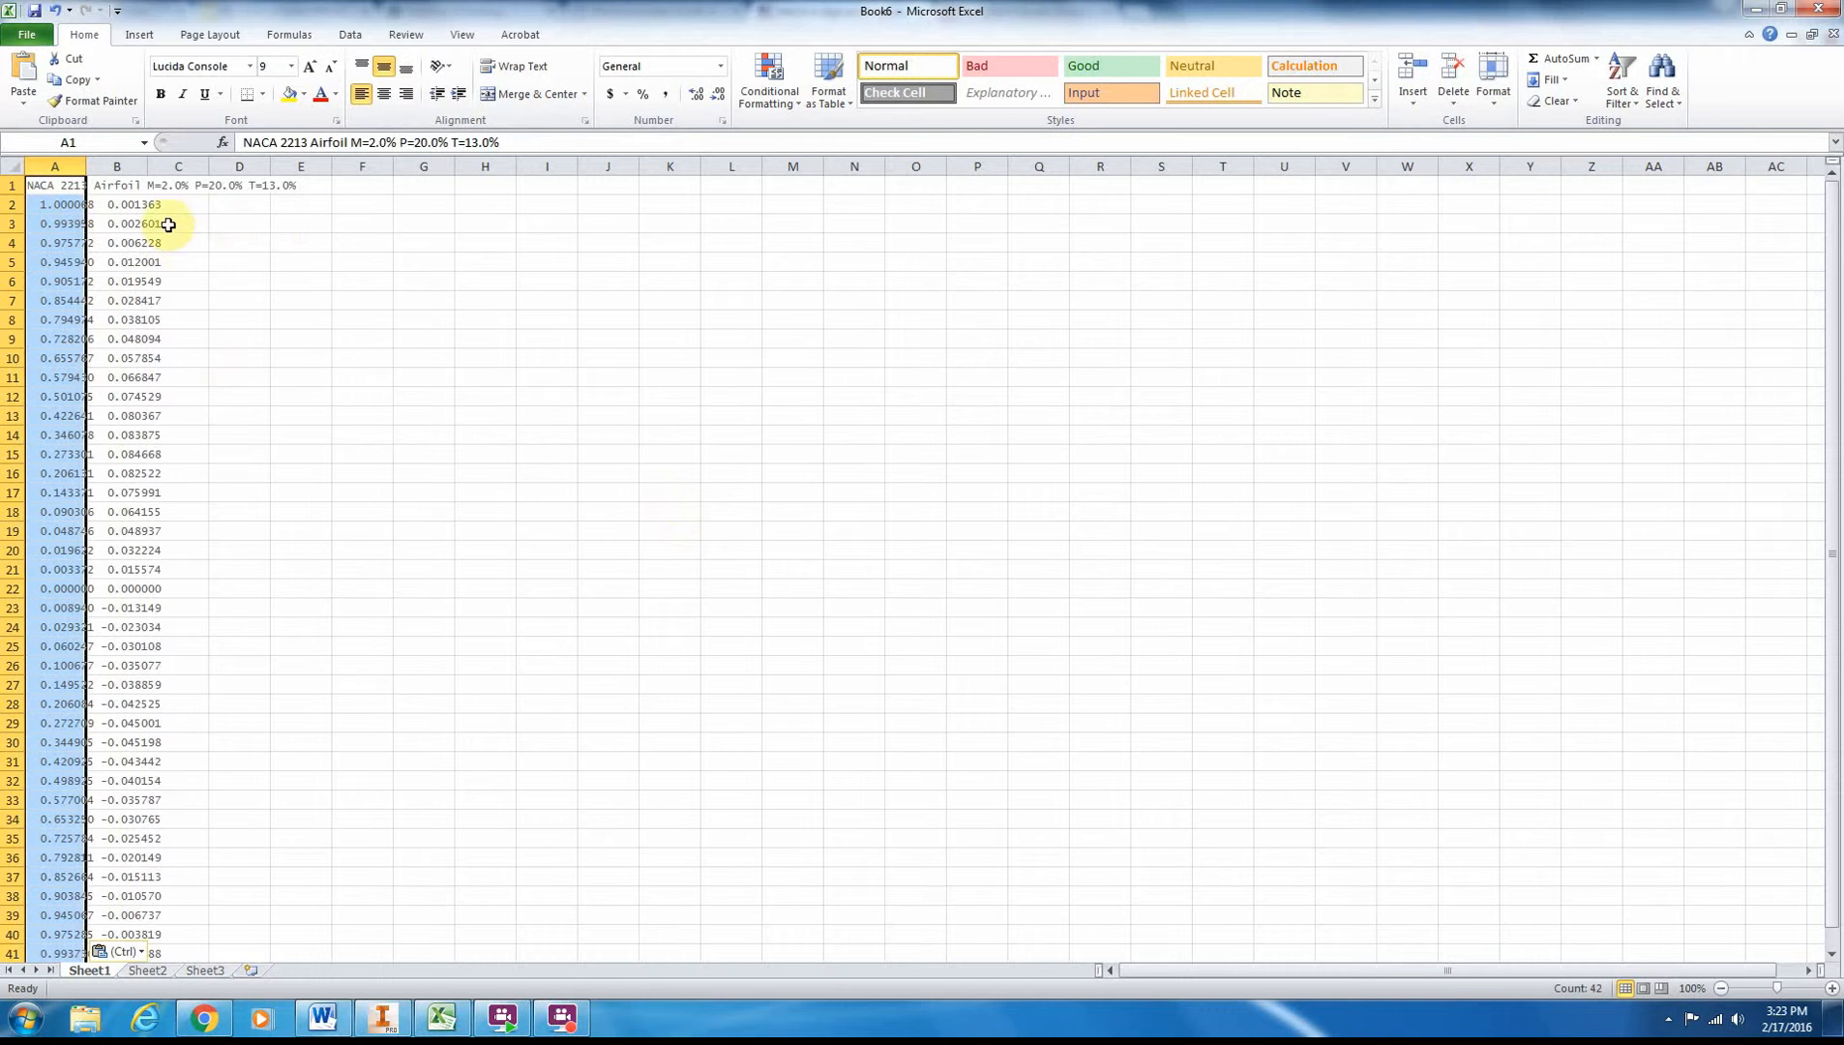
click(53, 204)
click(93, 207)
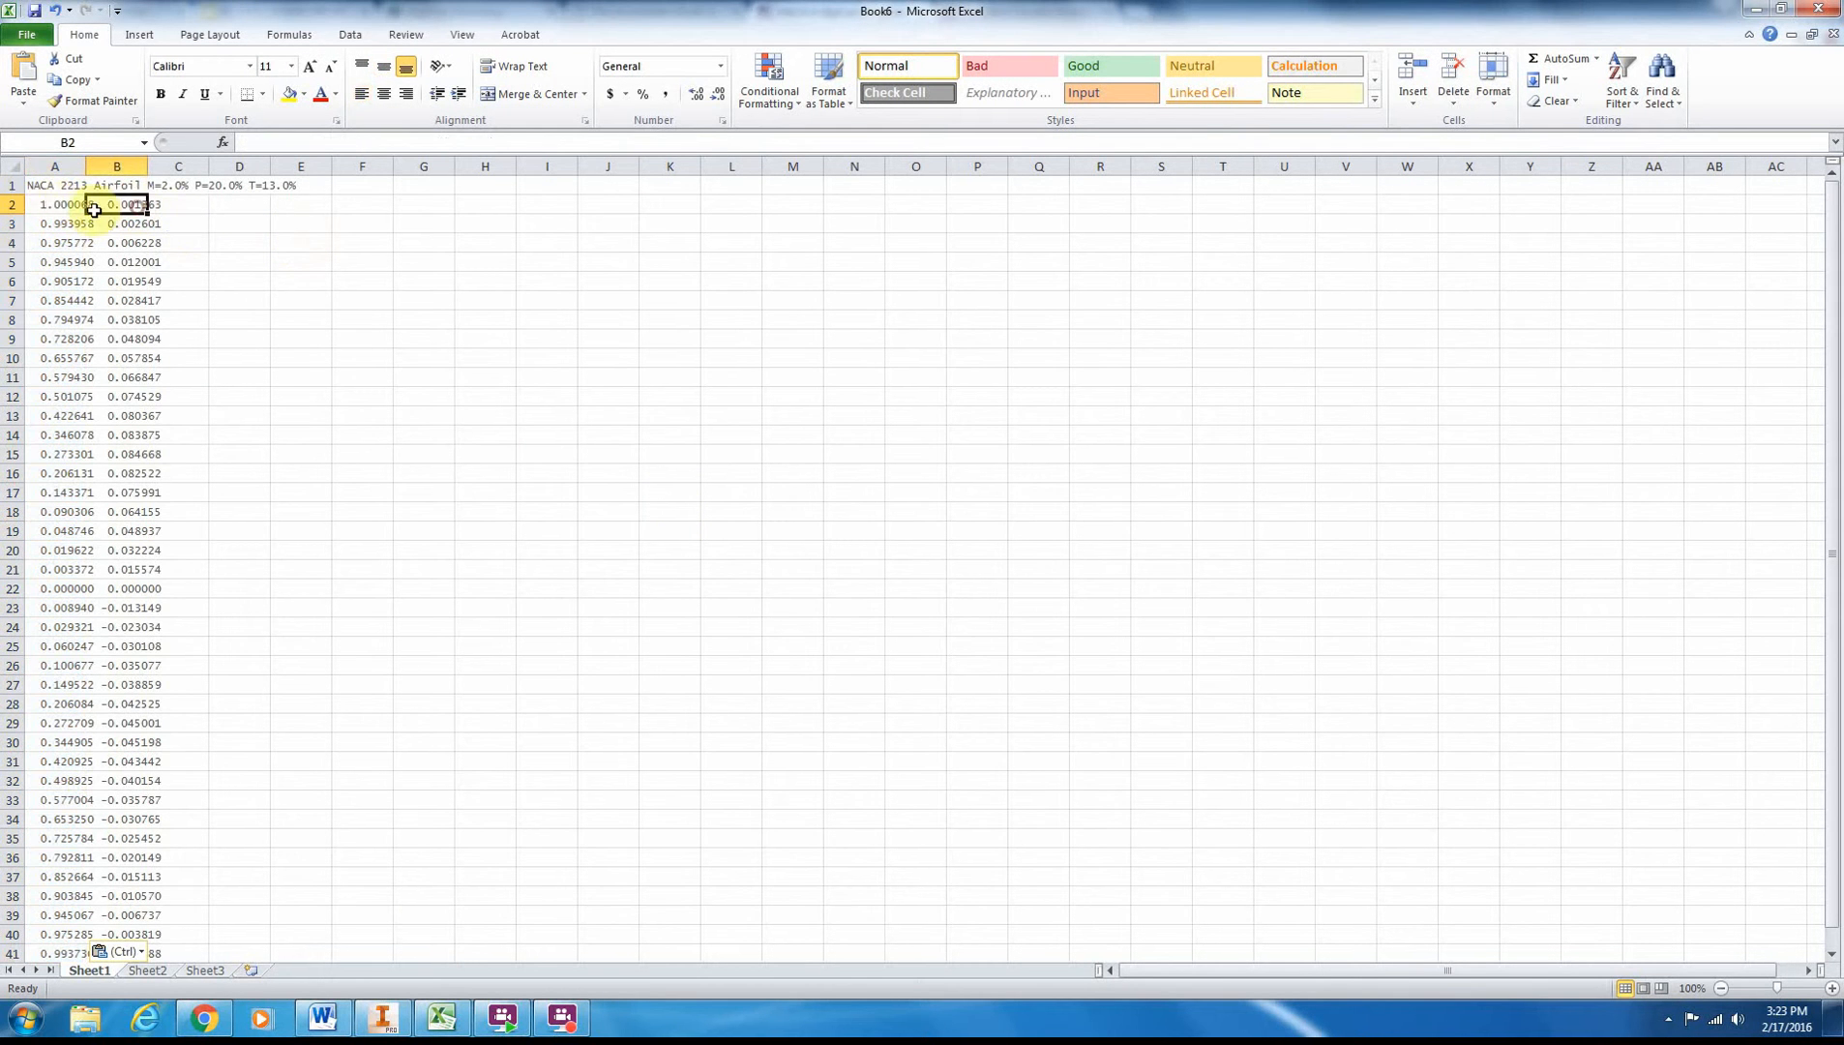
click(56, 206)
- Split column A with Text to Columns as delimited data, using Tab and Space delimiters and the General format
click(57, 165)
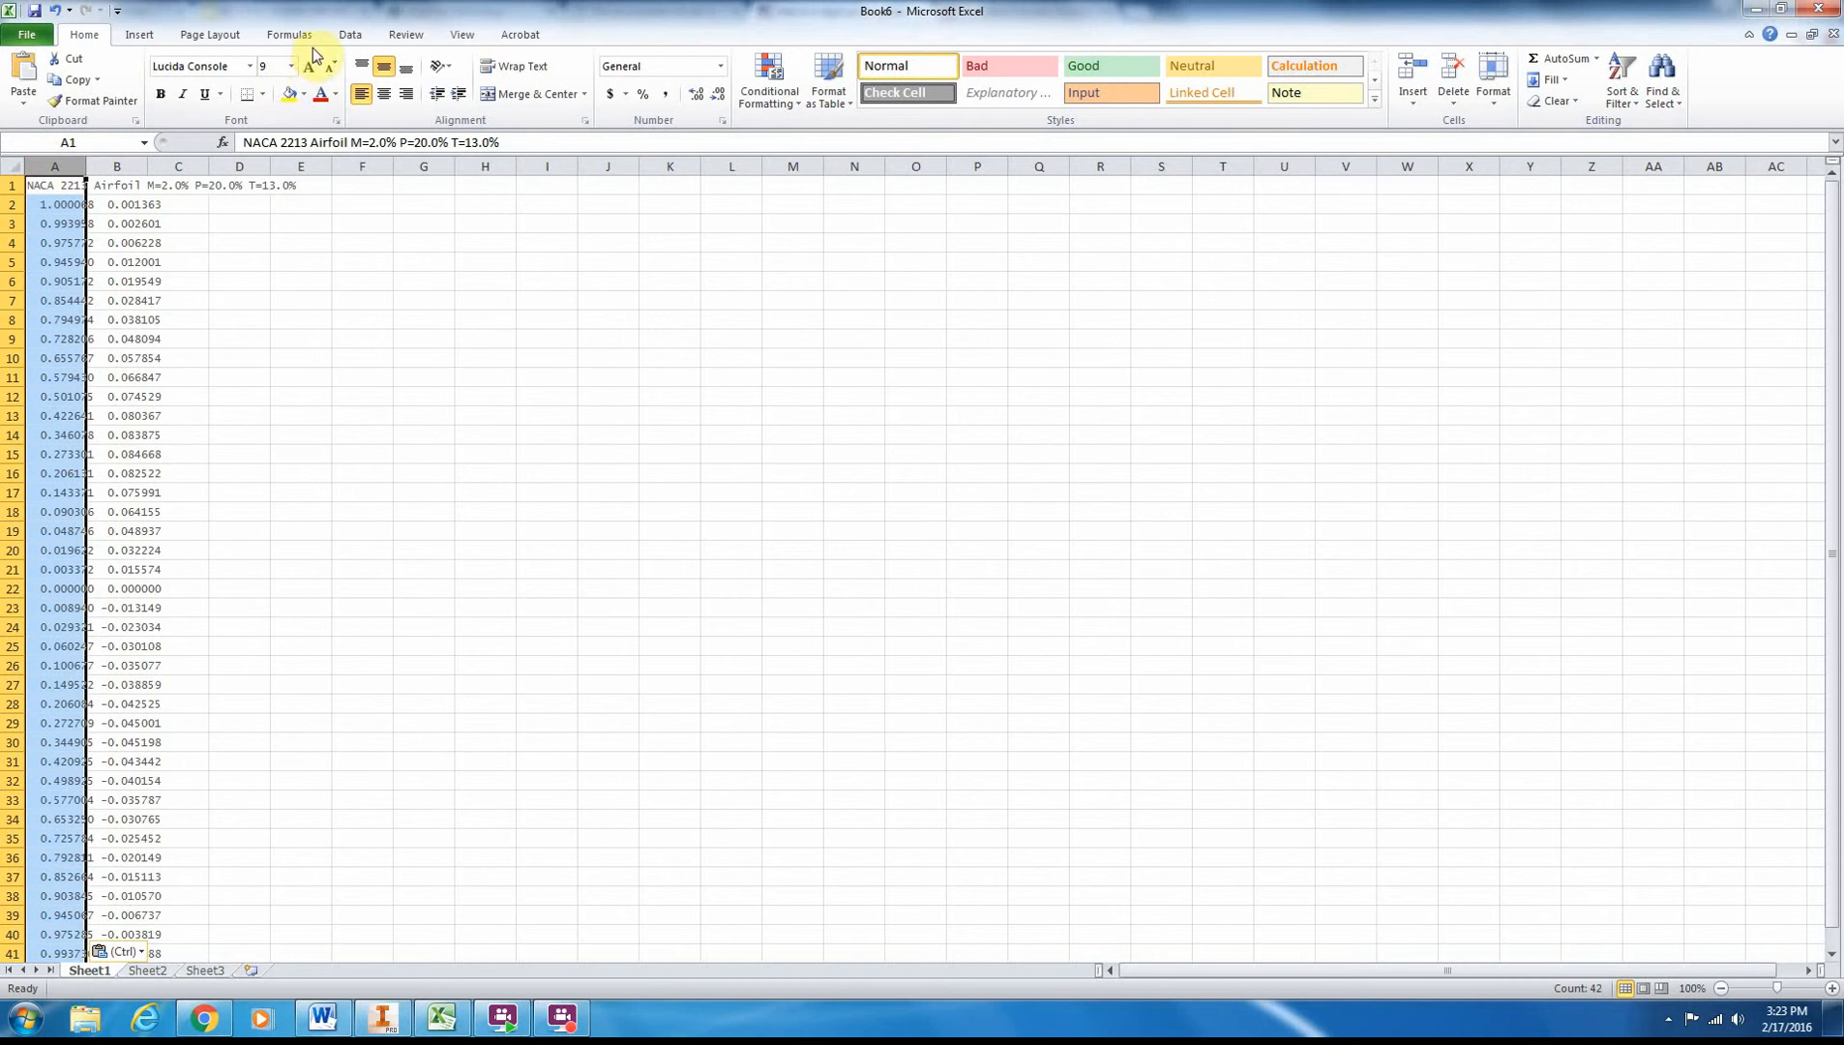
click(351, 36)
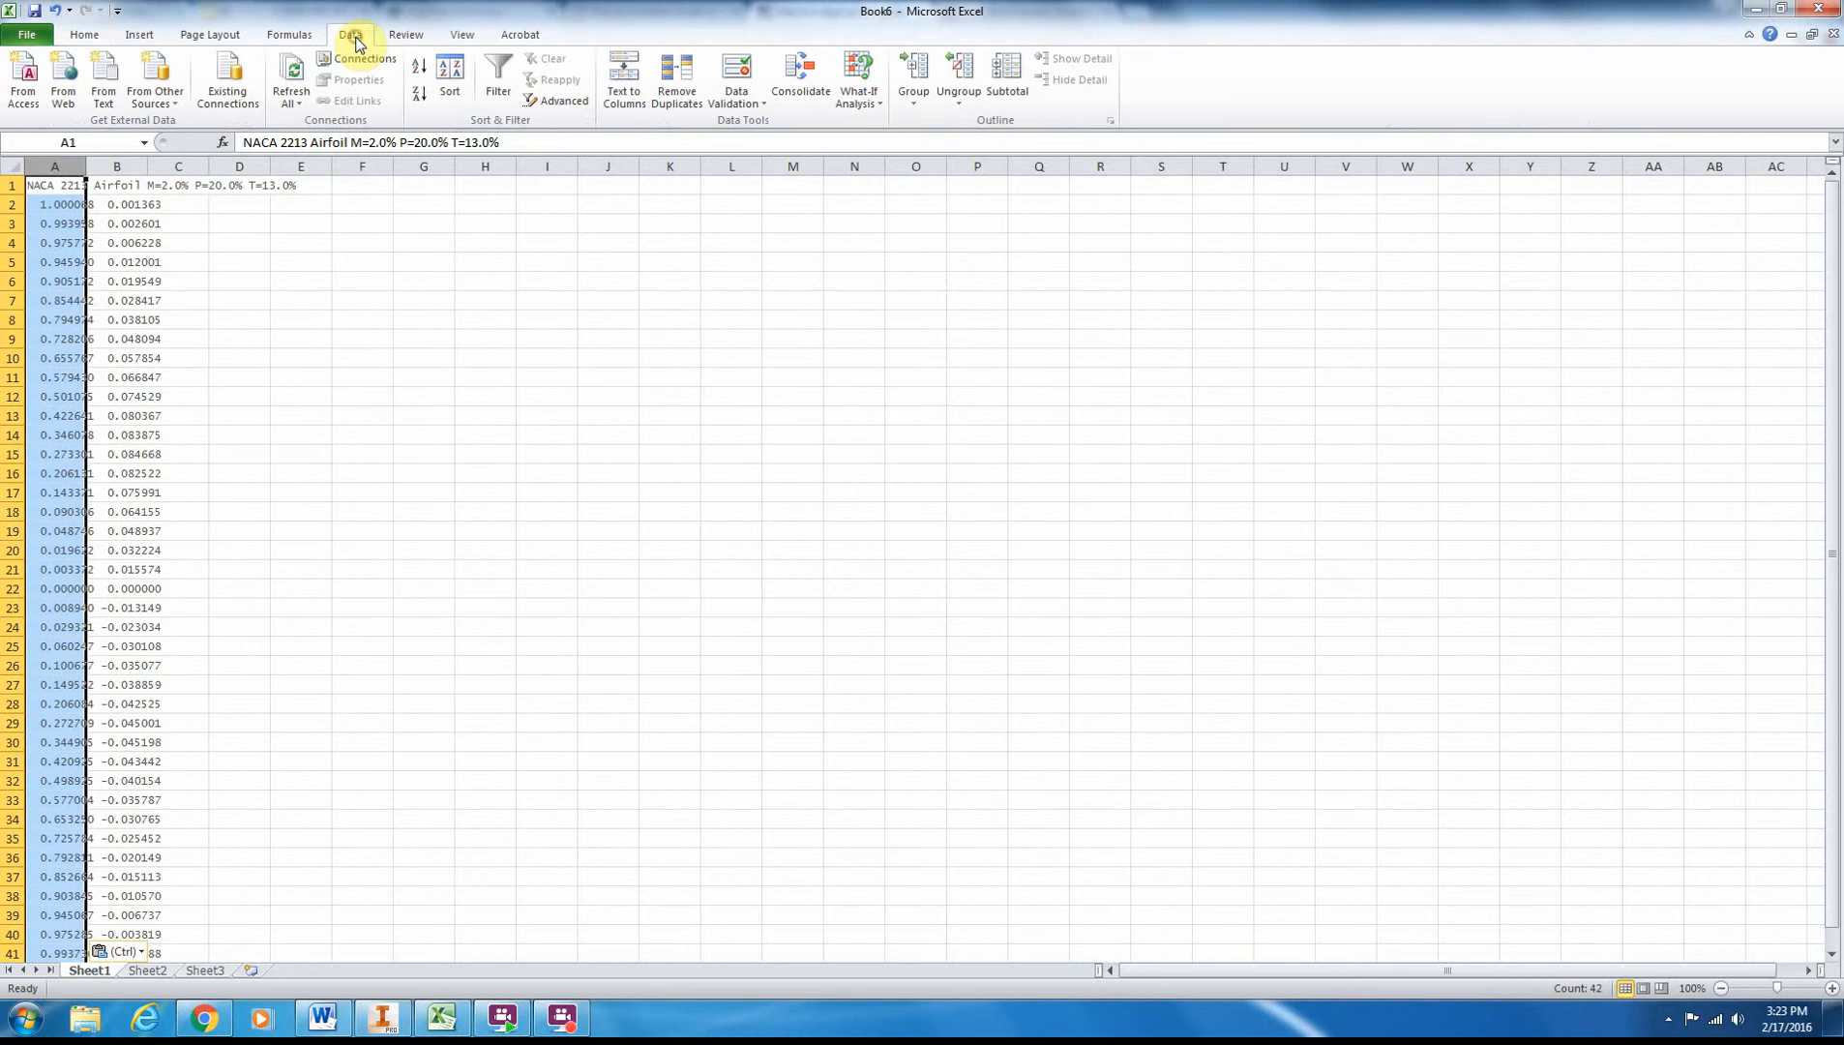
click(615, 90)
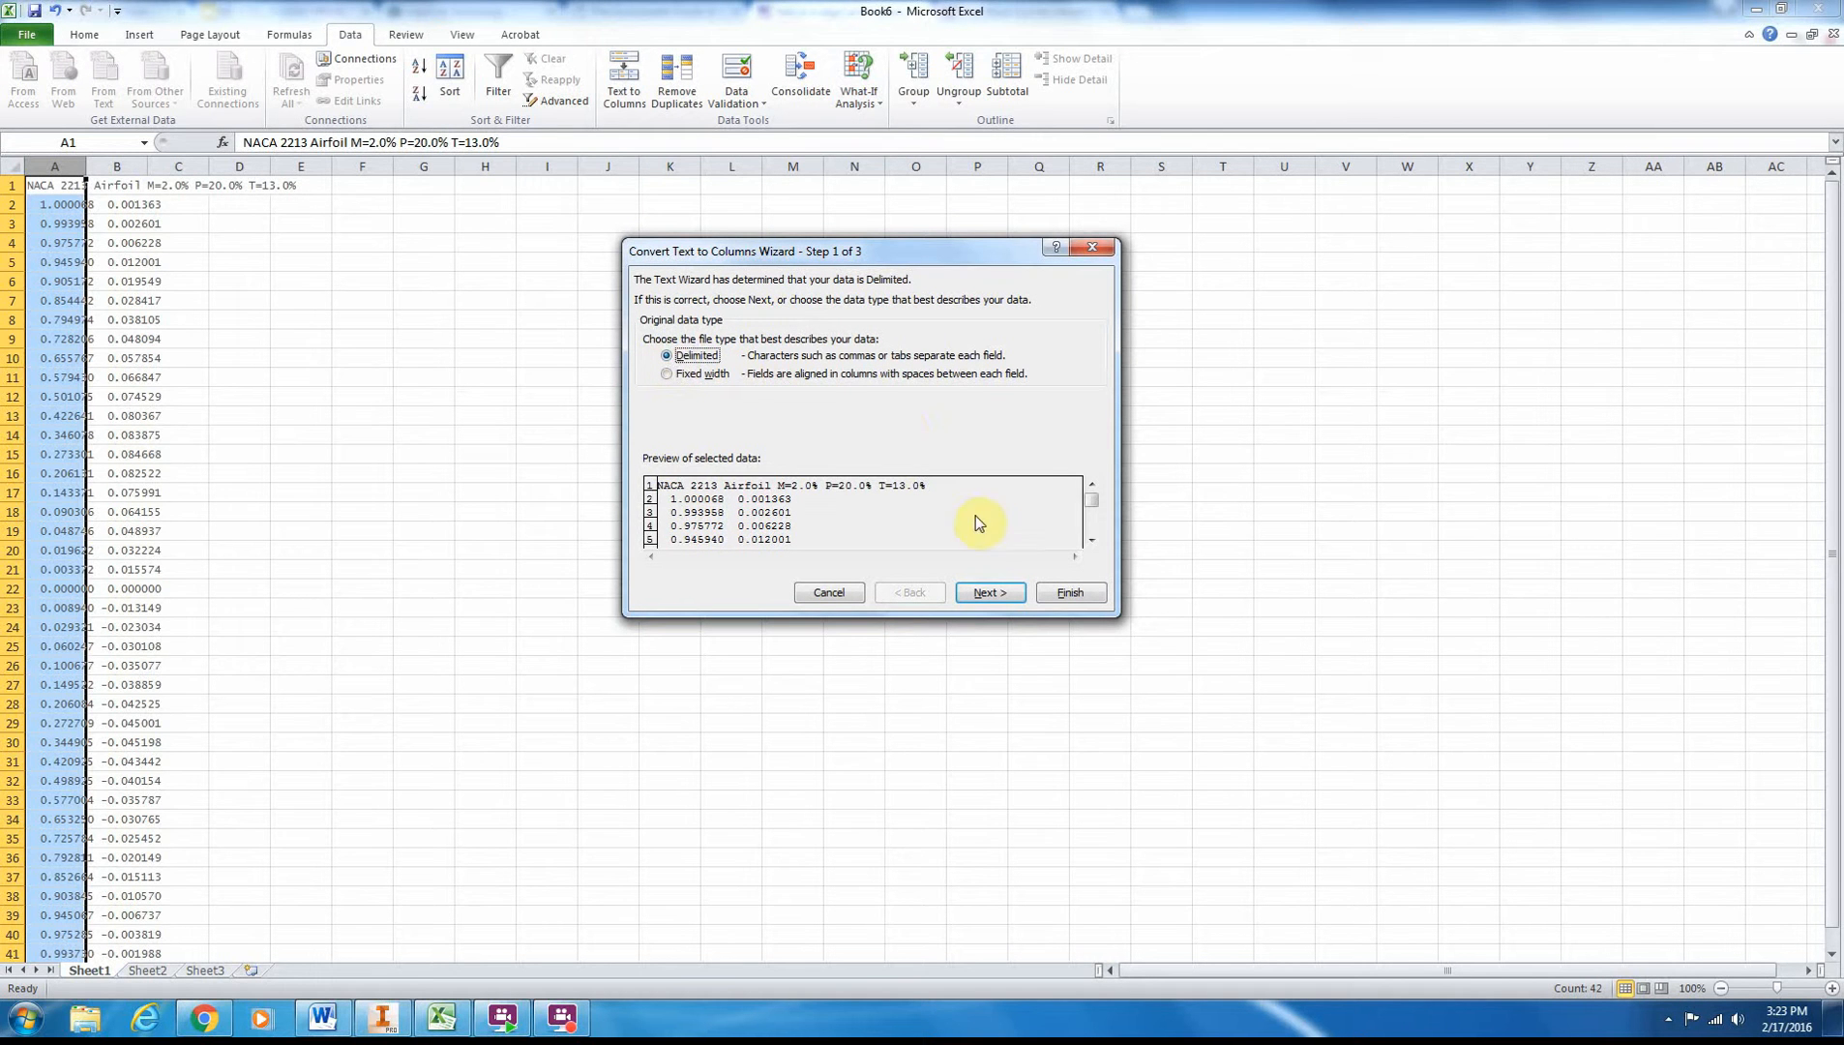
click(986, 592)
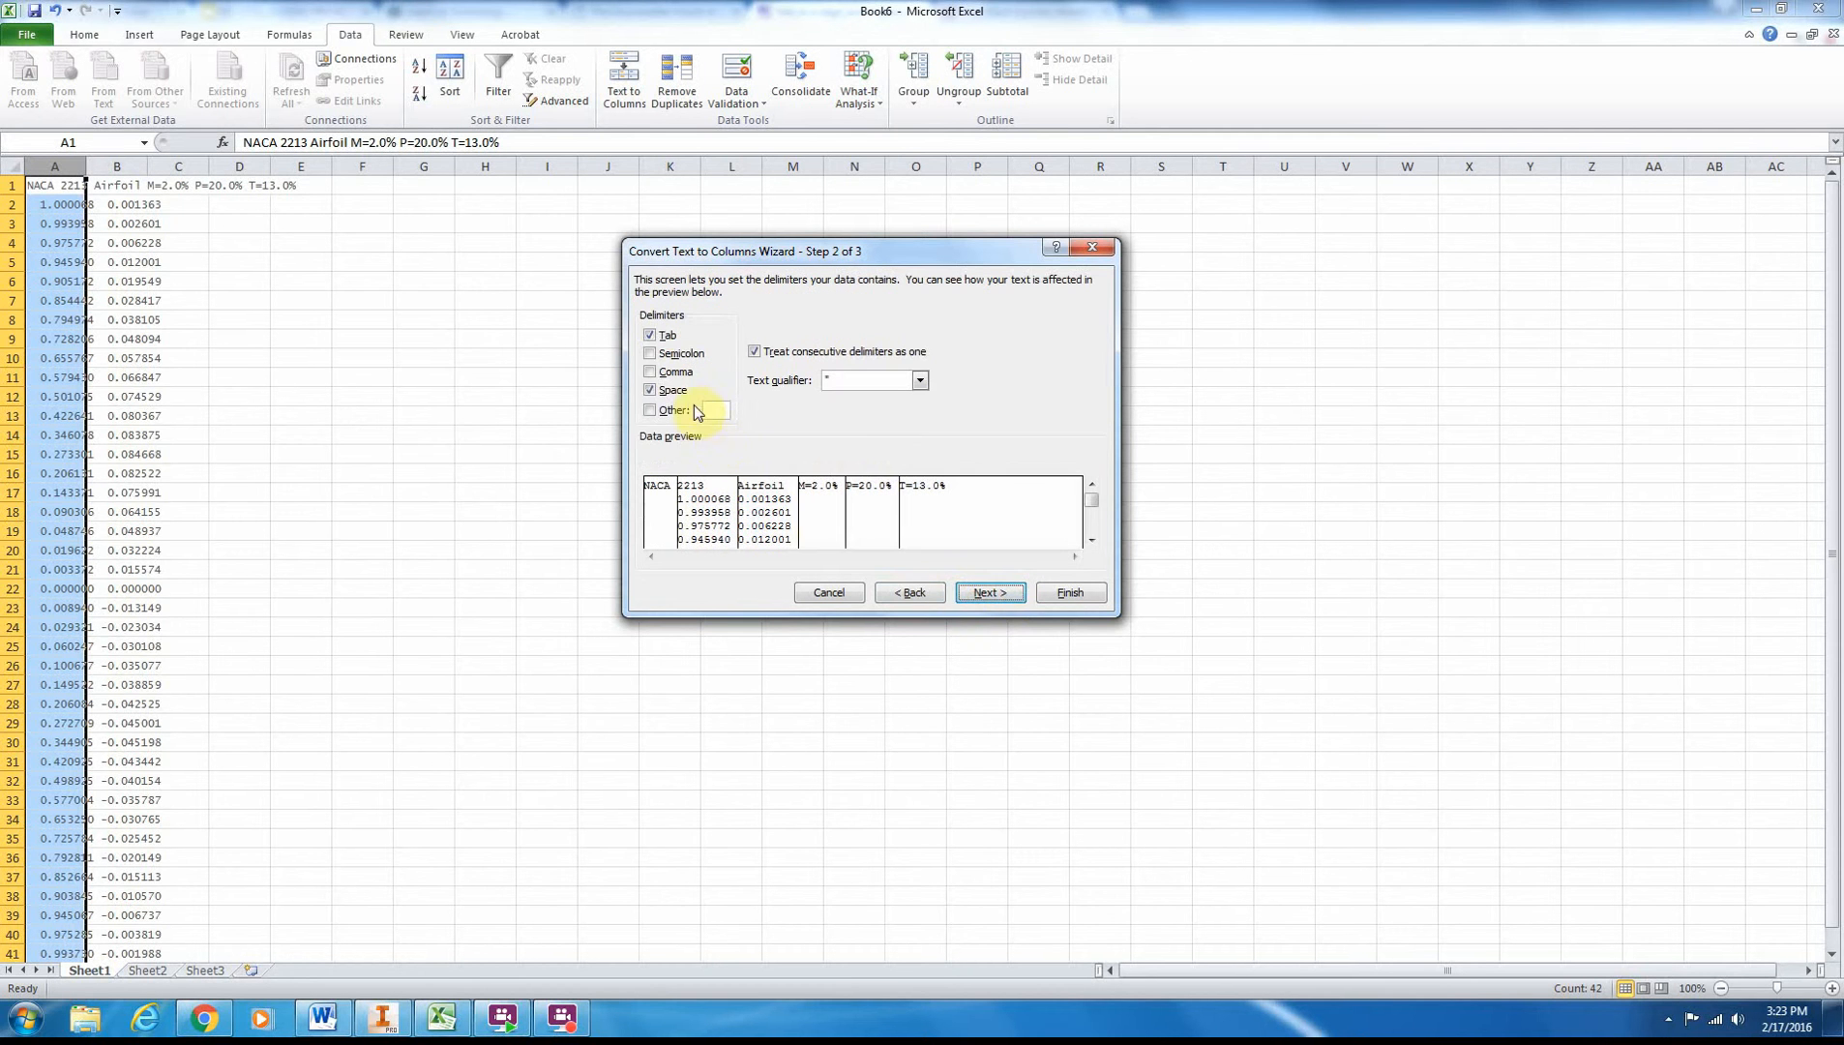
click(649, 390)
click(650, 391)
click(972, 593)
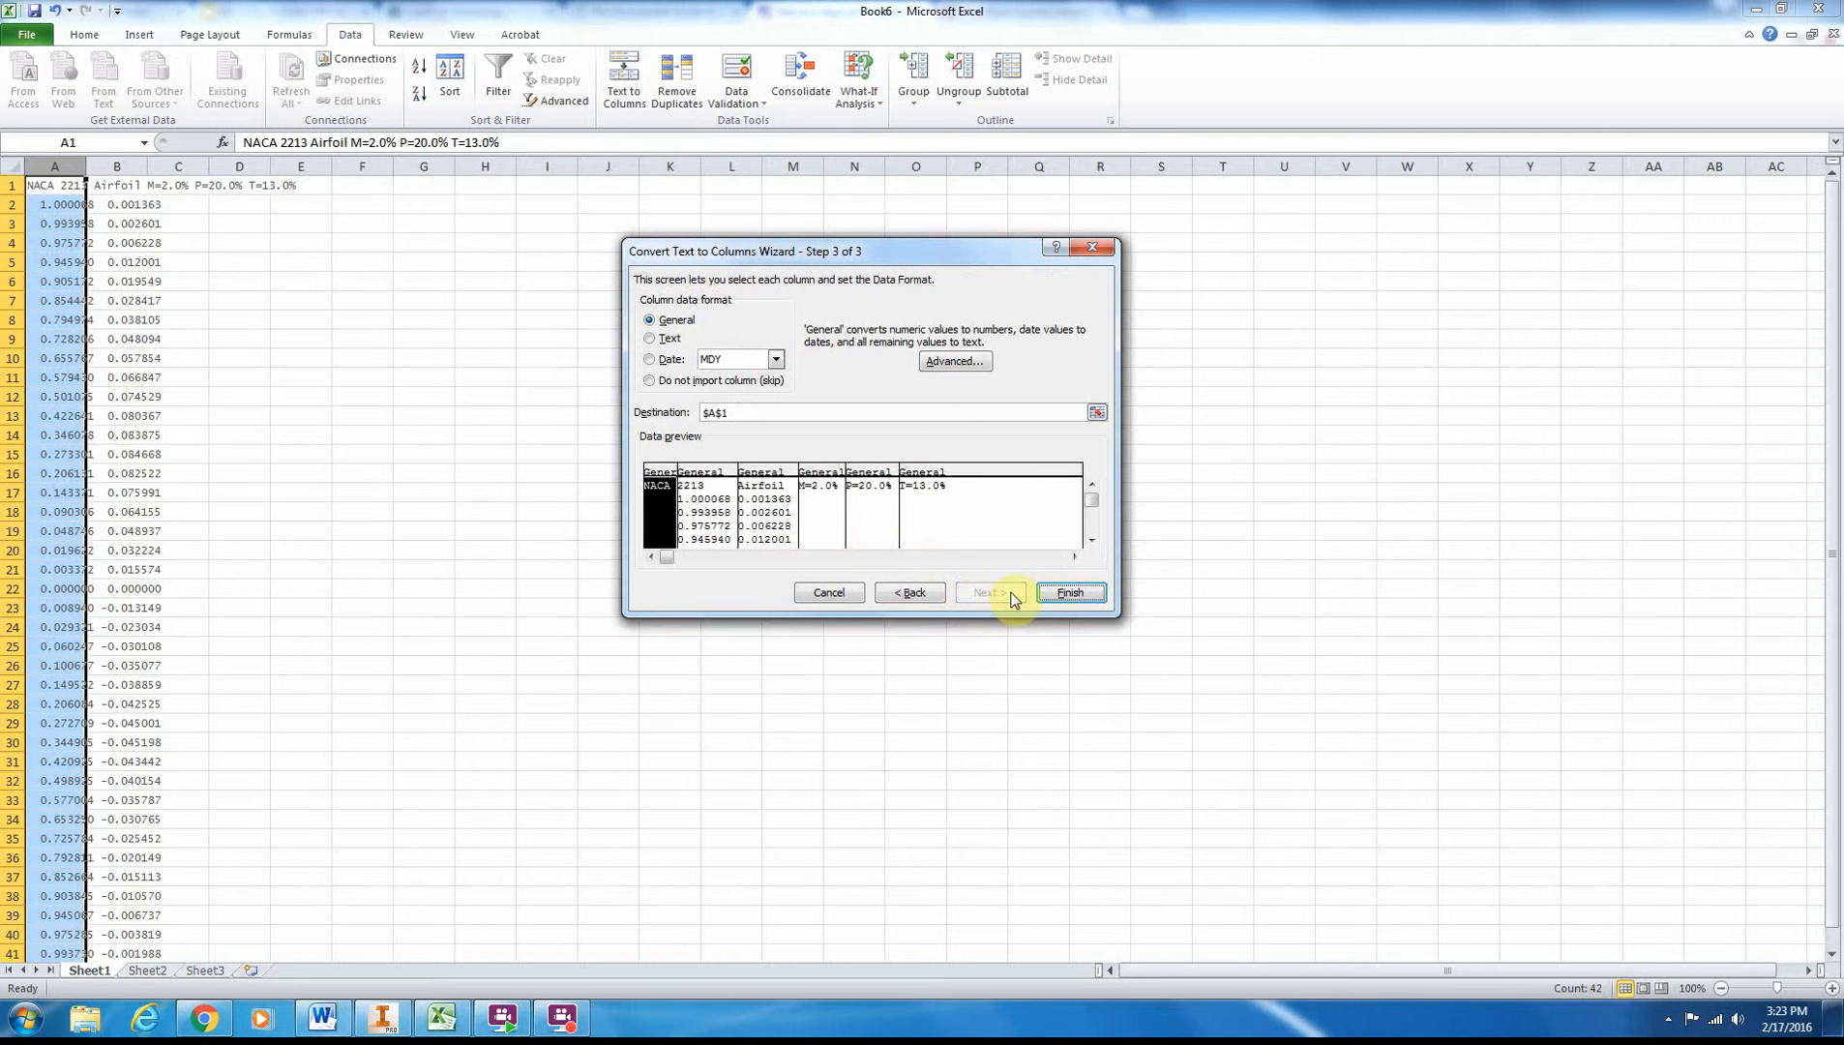
click(1070, 593)
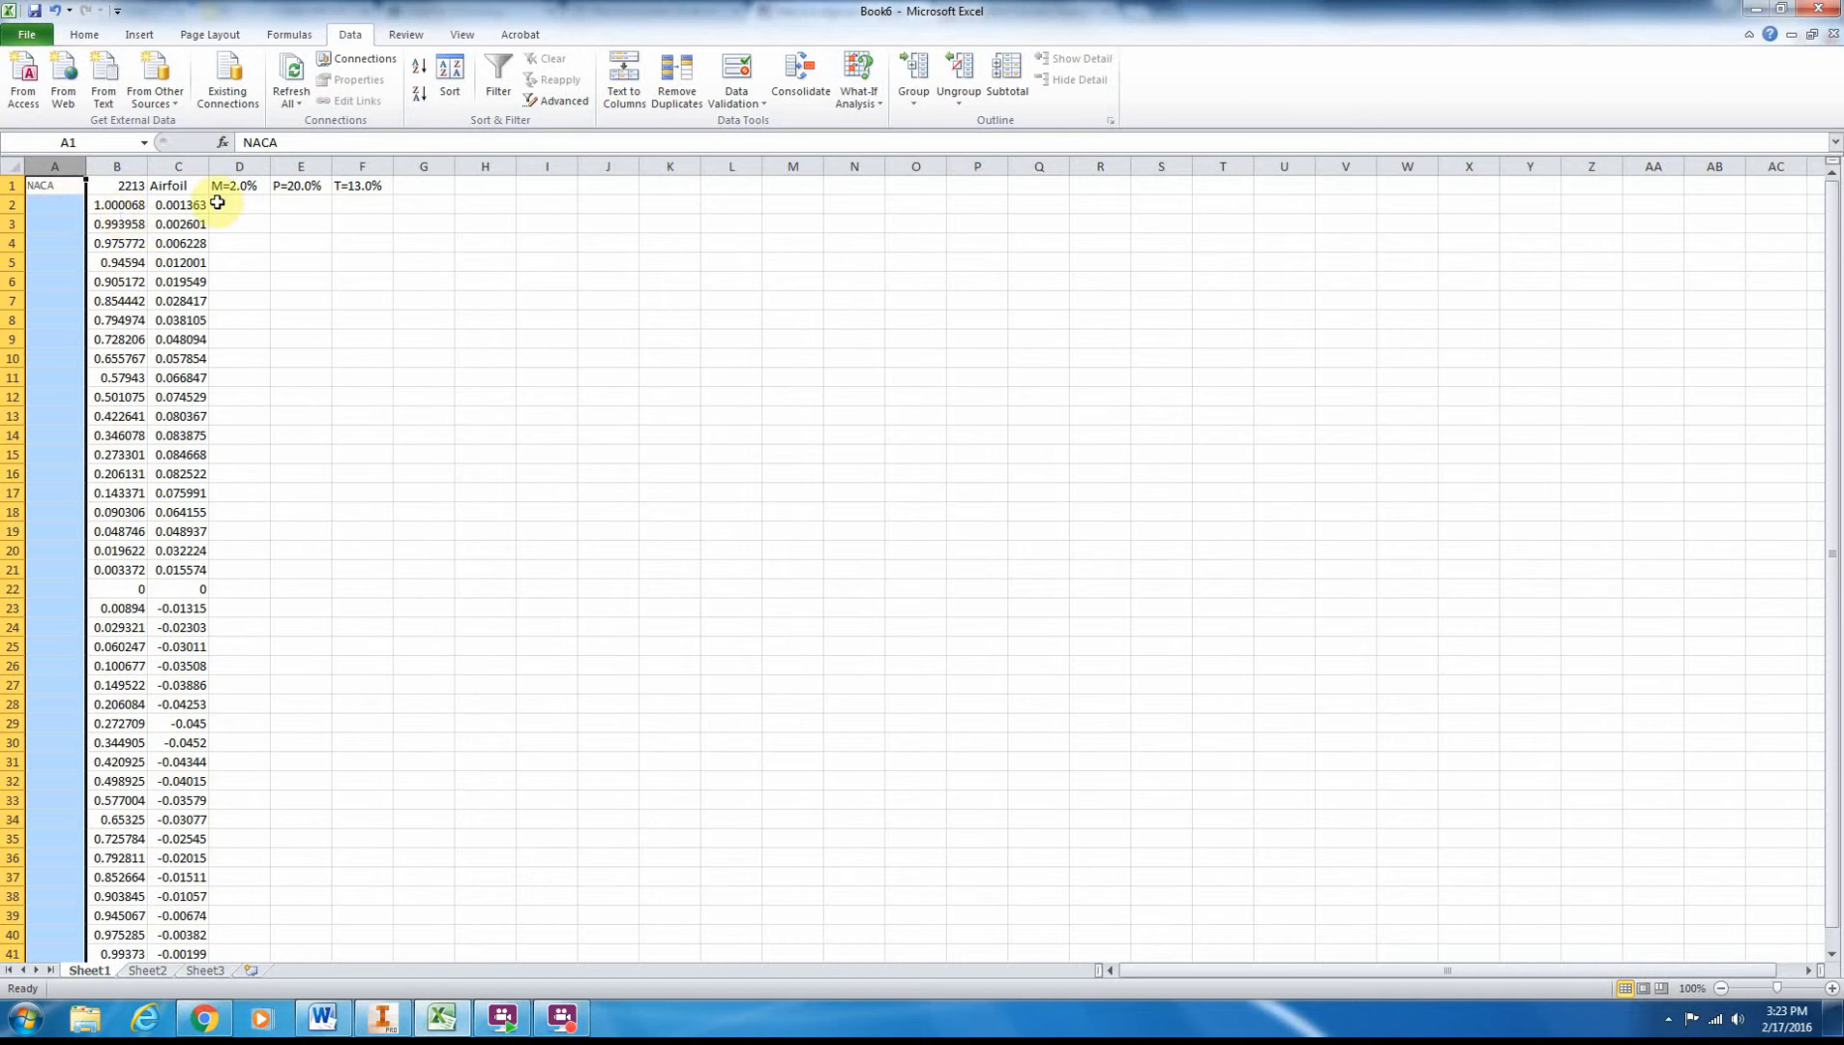
- Enter the label "scale factor" in cell E2 and the value 4 in cell E3
click(117, 205)
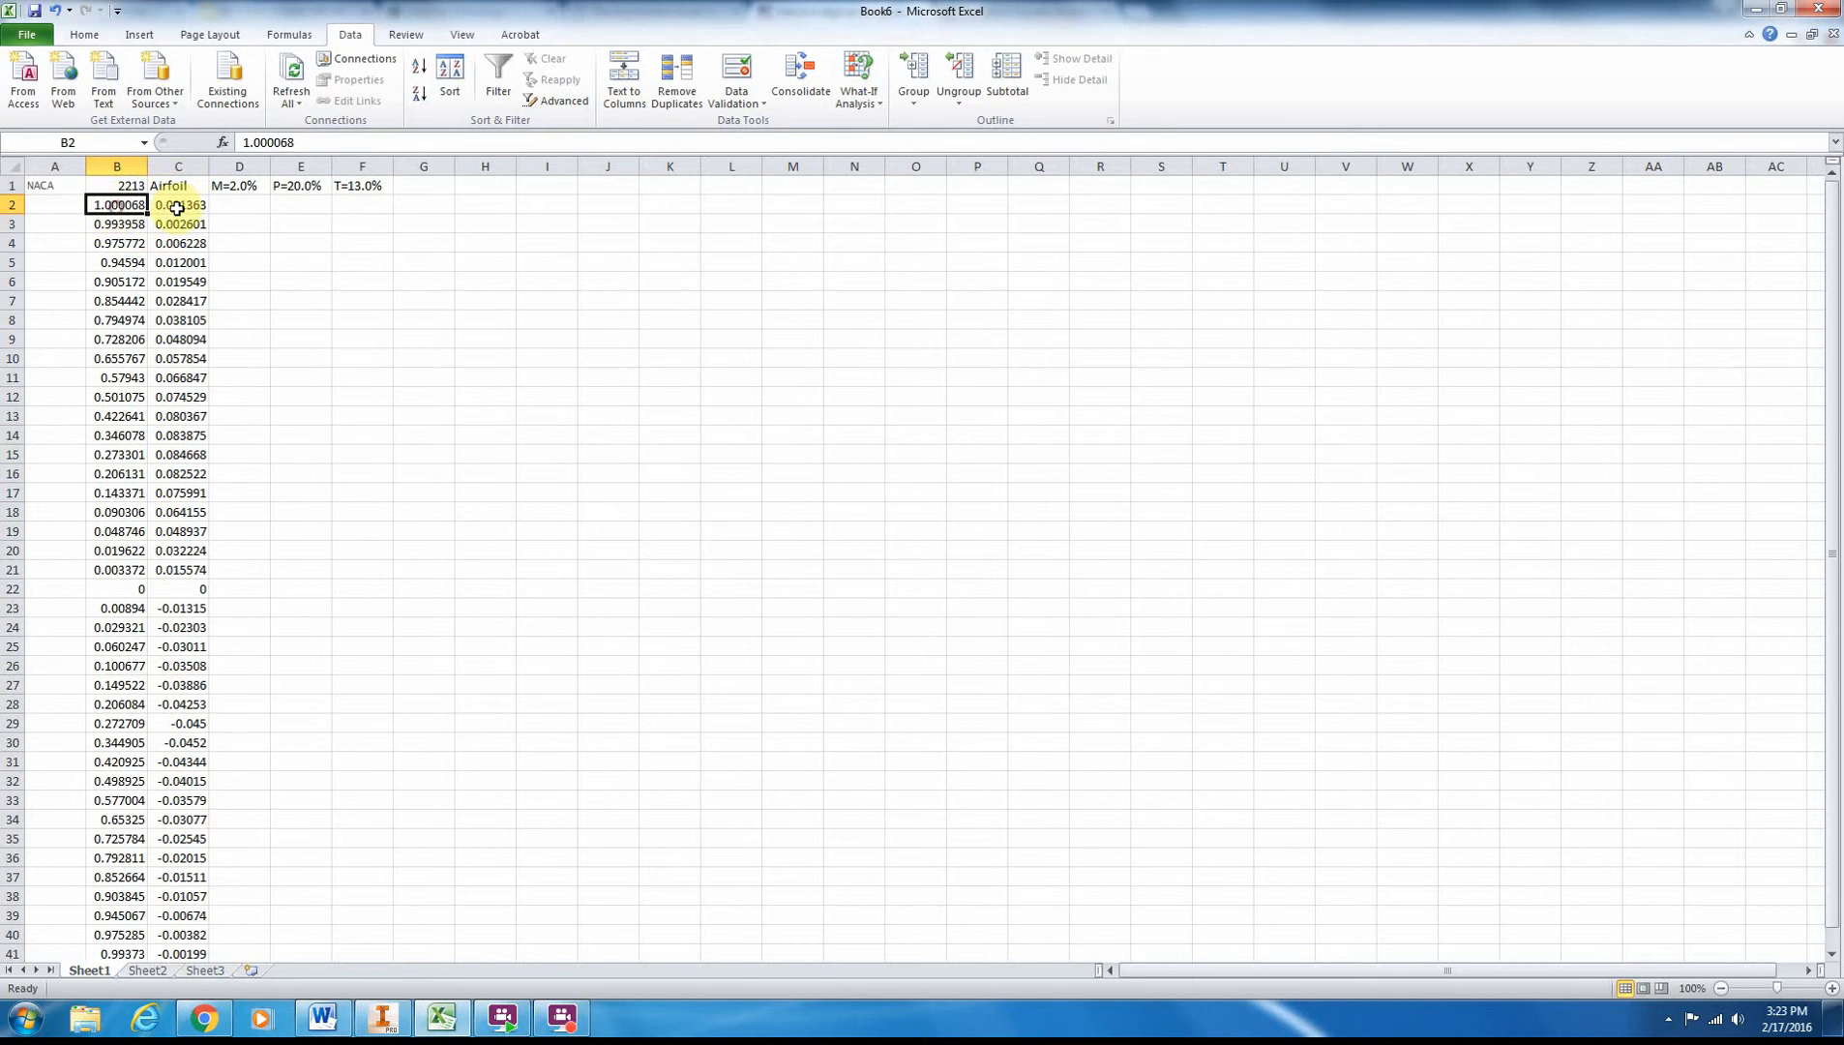
click(311, 204)
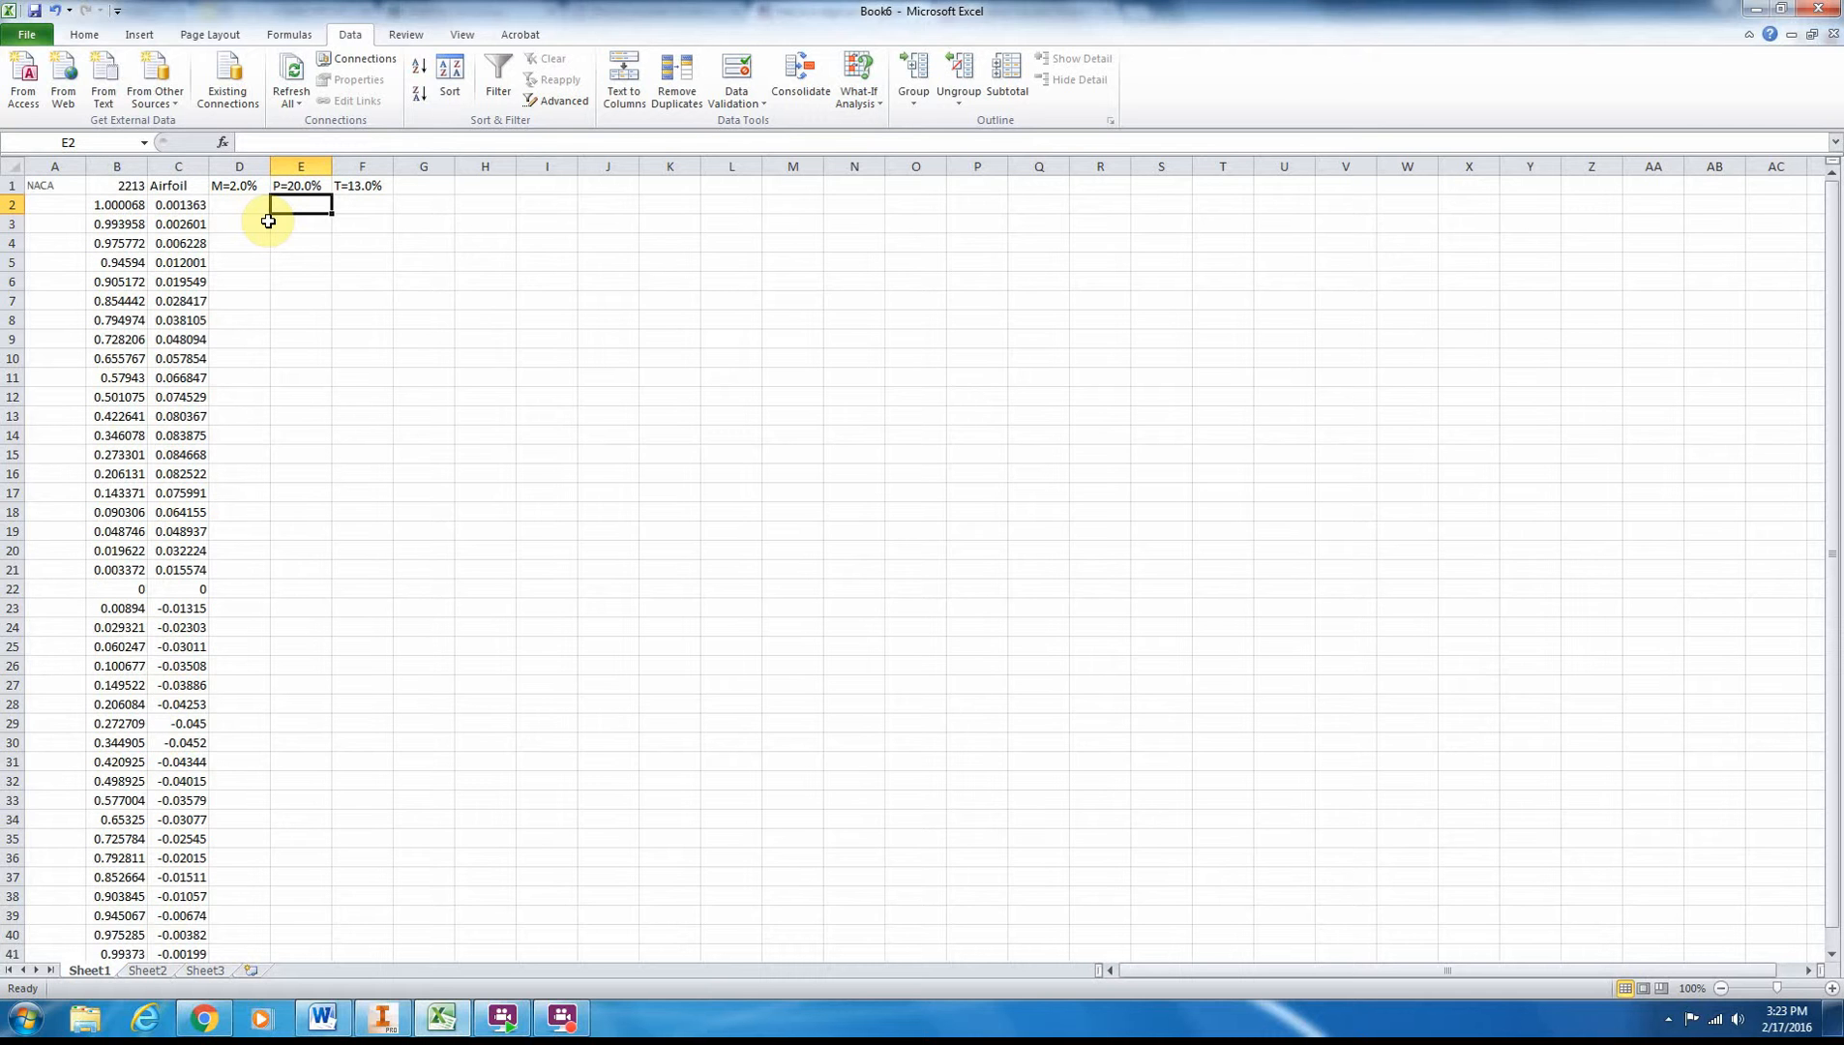
text(sc)
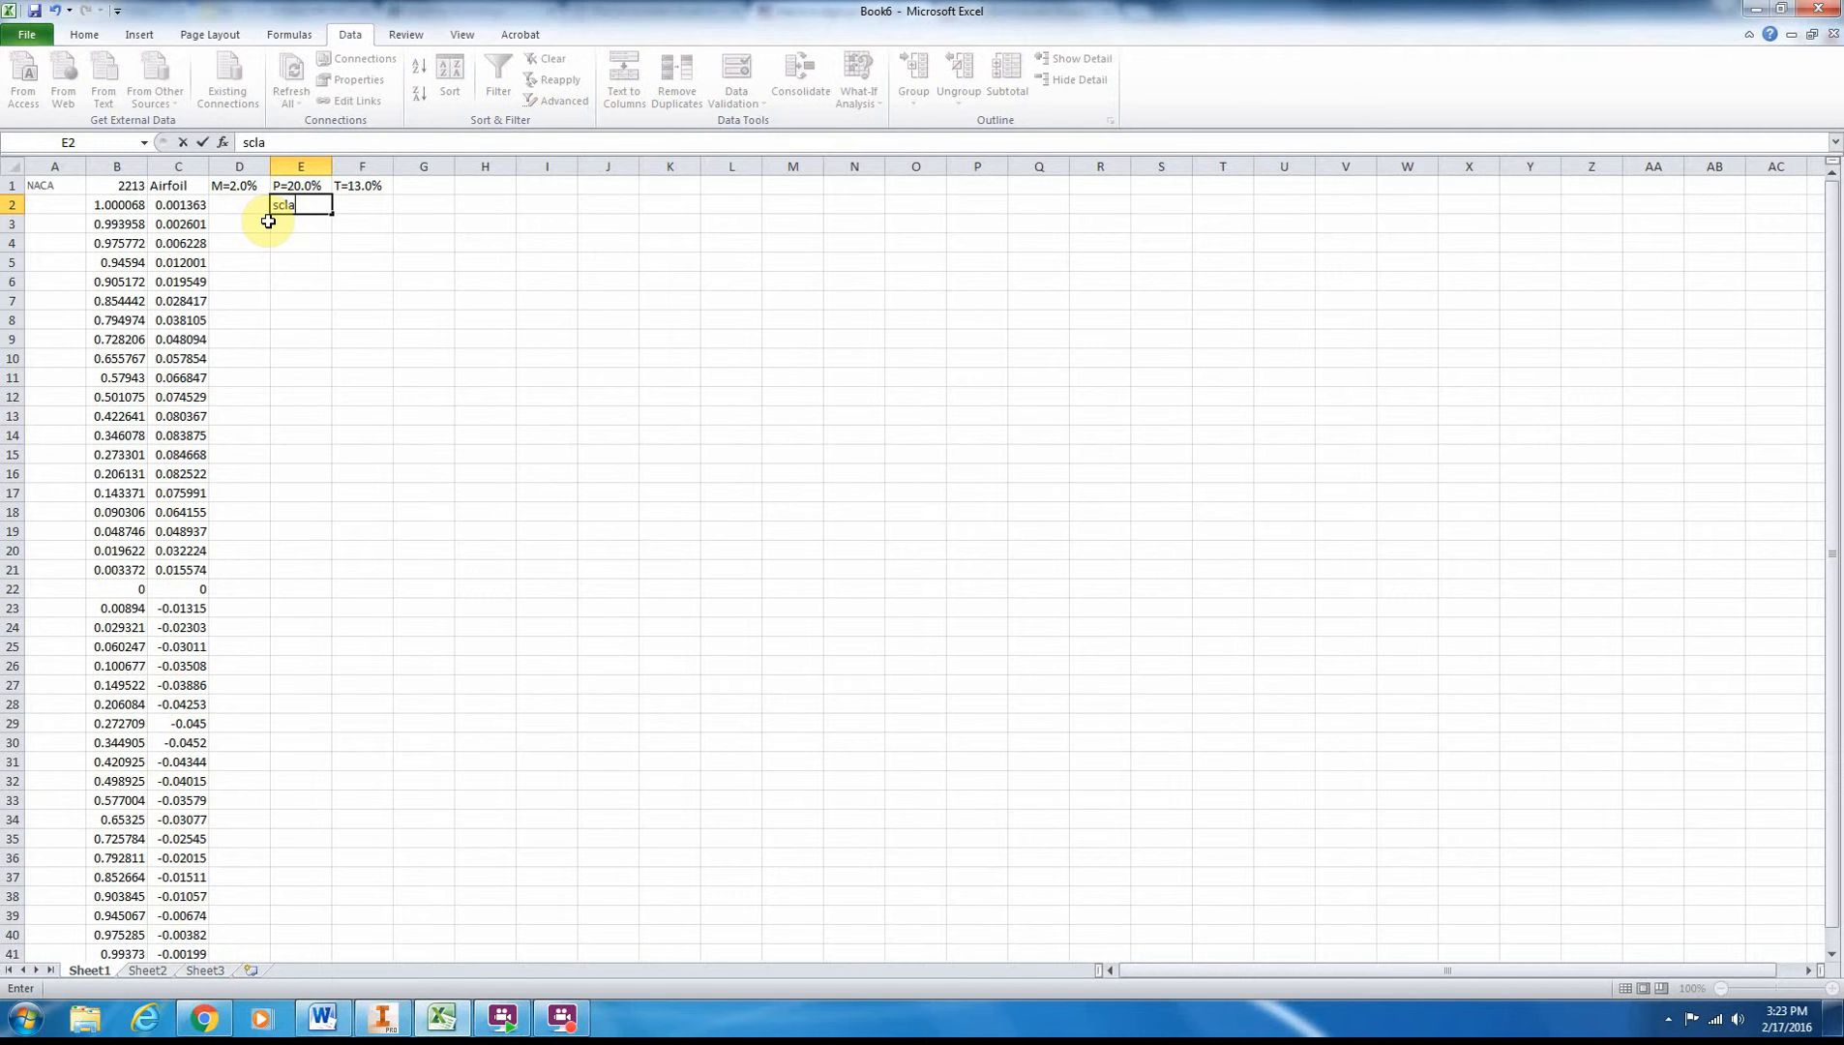
text(ale factor)
key(Return)
text(4)
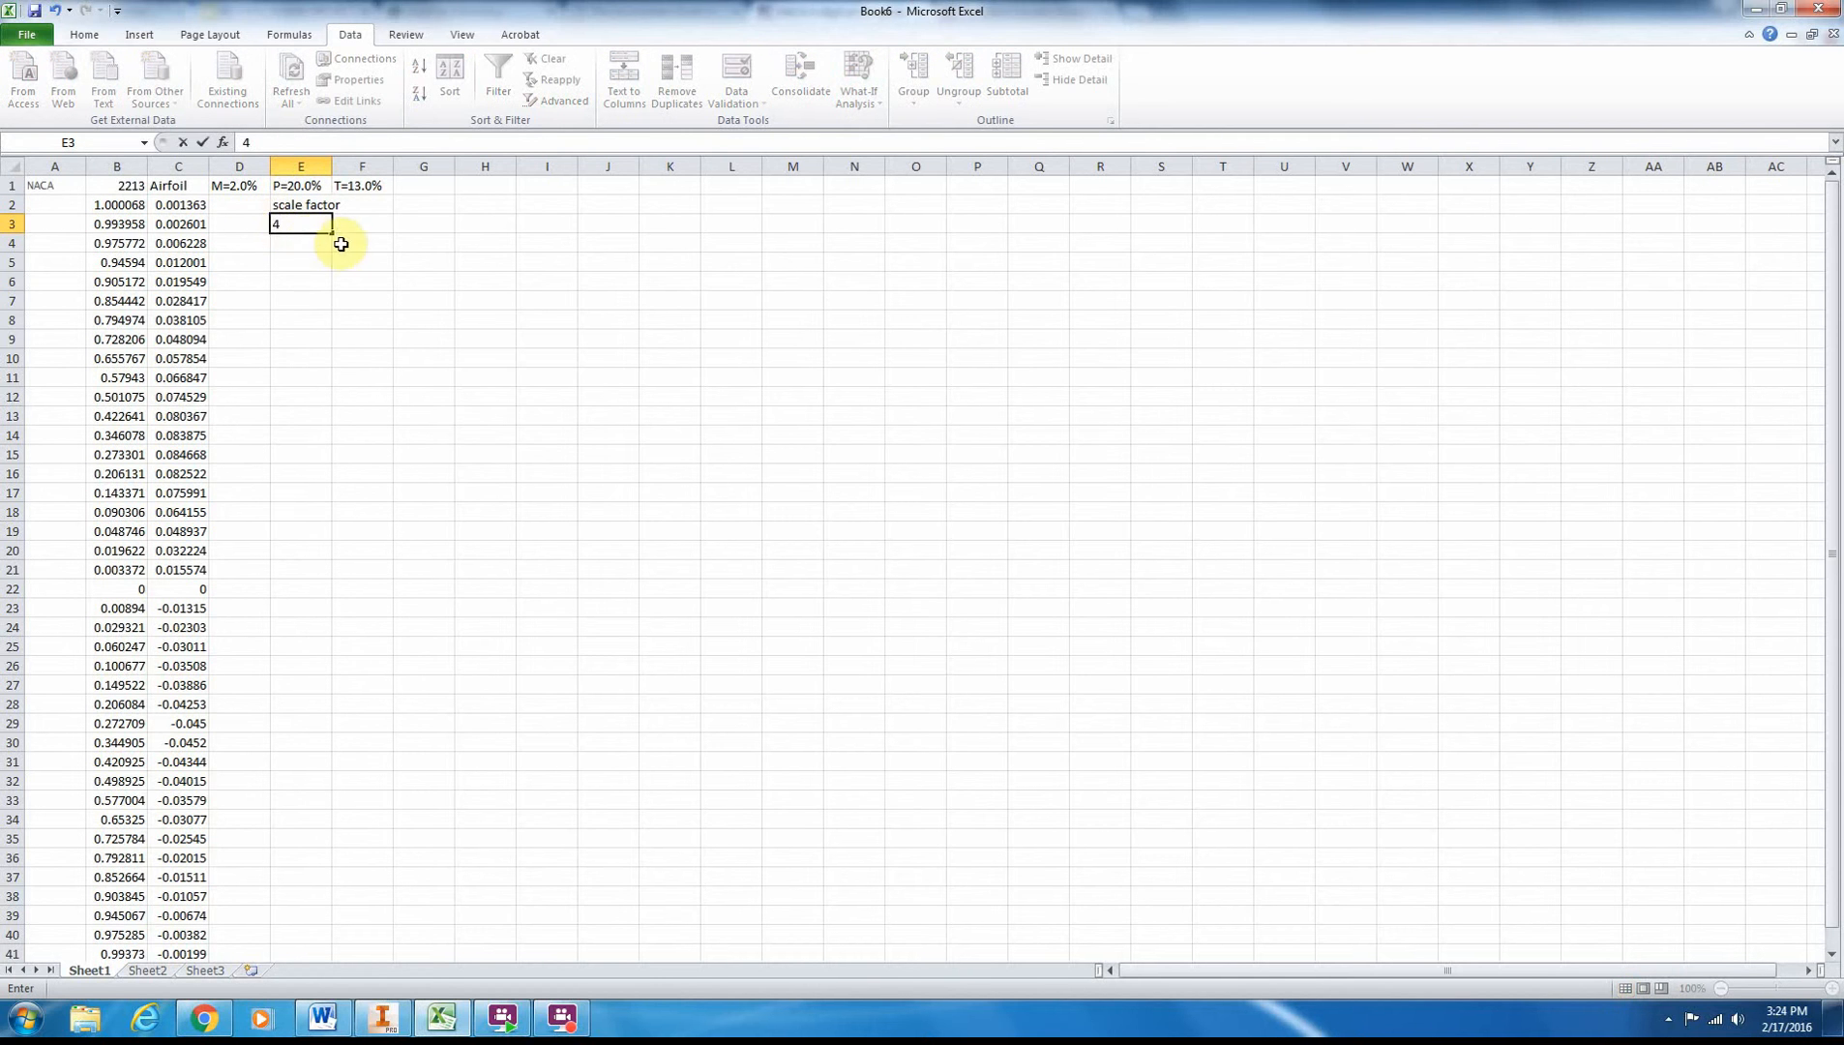
key(Tab)
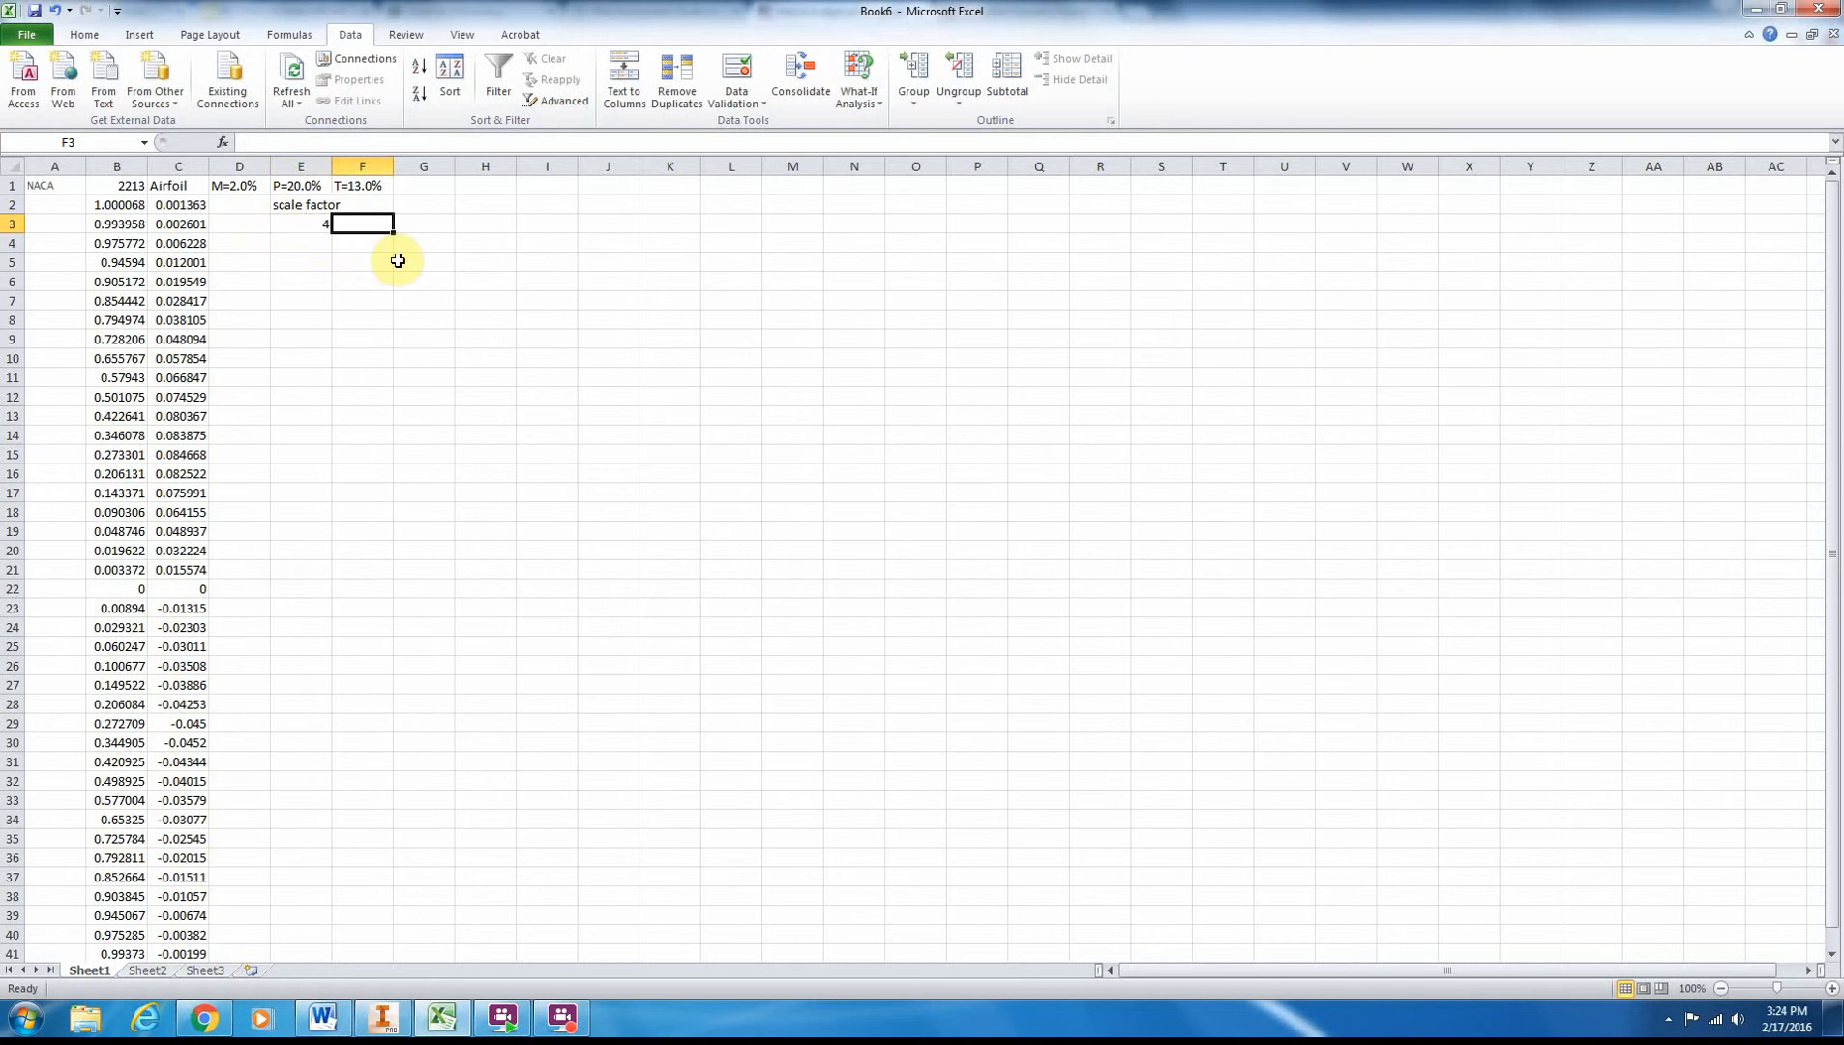
- Enter the formula =B2*$E$3 in cell F2 and fill it across to G2
click(370, 208)
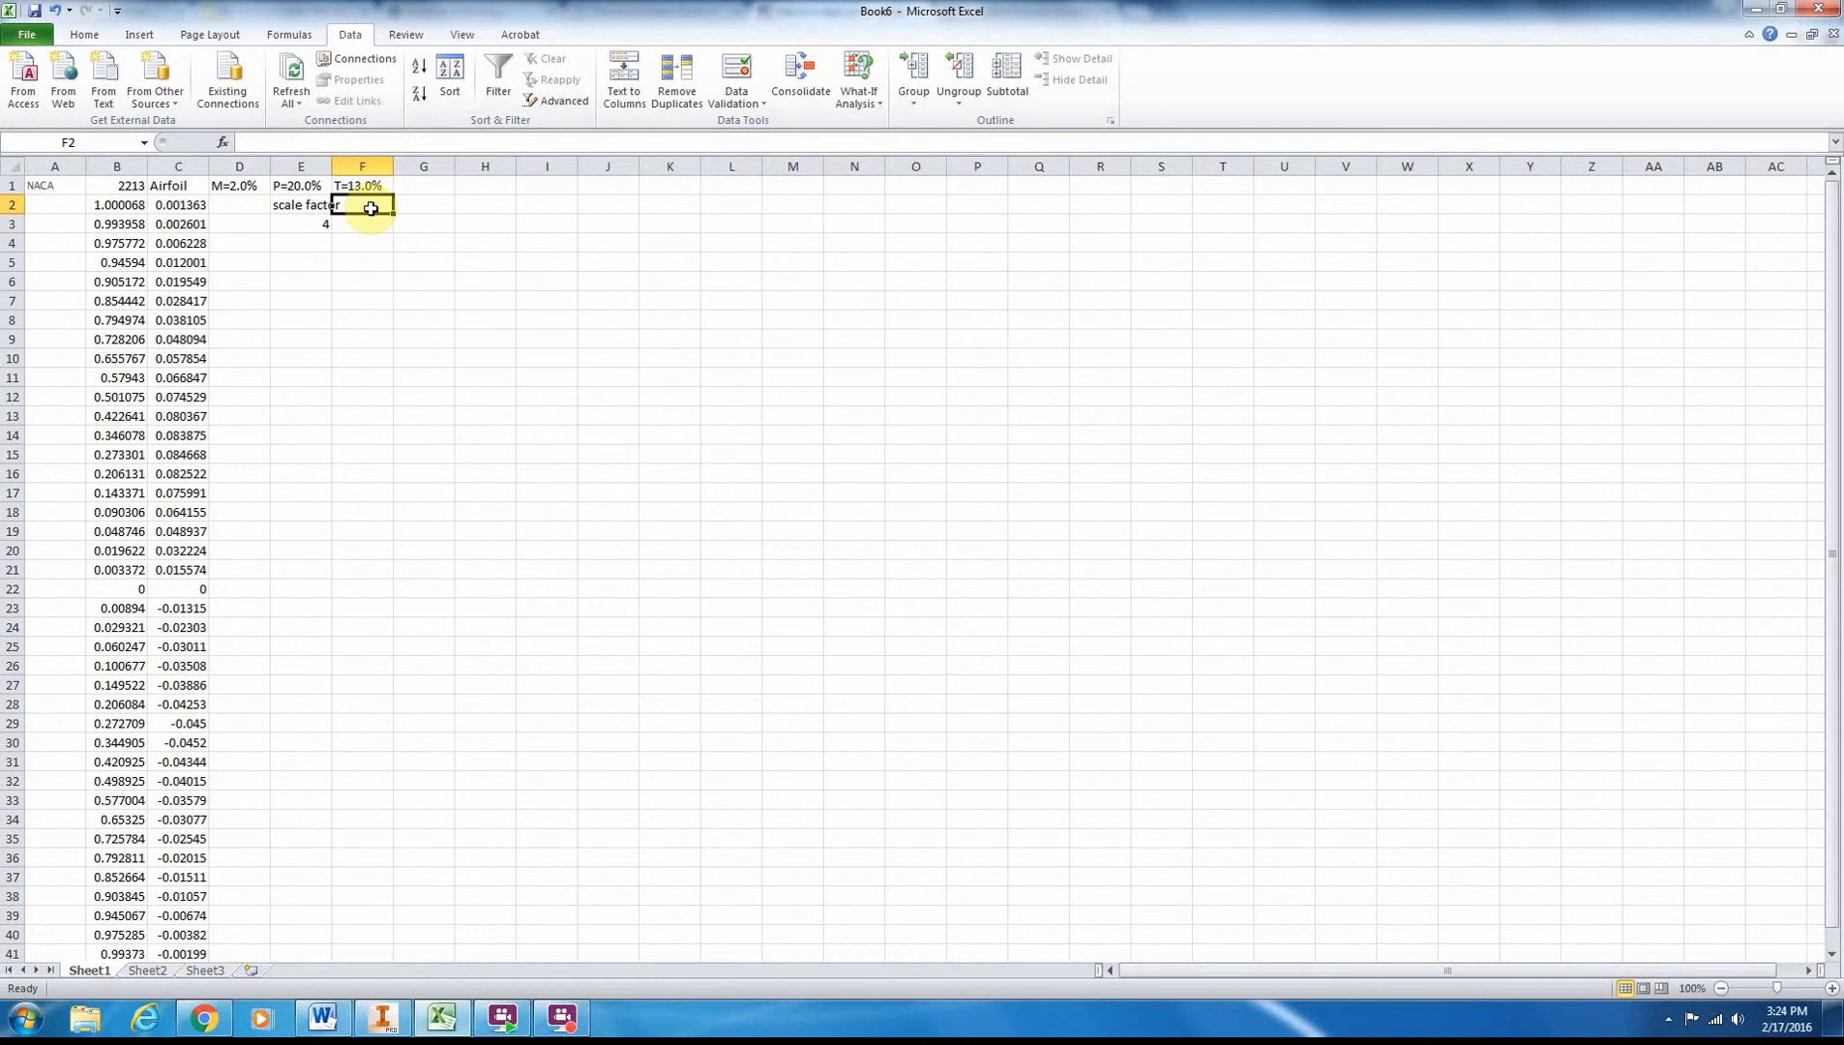
text(=)
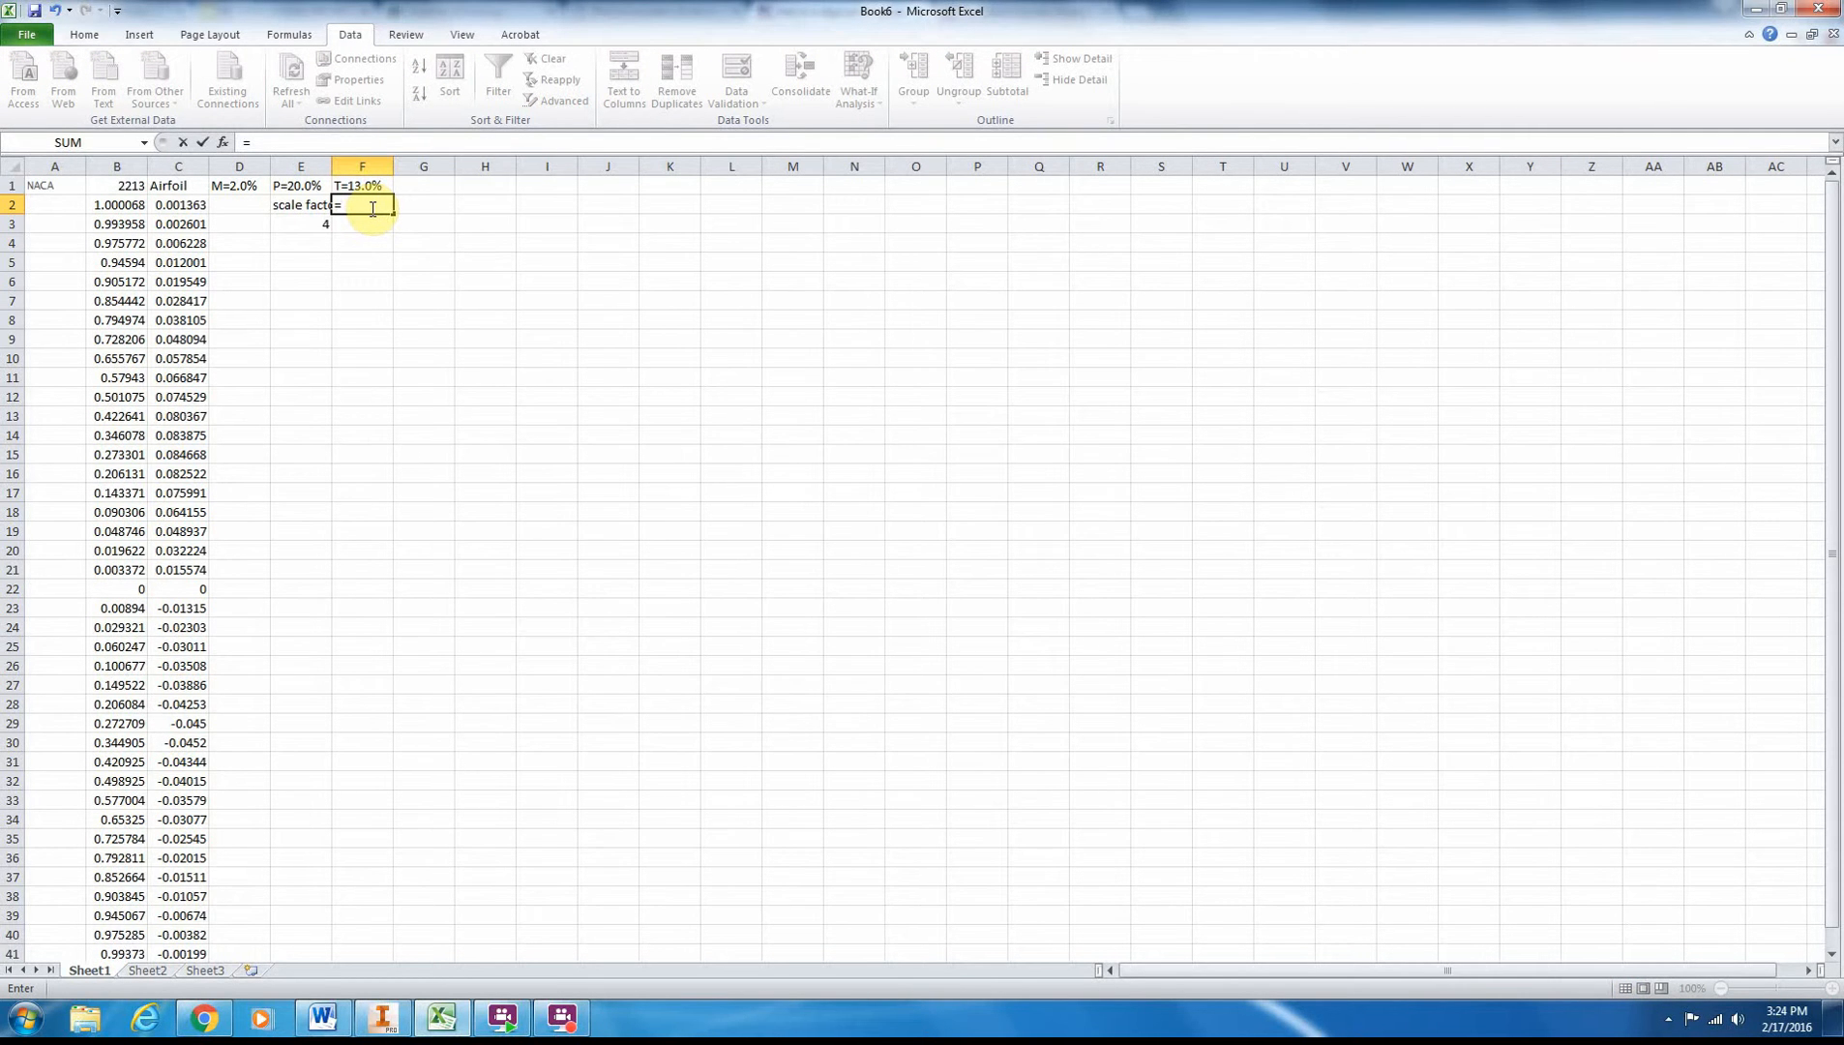
text(f)
key(BackSpace)
text(b2*$e$)
text(3)
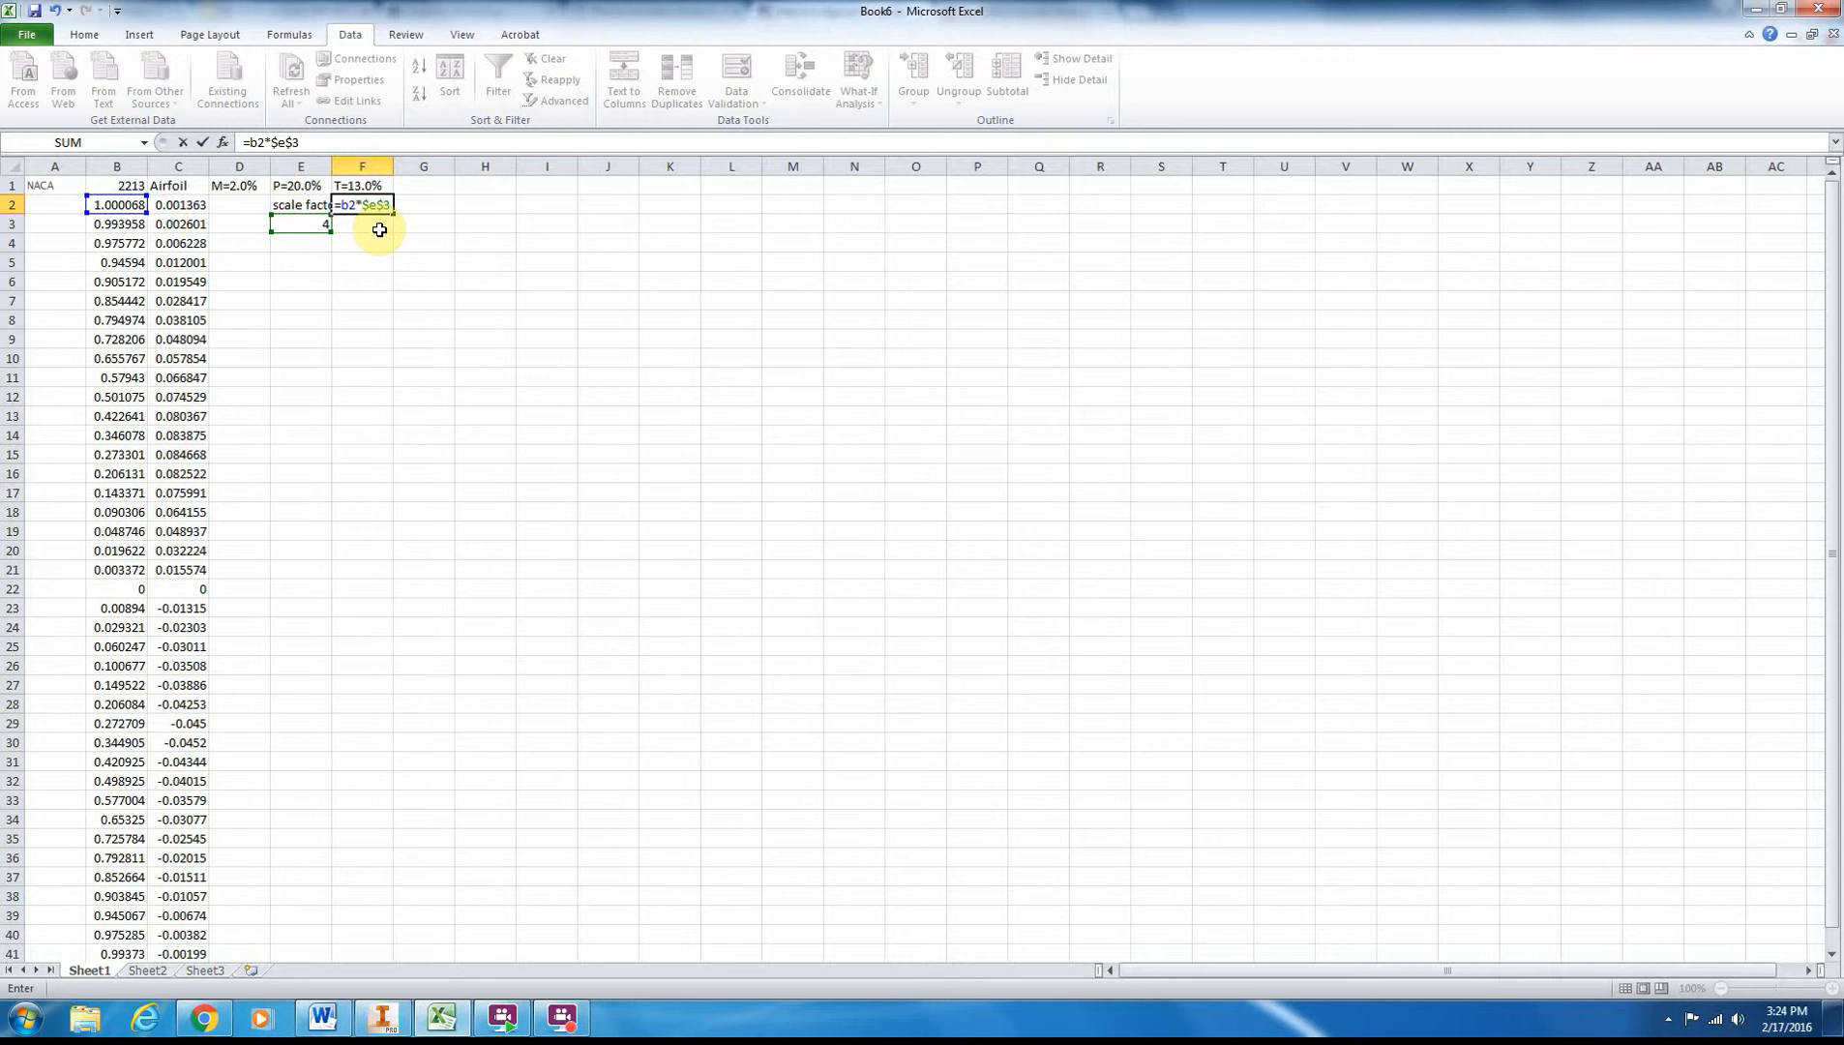
key(Return)
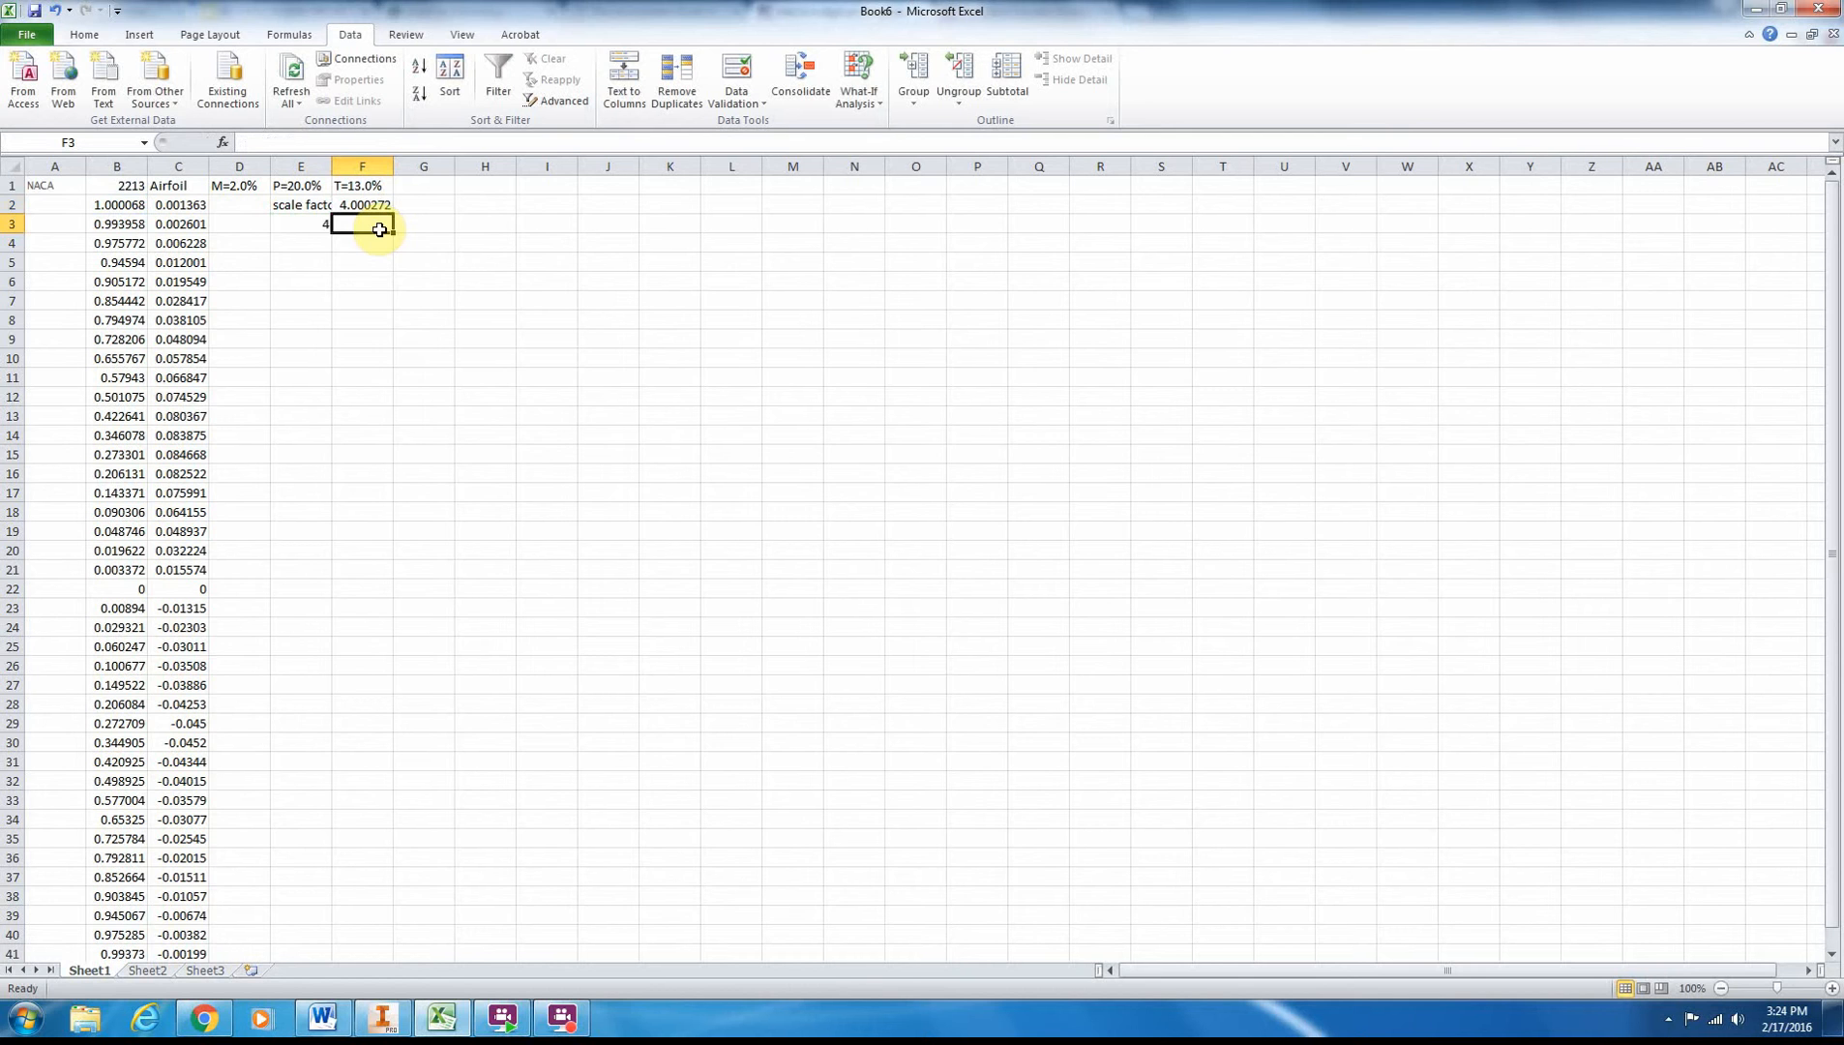
click(372, 206)
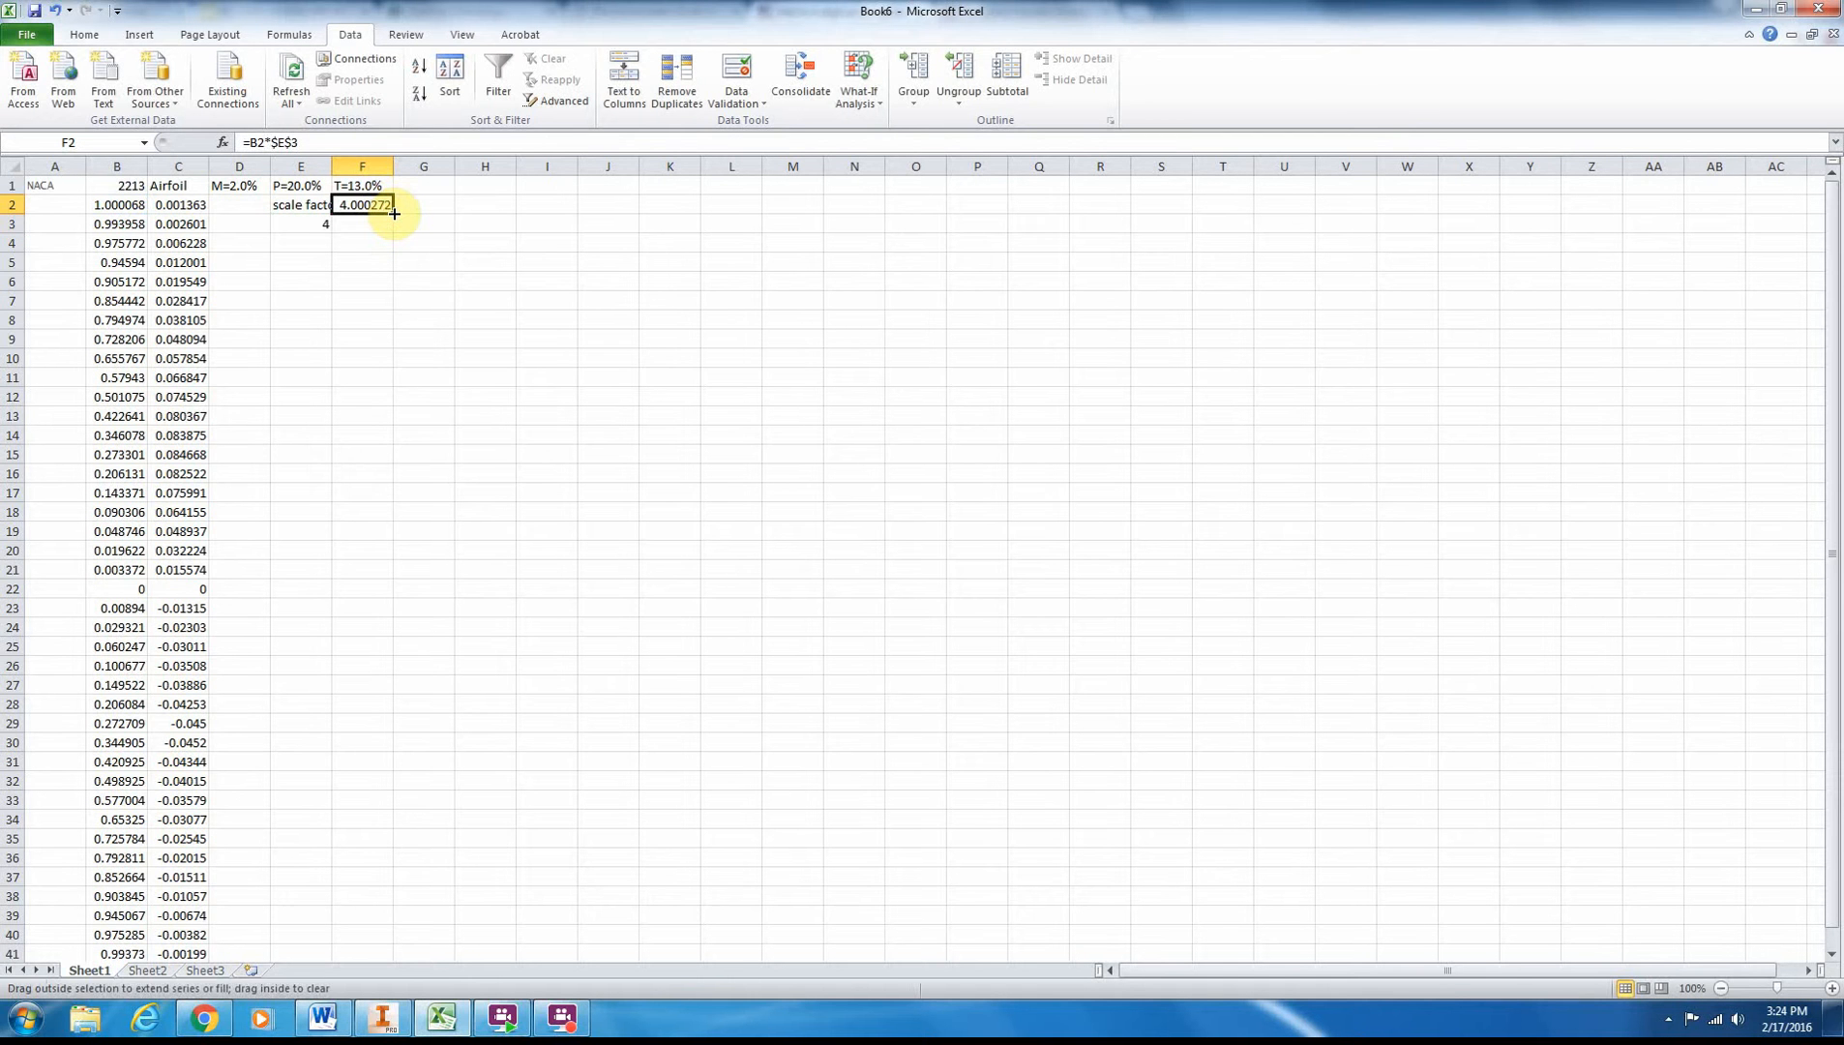
drag(399, 211, 450, 209)
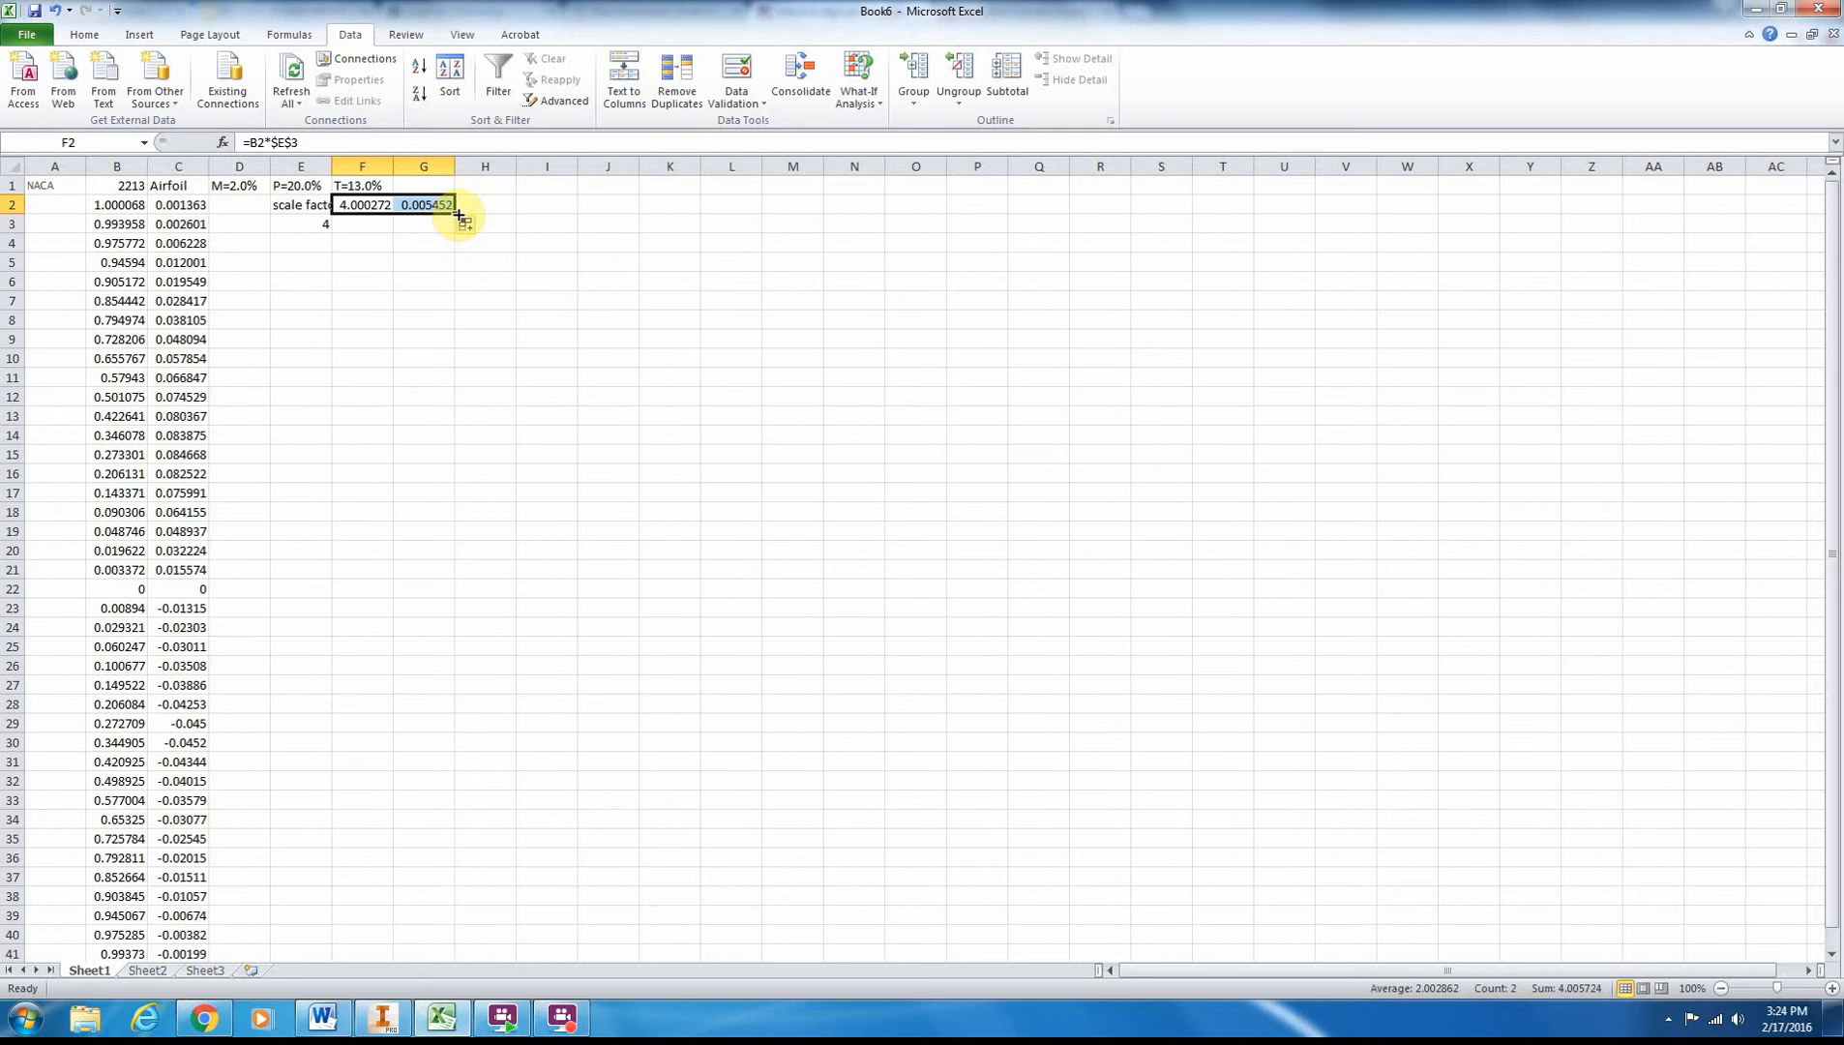
- Check the formula copied into G2 and fill the formulas in F2:G2 down to row 42
click(411, 240)
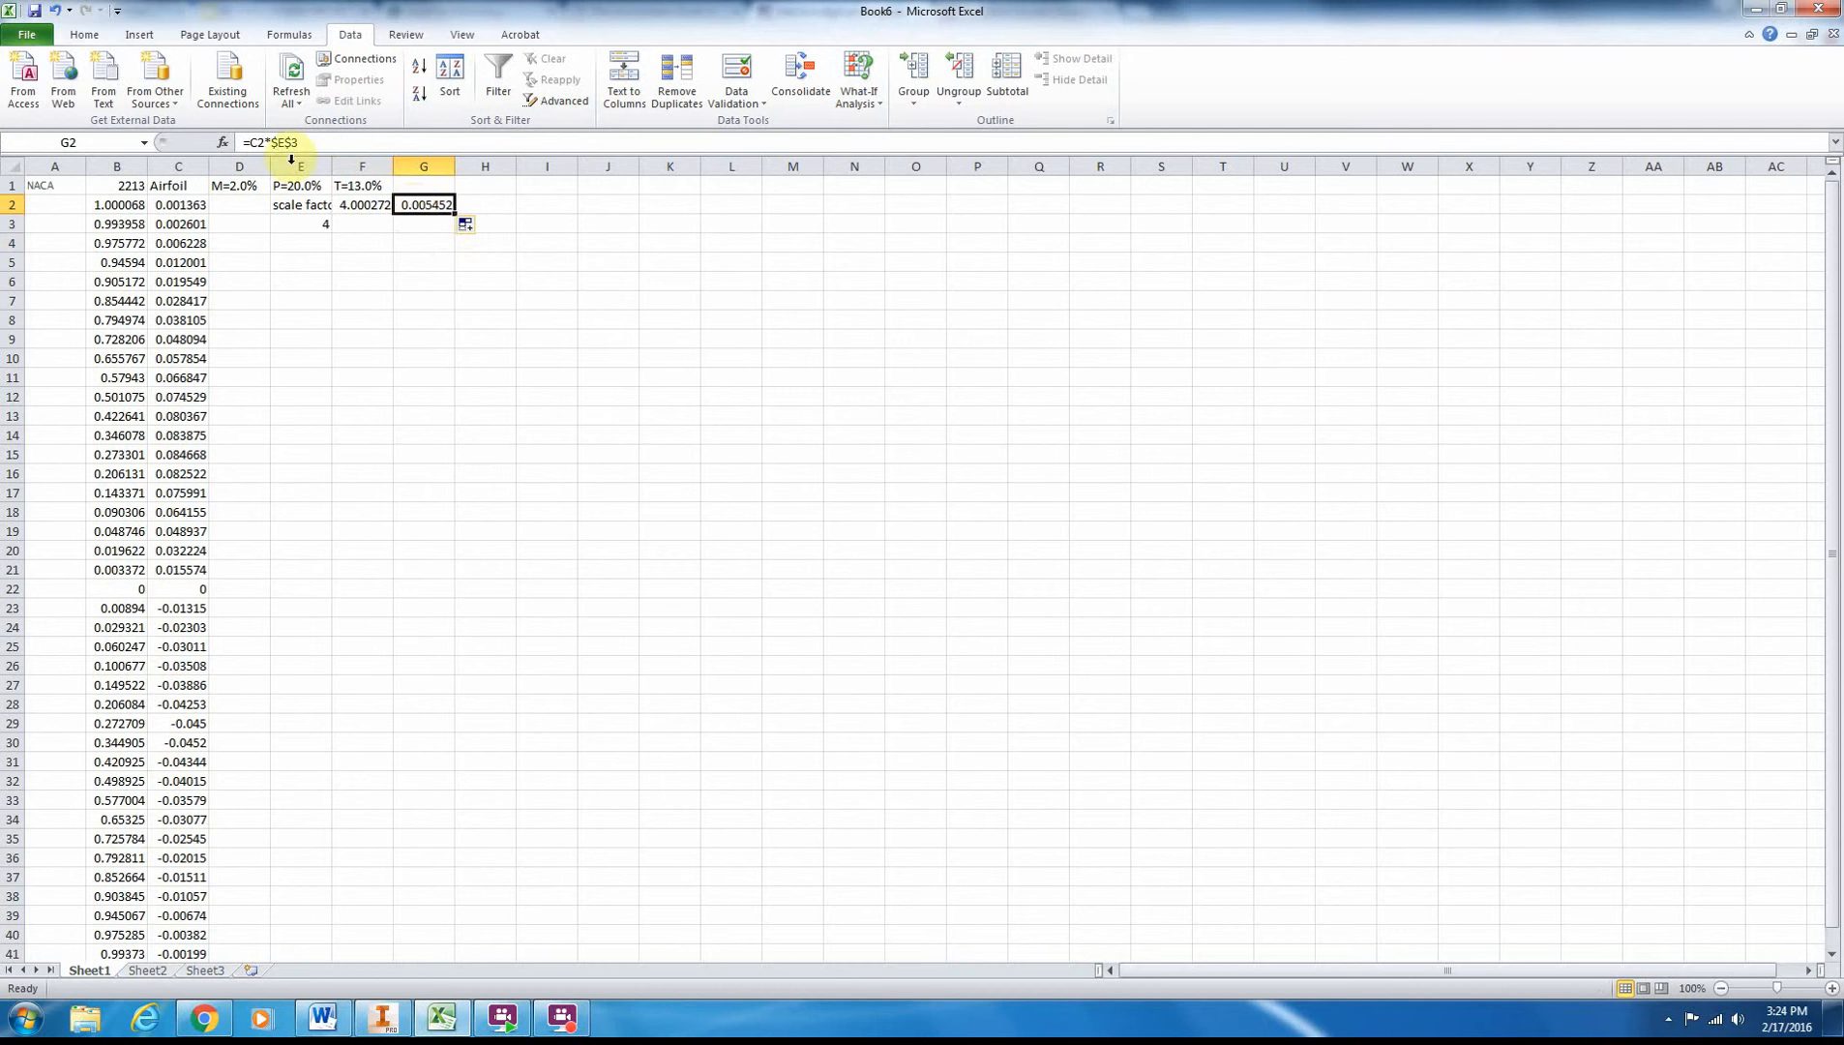
double_click(423, 205)
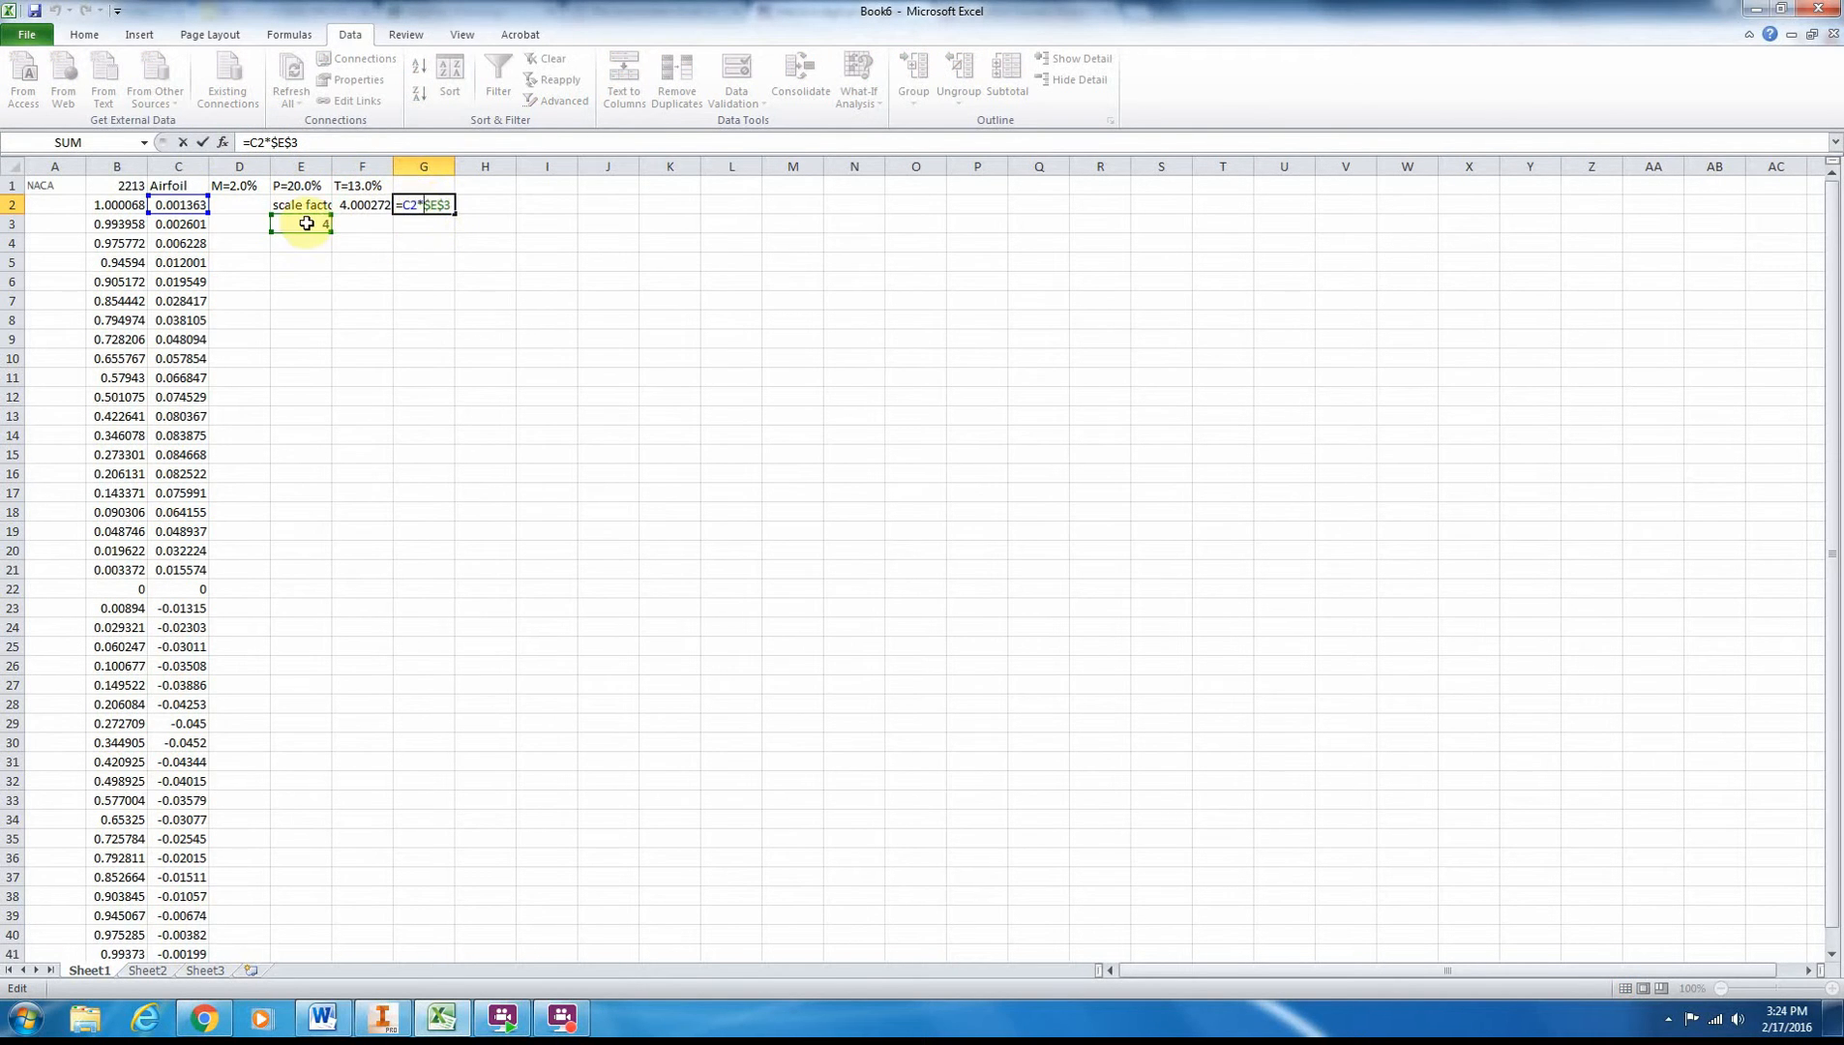
key(Return)
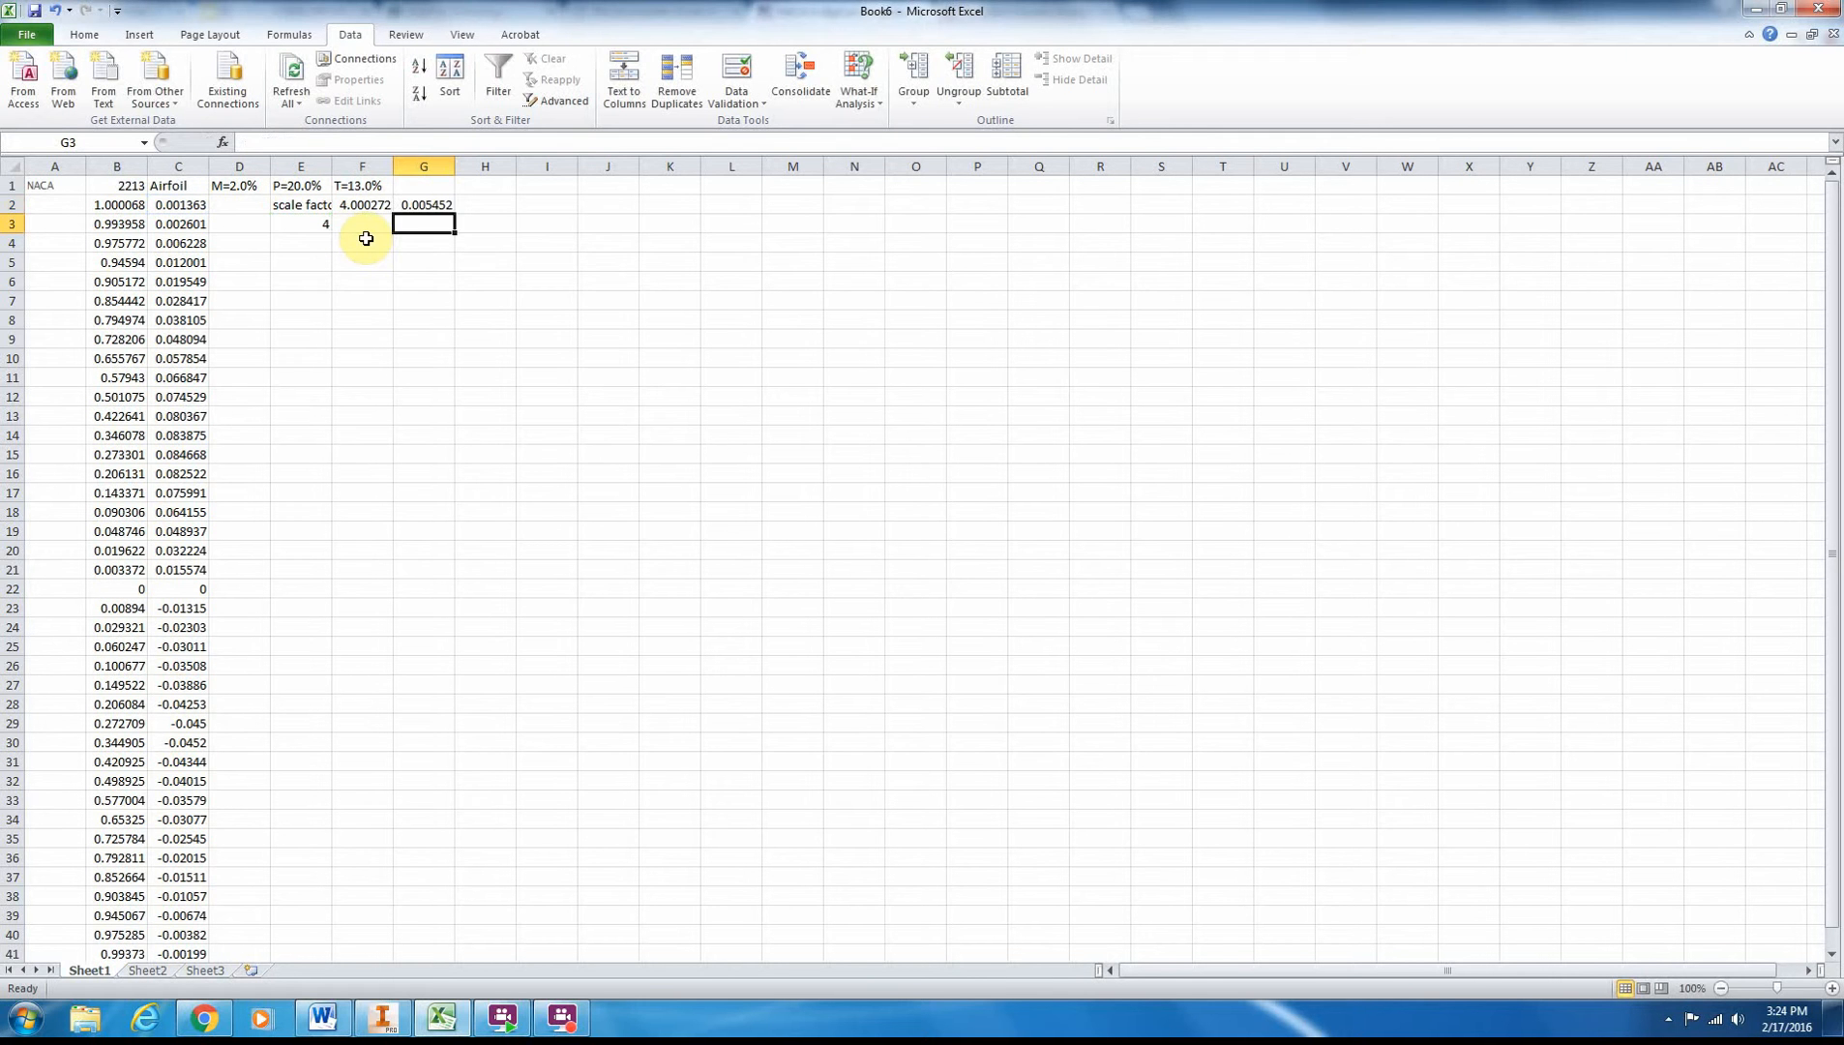
drag(380, 213, 451, 912)
click(513, 796)
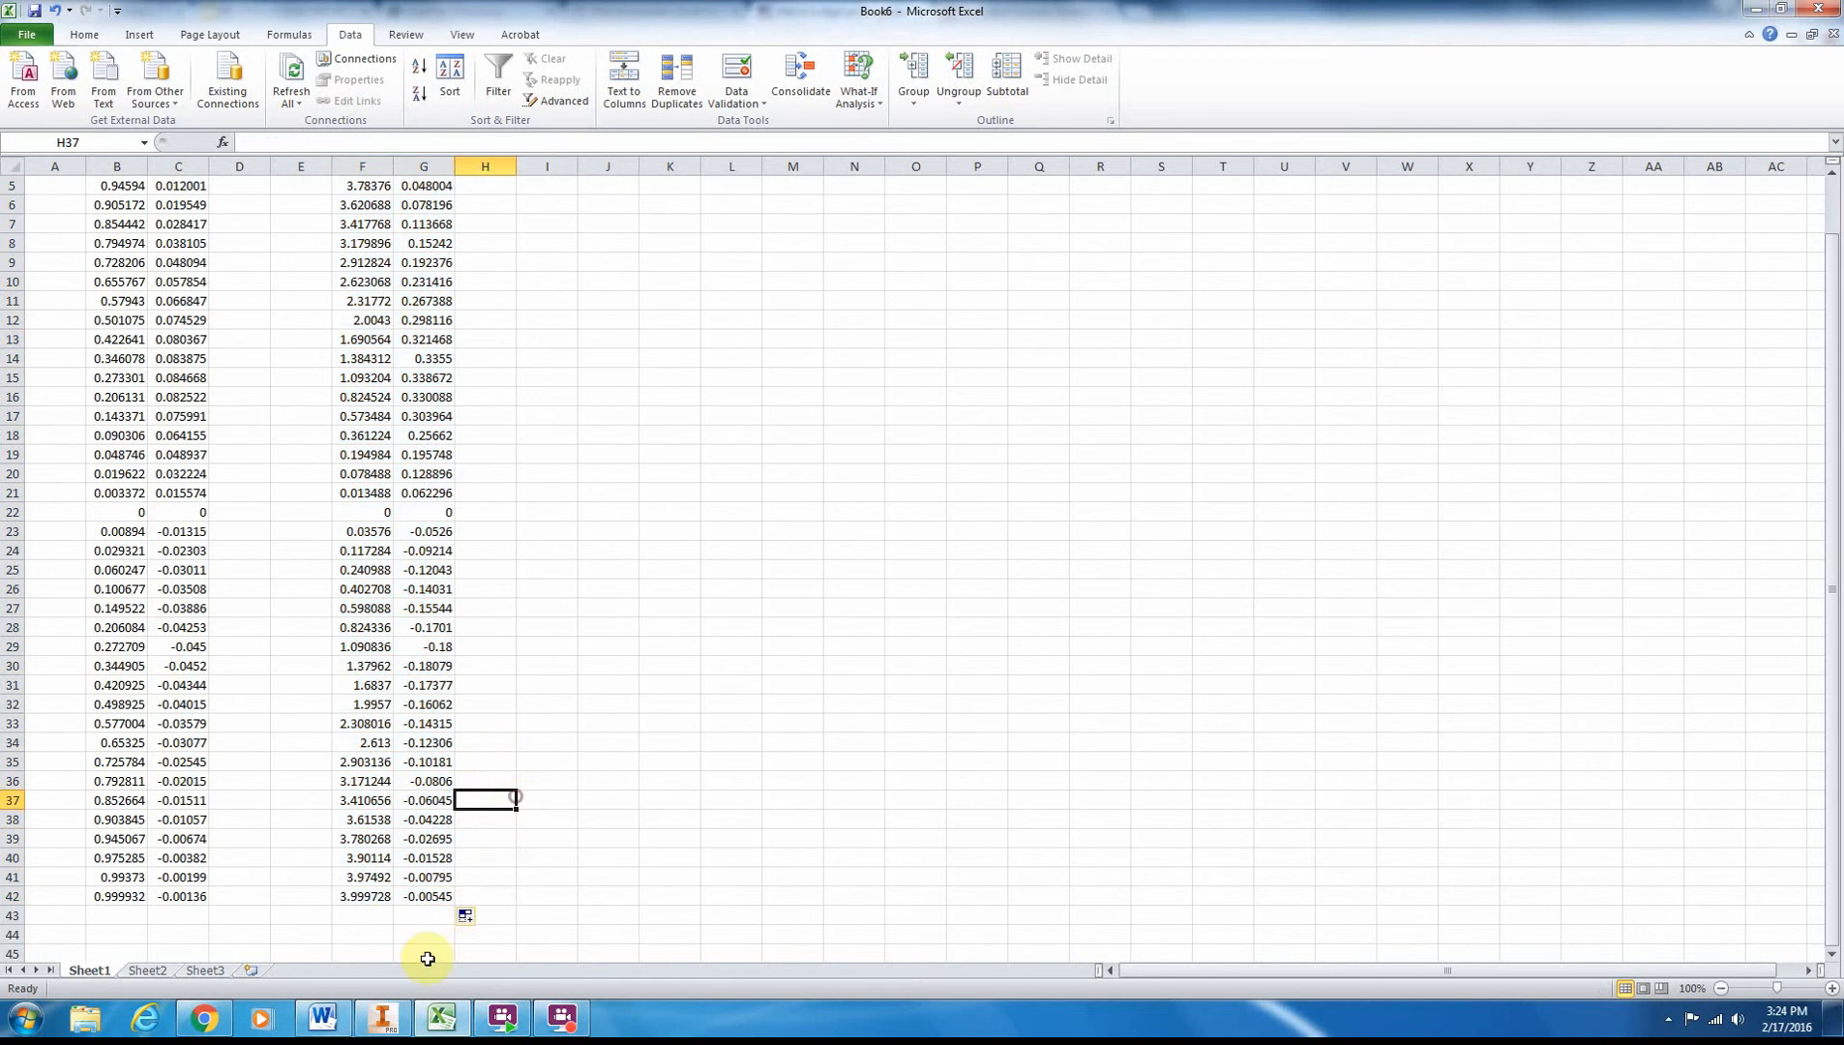
scroll(400, 765, up, 2)
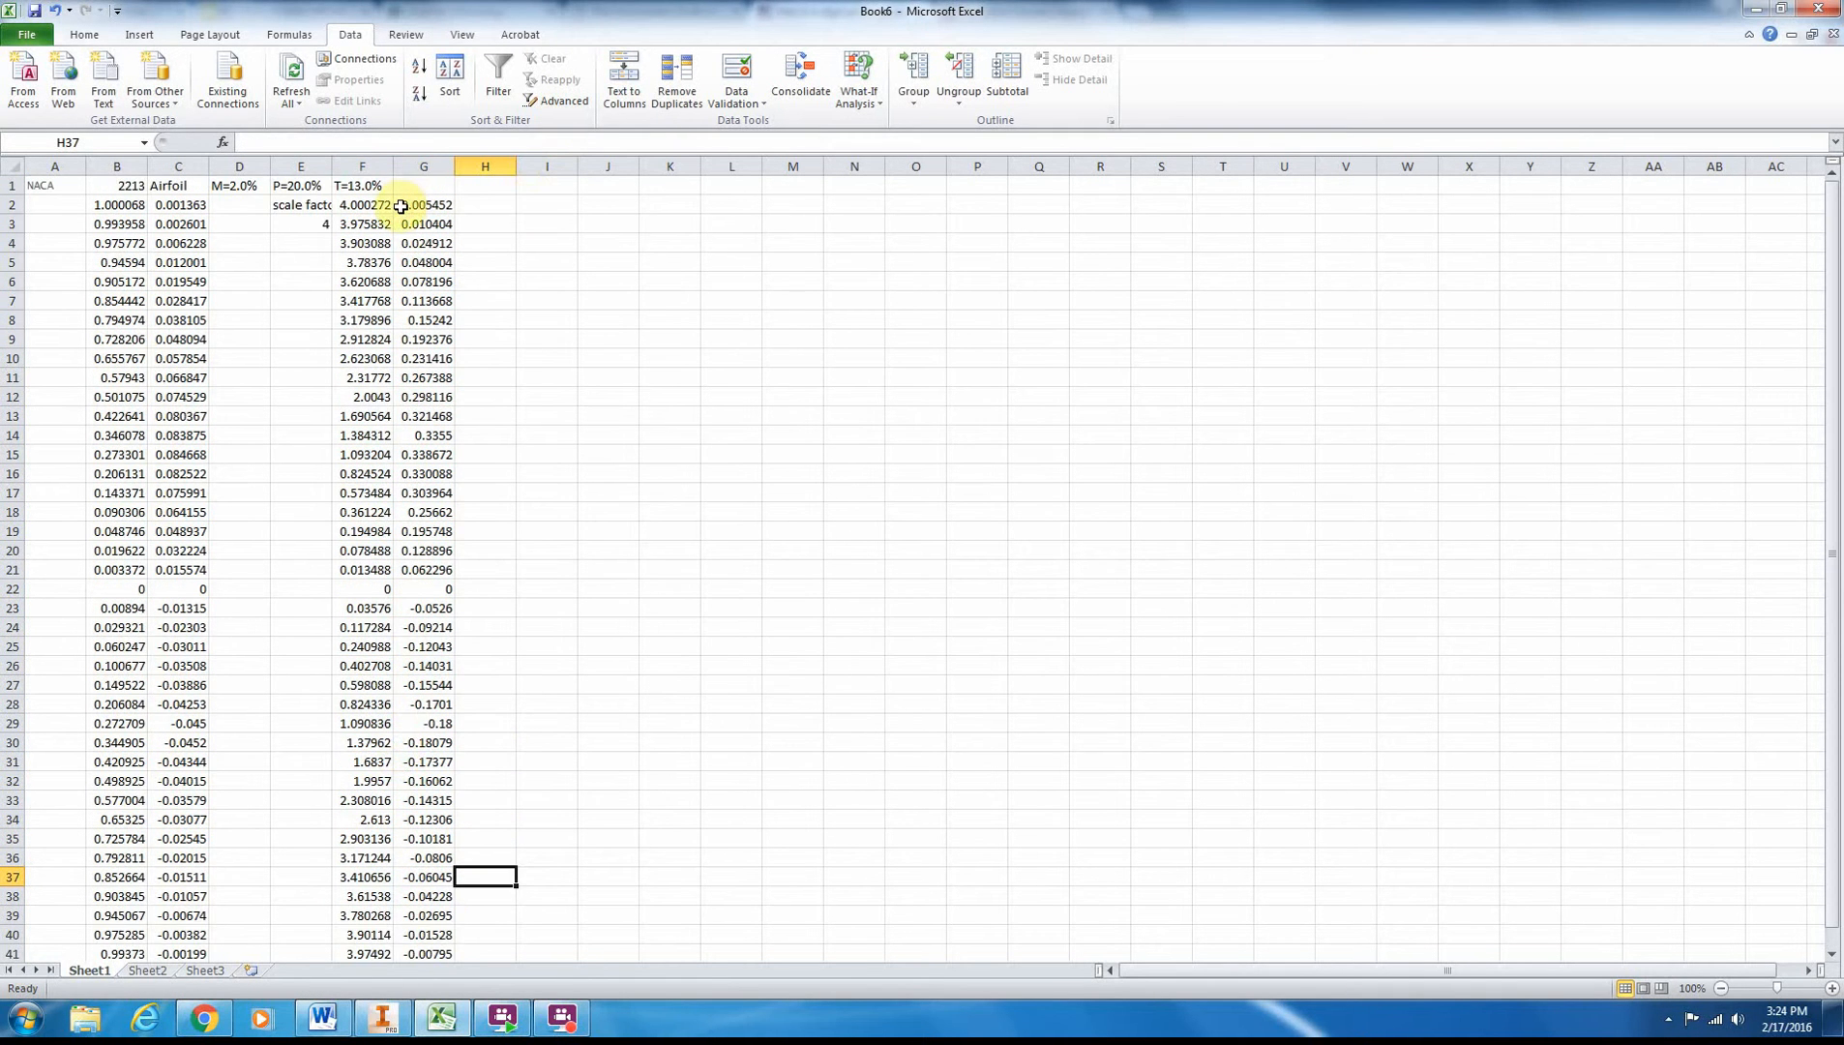
scroll(454, 774, down, 3)
scroll(443, 817, up, 3)
- Plot F2:G42 as a markers-only scatter chart, widen it to check the airfoil shape, and delete the chart
drag(378, 204, 436, 935)
click(84, 34)
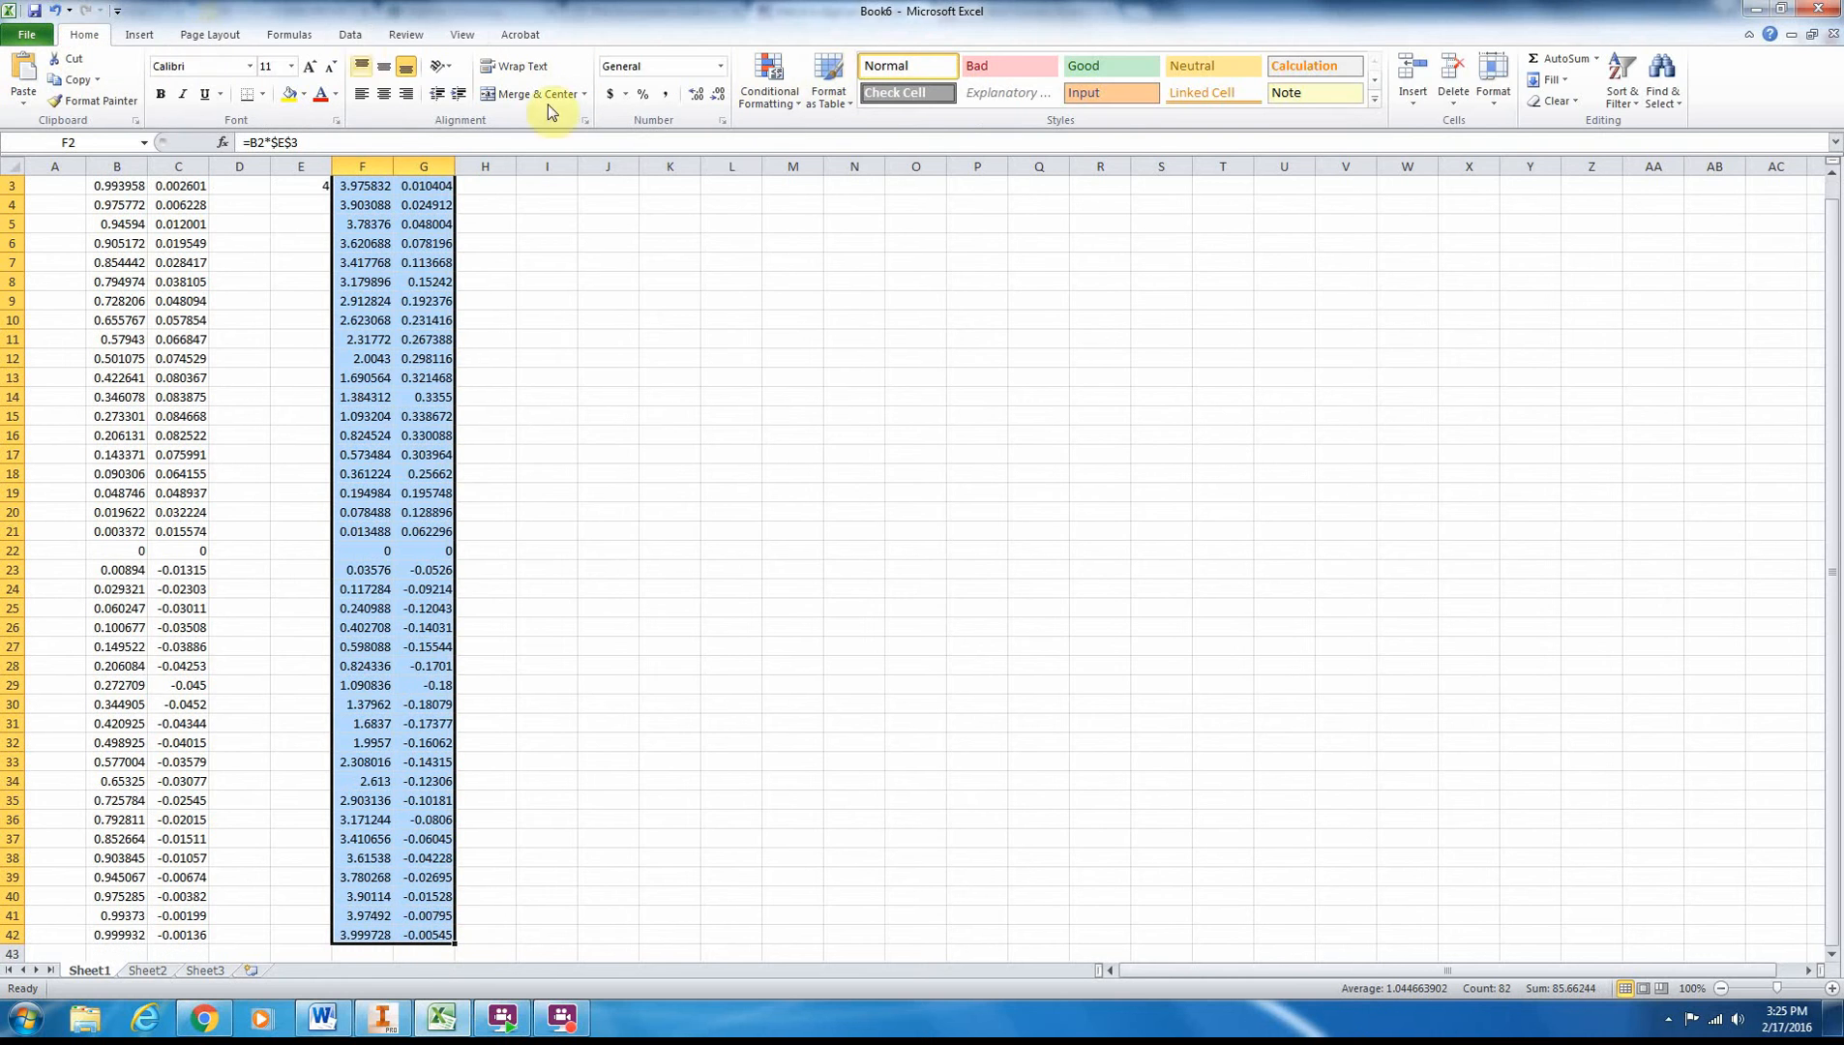
click(141, 34)
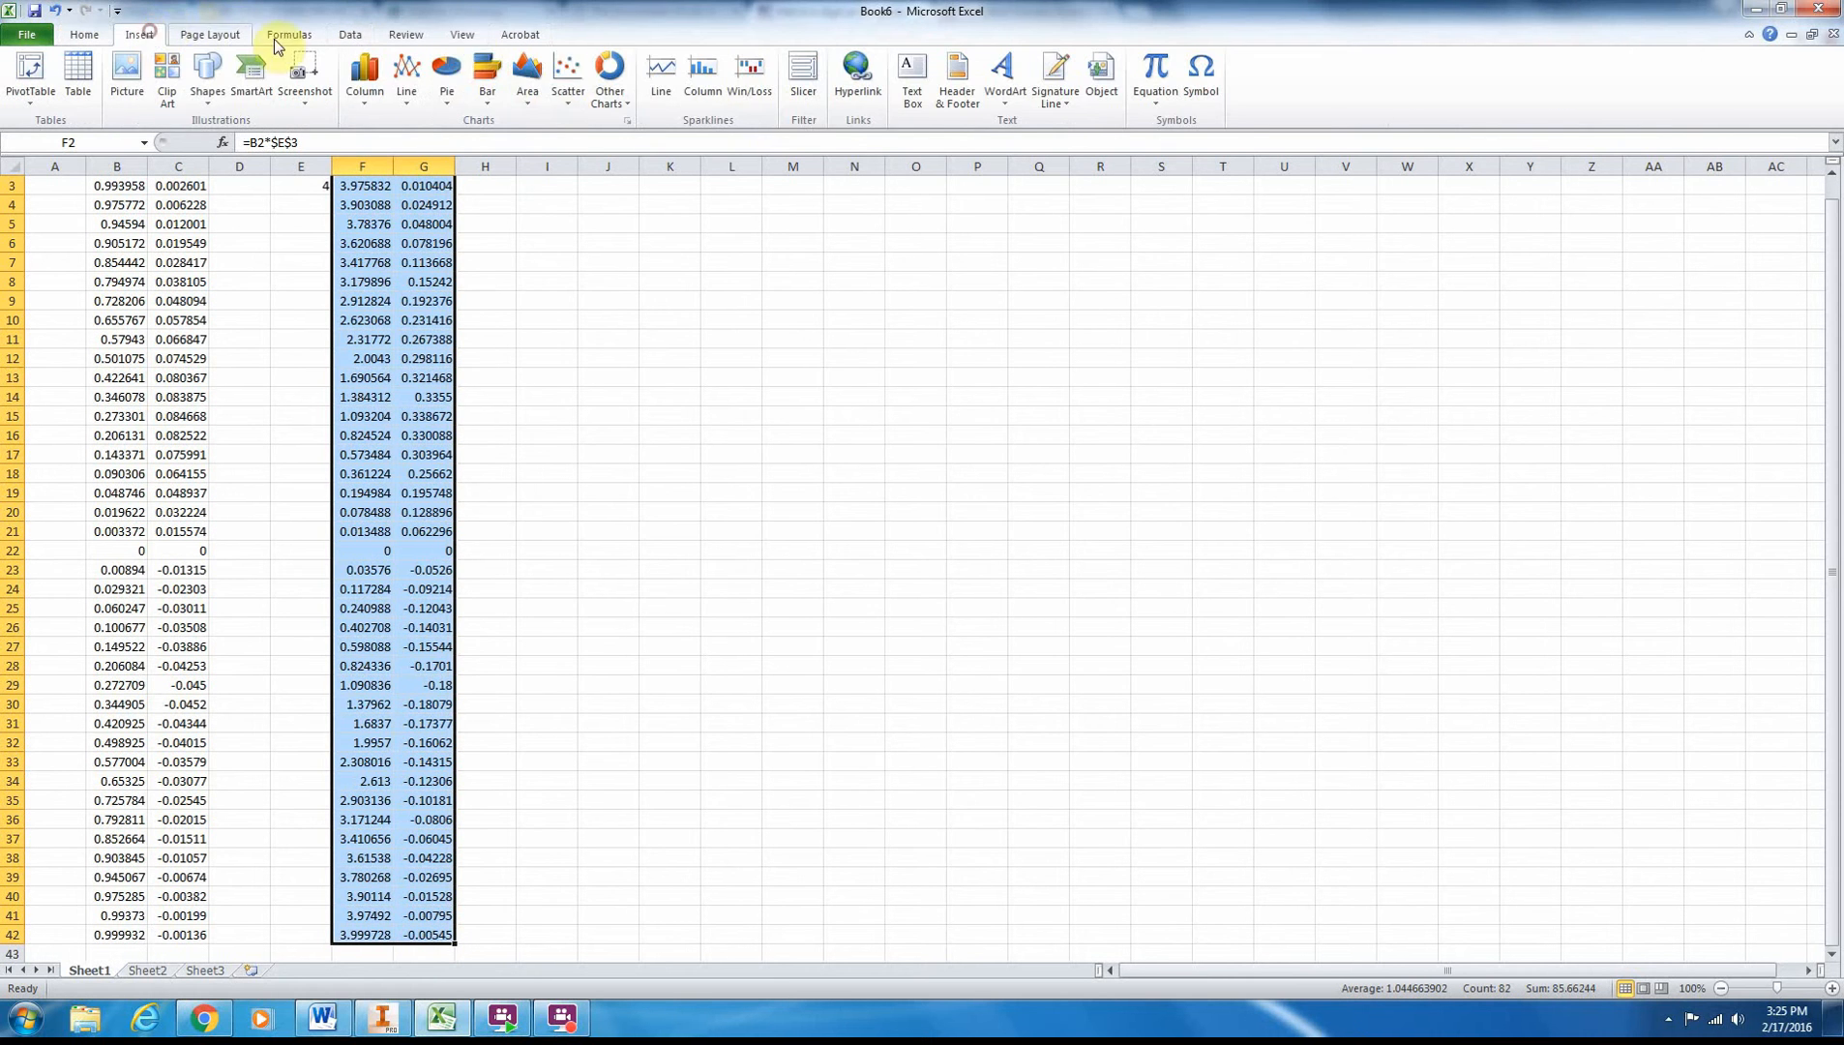
click(530, 77)
click(468, 151)
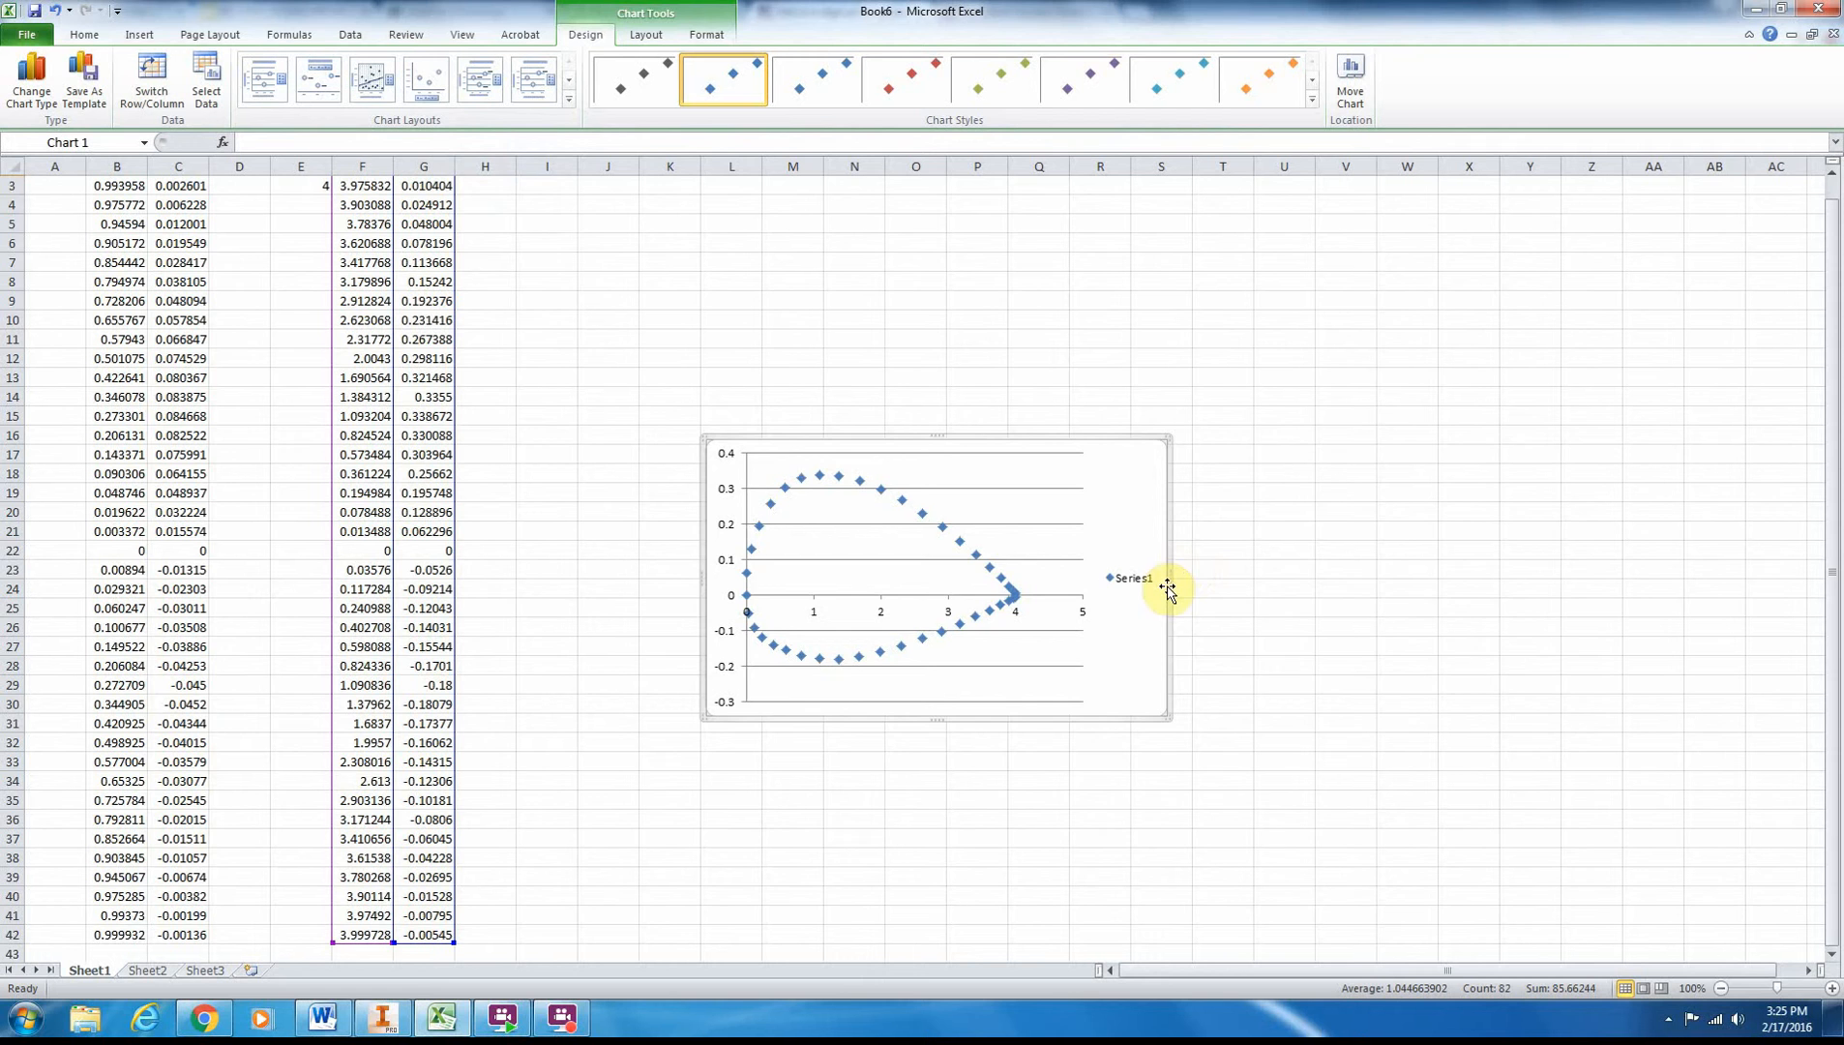
drag(1168, 575, 1580, 580)
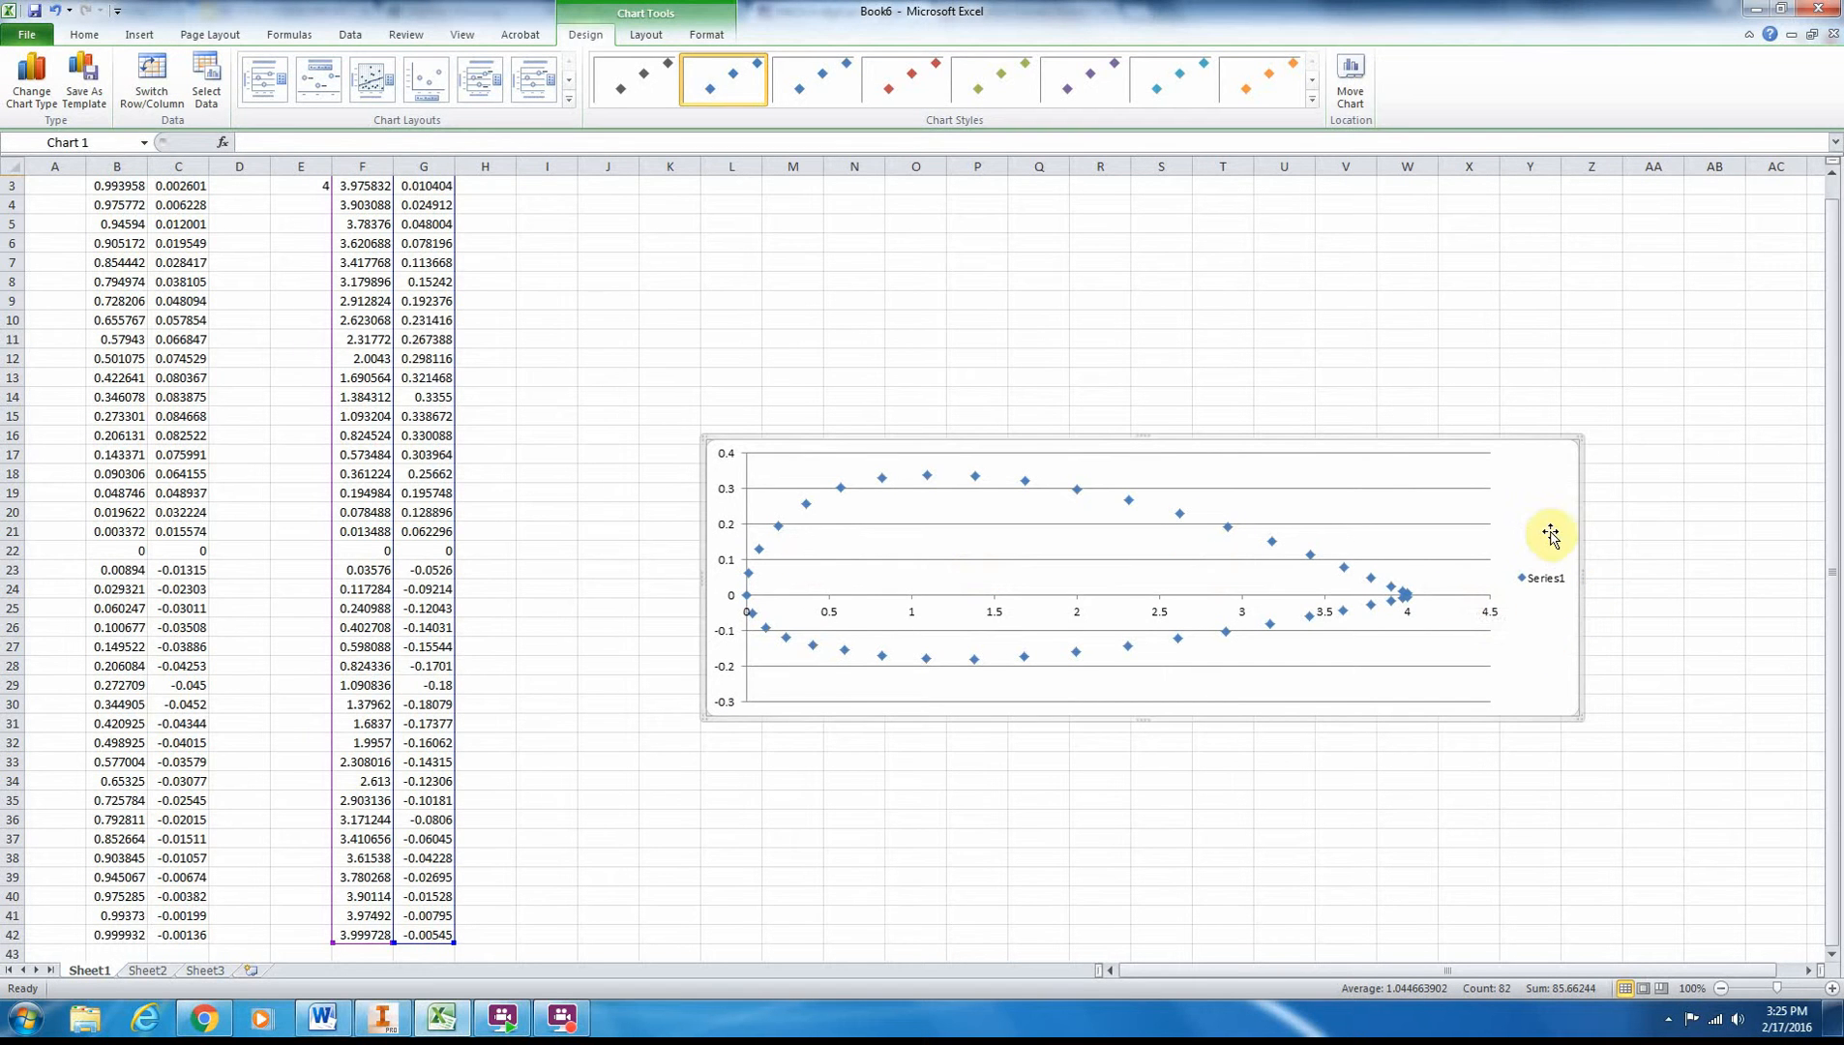
key(Delete)
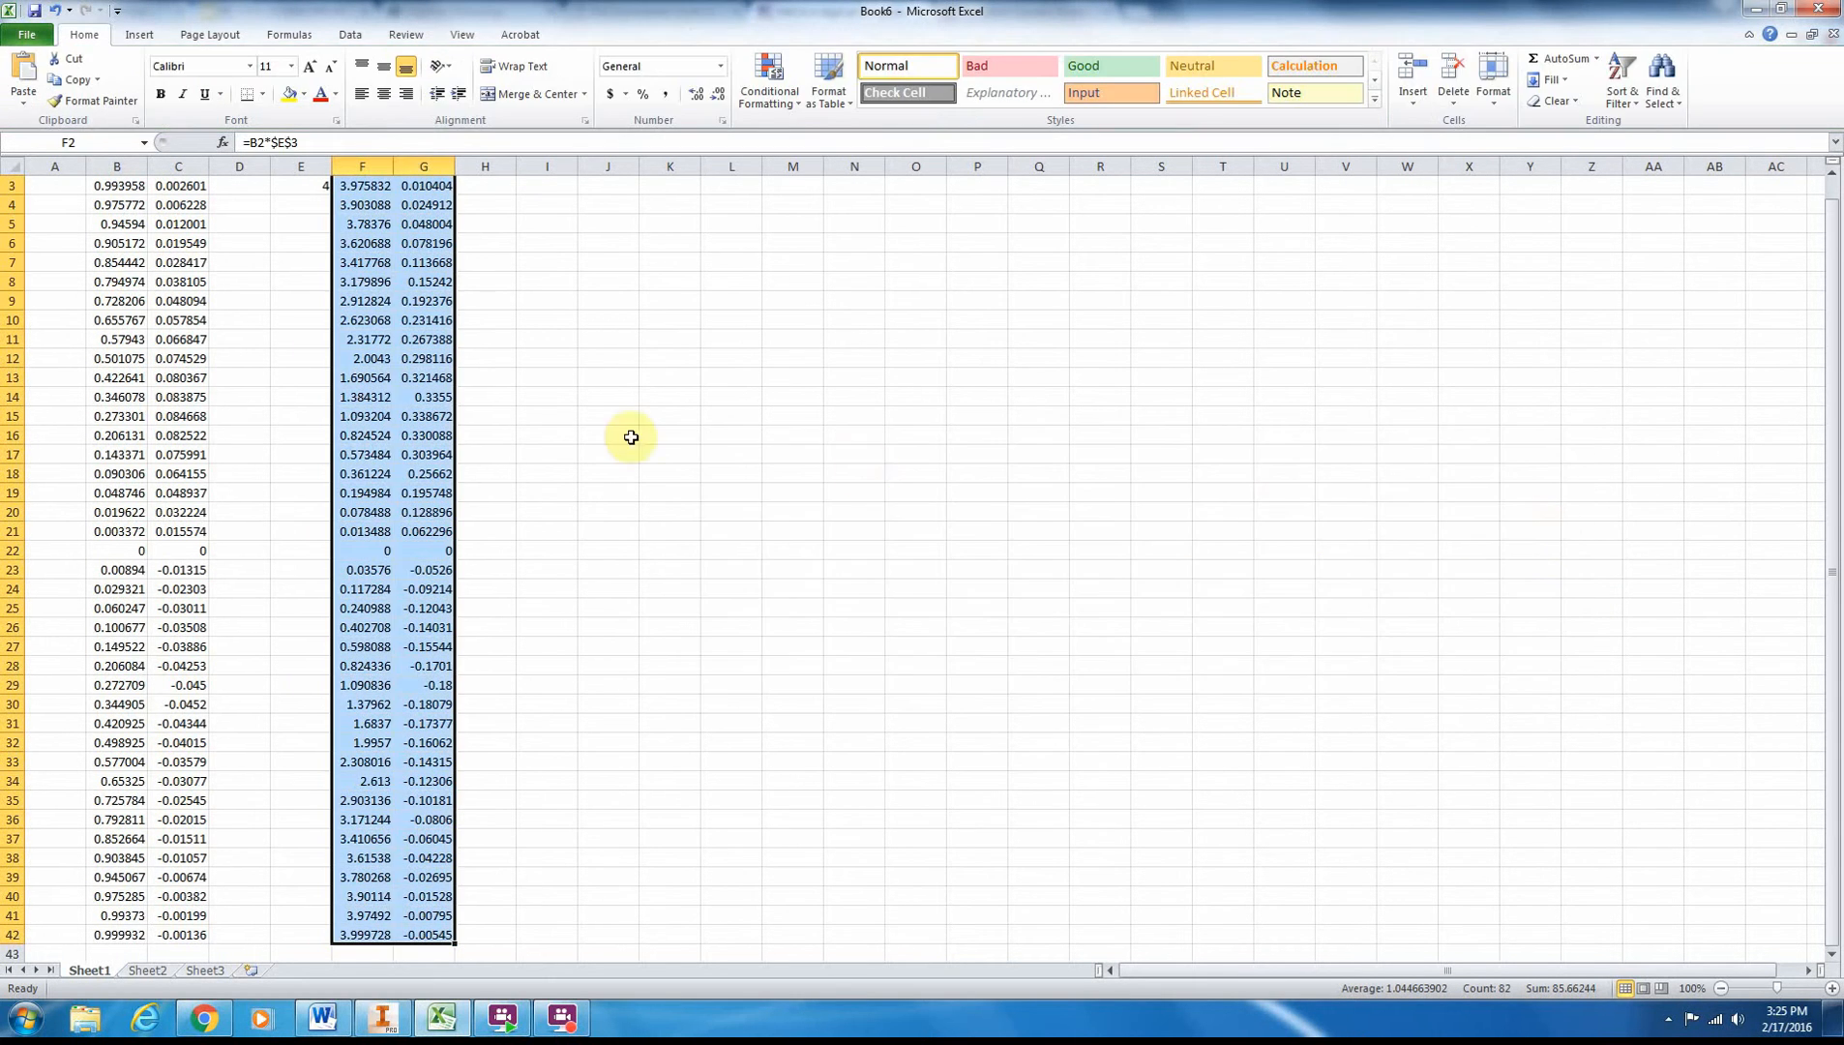
- Copy F2:G42 into a new blank workbook starting at cell A1, and clear the pasted cells
scroll(564, 457, up, 1)
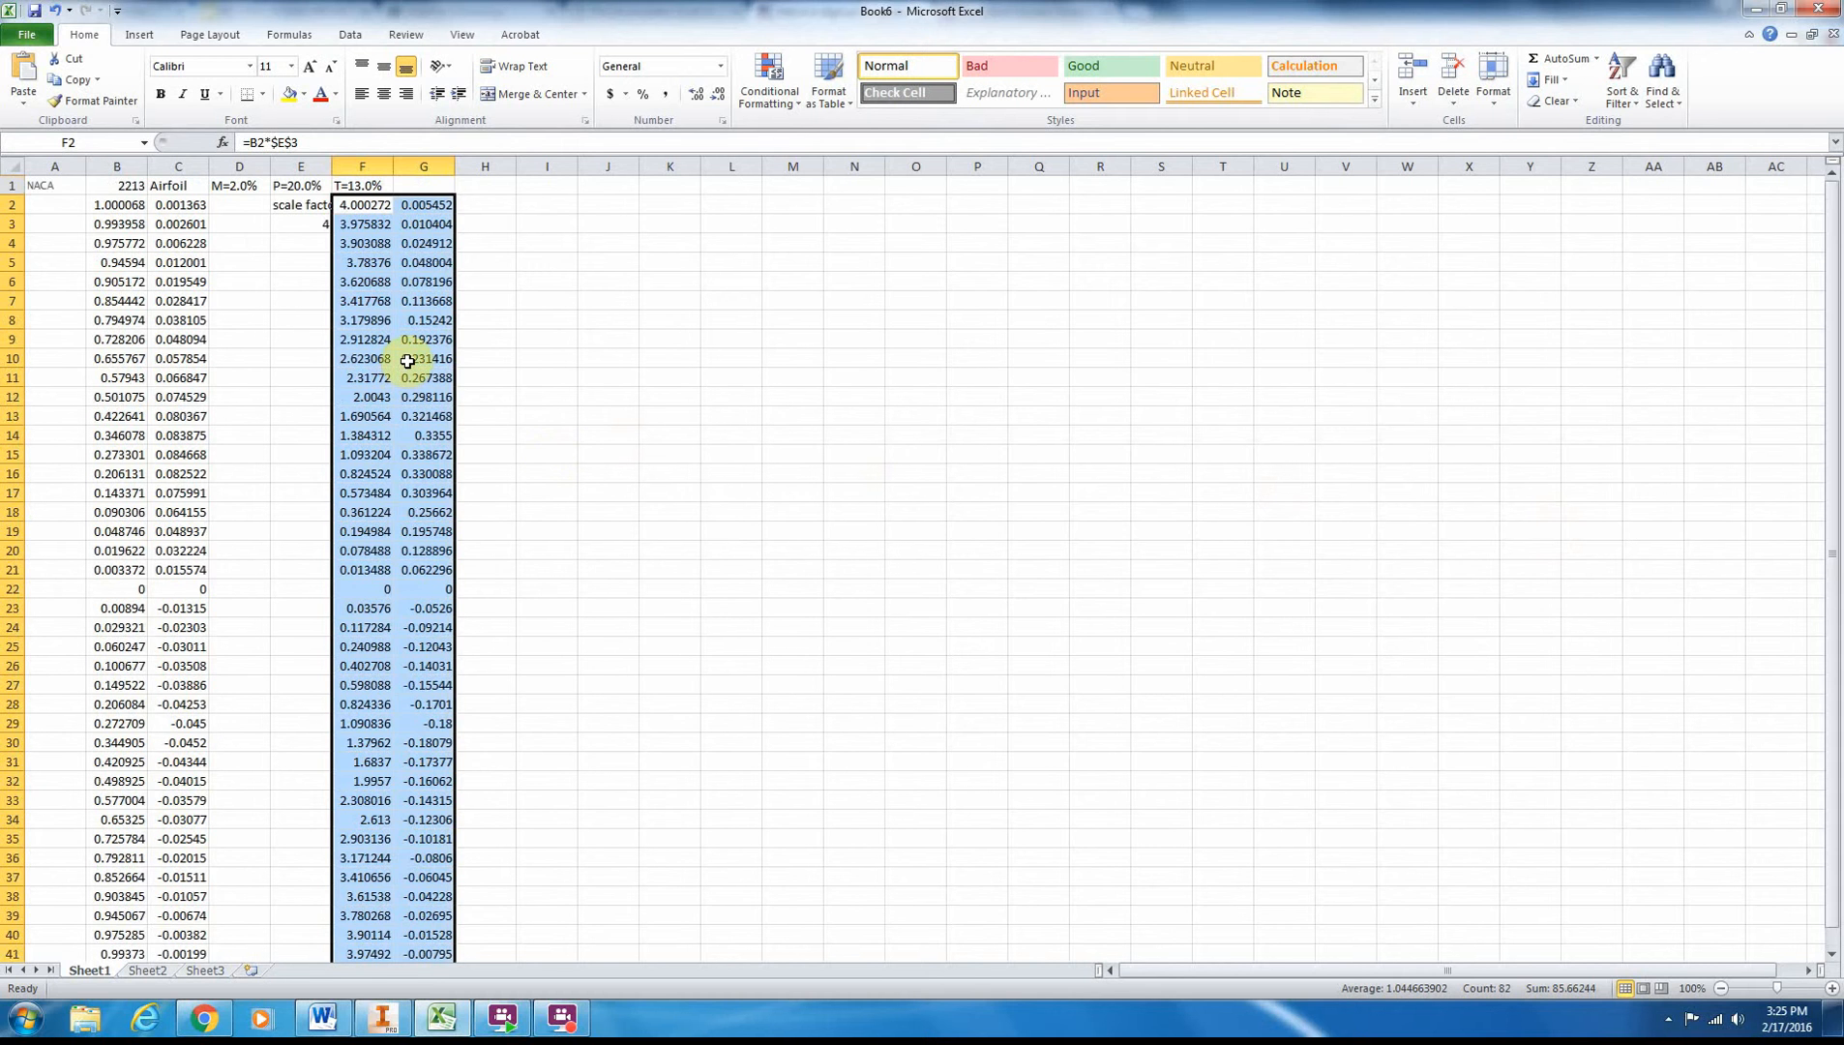
key(ctrl+c)
key(ctrl+n)
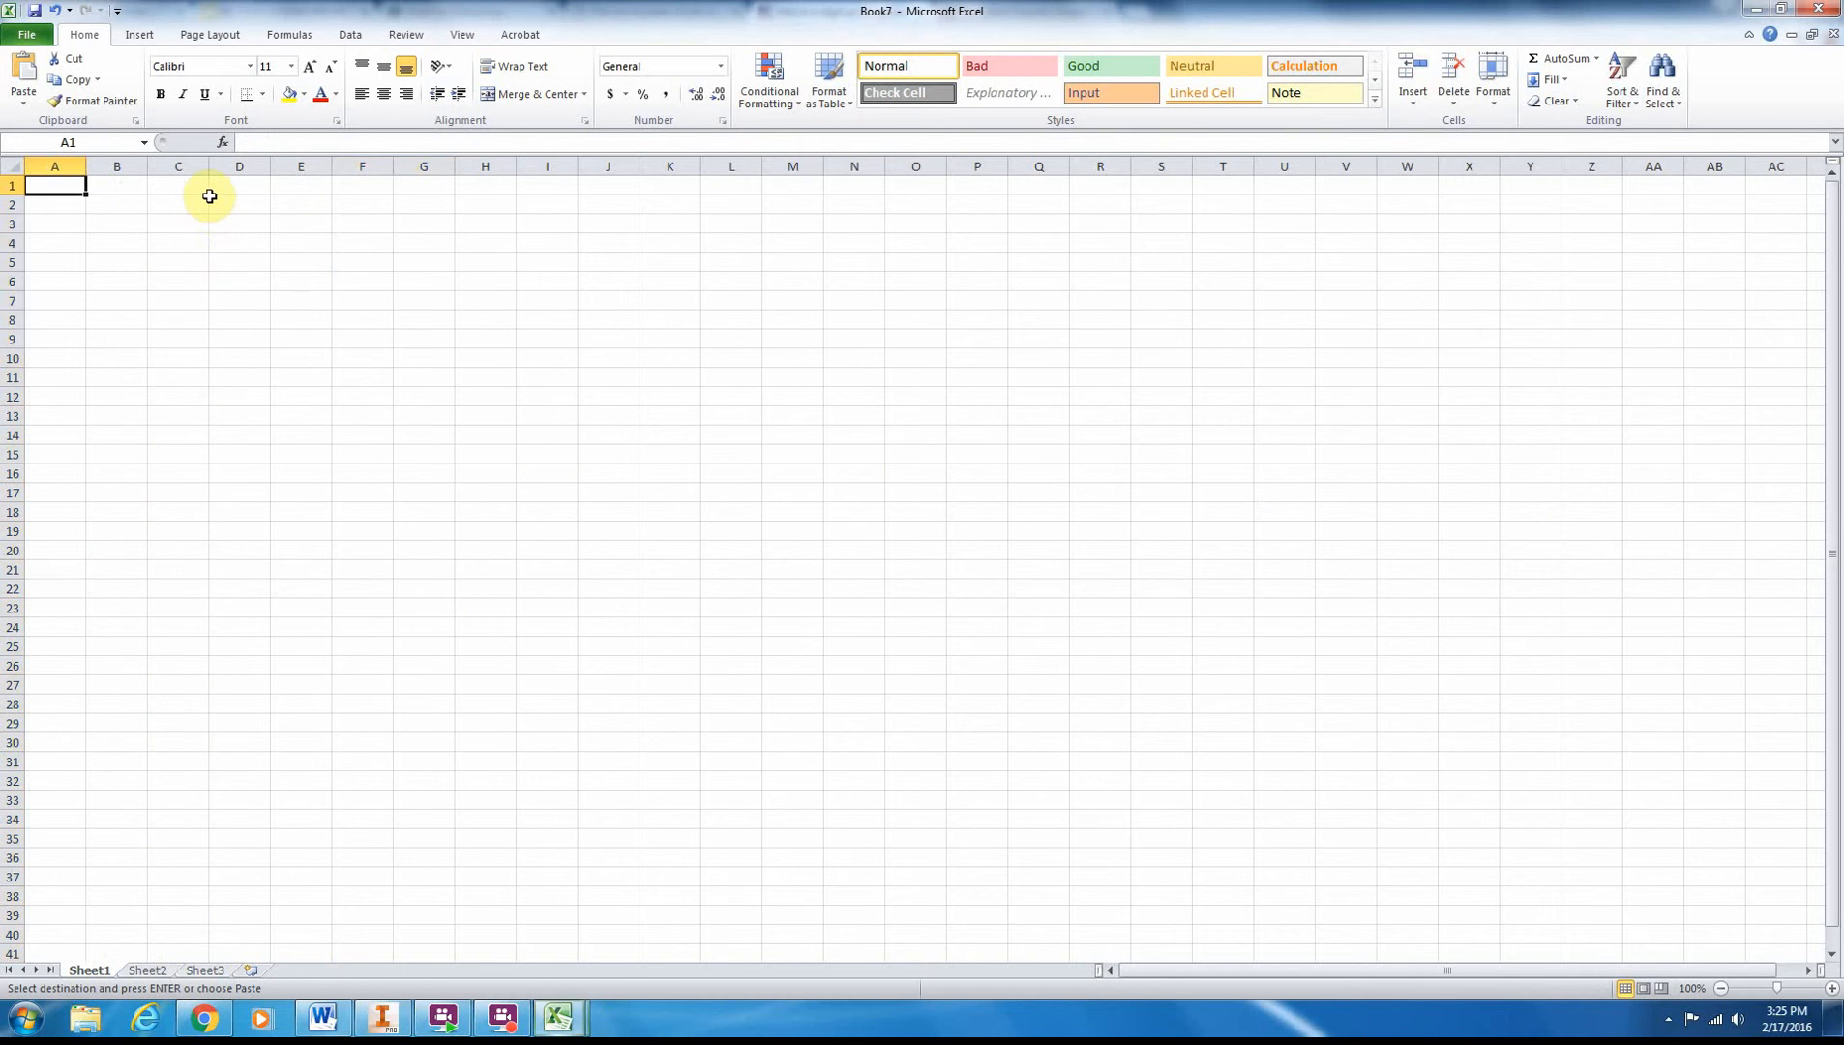
key(ctrl+v)
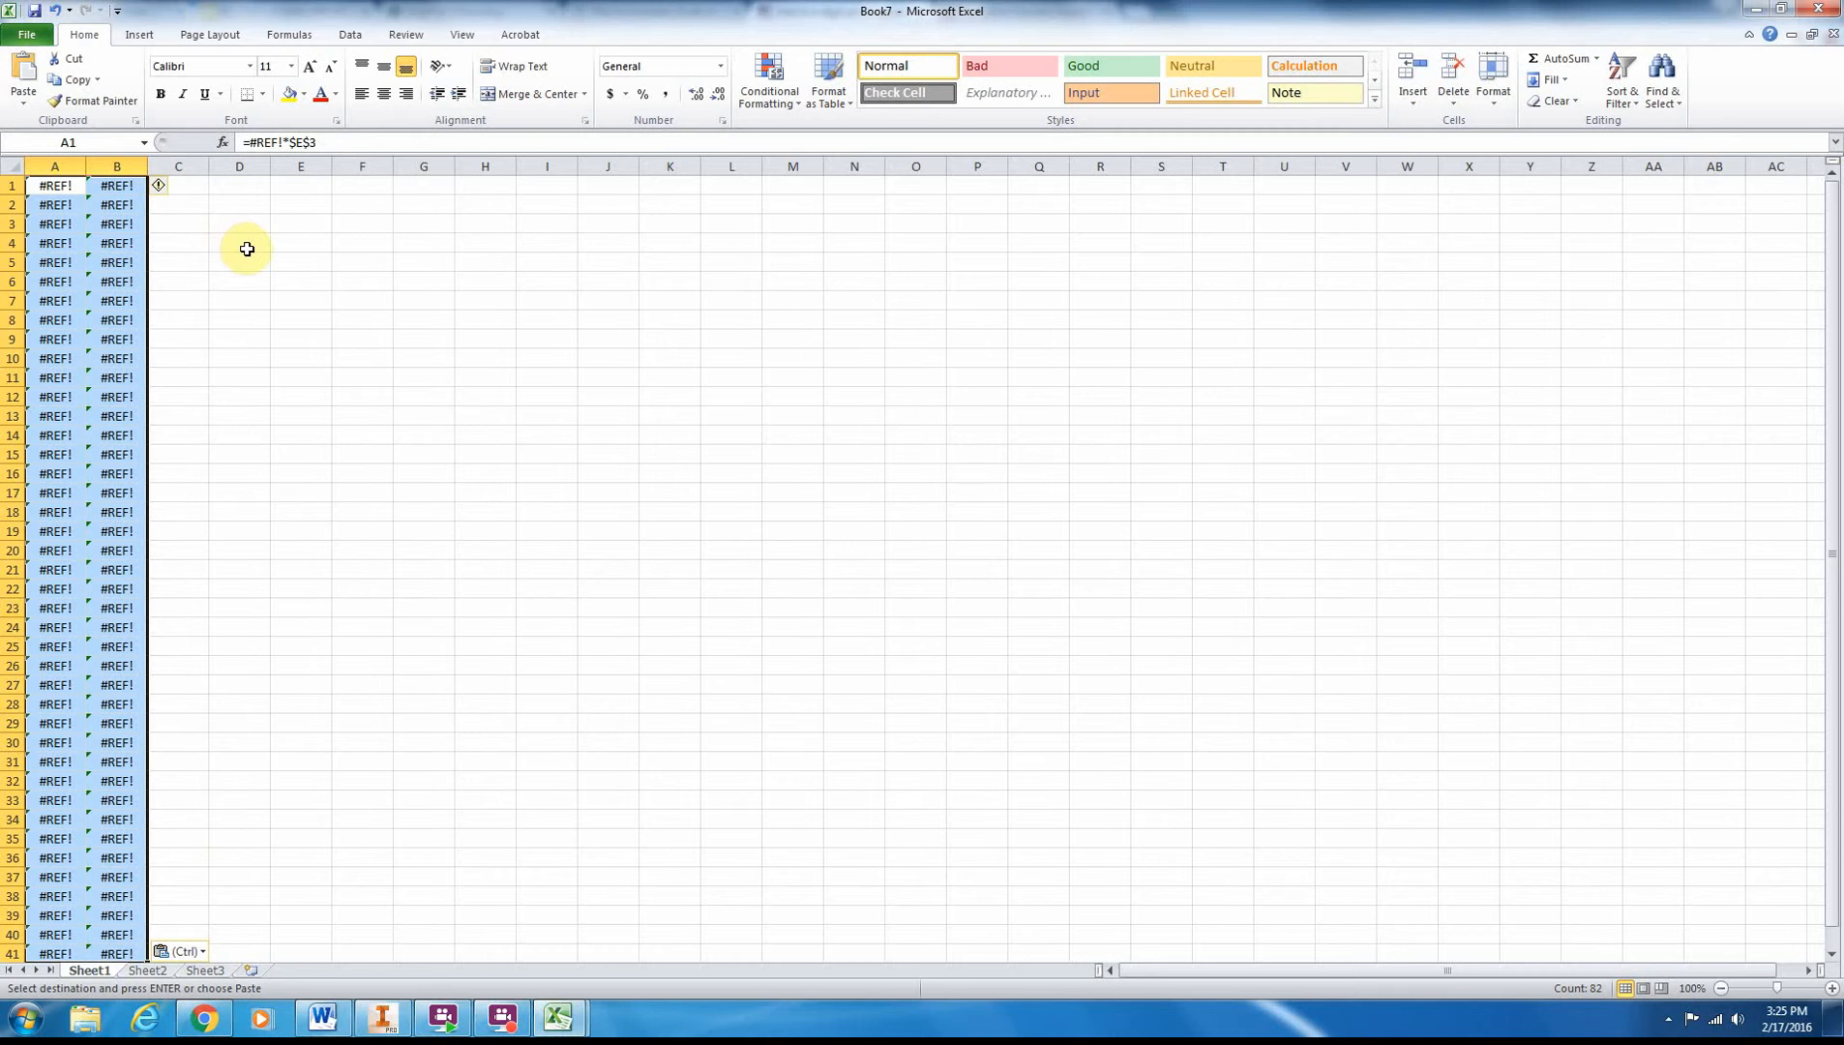
key(Delete)
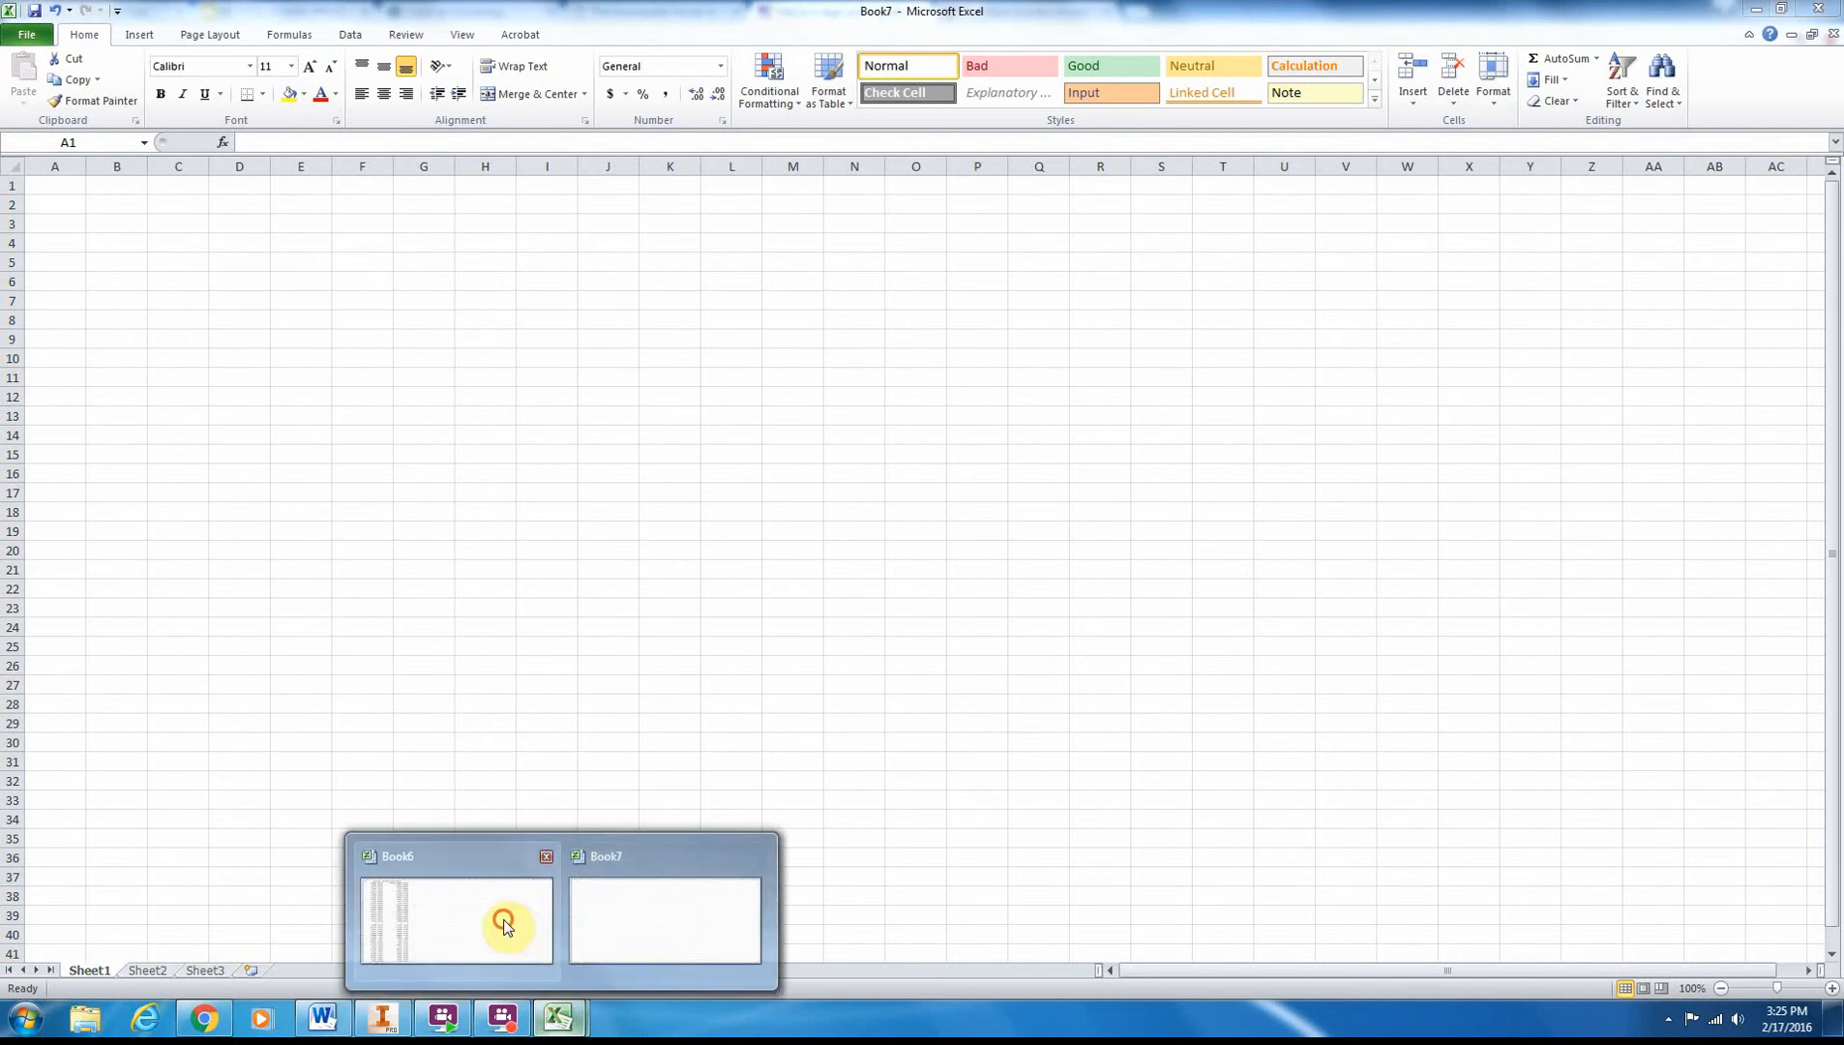
- Try to copy F2:G42 from Book6 again and paste it at cell A1 of Book7
click(490, 921)
click(366, 238)
drag(371, 206, 426, 936)
key(ctrl+c)
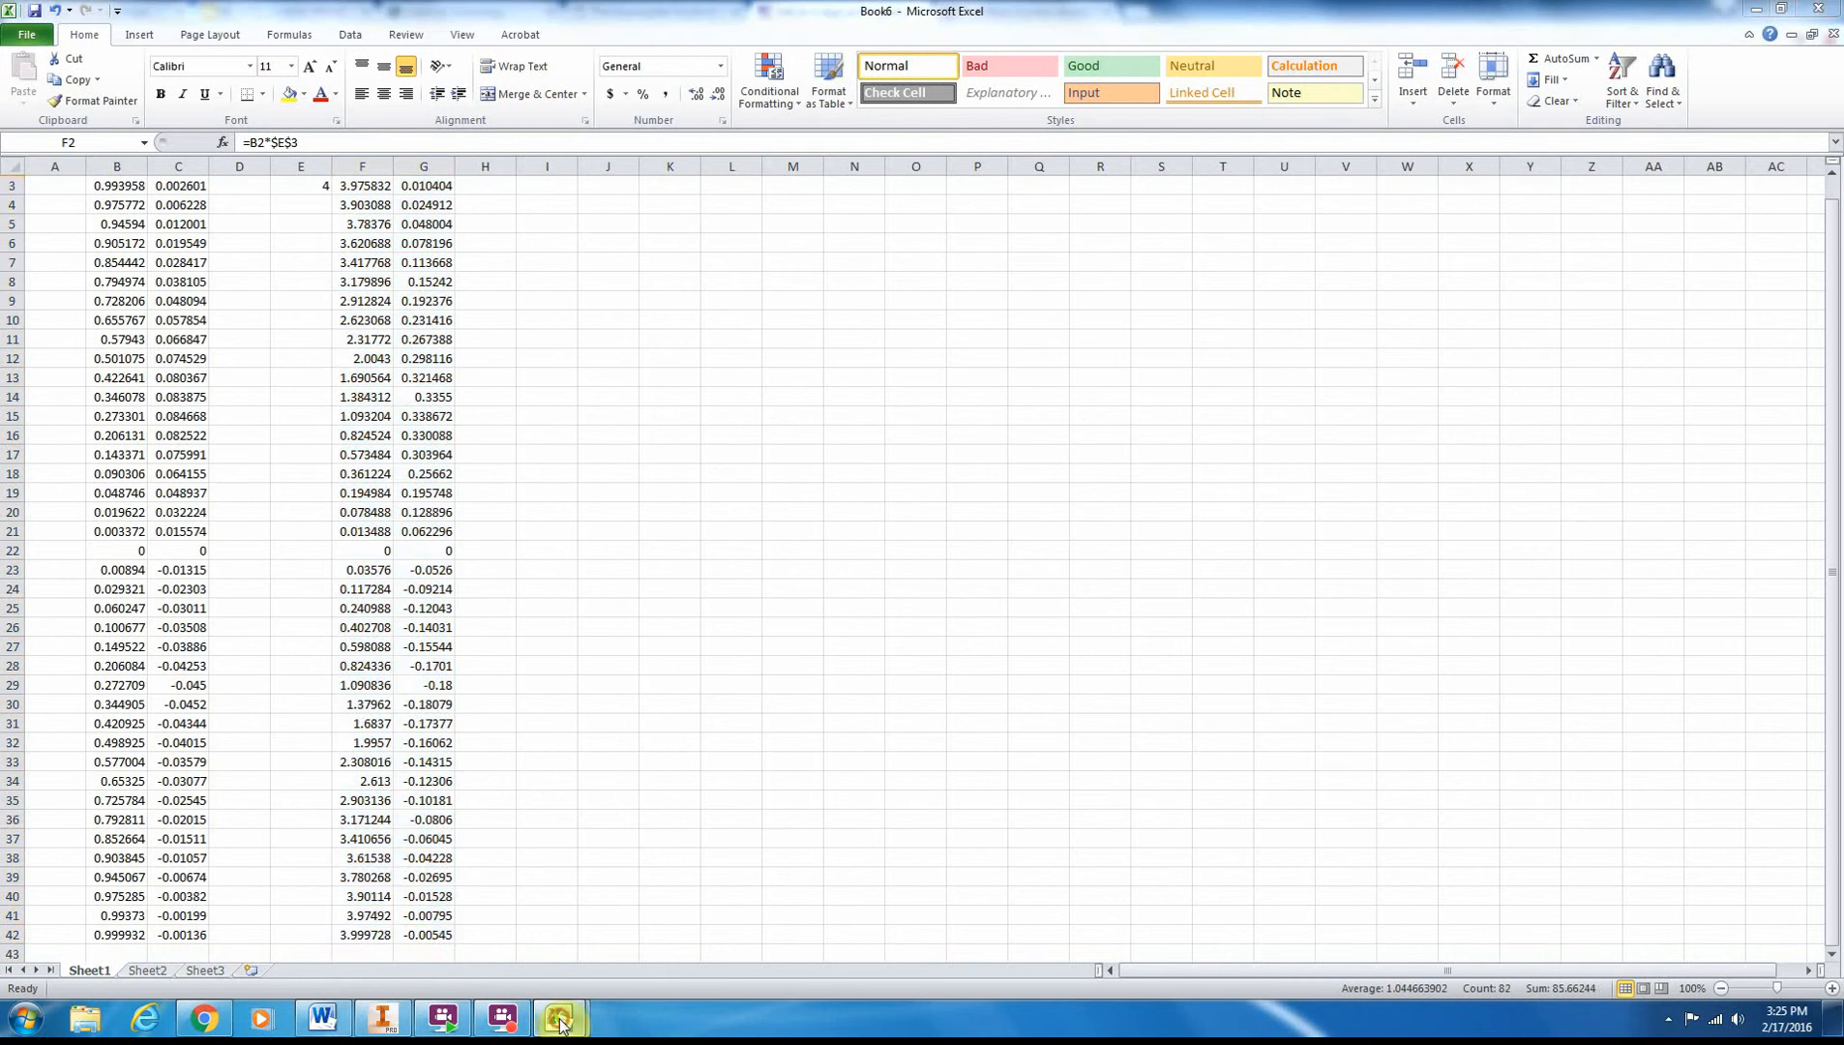
mouse_move(558, 1016)
click(651, 929)
click(50, 185)
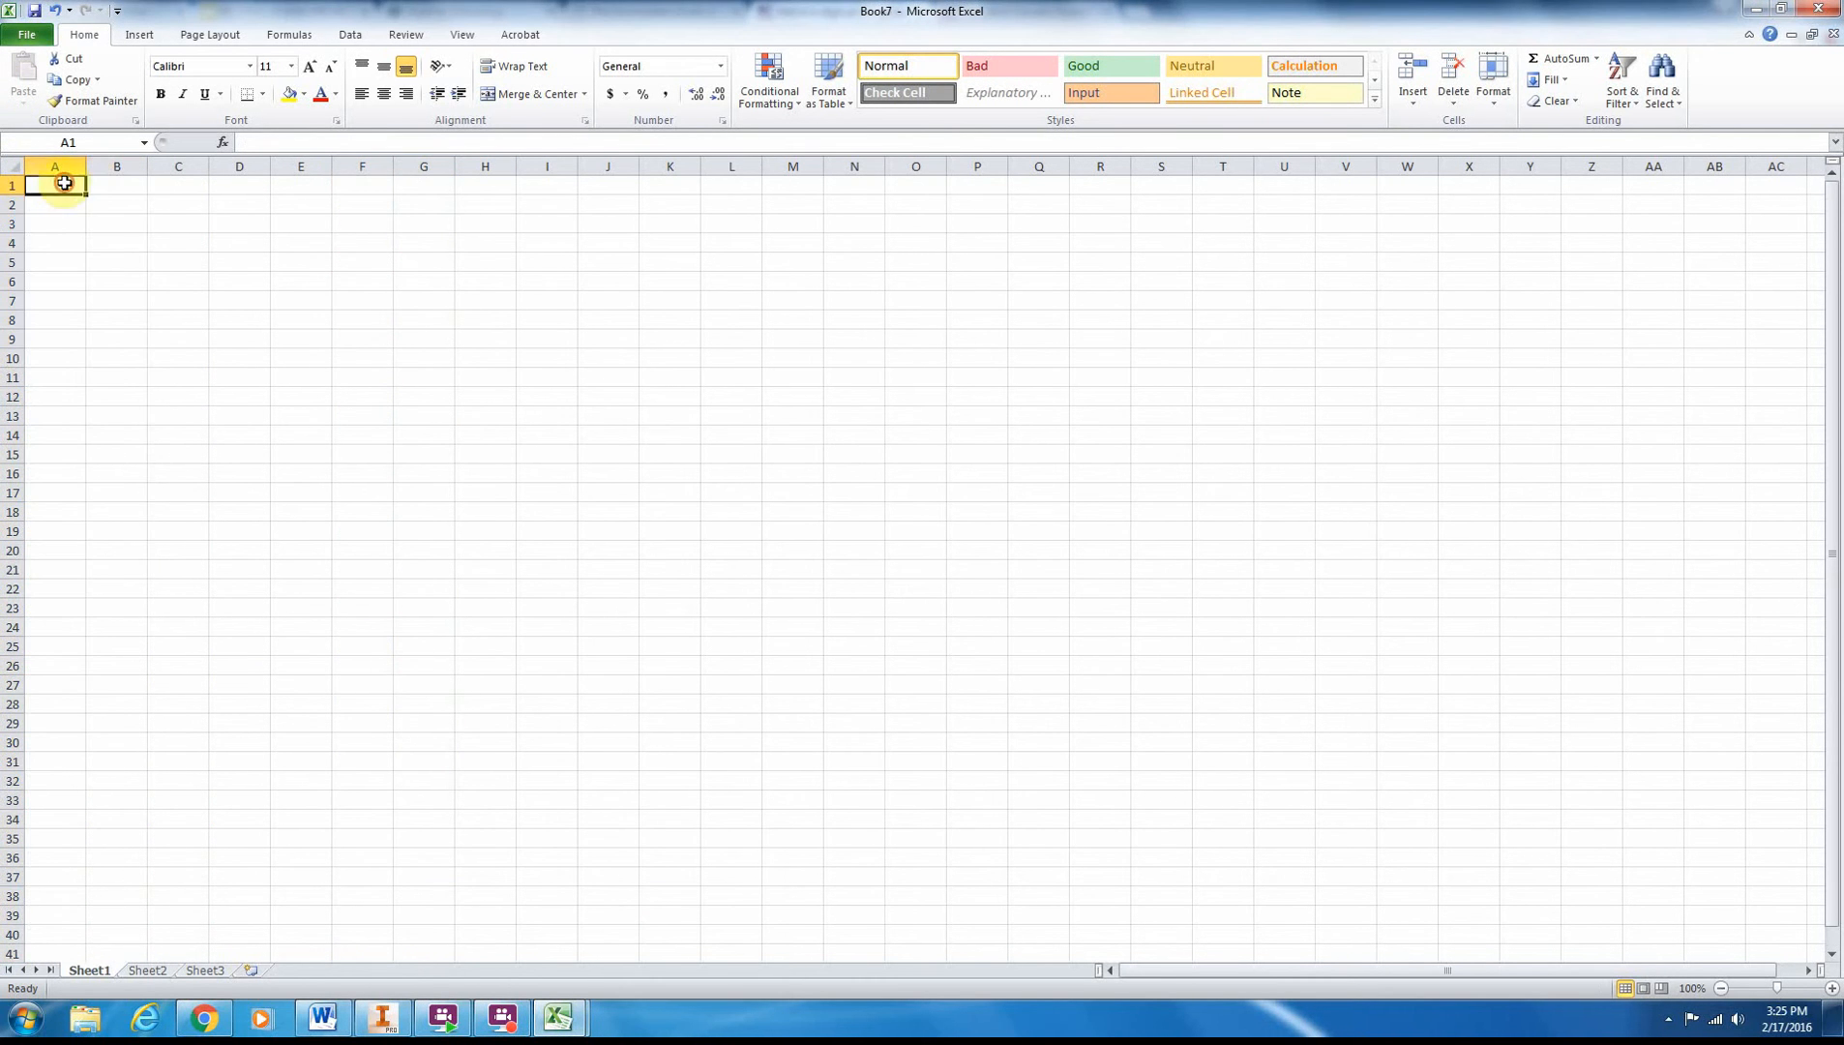
right_click(36, 185)
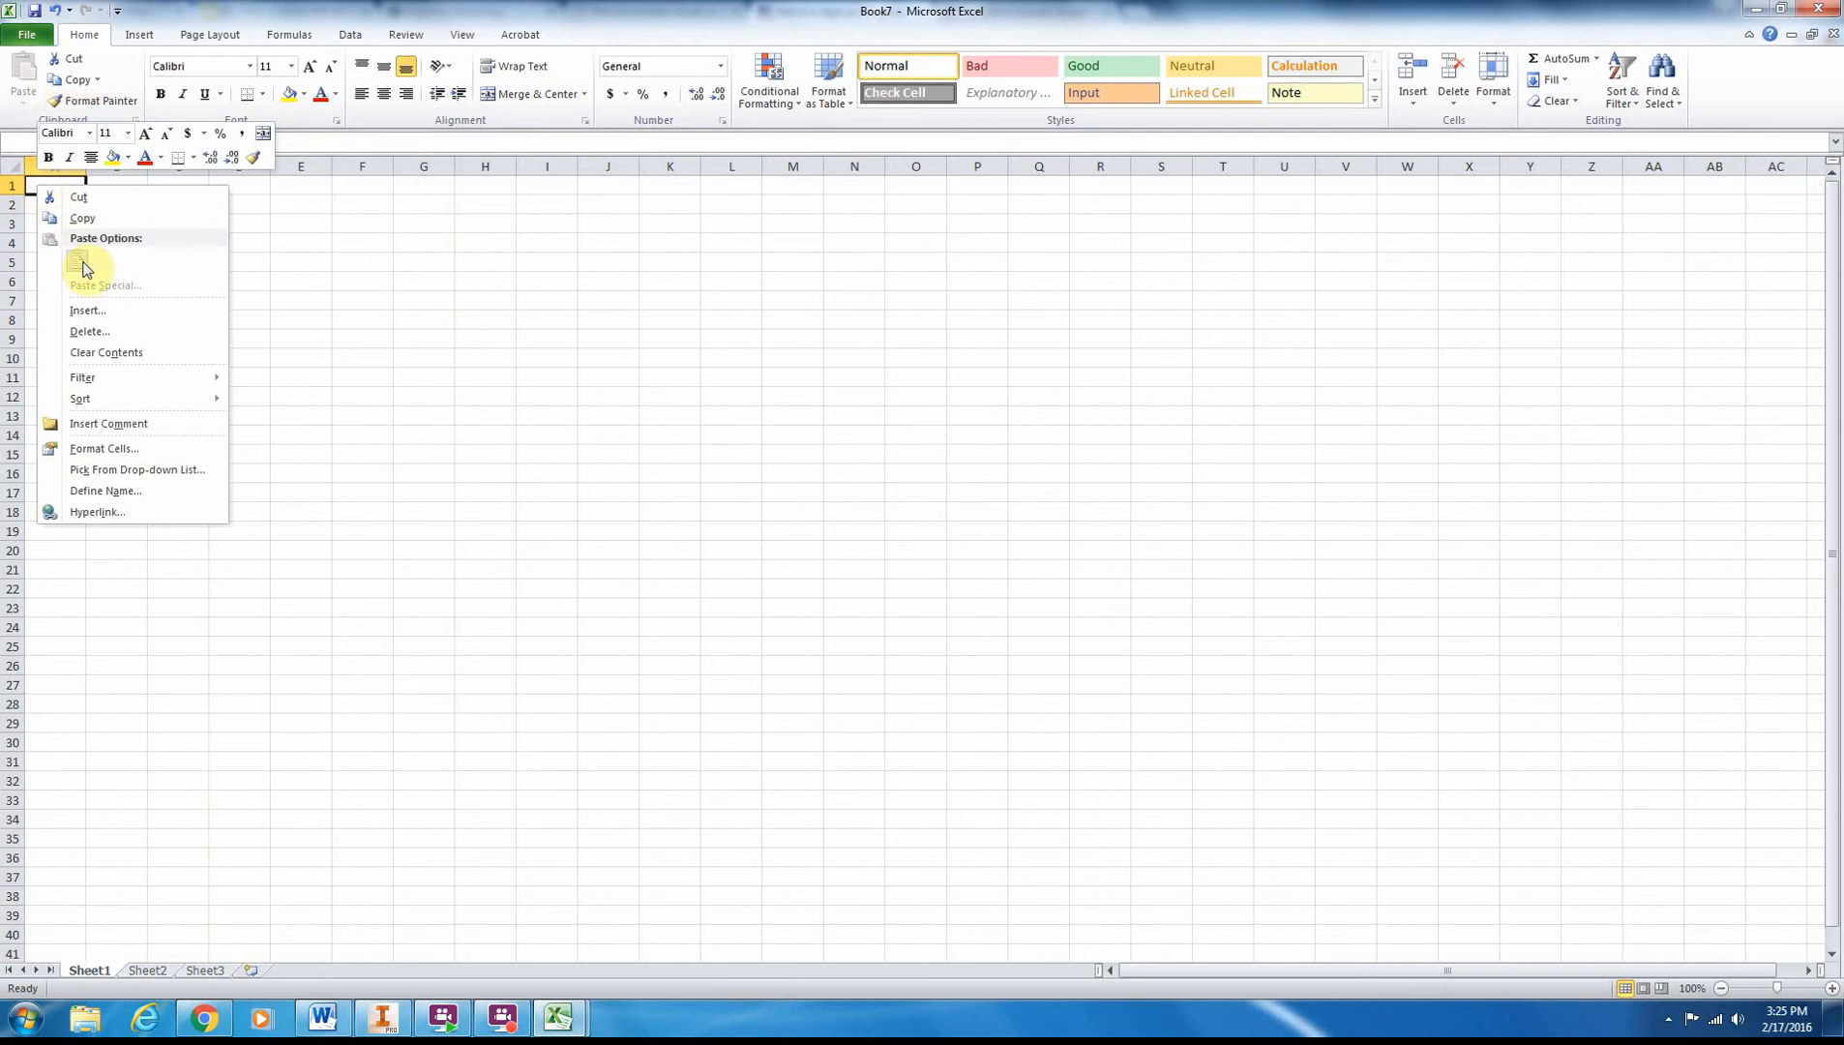
key(Escape)
- Copy F2:G42 from Book6 and paste it as values only at cell A1 of Book7
mouse_move(558, 1015)
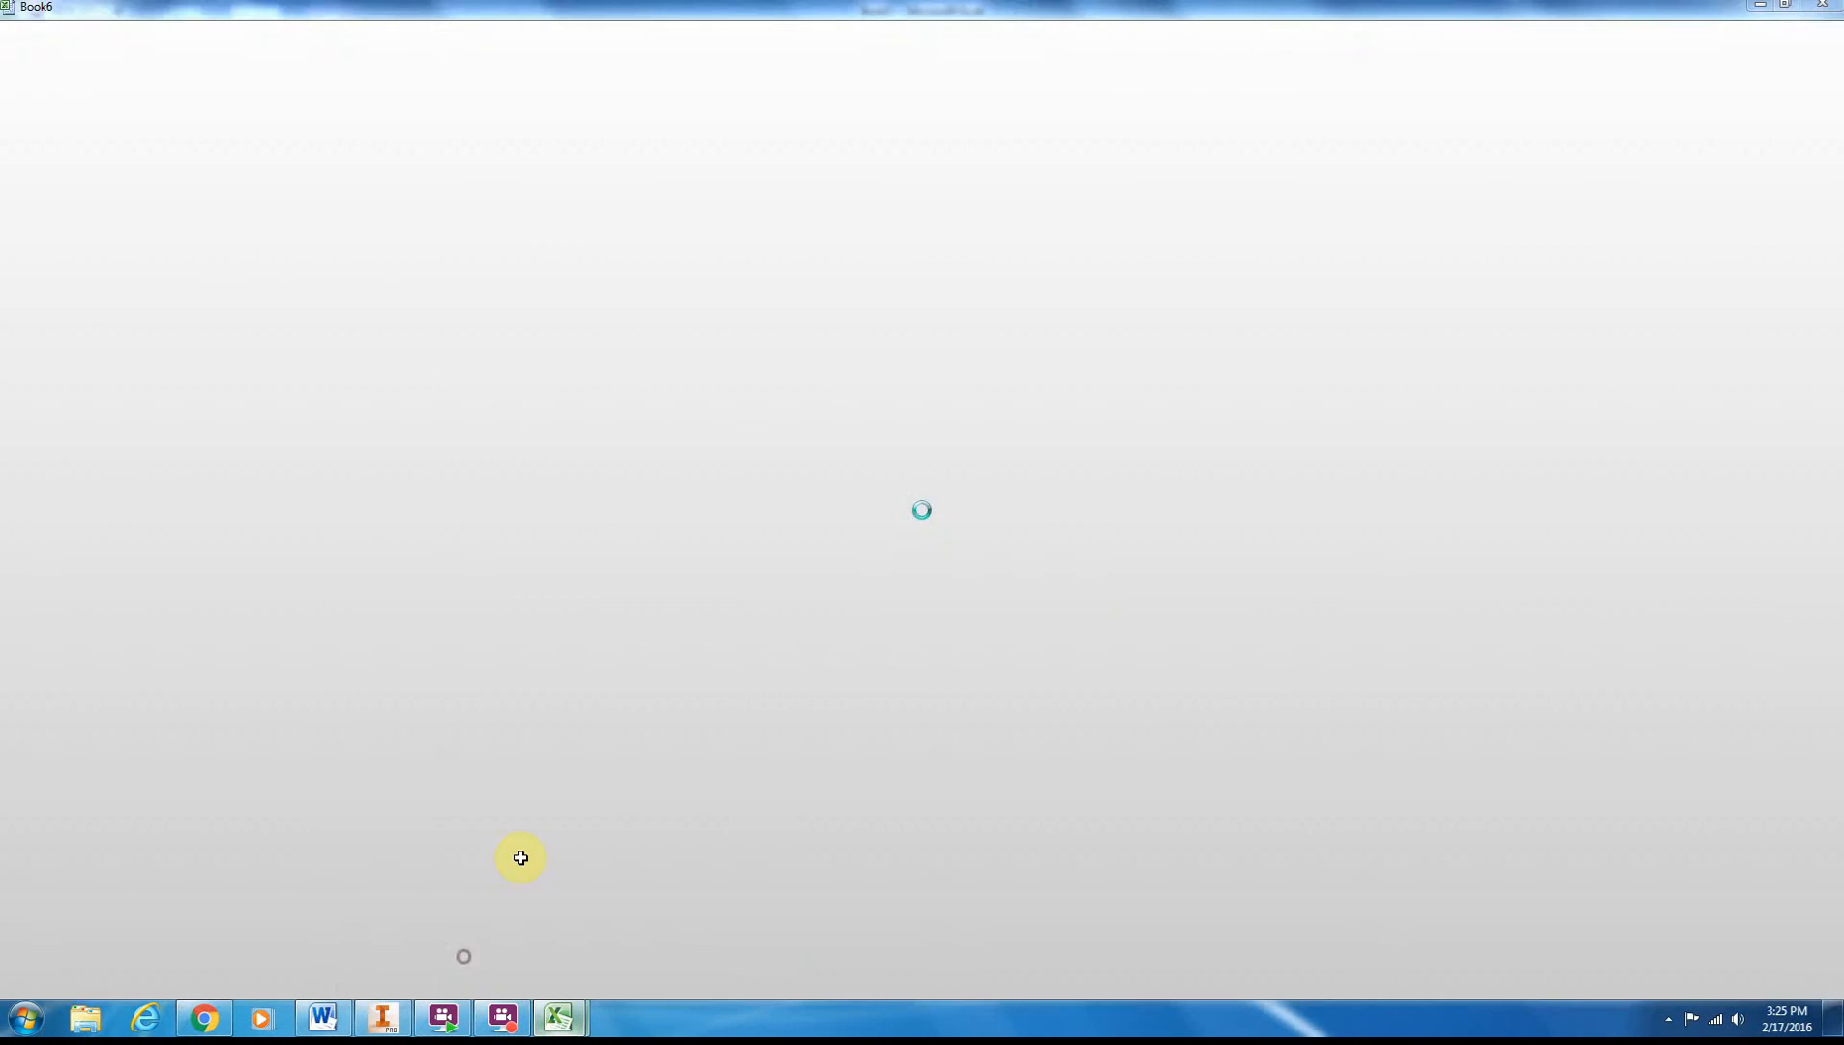
click(518, 860)
key(ctrl+c)
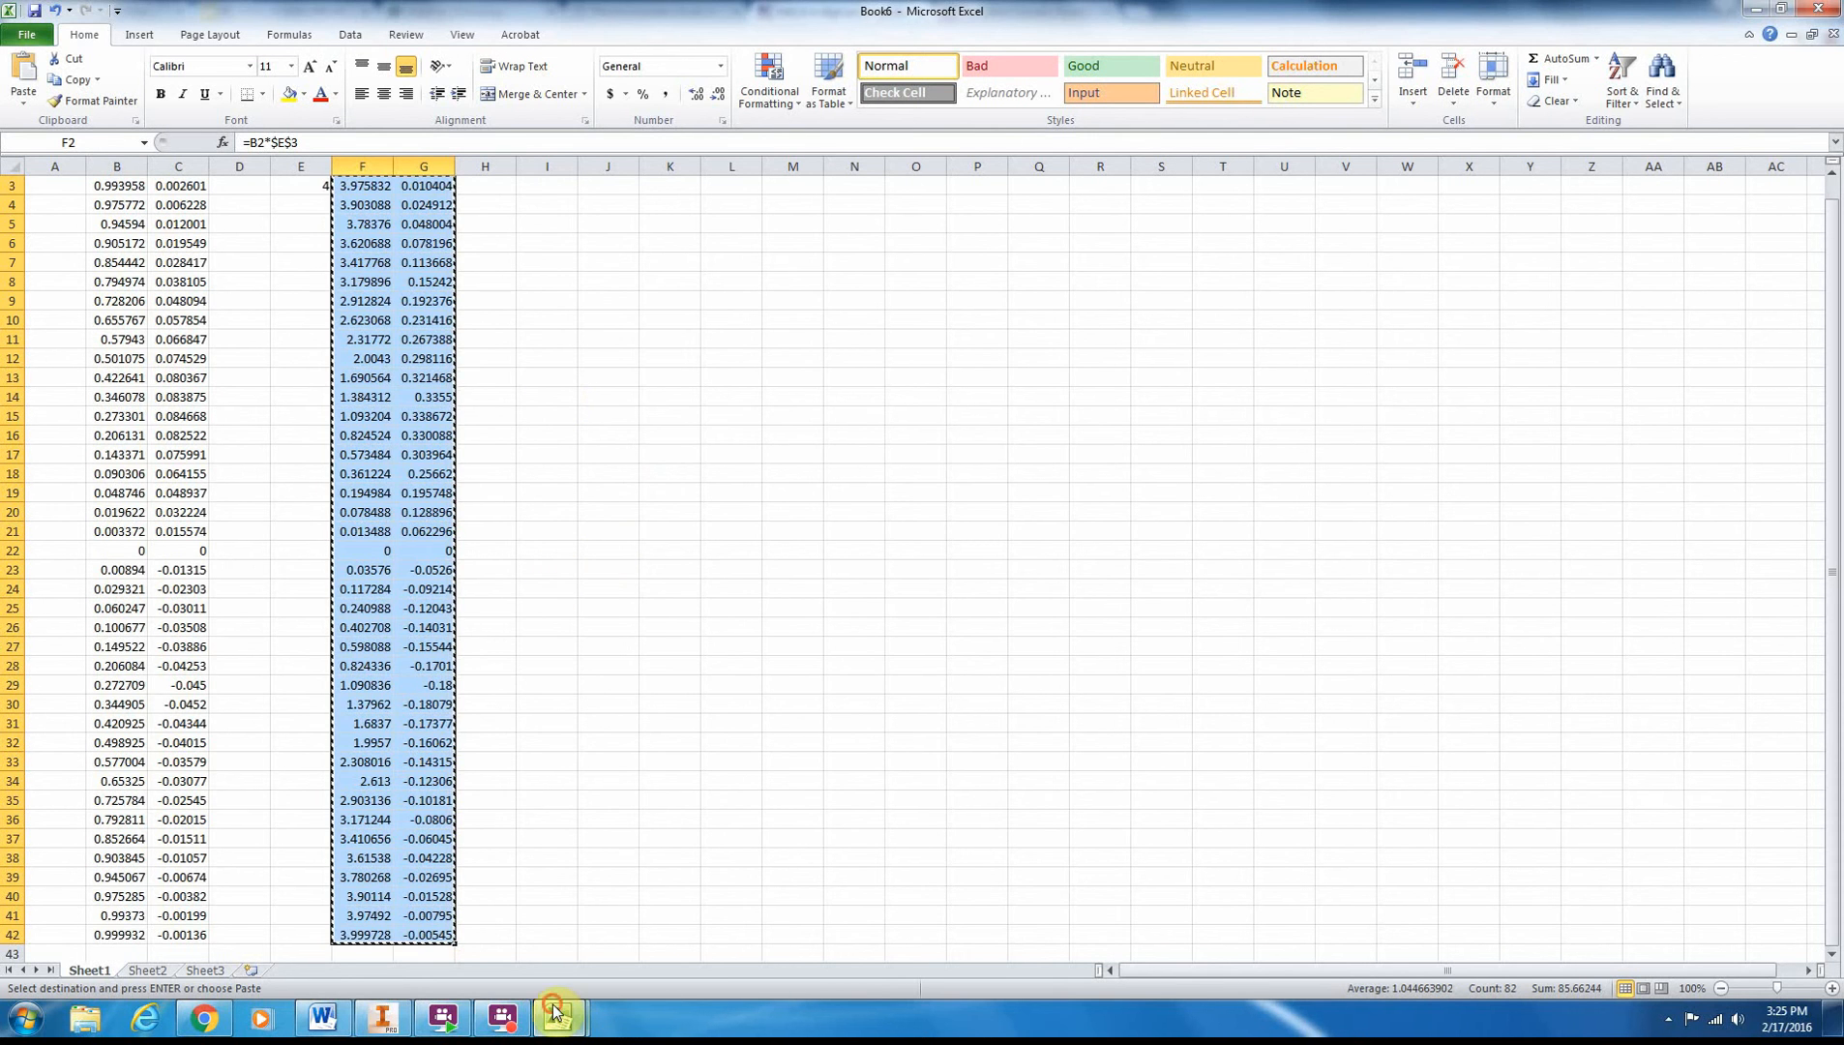
mouse_move(558, 1015)
click(607, 942)
click(21, 105)
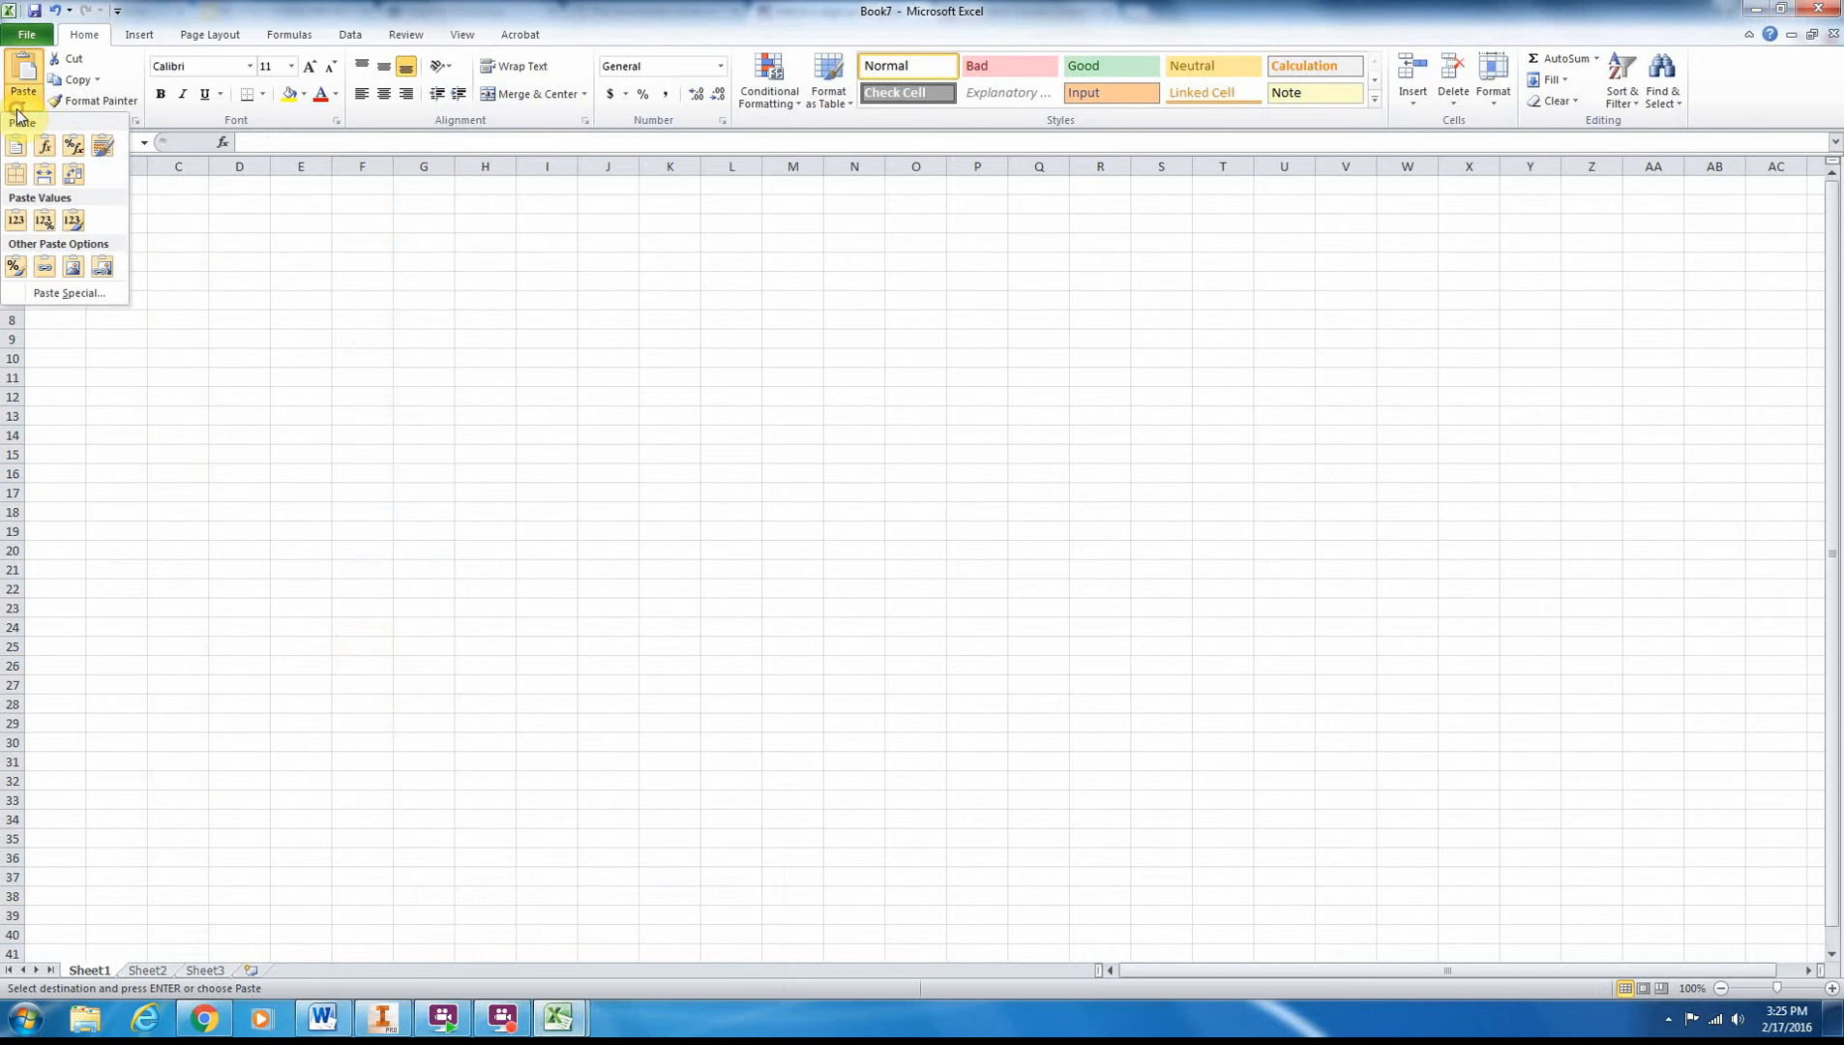
click(15, 220)
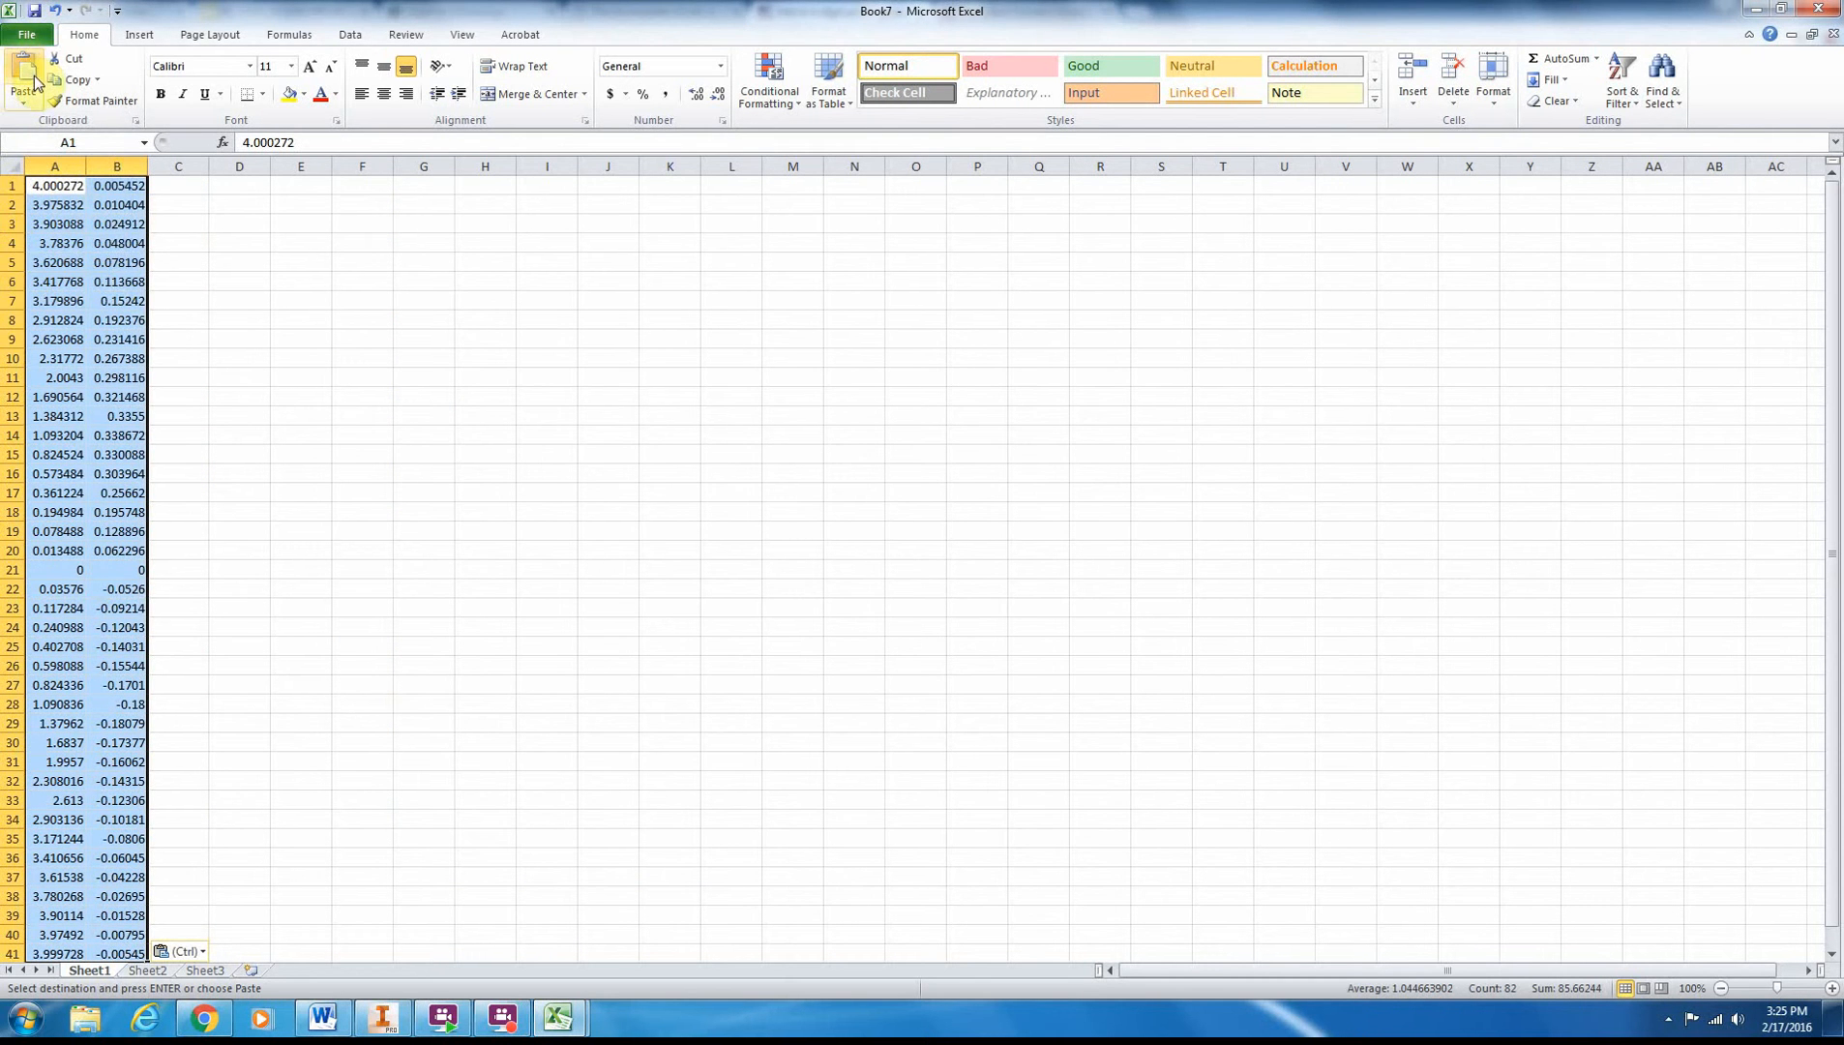
- Save the values workbook on the Desktop as Airfoil Demo VALUES, replacing the existing file
key(ctrl+s)
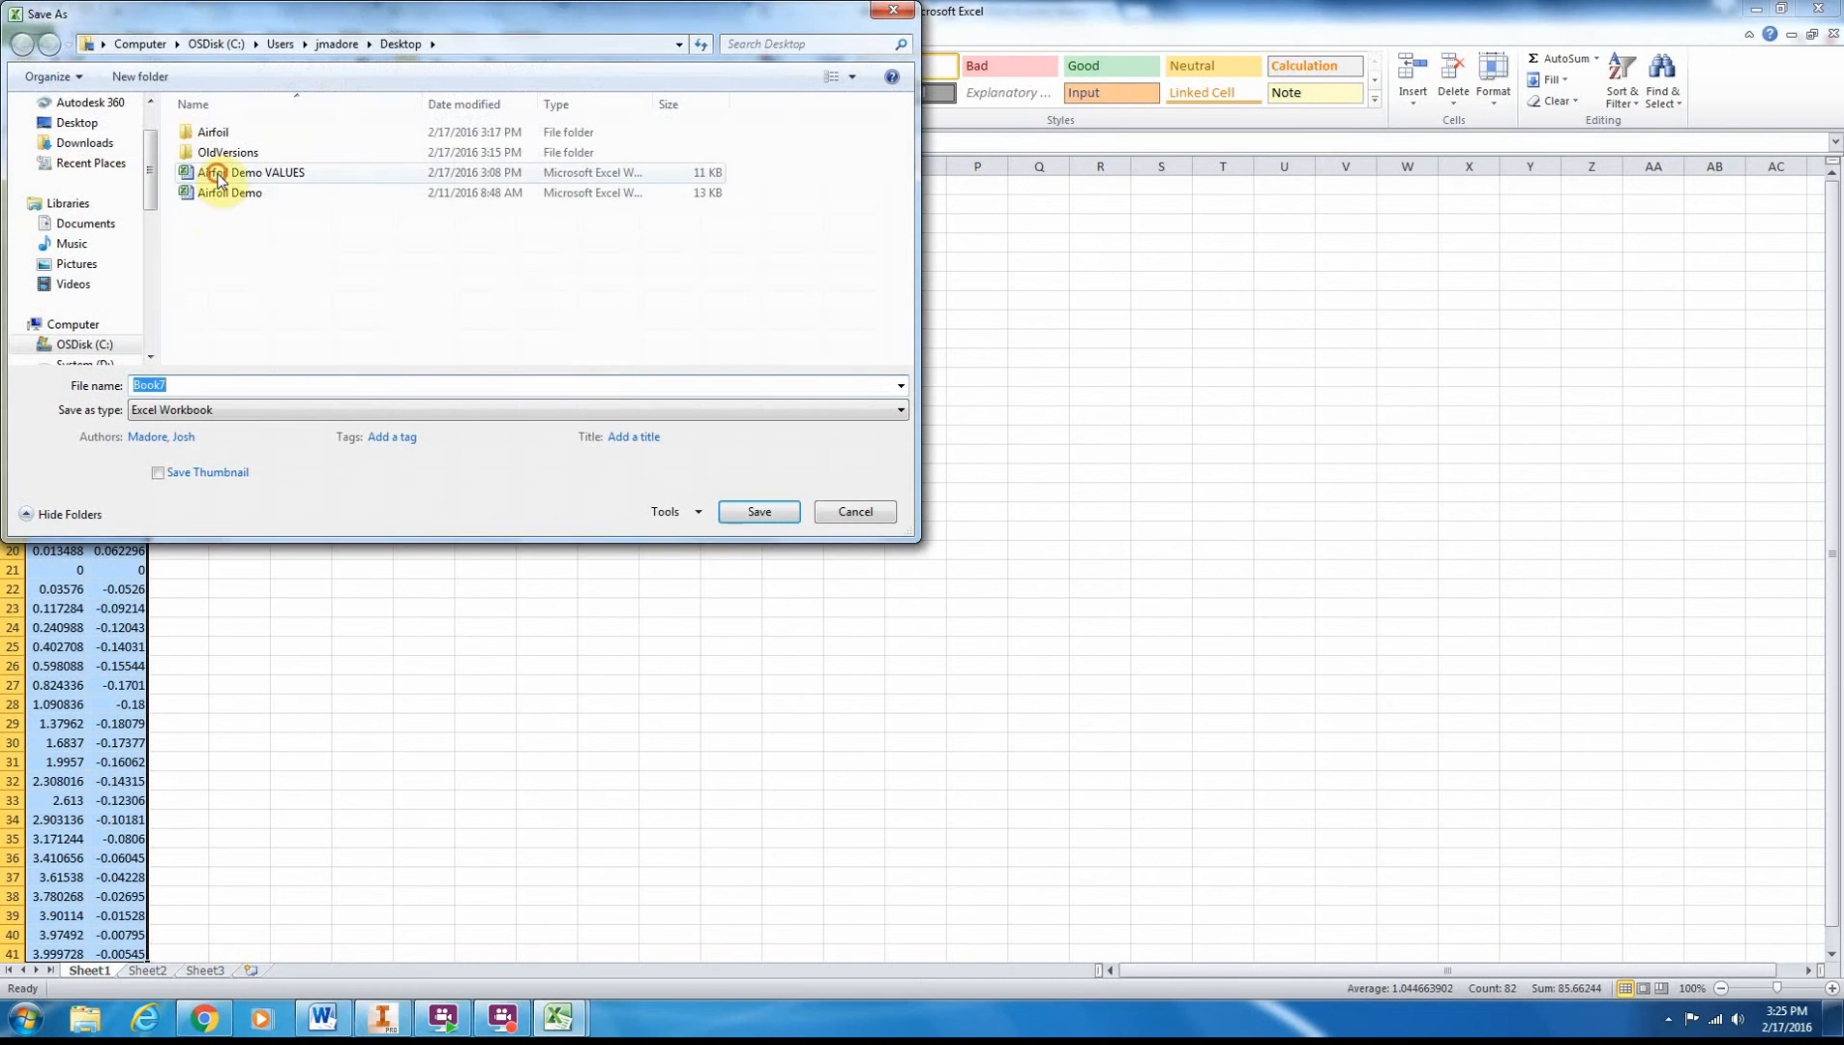
click(242, 172)
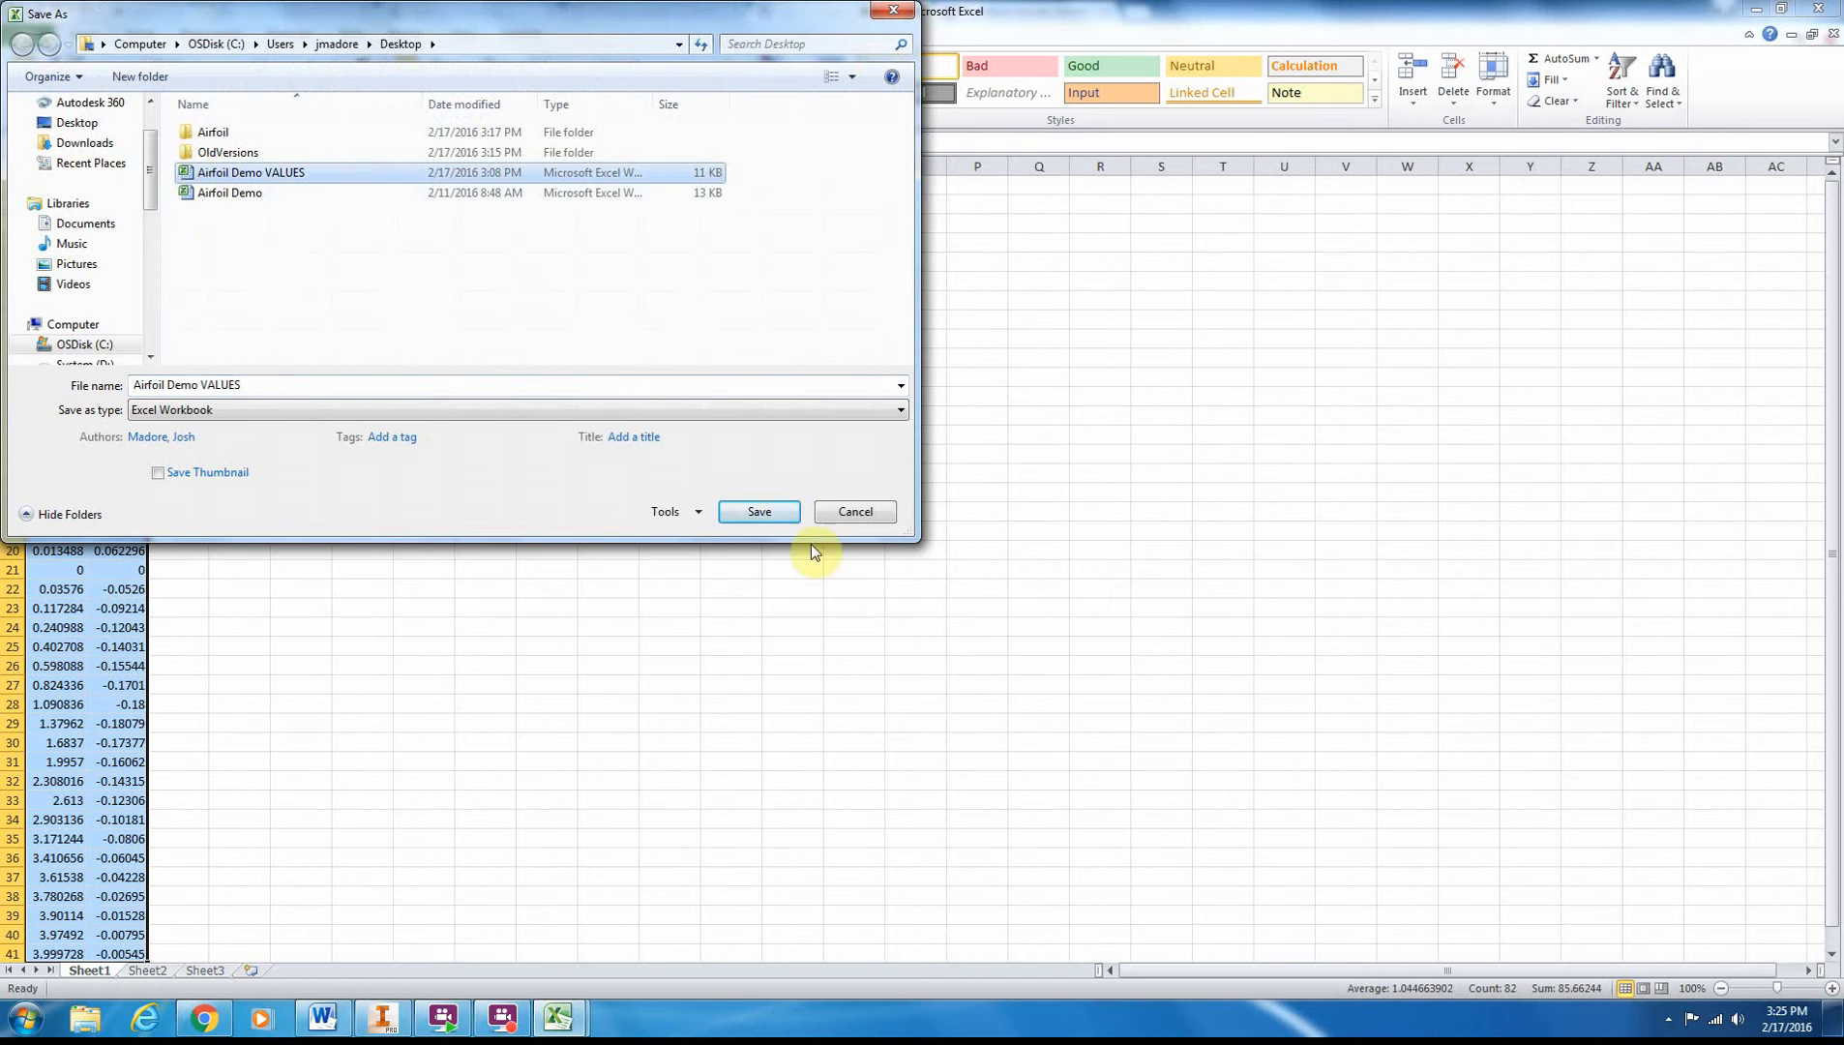
click(750, 513)
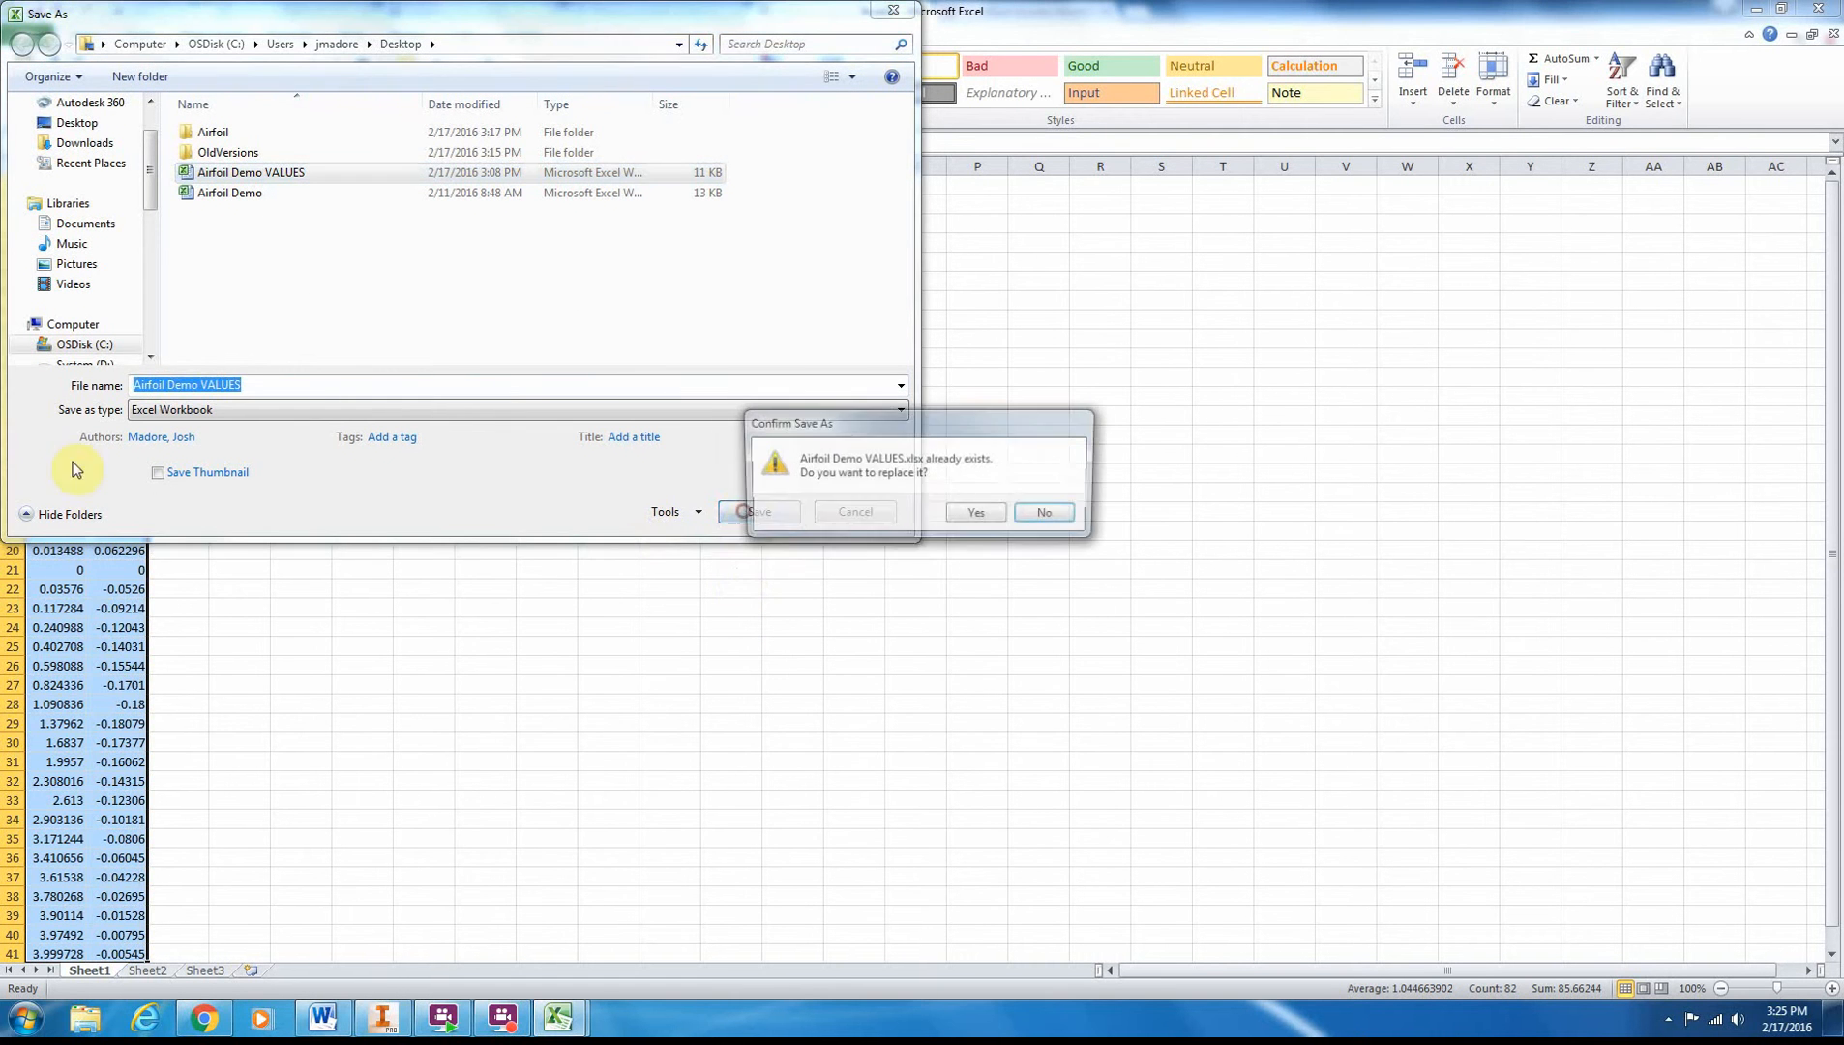
click(976, 515)
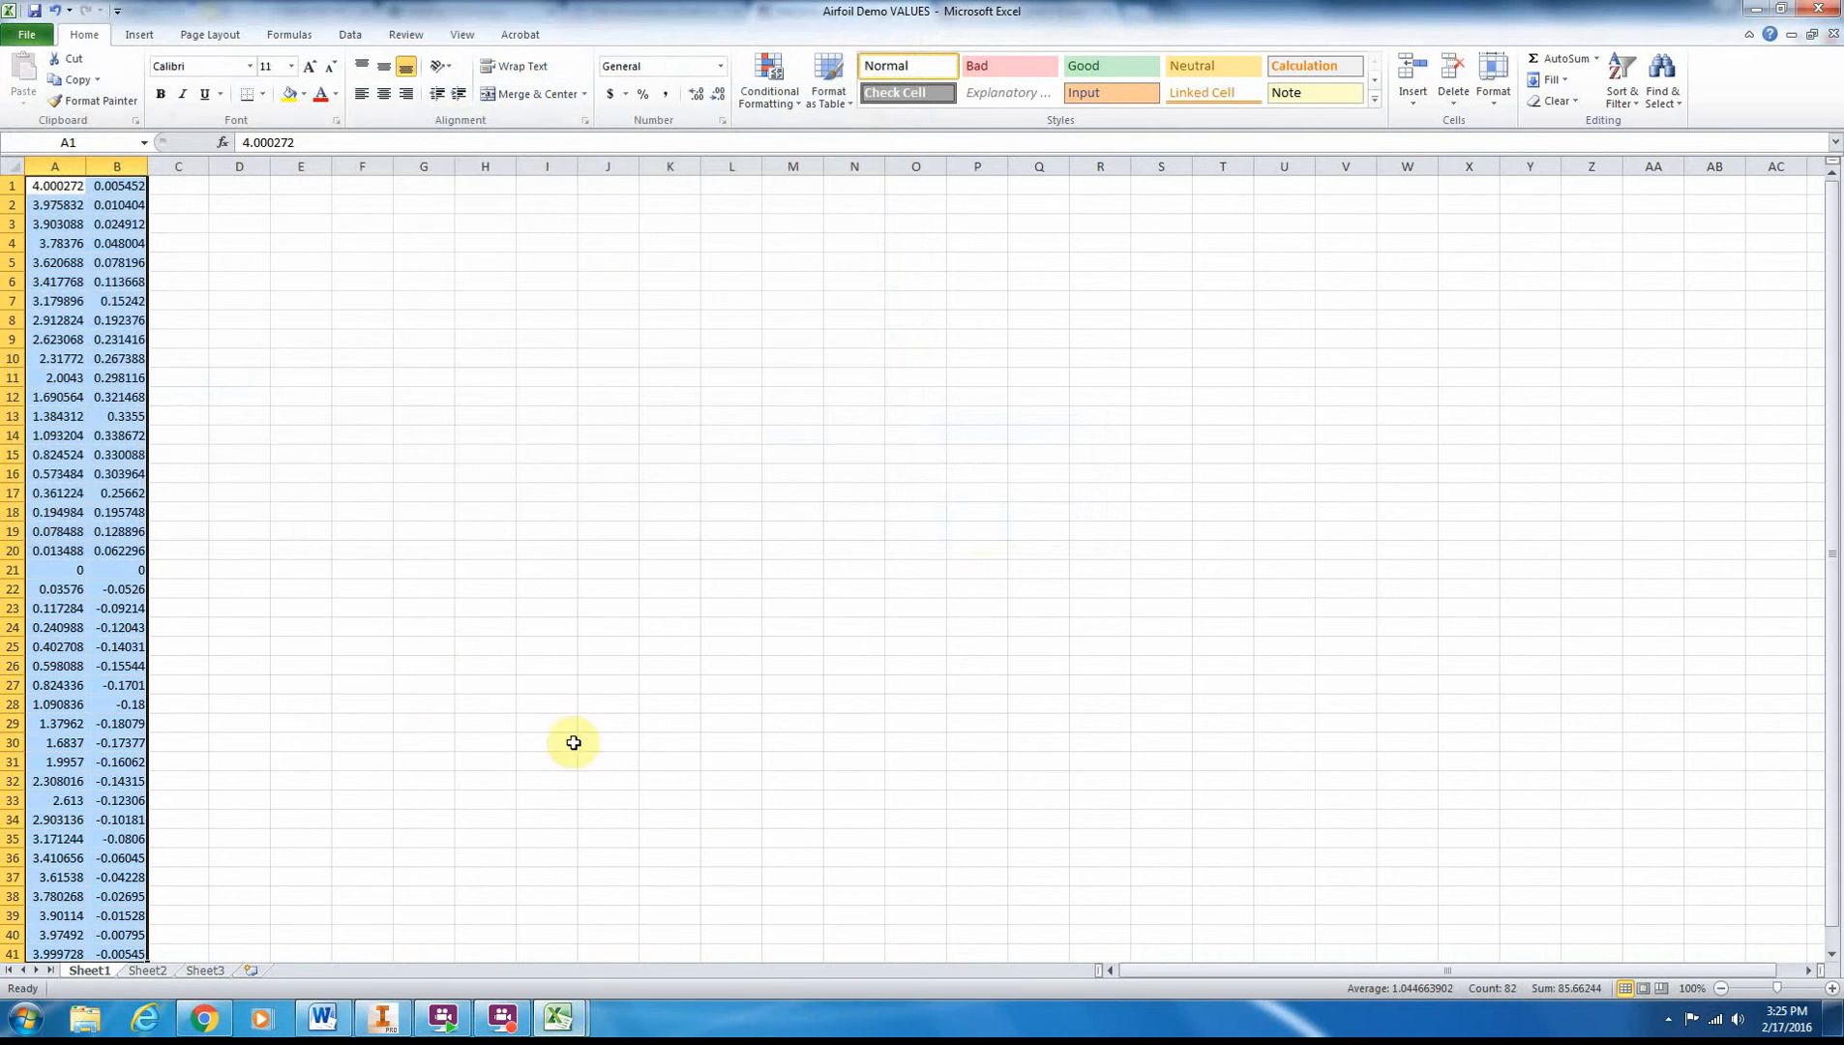
click(538, 1006)
click(441, 910)
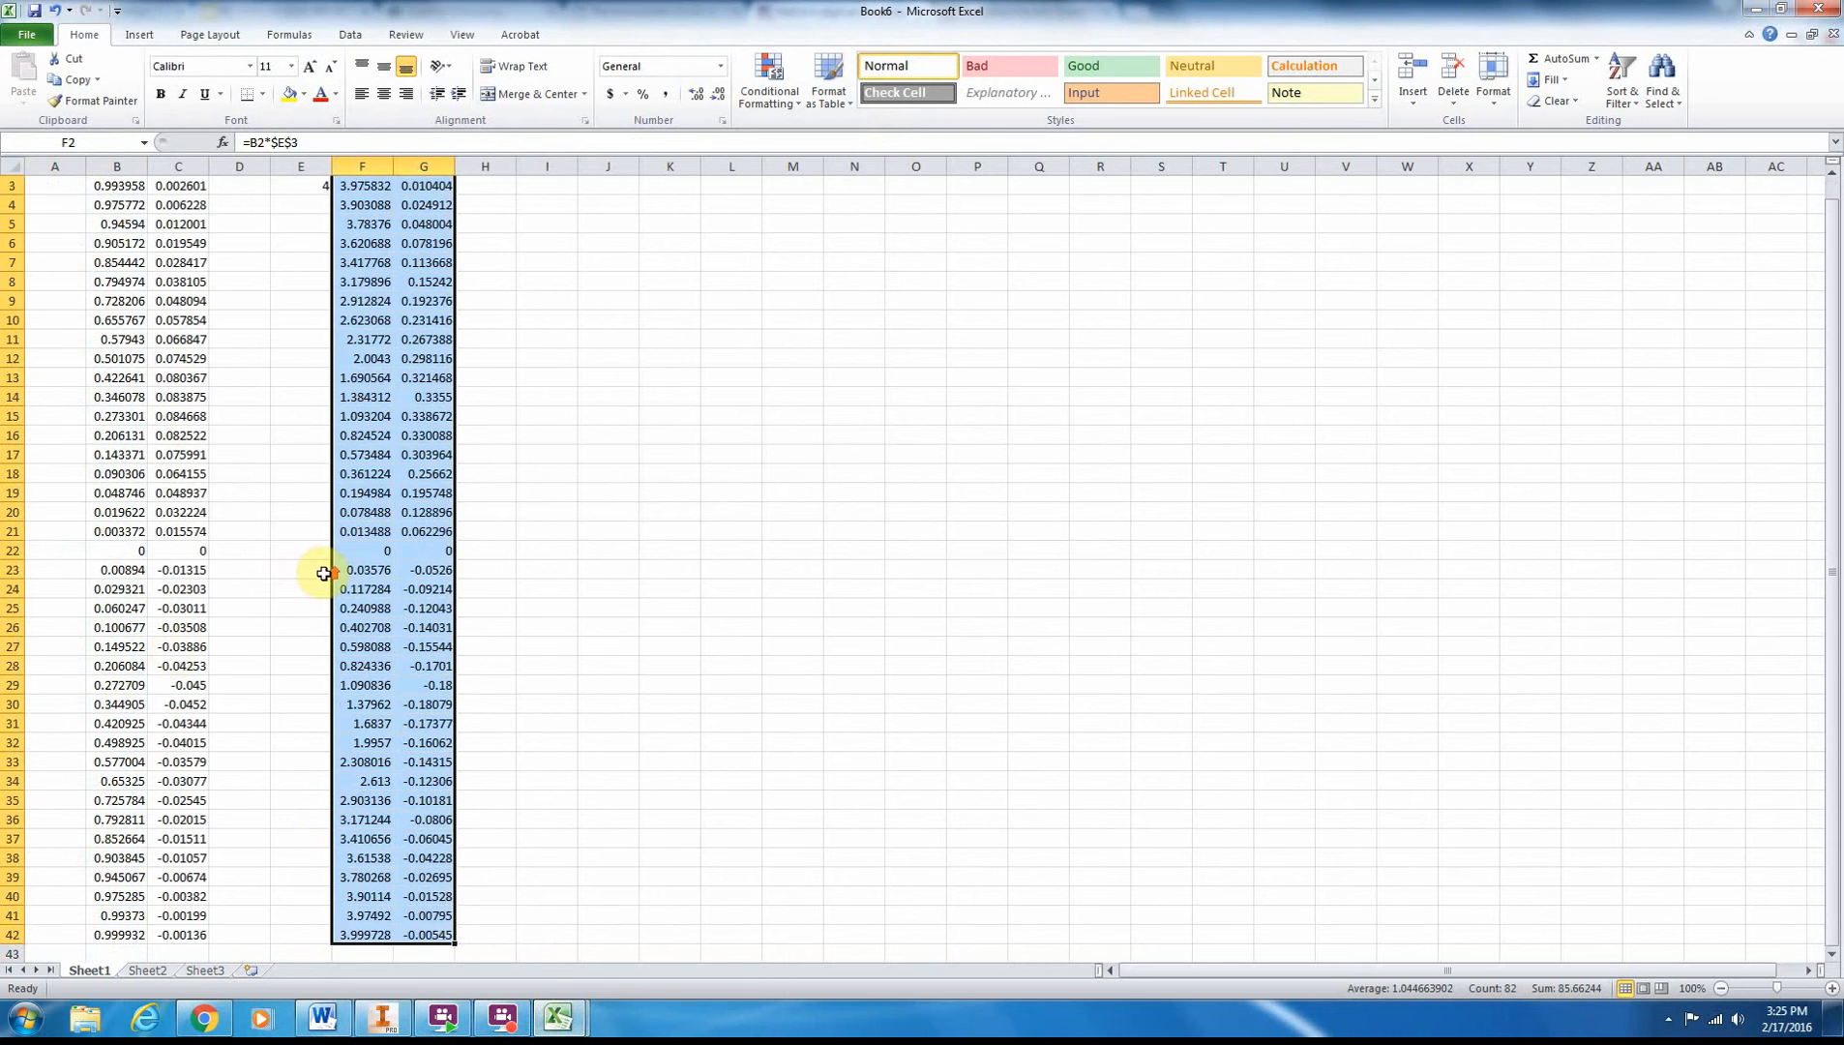
scroll(323, 572, up, 1)
click(522, 301)
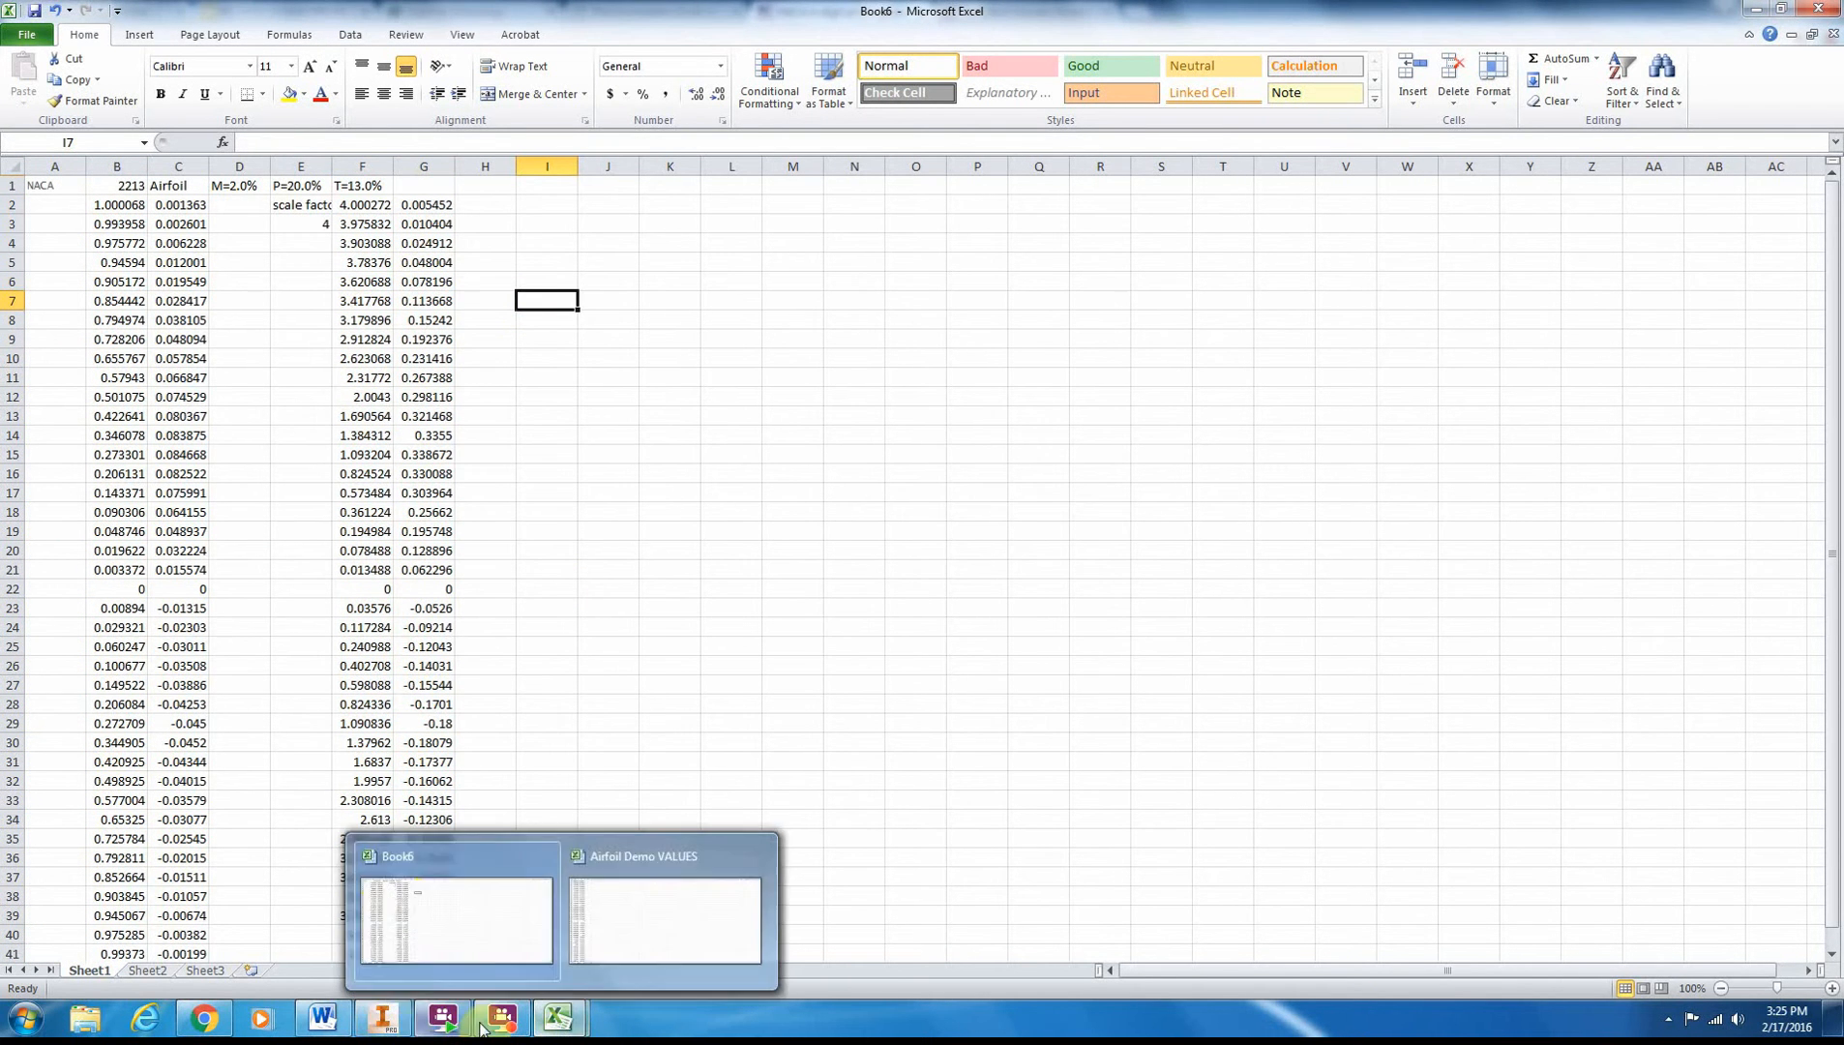
- Switch to Inventor, create a new part and start a 2D sketch on the XY plane
click(382, 1015)
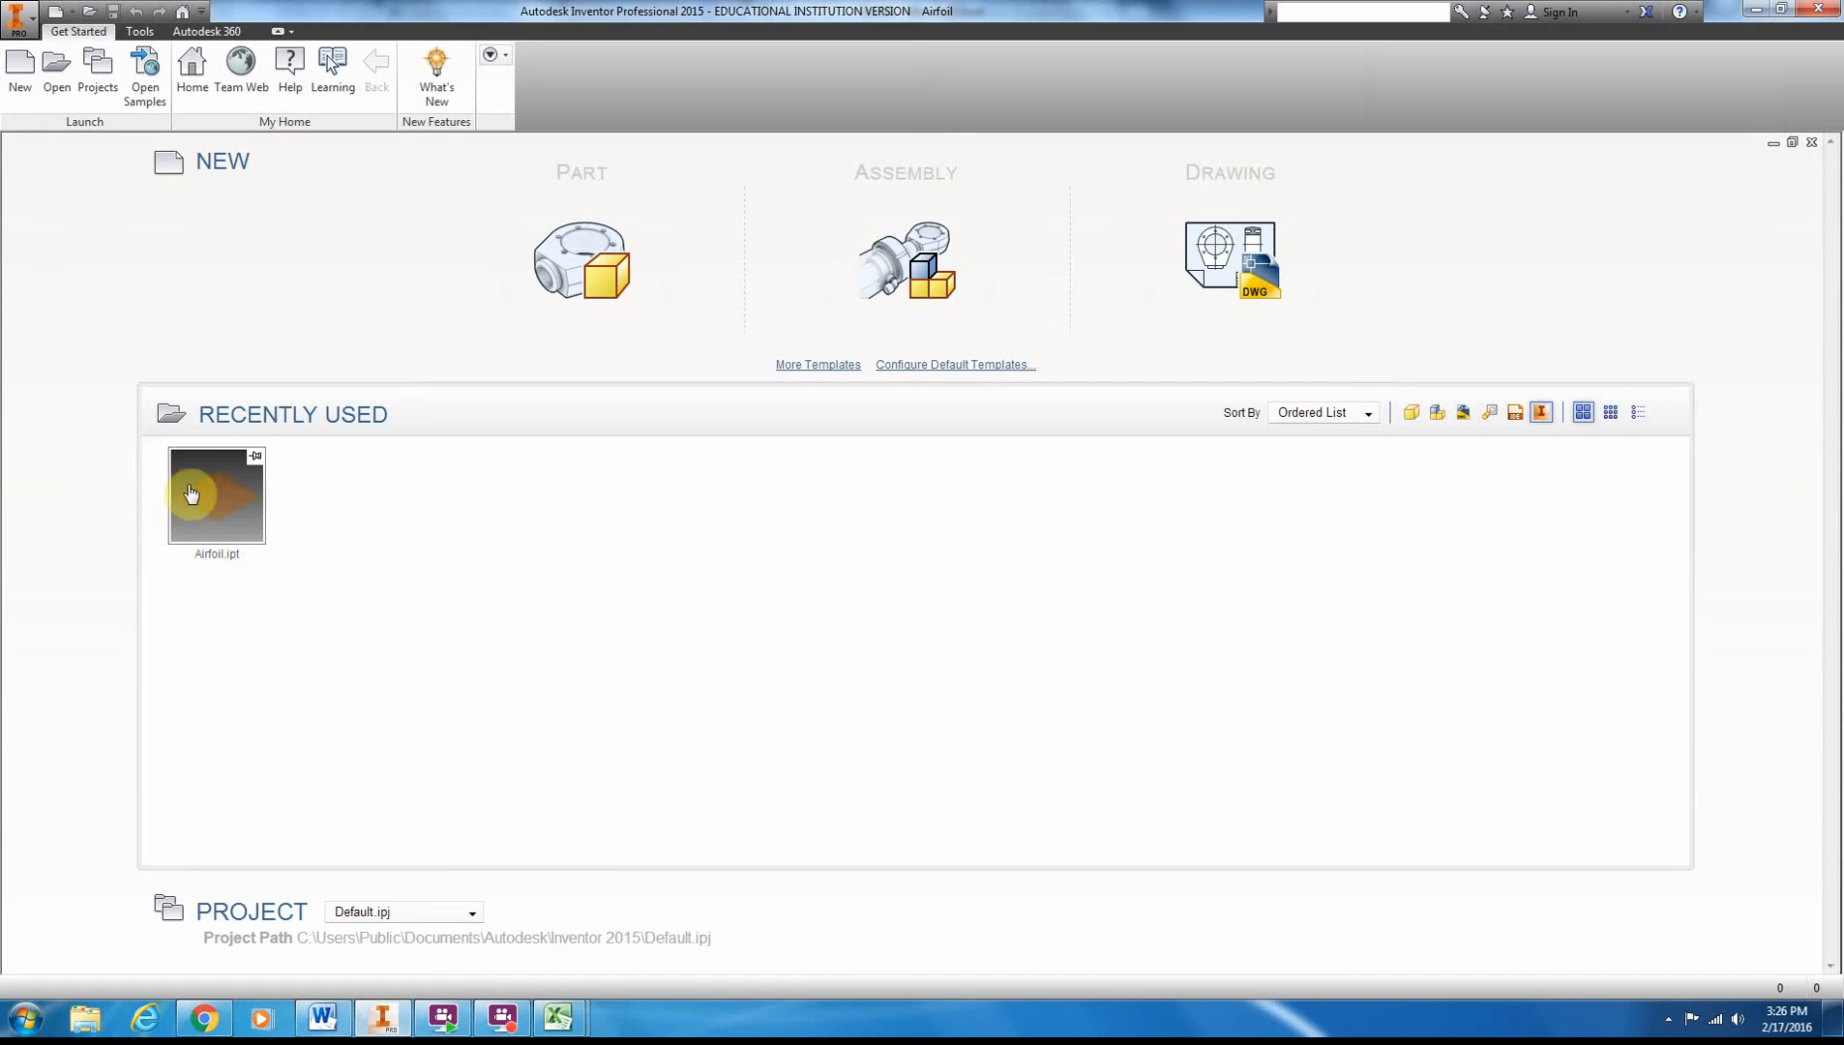
click(597, 291)
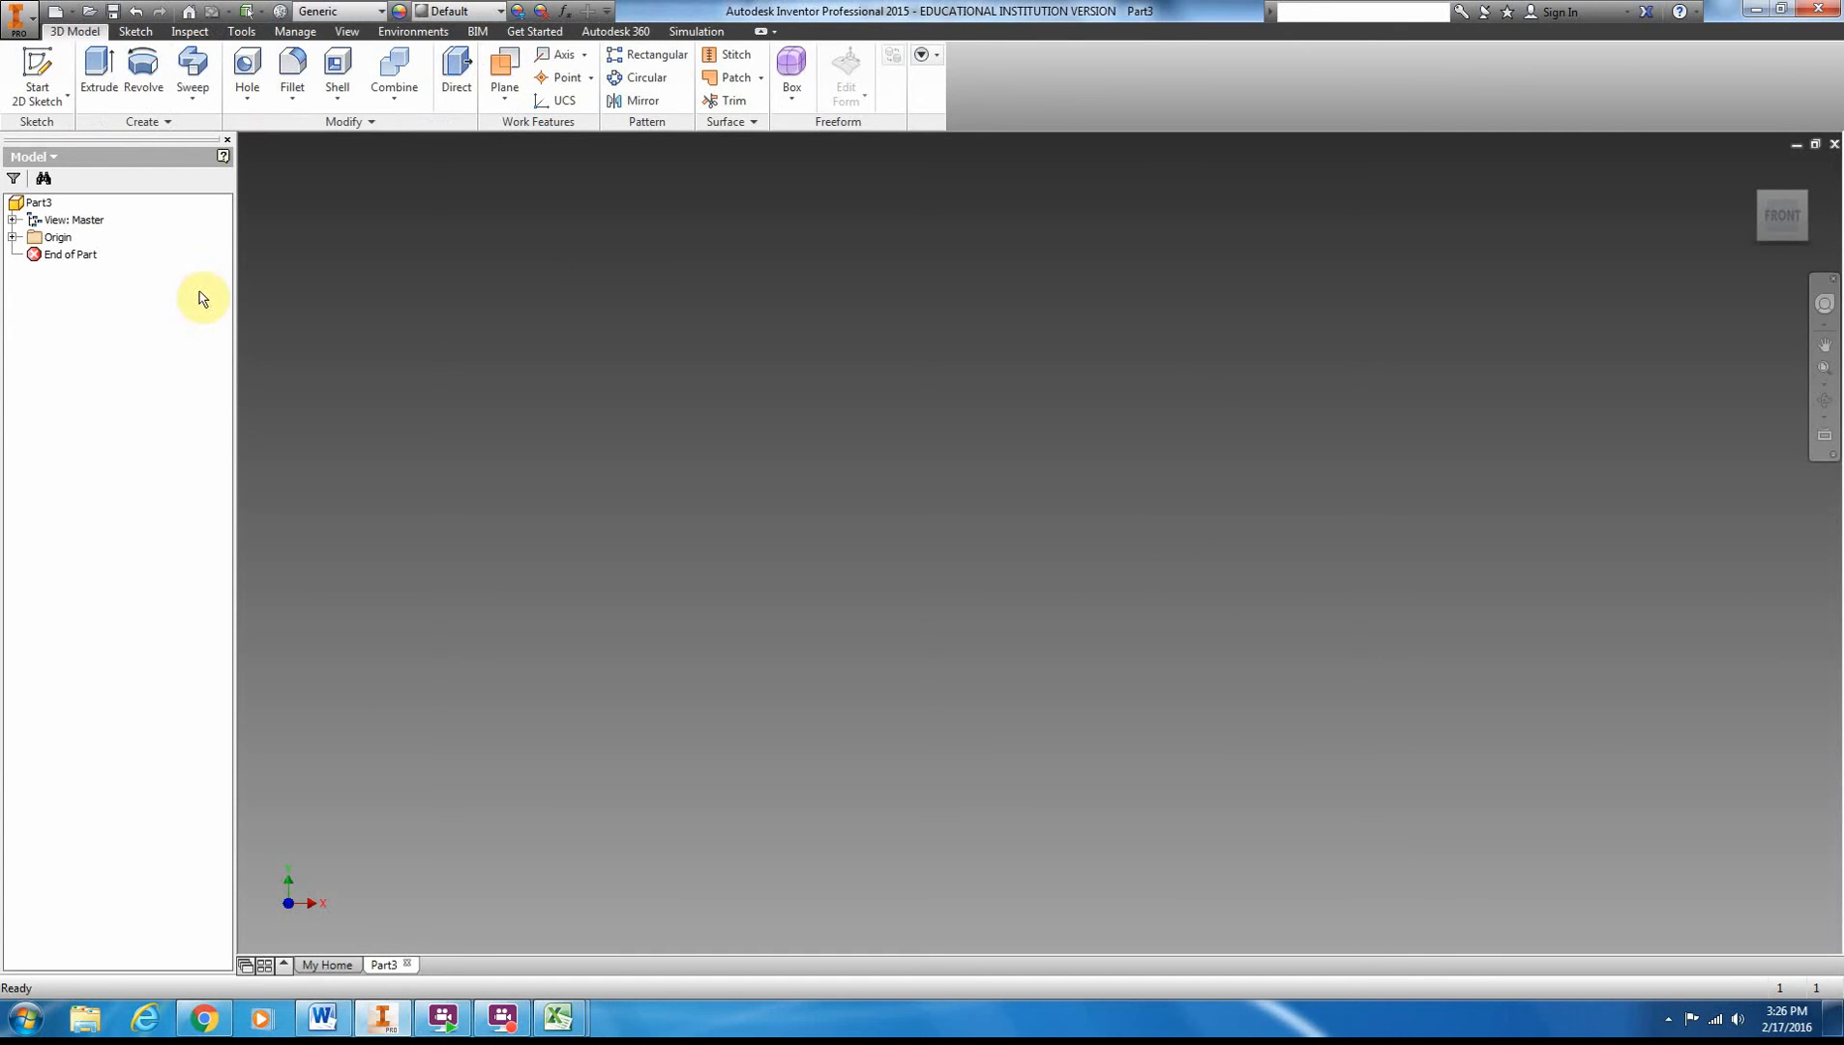
click(37, 72)
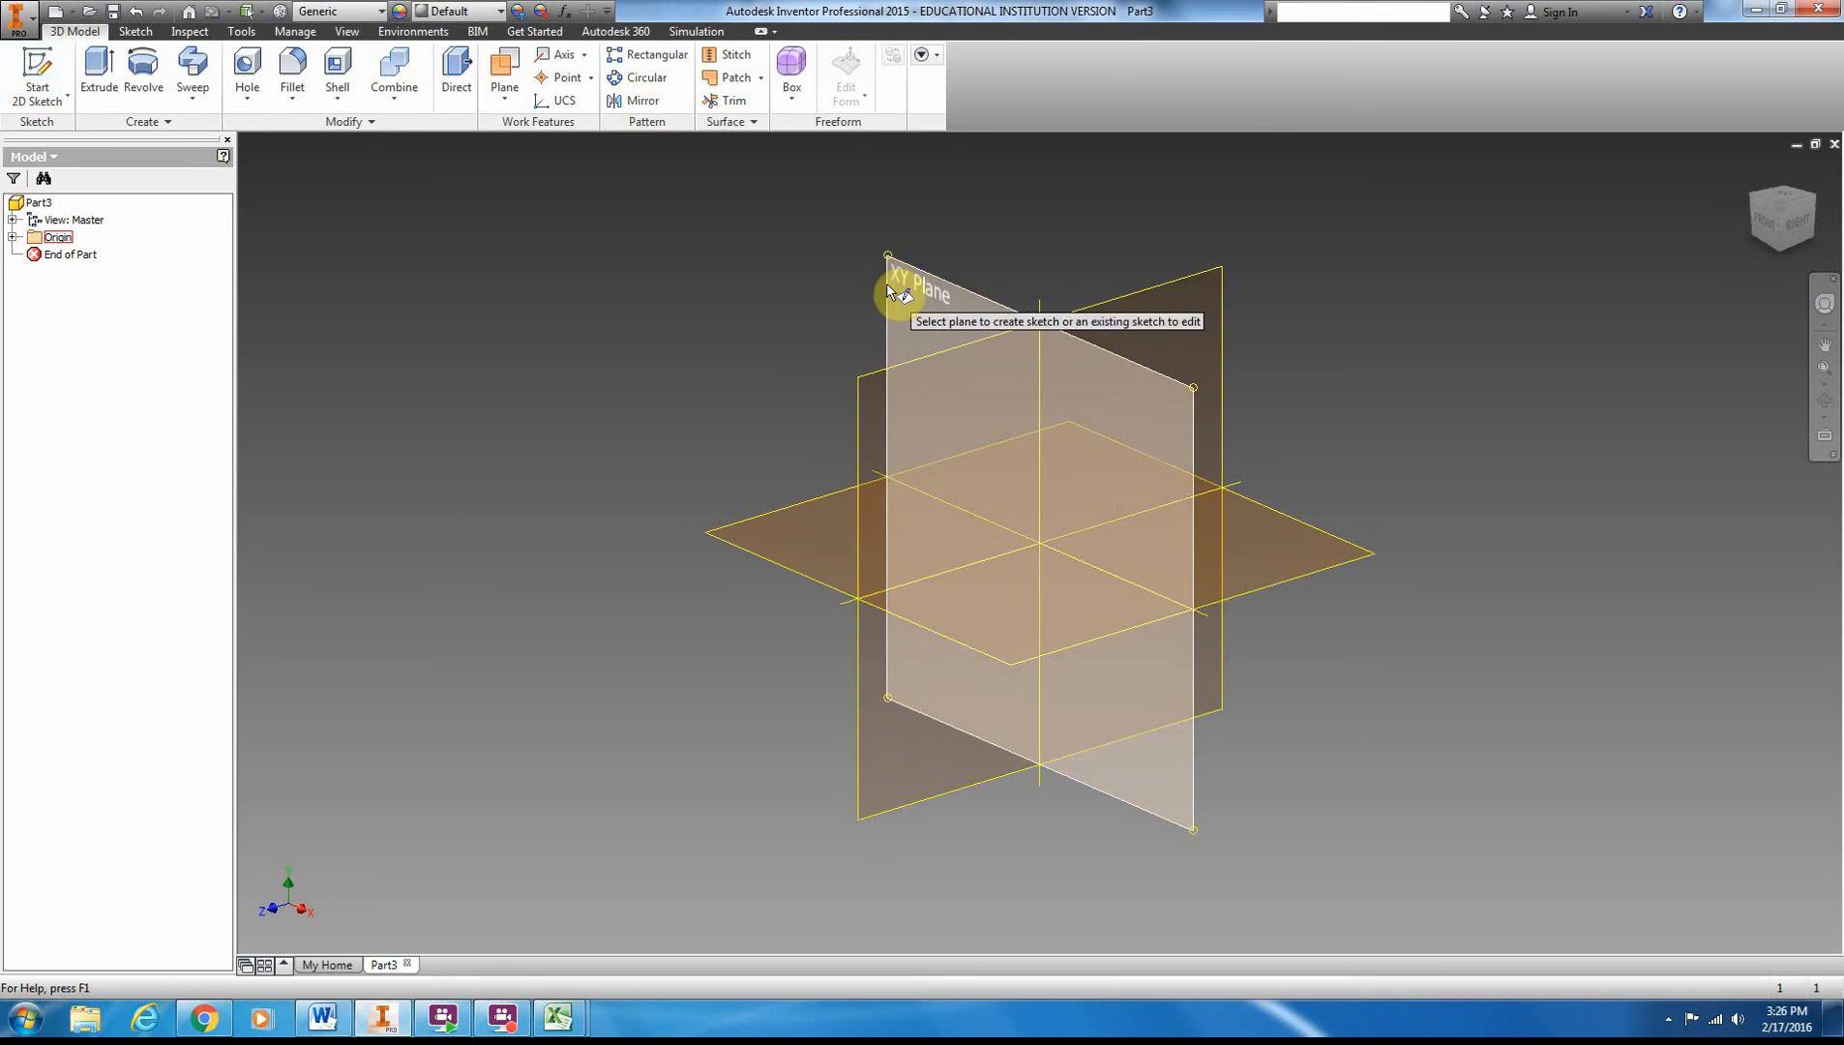
click(892, 290)
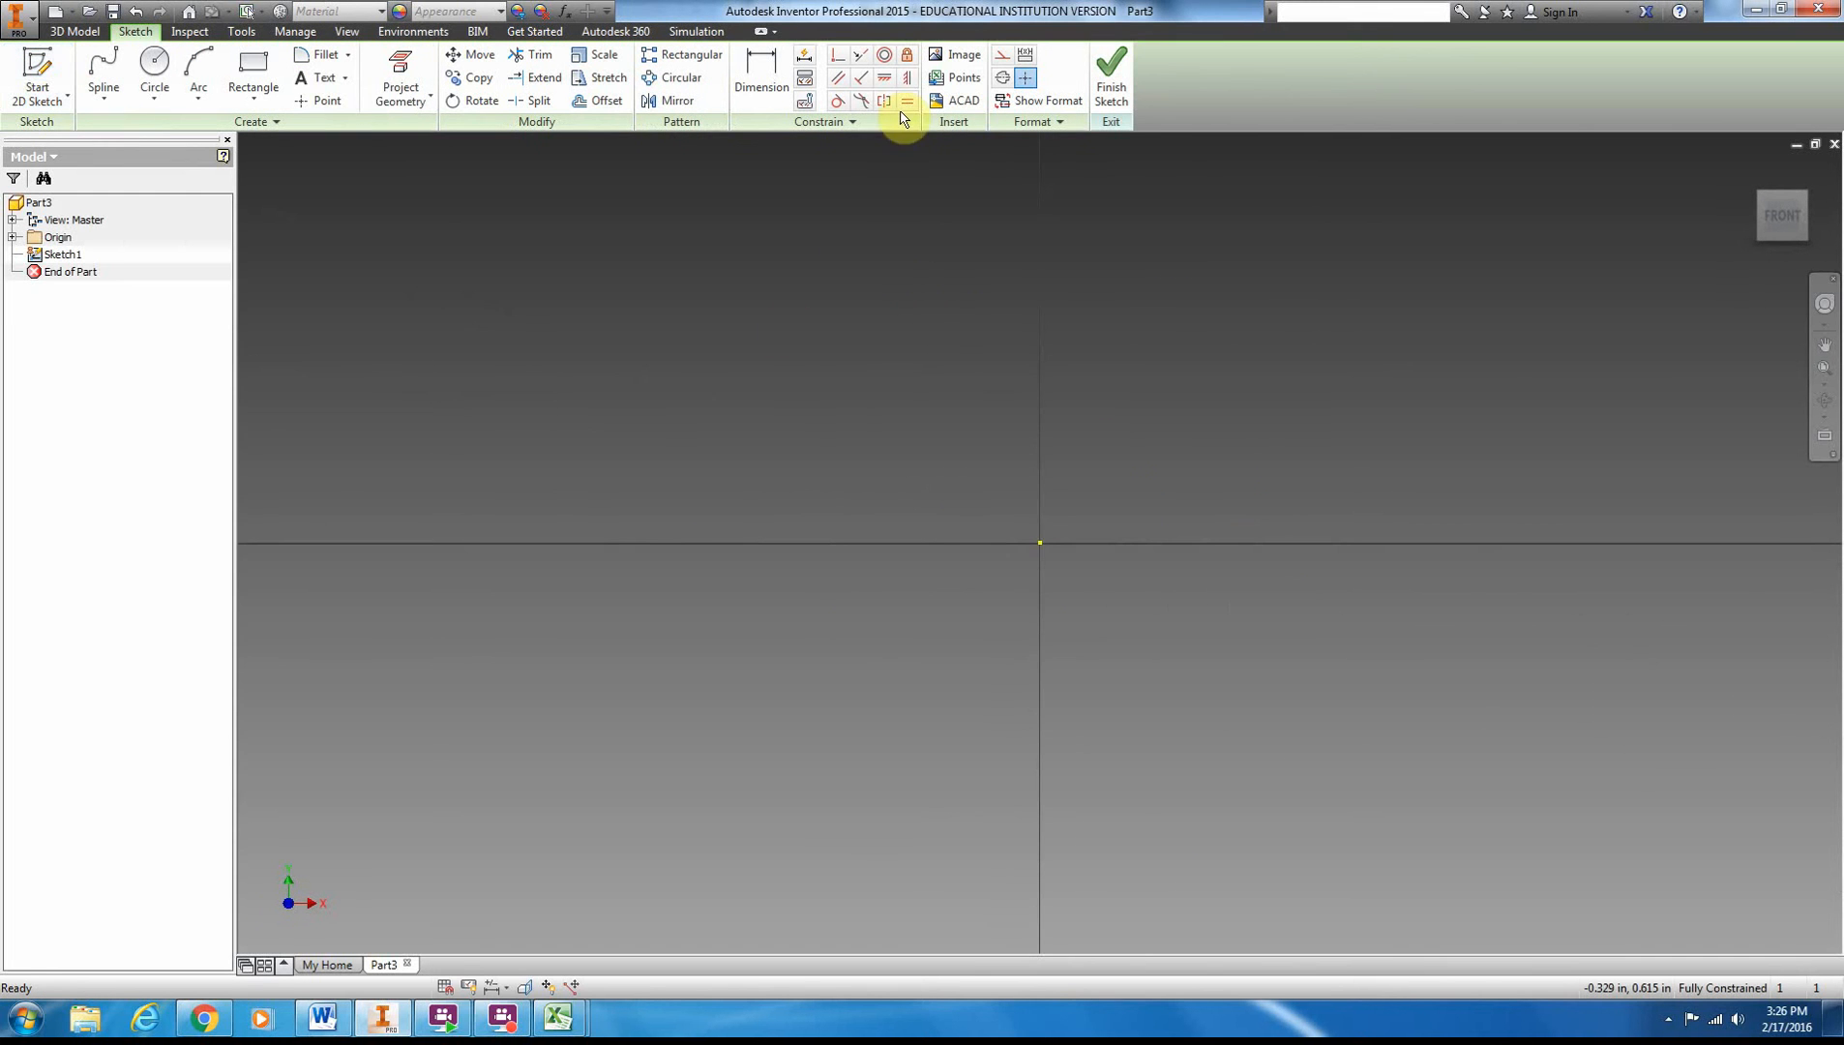
- Import the points from the Desktop workbook Airfoil Demo VALUES into the sketch
click(956, 77)
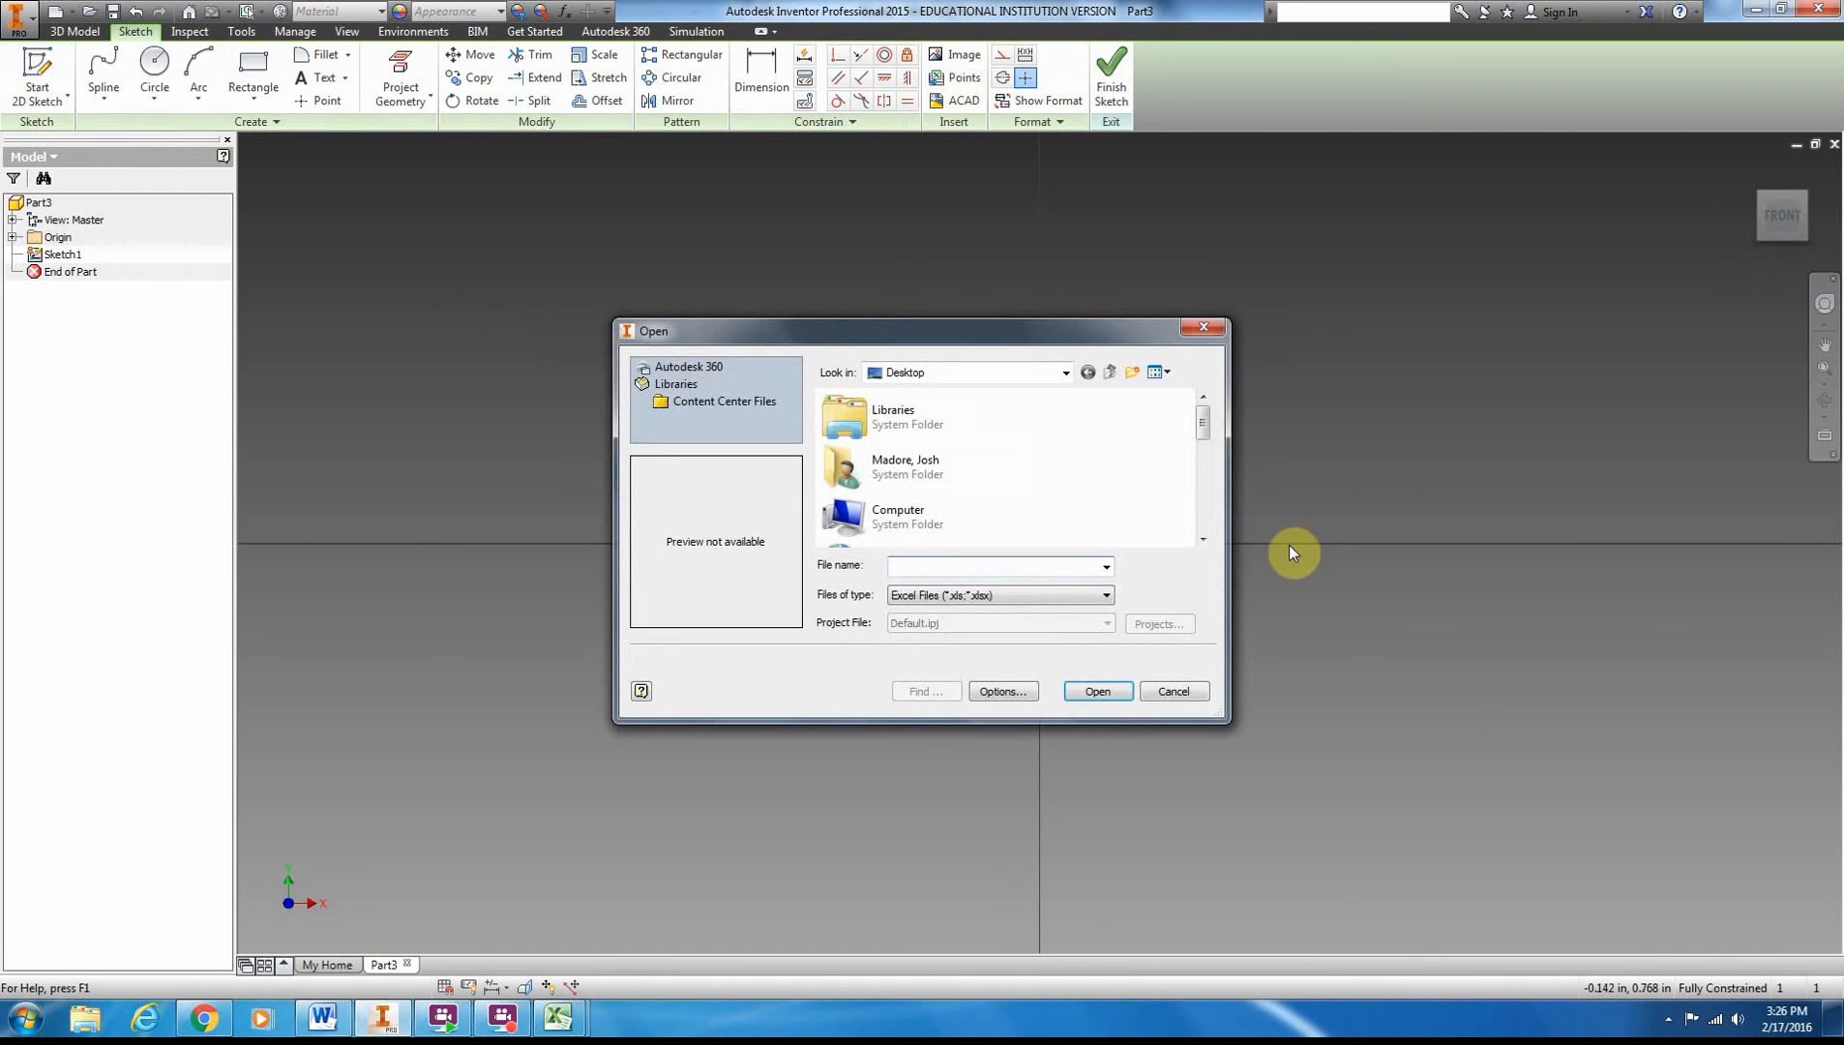
drag(1204, 423, 1209, 547)
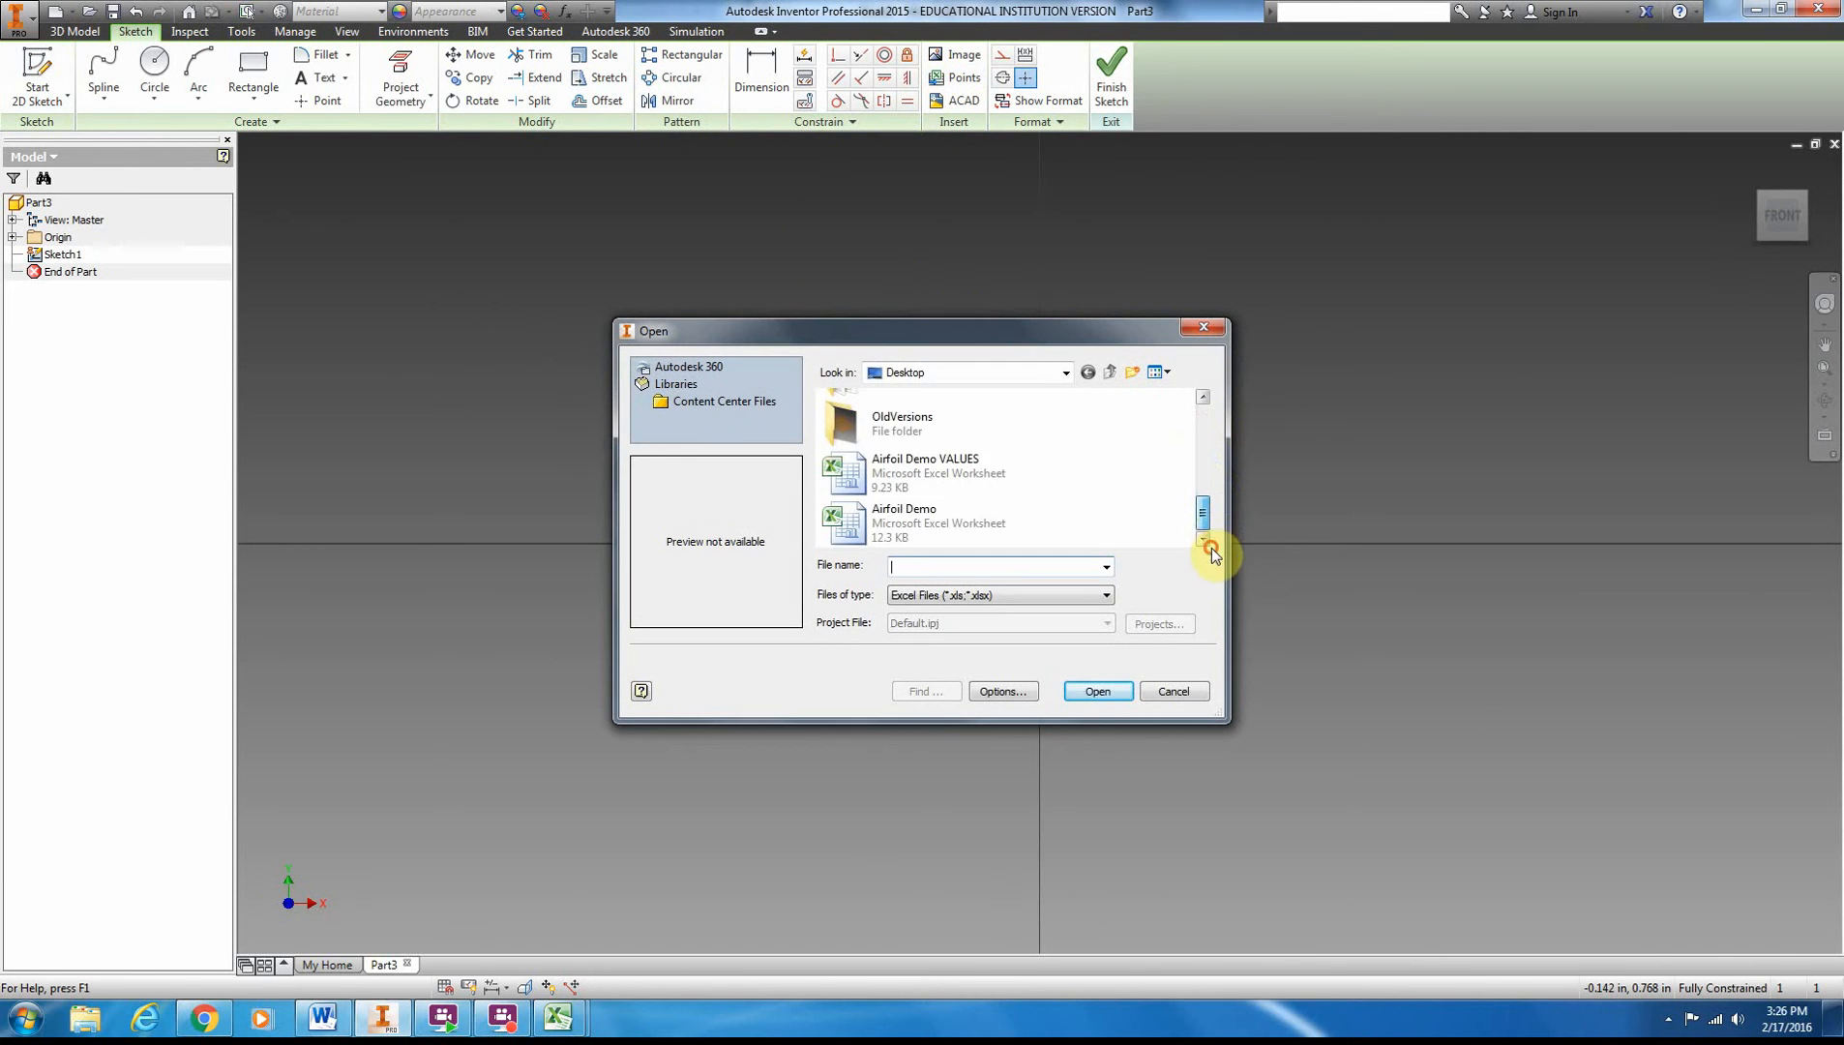
click(971, 471)
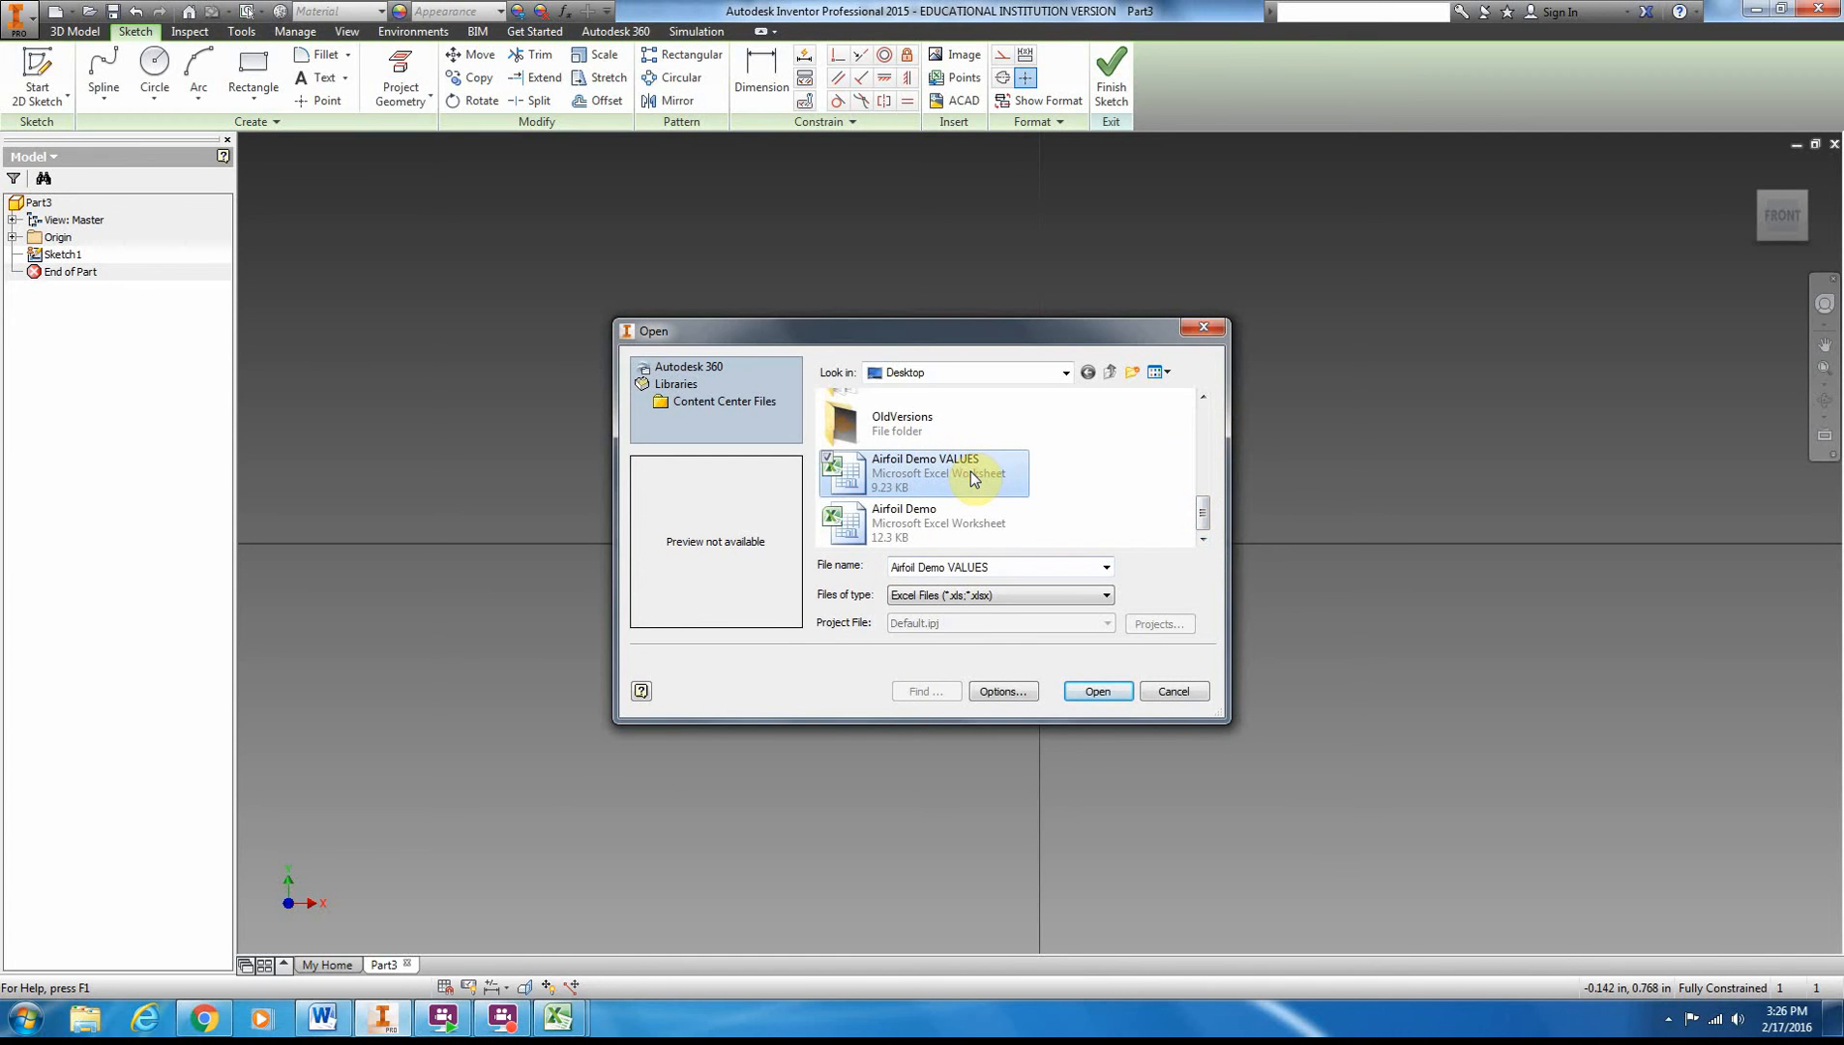
double_click(971, 471)
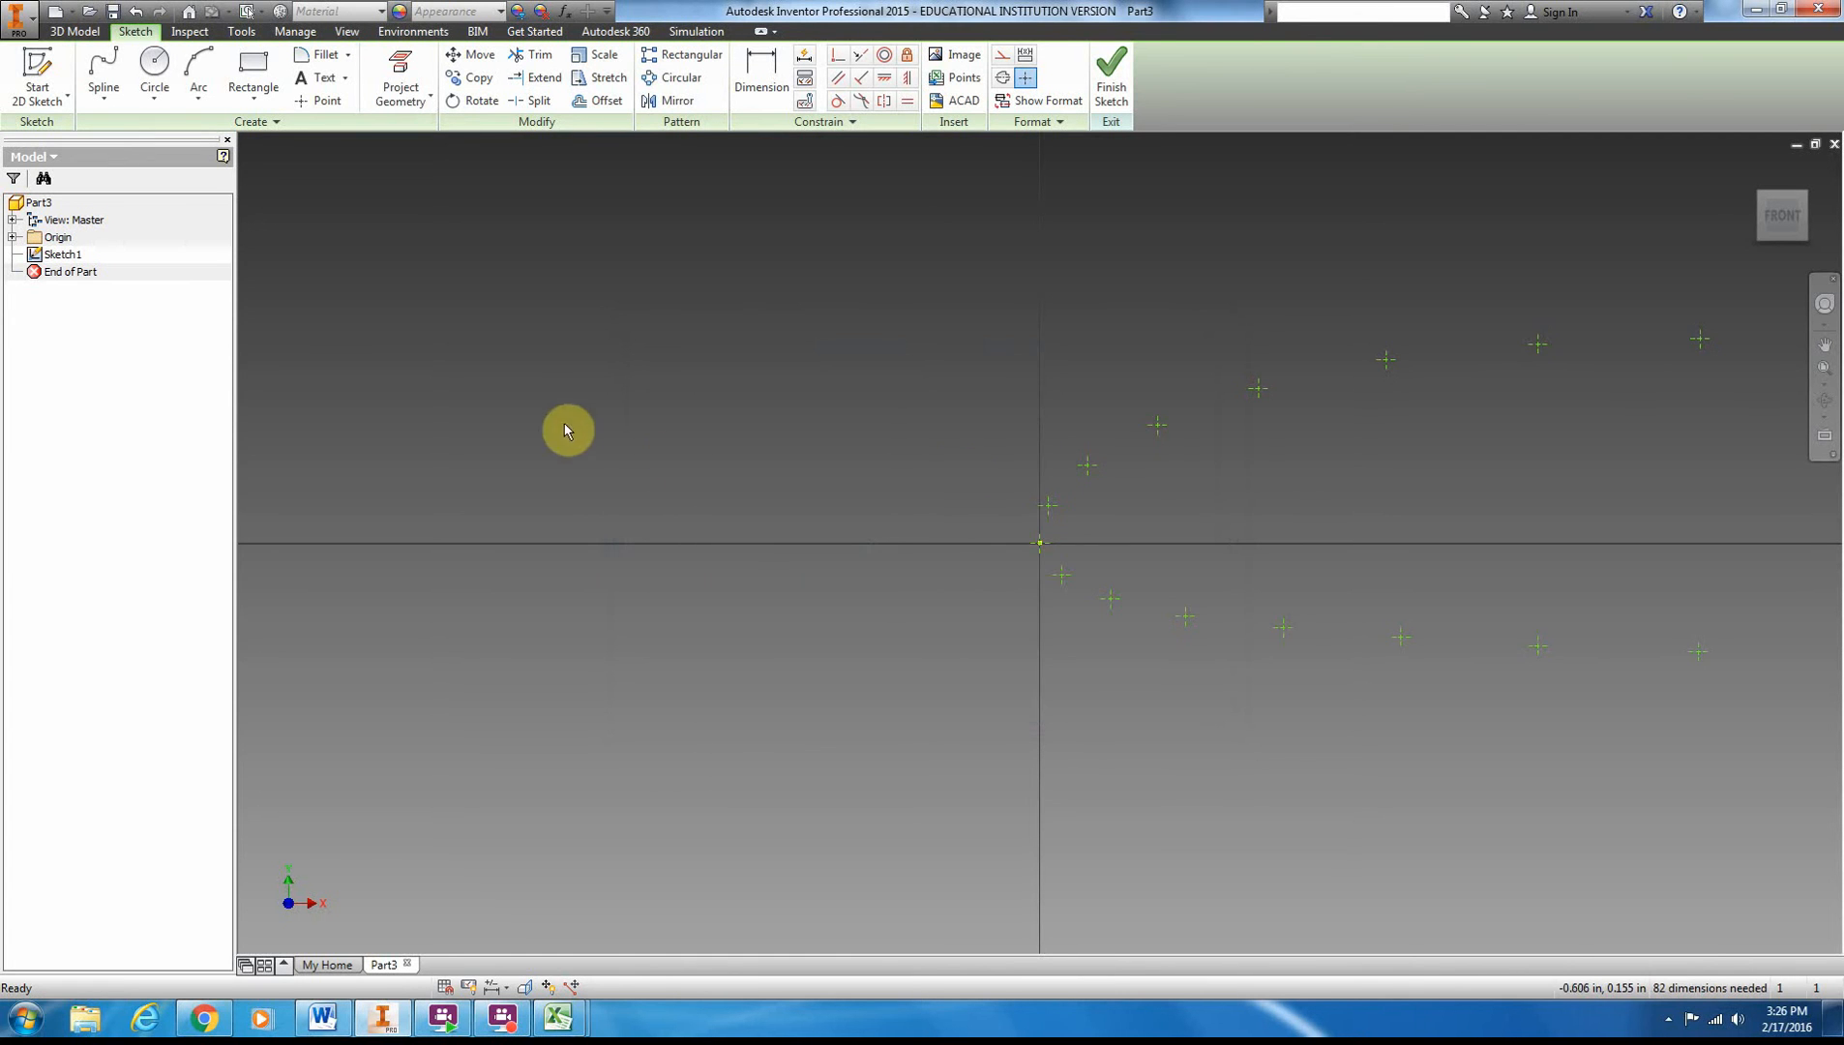
- Examine the imported airfoil points in the sketch from the leading edge at the origin to the trailing edge
scroll(1673, 579, up, 2)
scroll(1671, 578, down, 5)
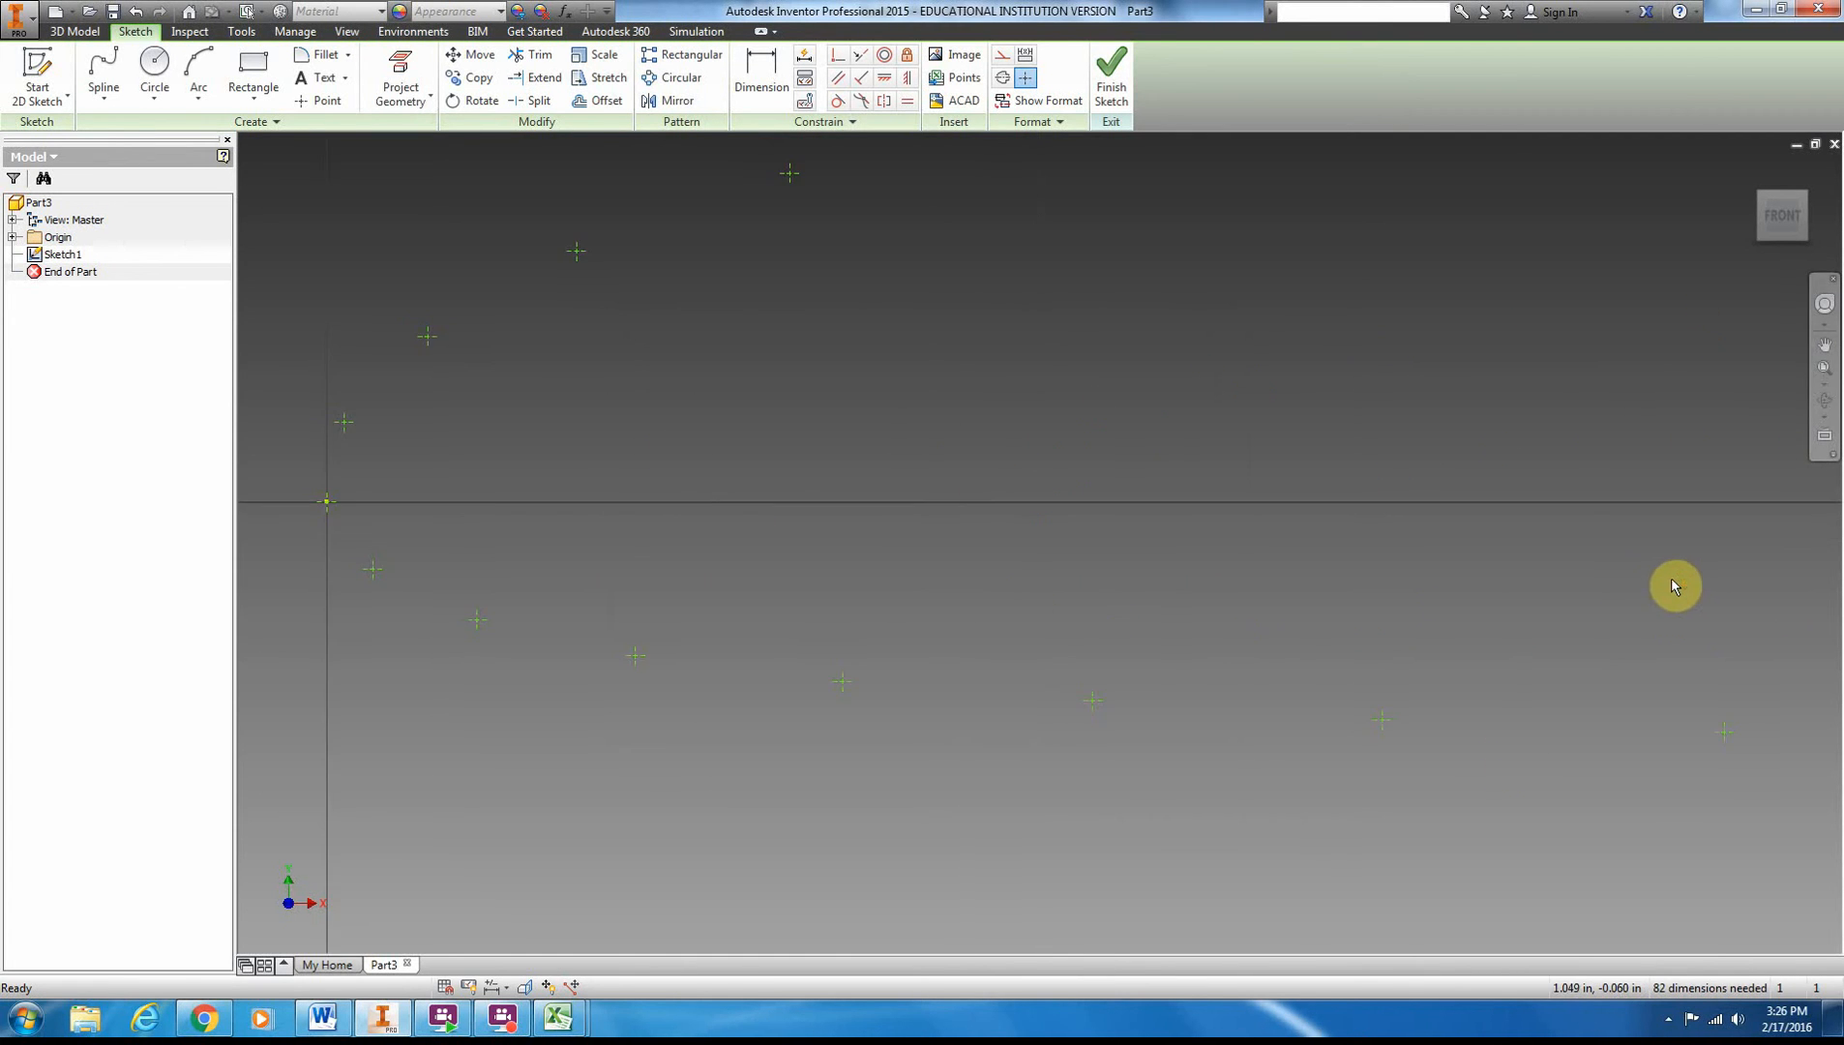
scroll(1668, 579, up, 4)
scroll(1564, 592, up, 4)
middle_drag(1672, 567, 1051, 602)
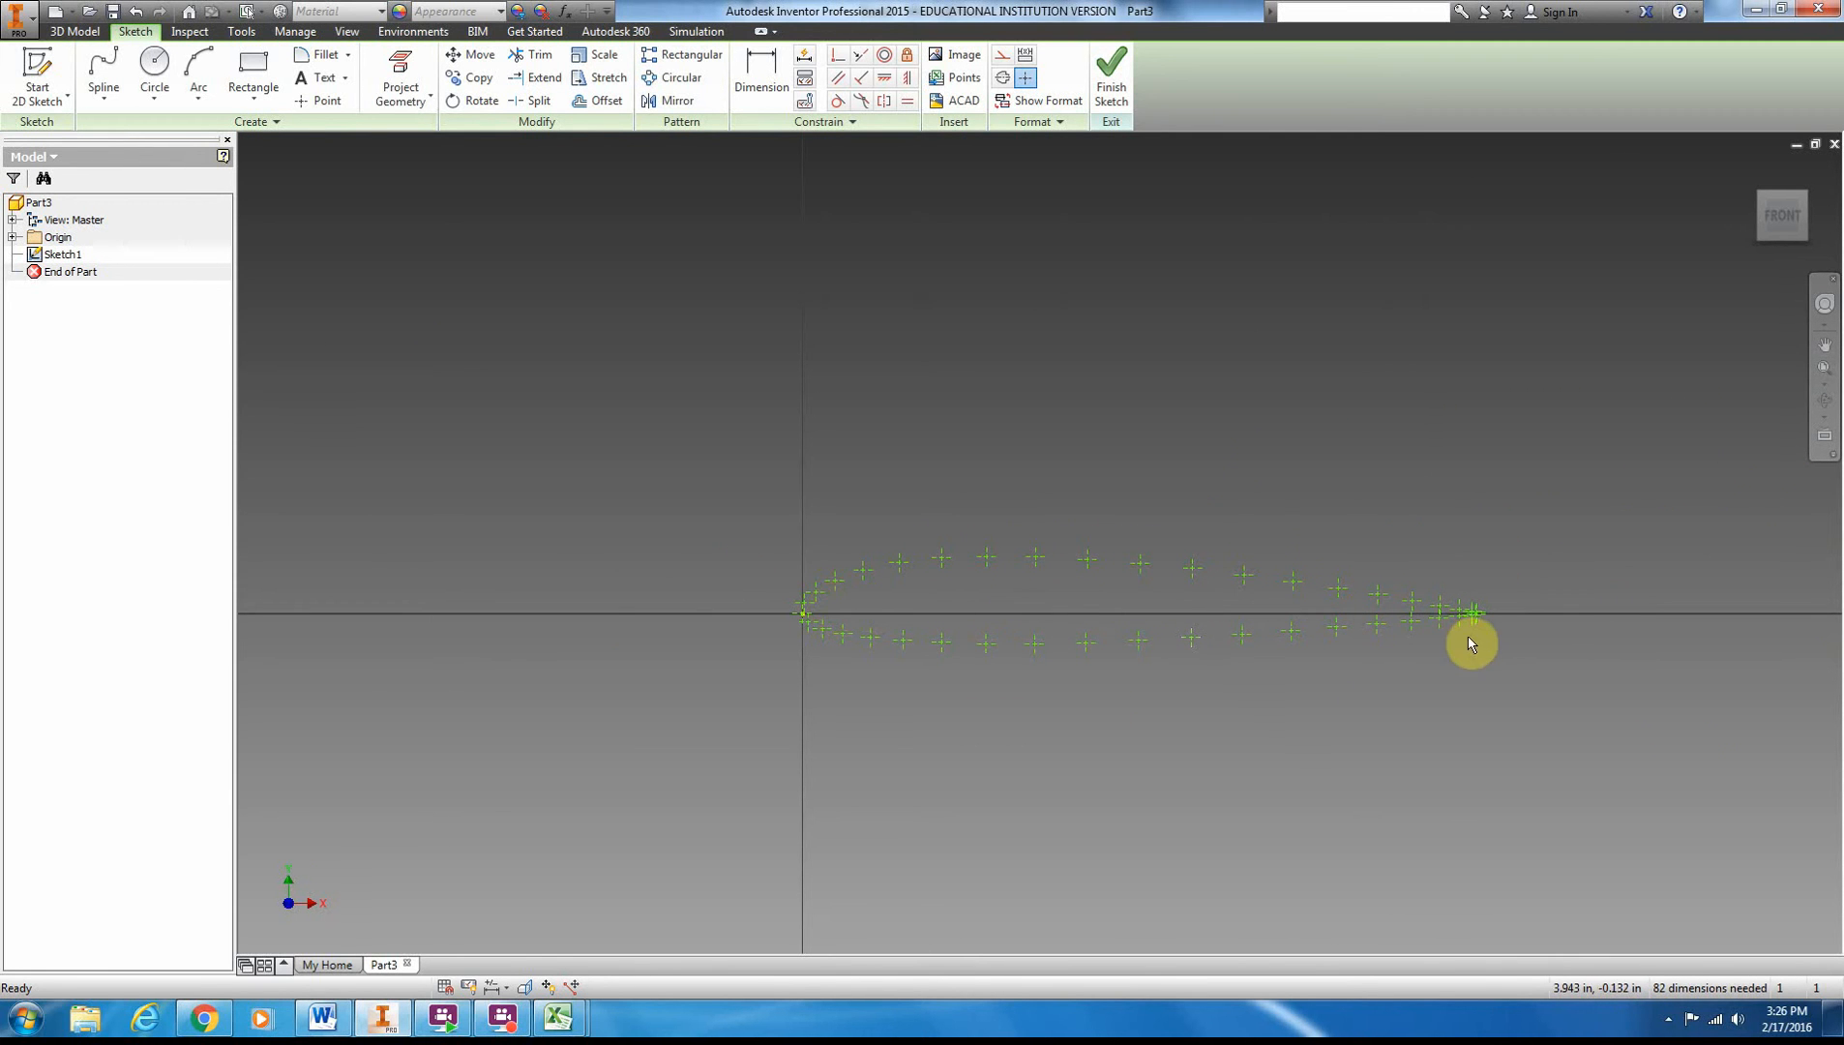
scroll(1368, 624, down, 5)
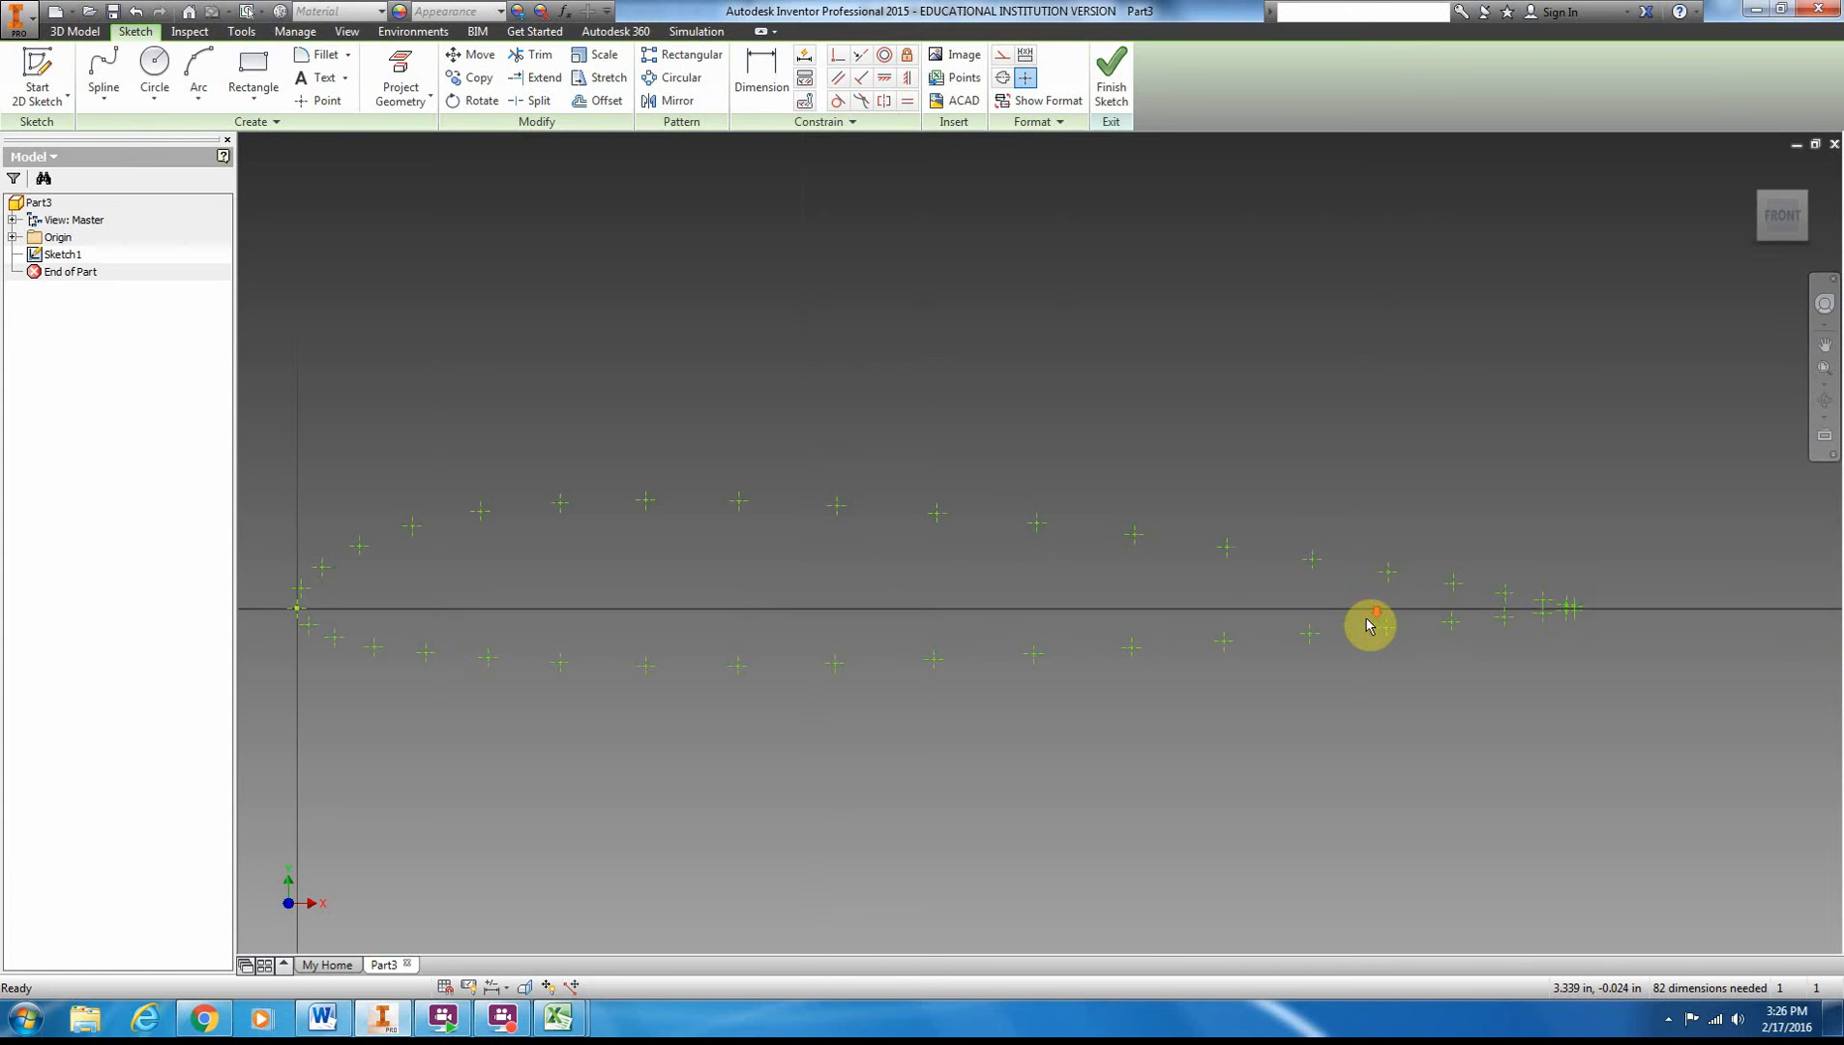
middle_drag(596, 583, 815, 578)
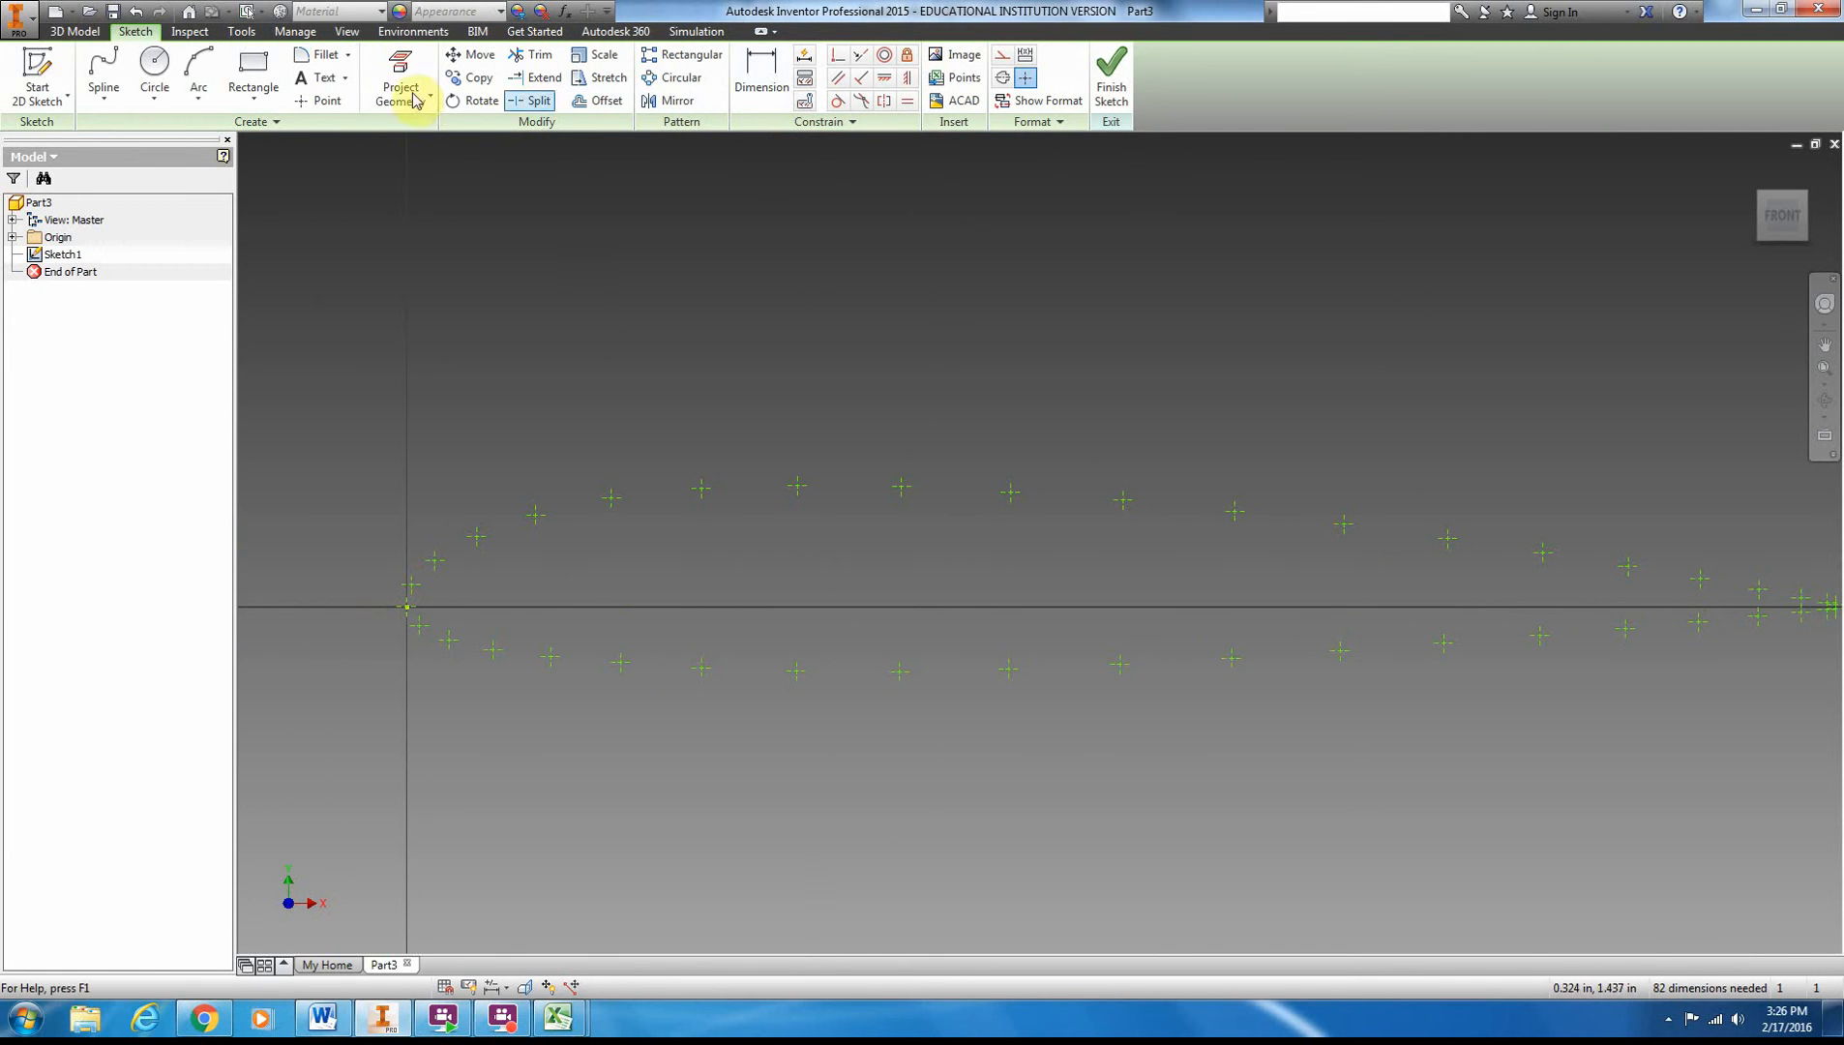
- Draw a spline from the origin through every upper-surface point in order, ending at the upper trailing-edge point
click(104, 99)
click(61, 211)
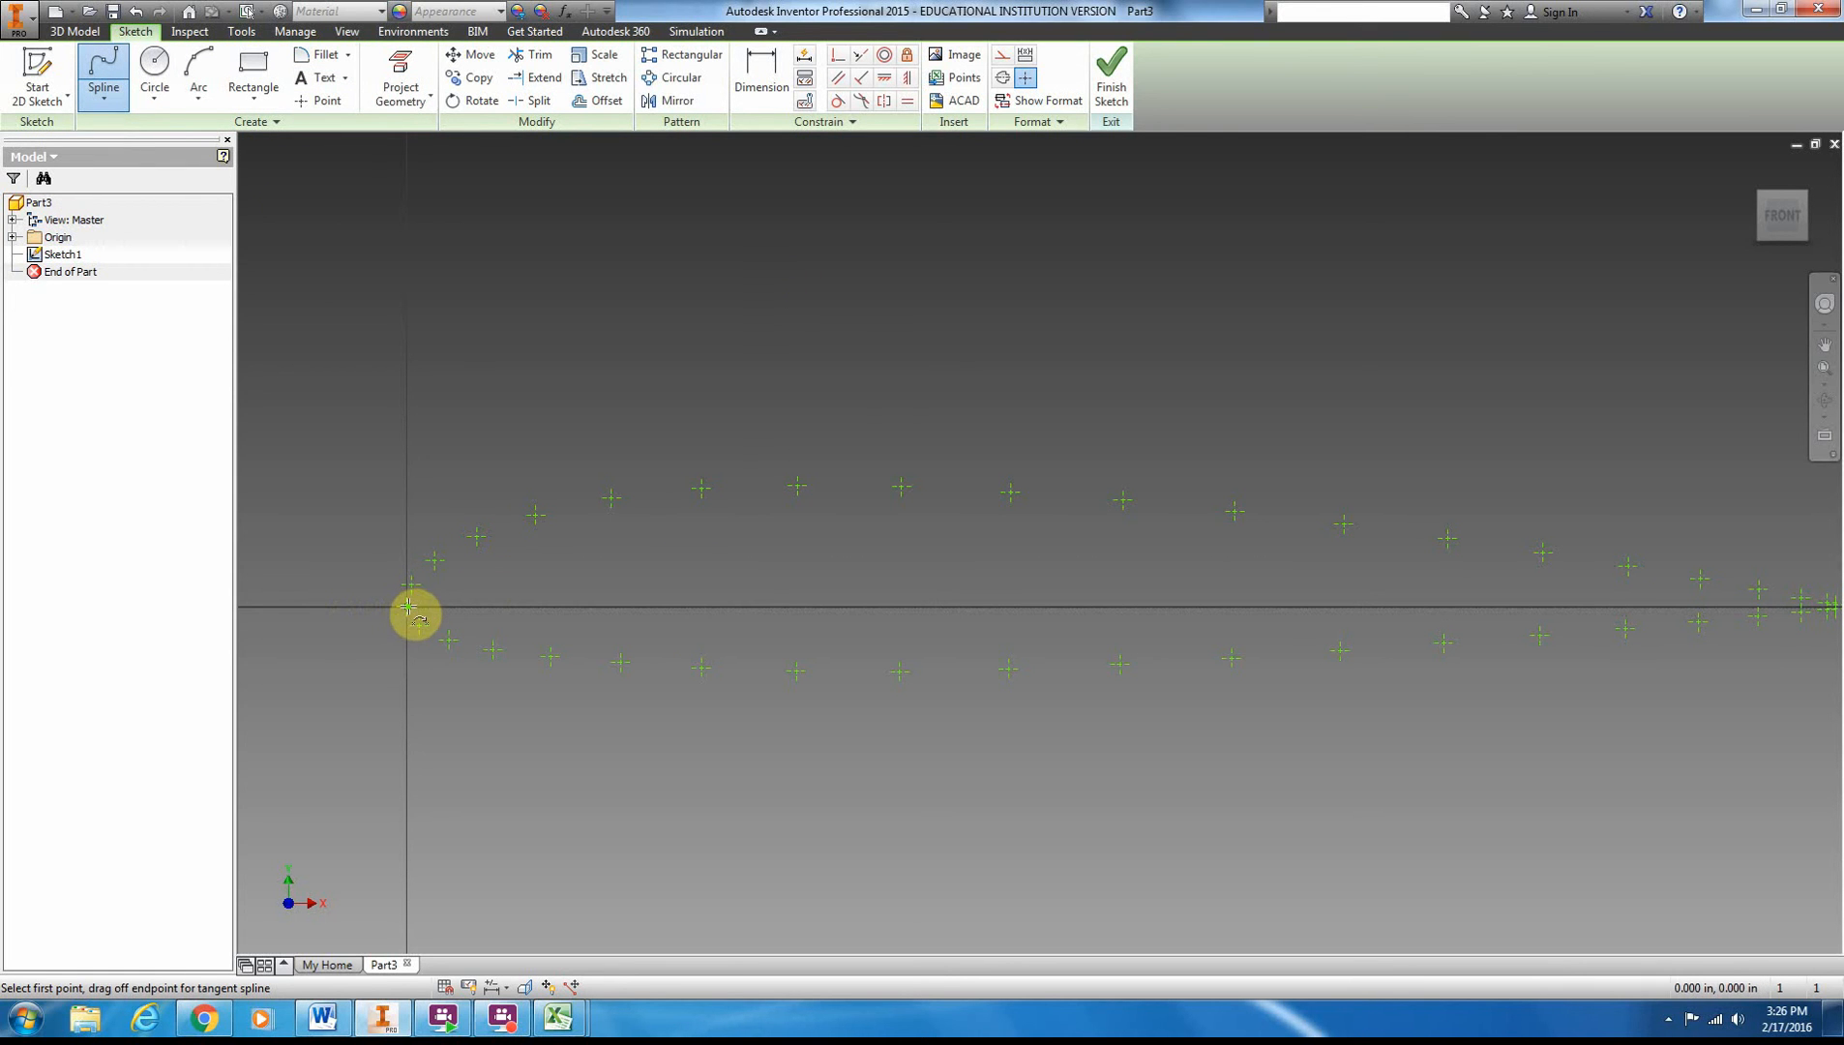
click(104, 96)
click(64, 223)
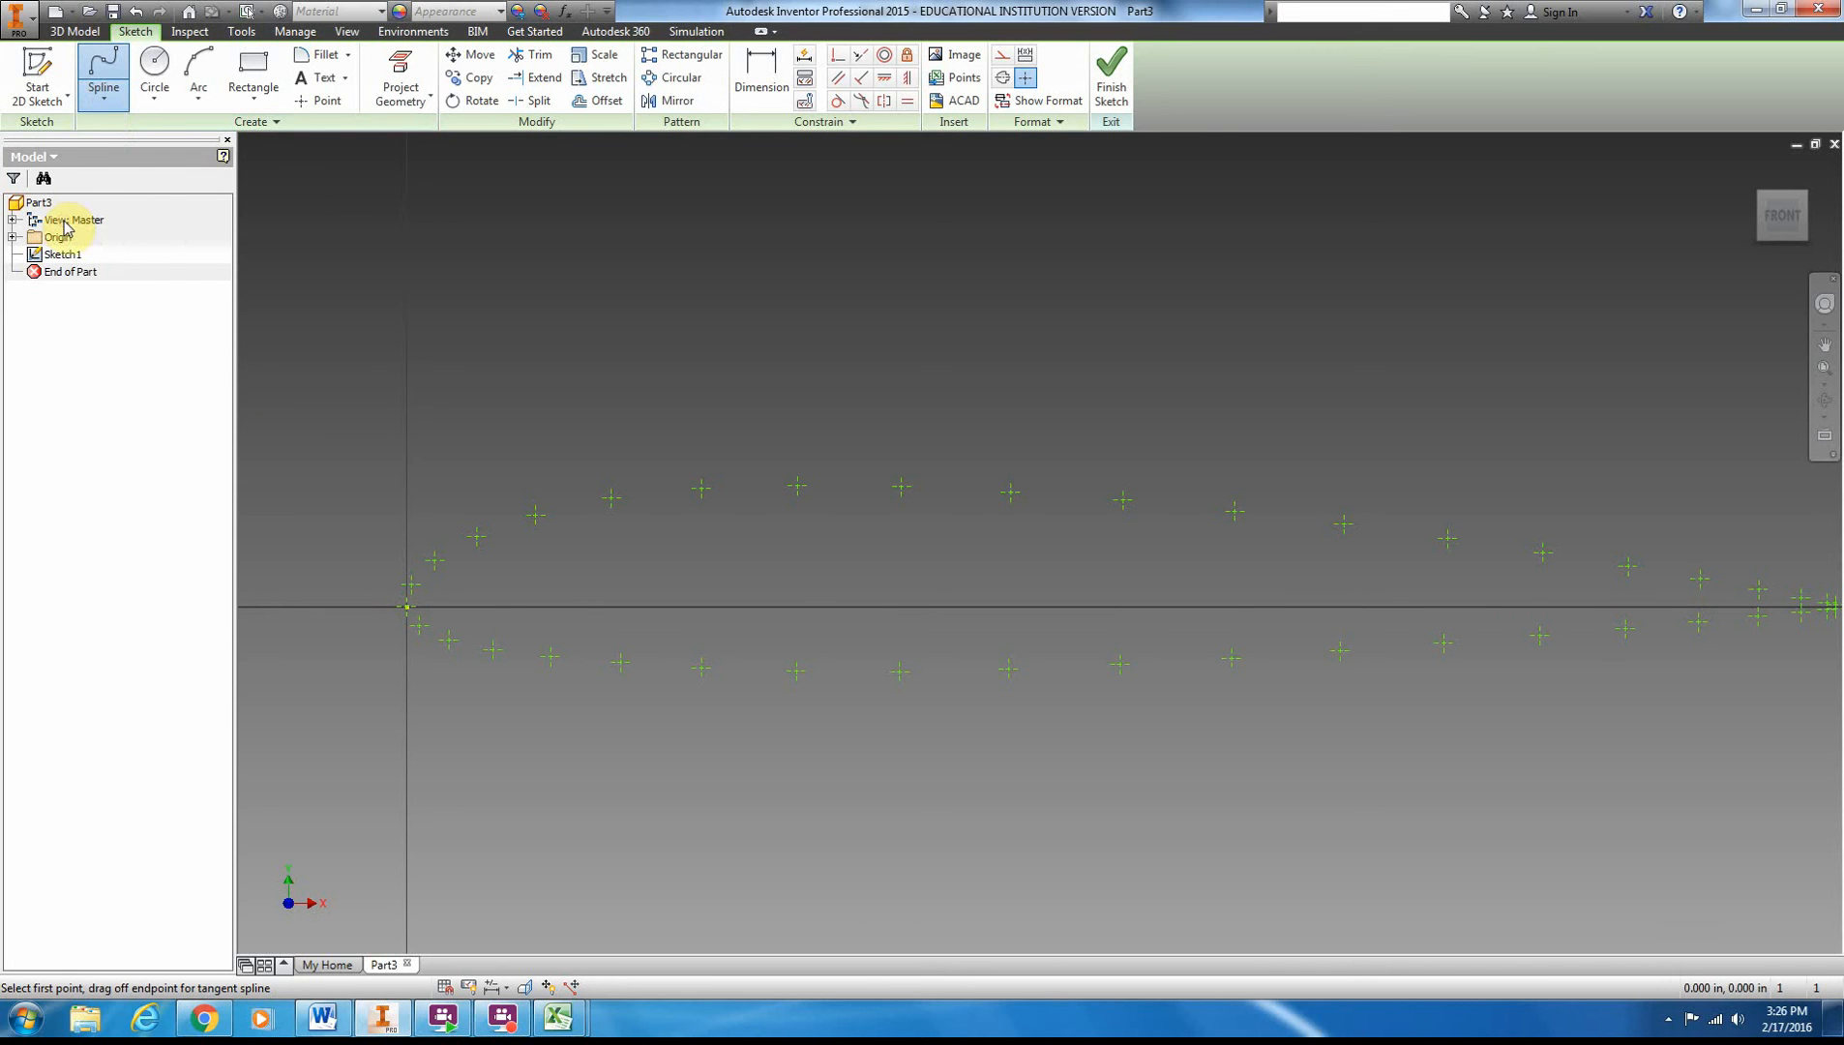
click(405, 607)
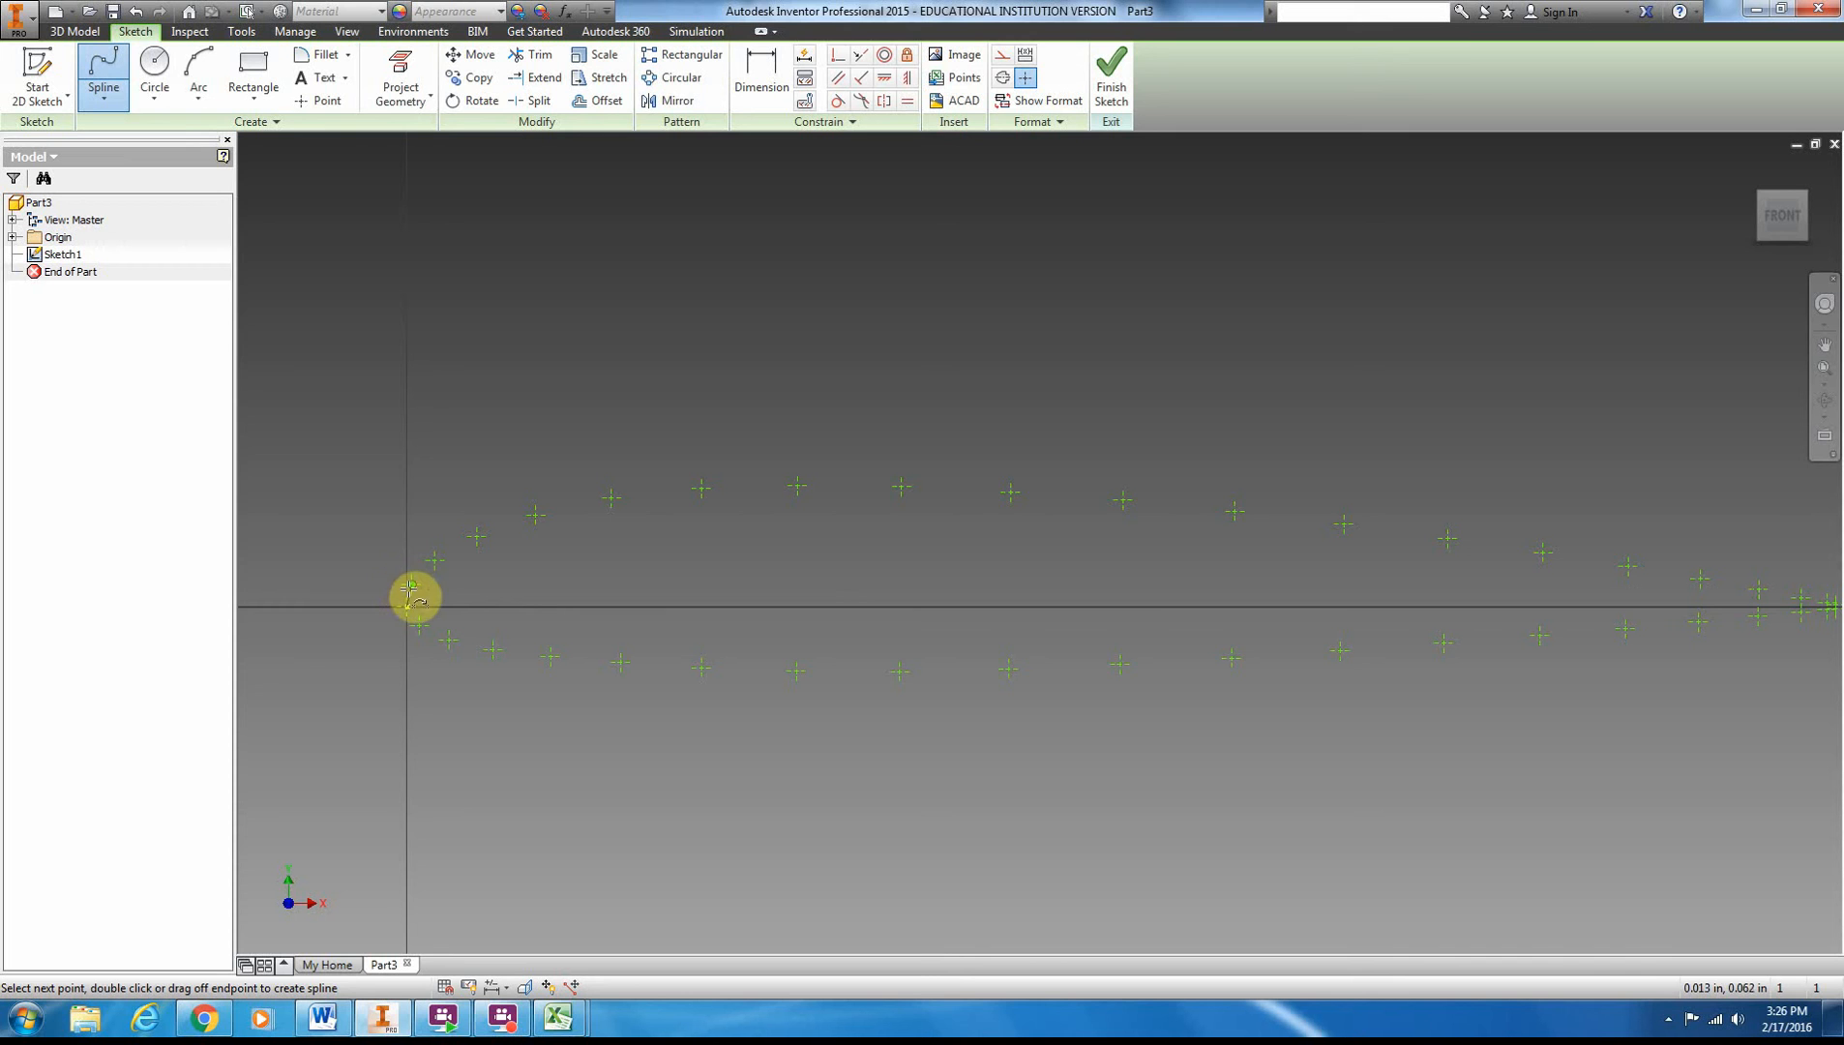
click(410, 585)
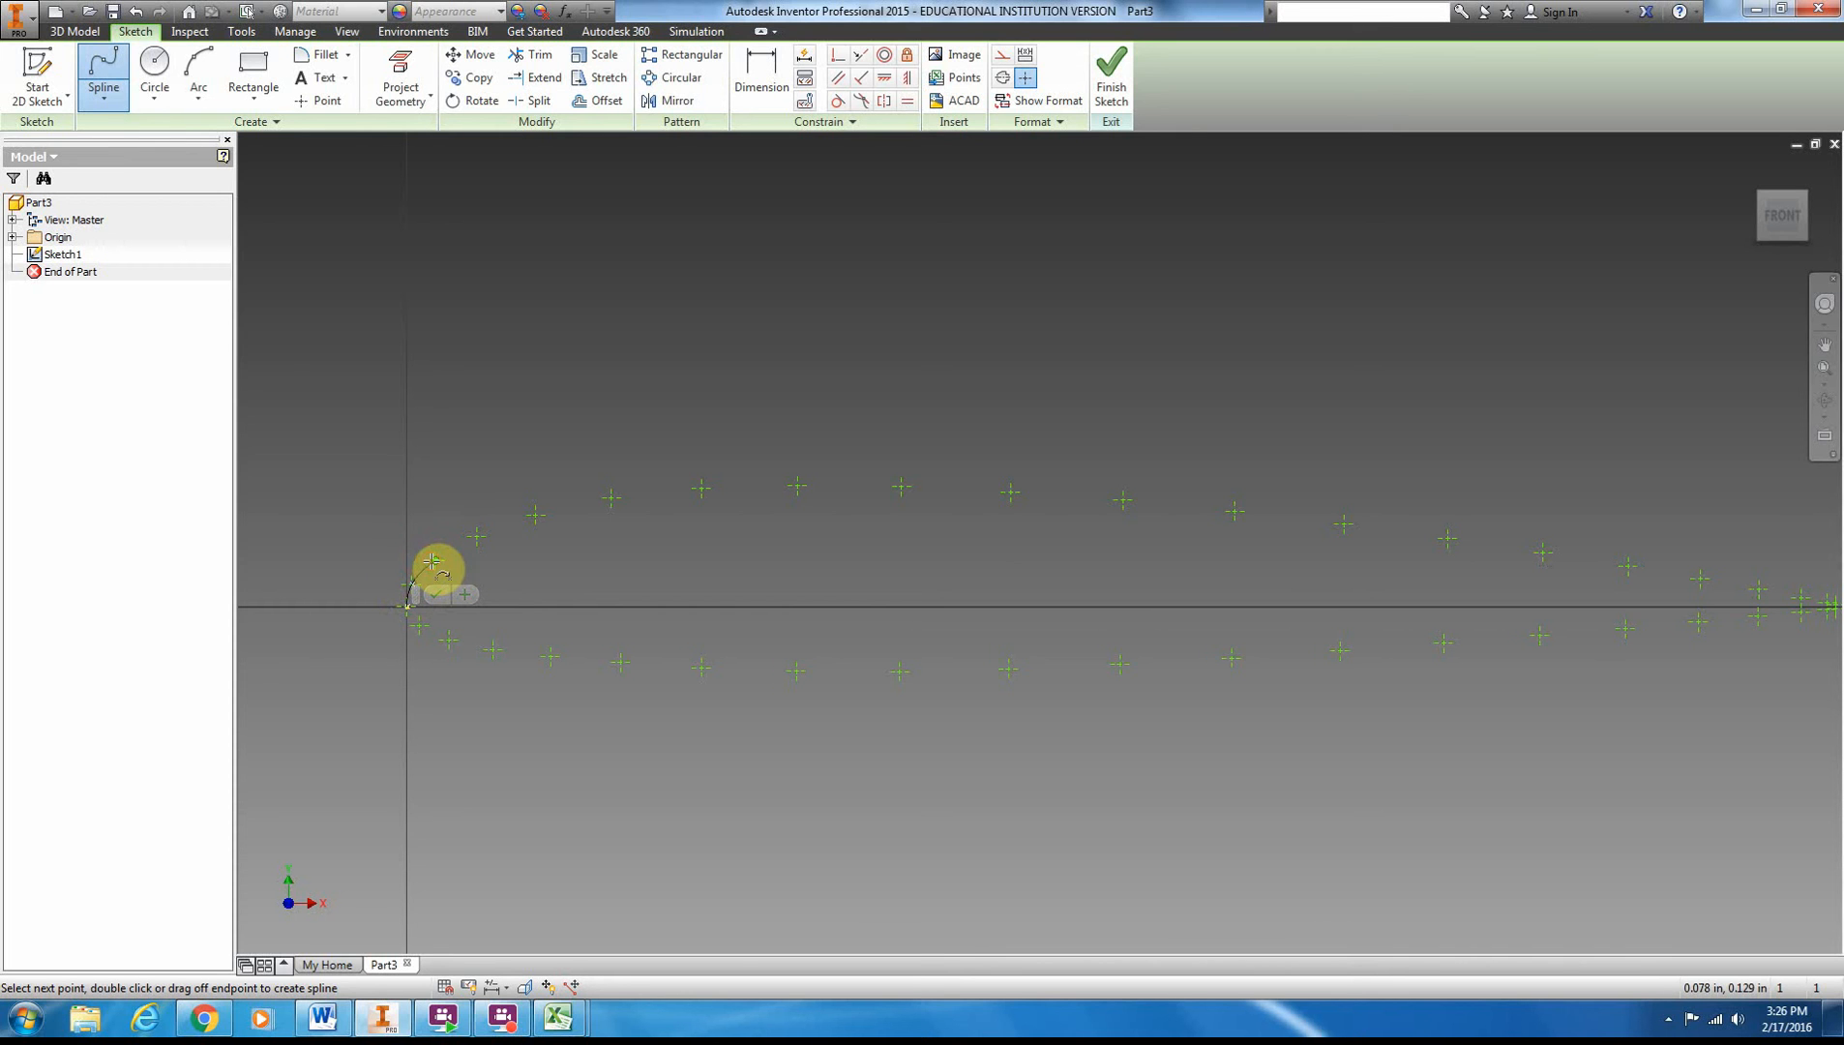
click(432, 560)
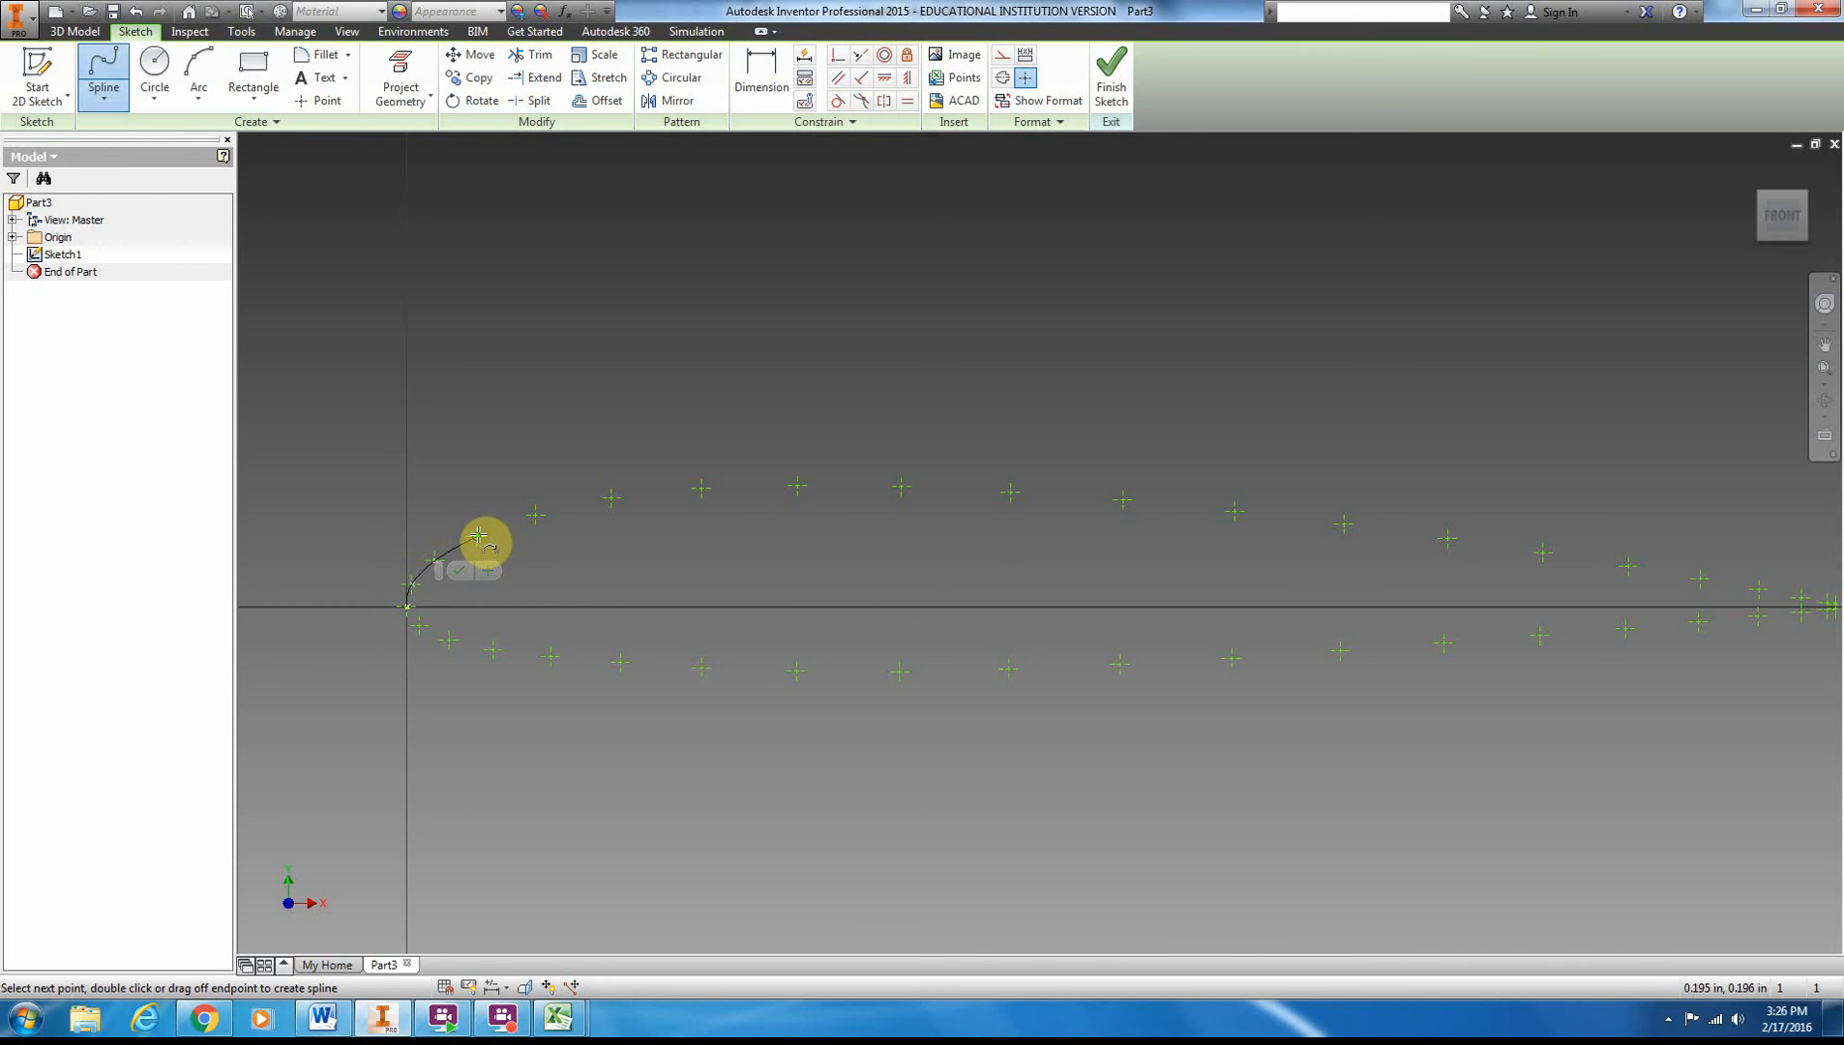
click(477, 535)
click(536, 514)
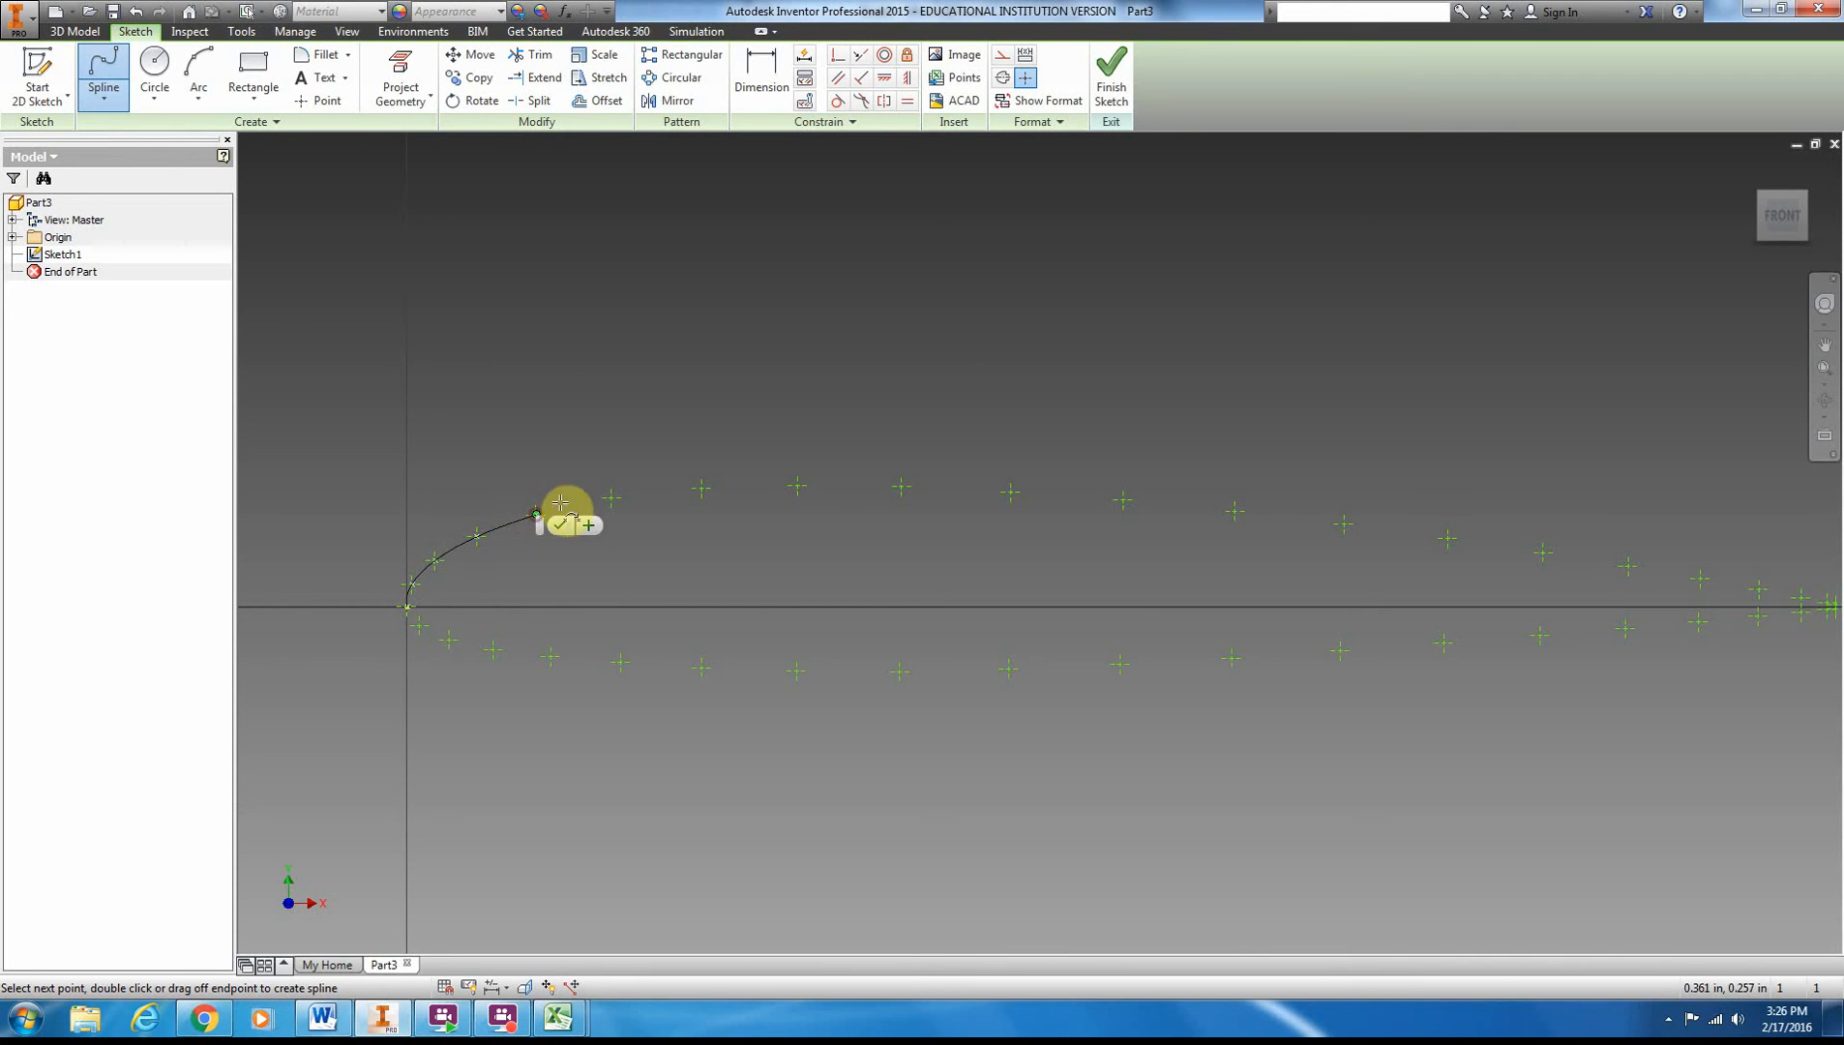
click(610, 495)
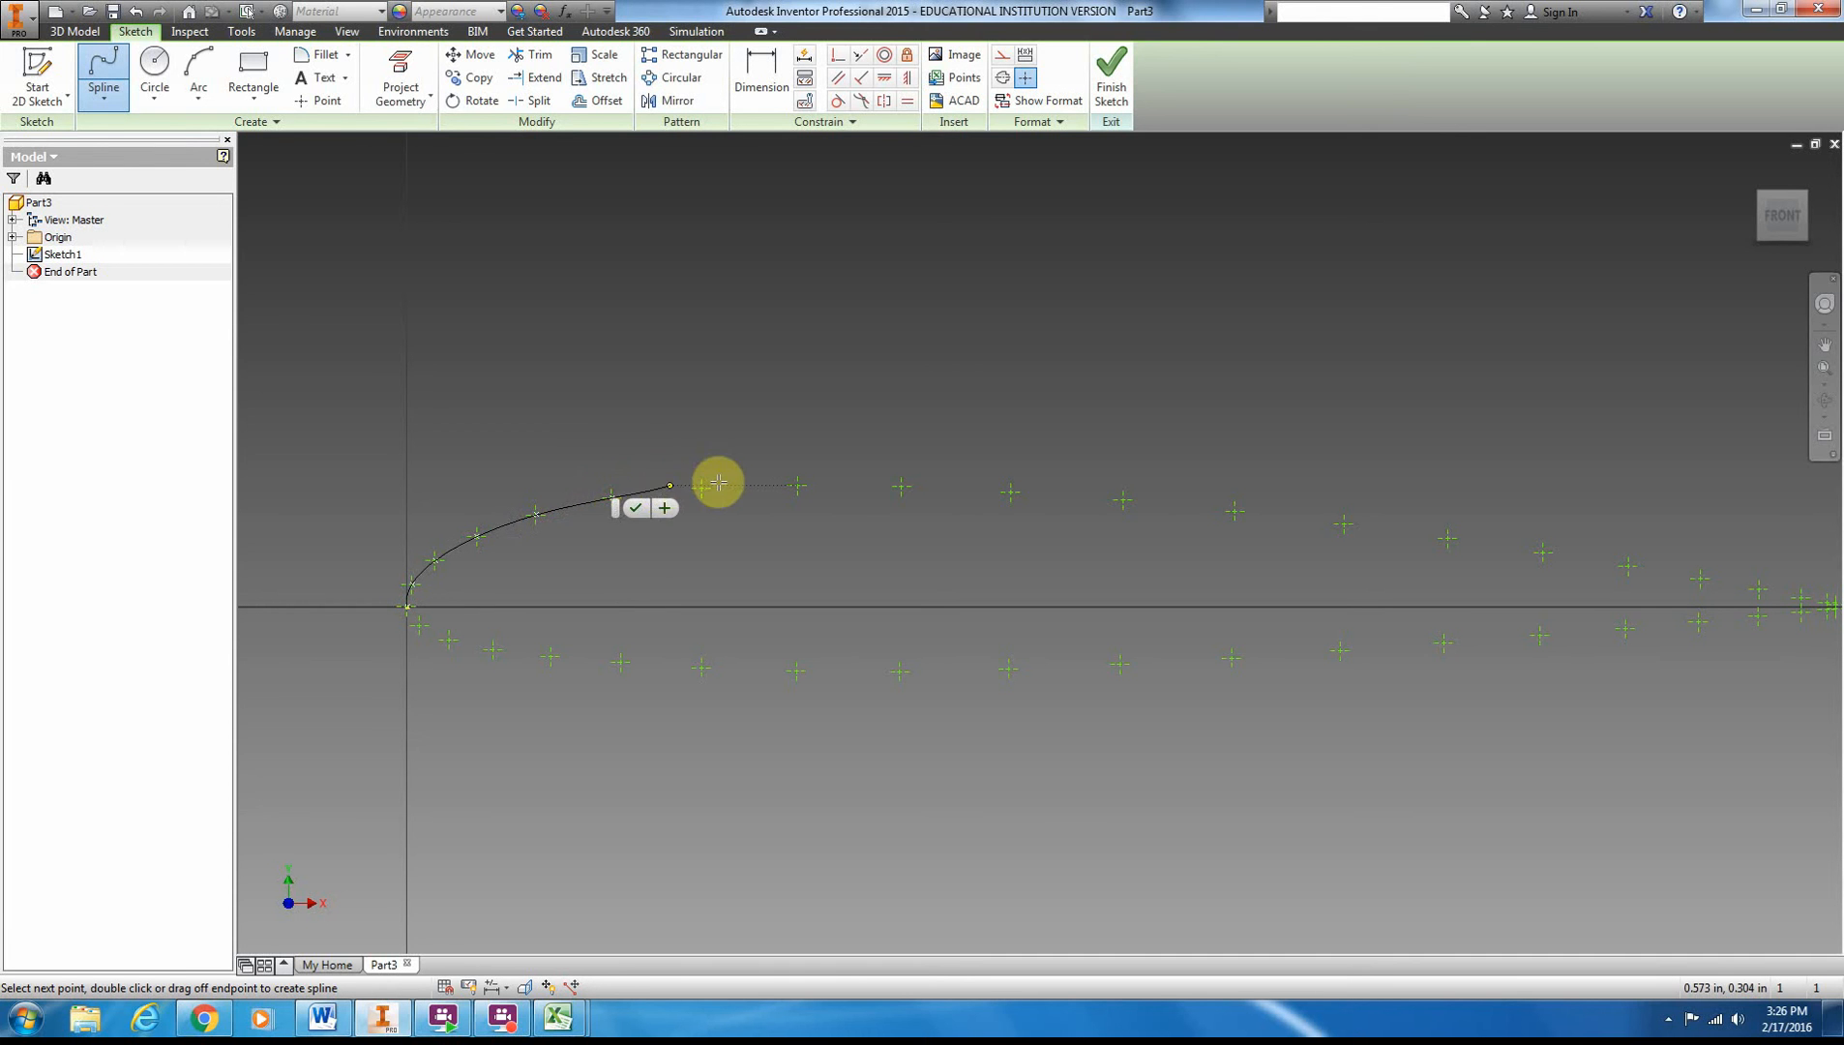
click(702, 490)
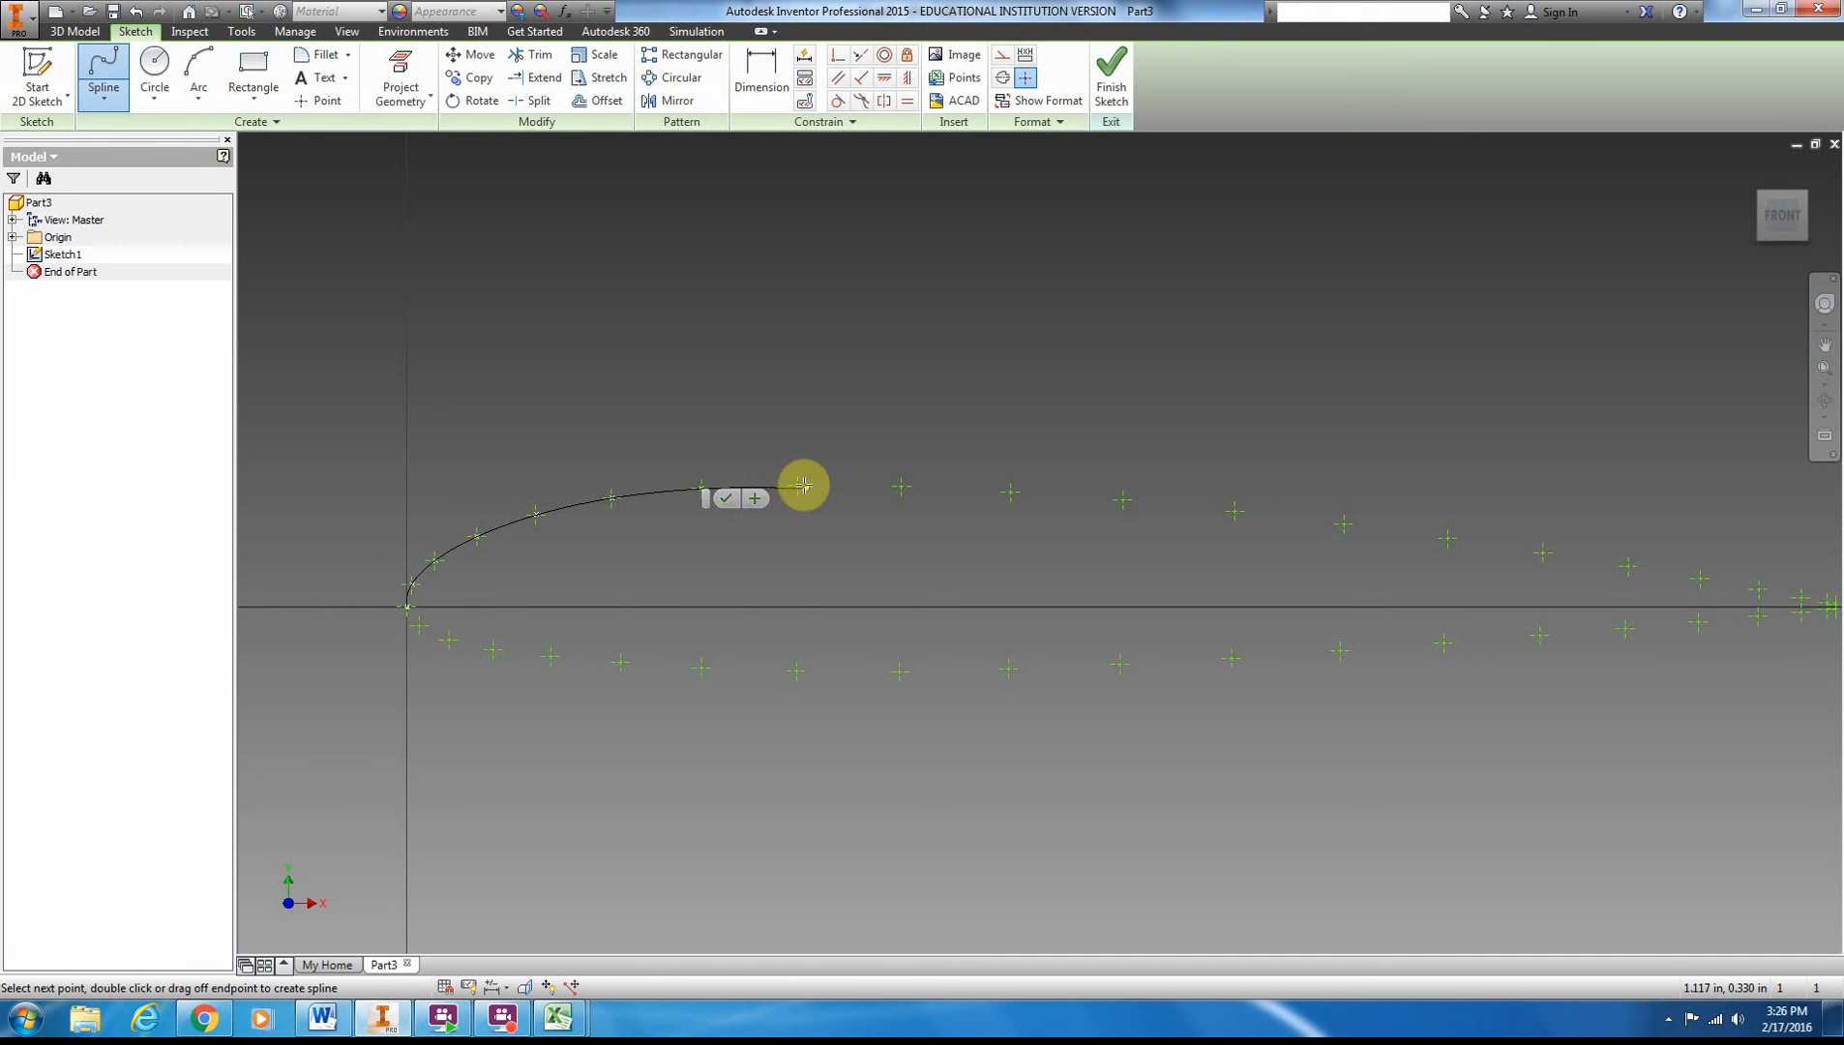
click(797, 485)
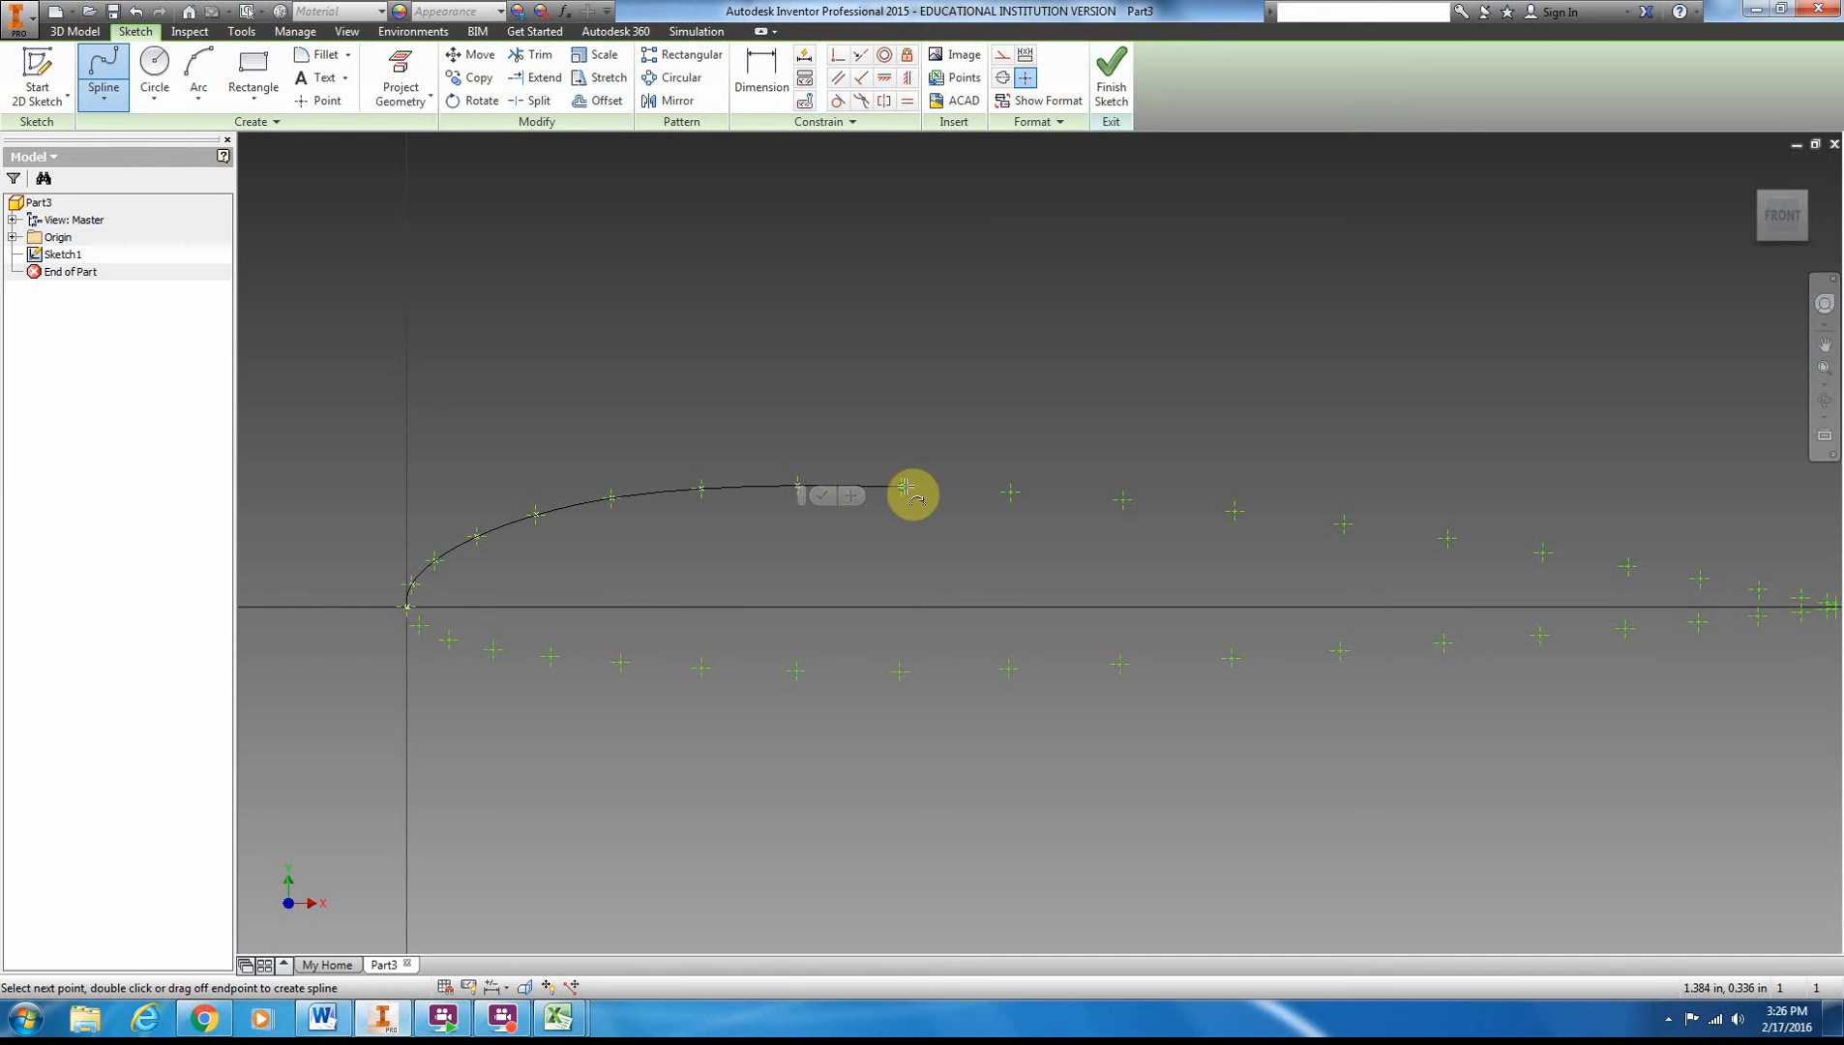
click(905, 486)
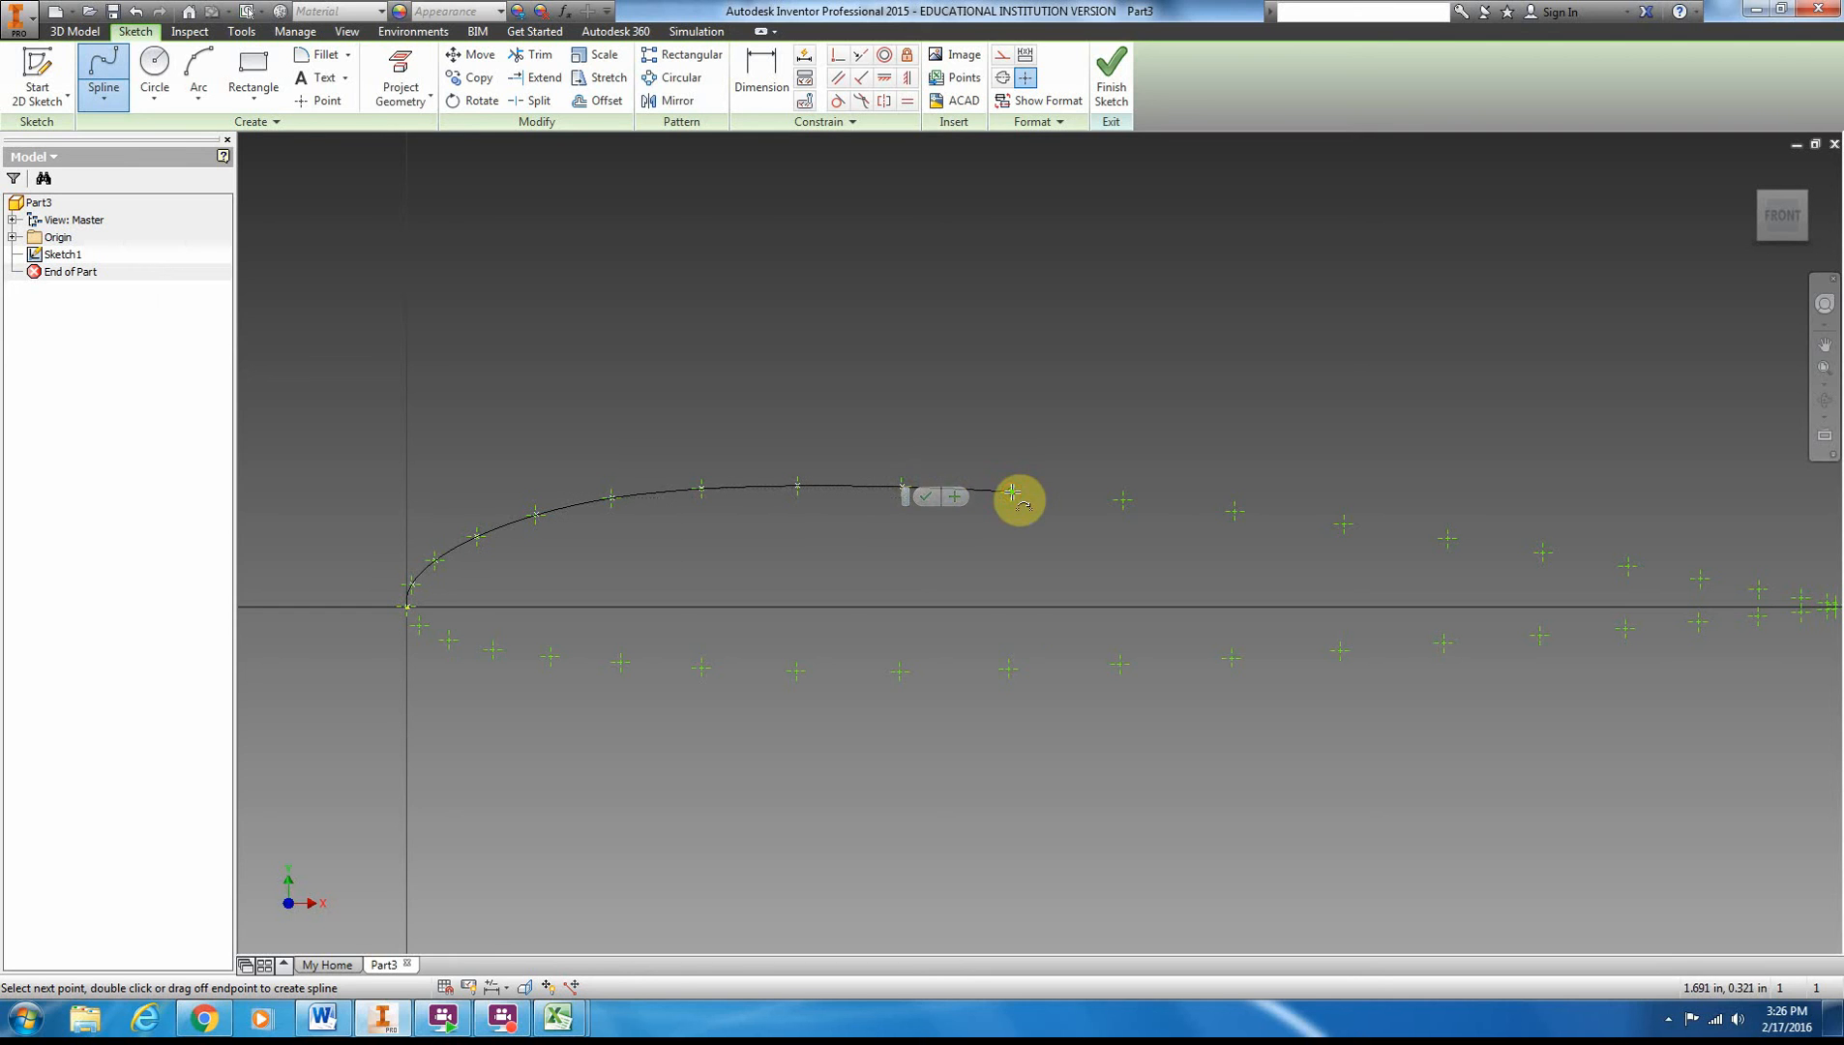
click(1012, 493)
click(1123, 500)
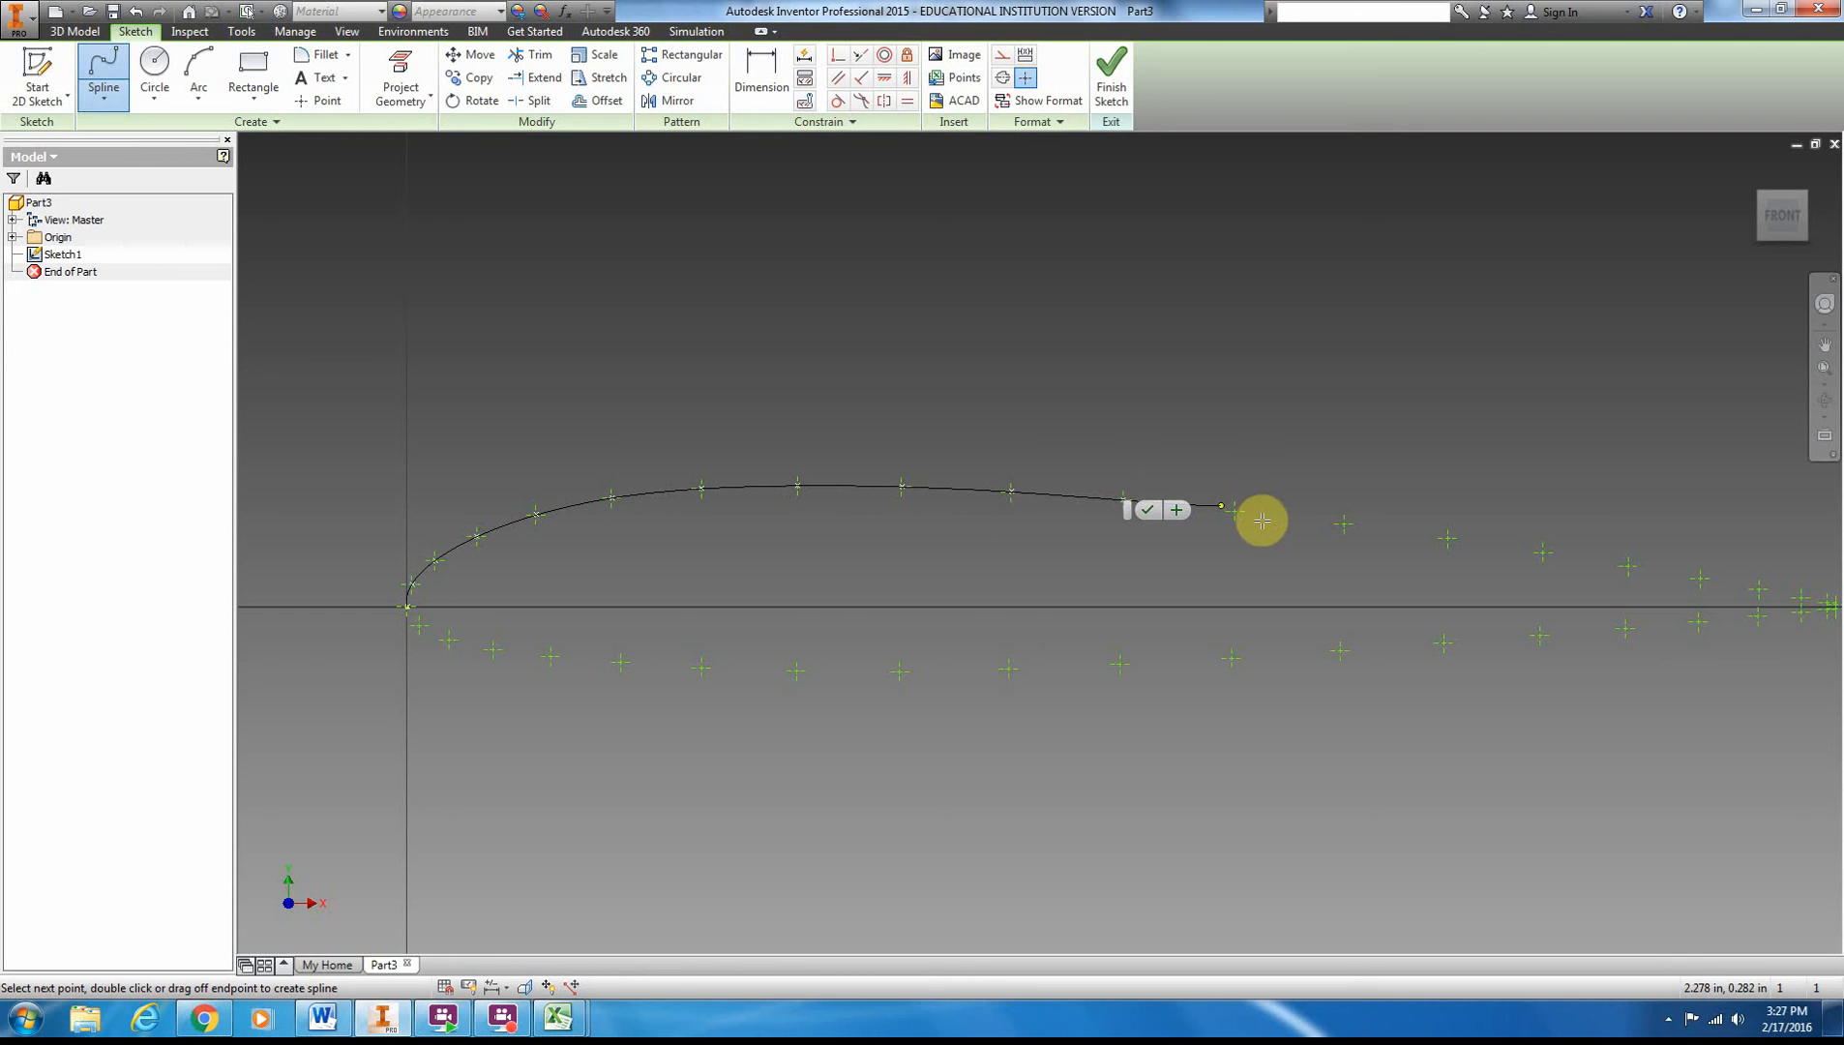
click(1235, 509)
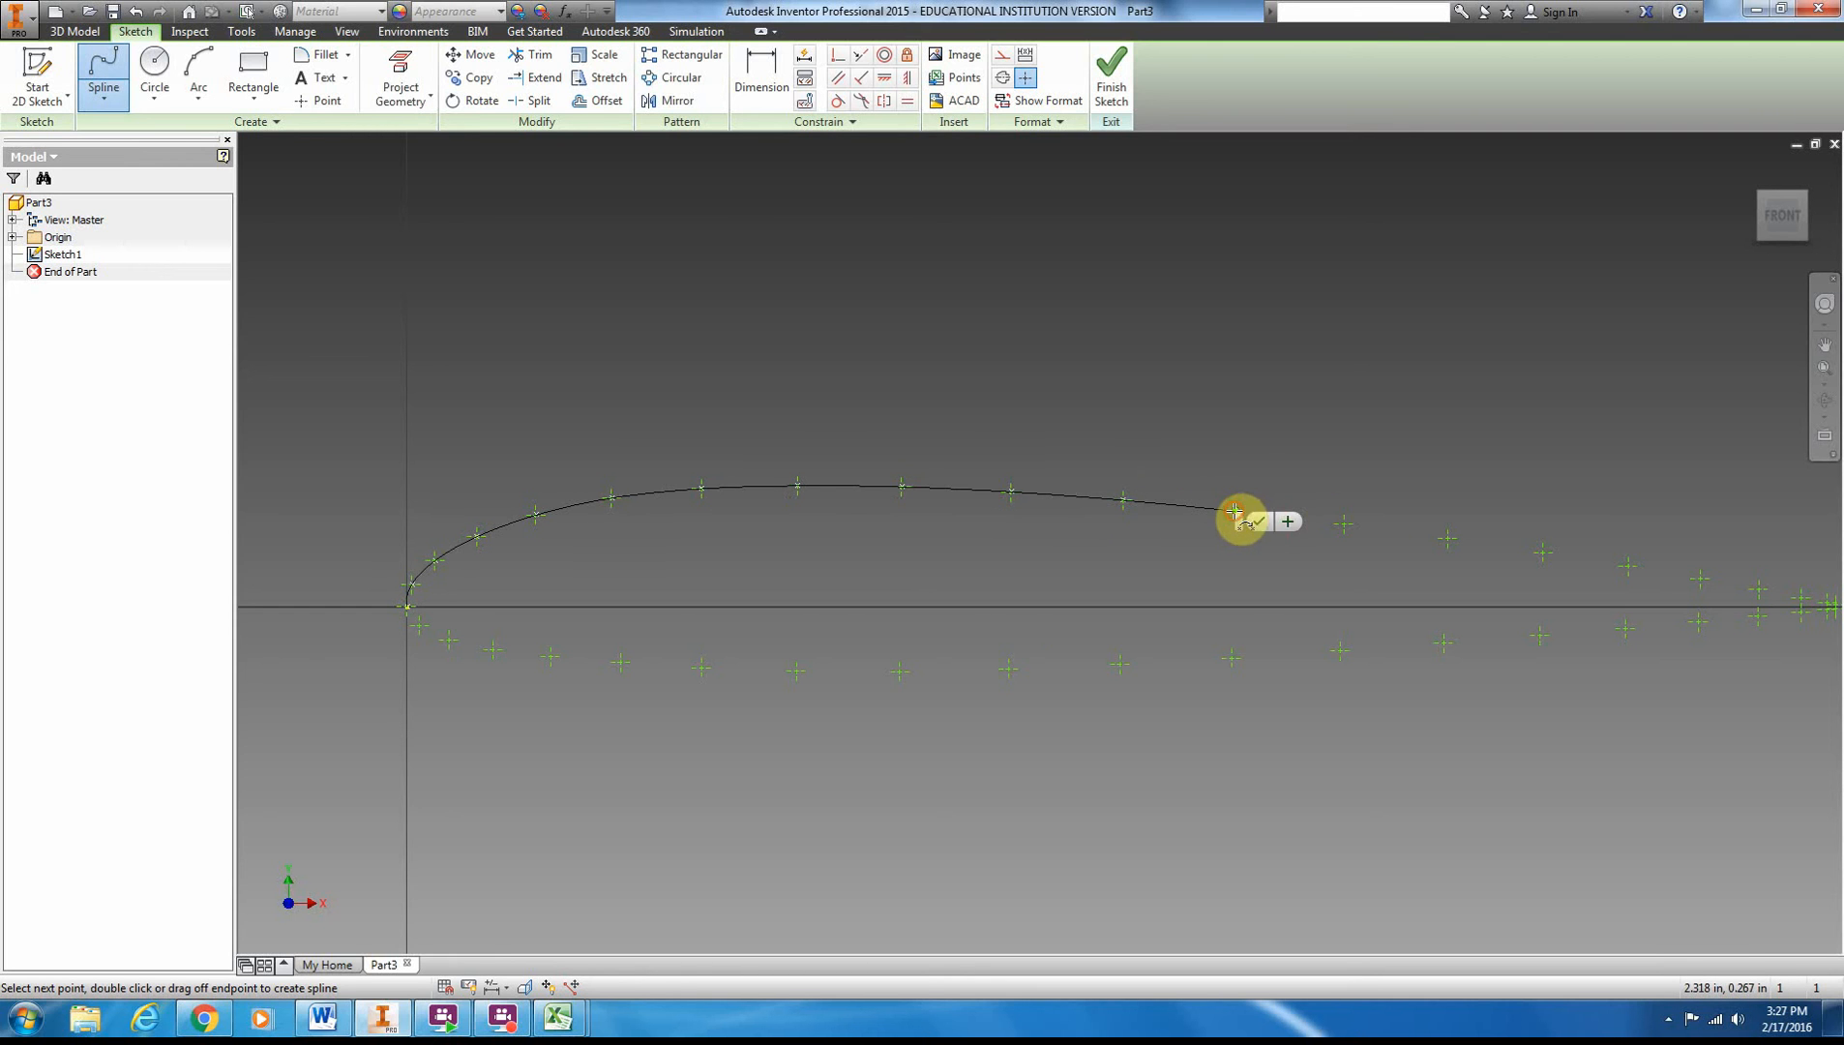
click(1345, 523)
click(1448, 535)
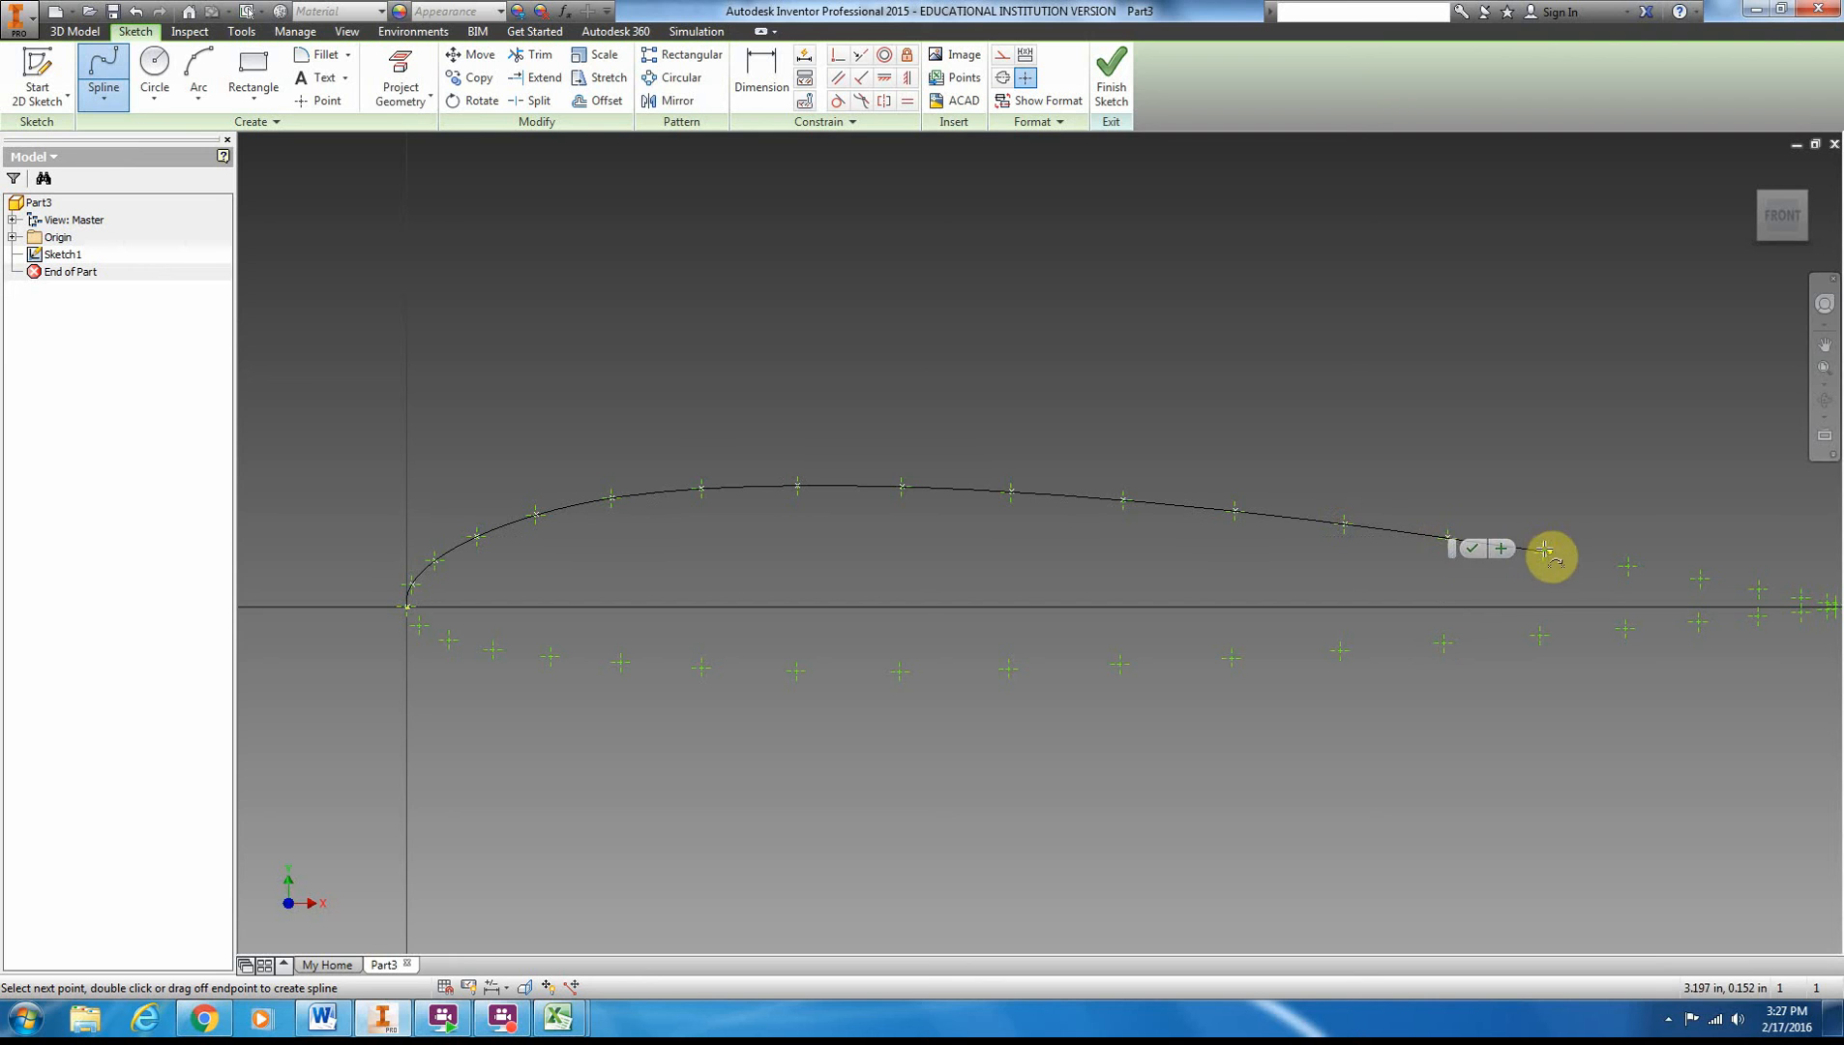
click(1543, 551)
click(1628, 564)
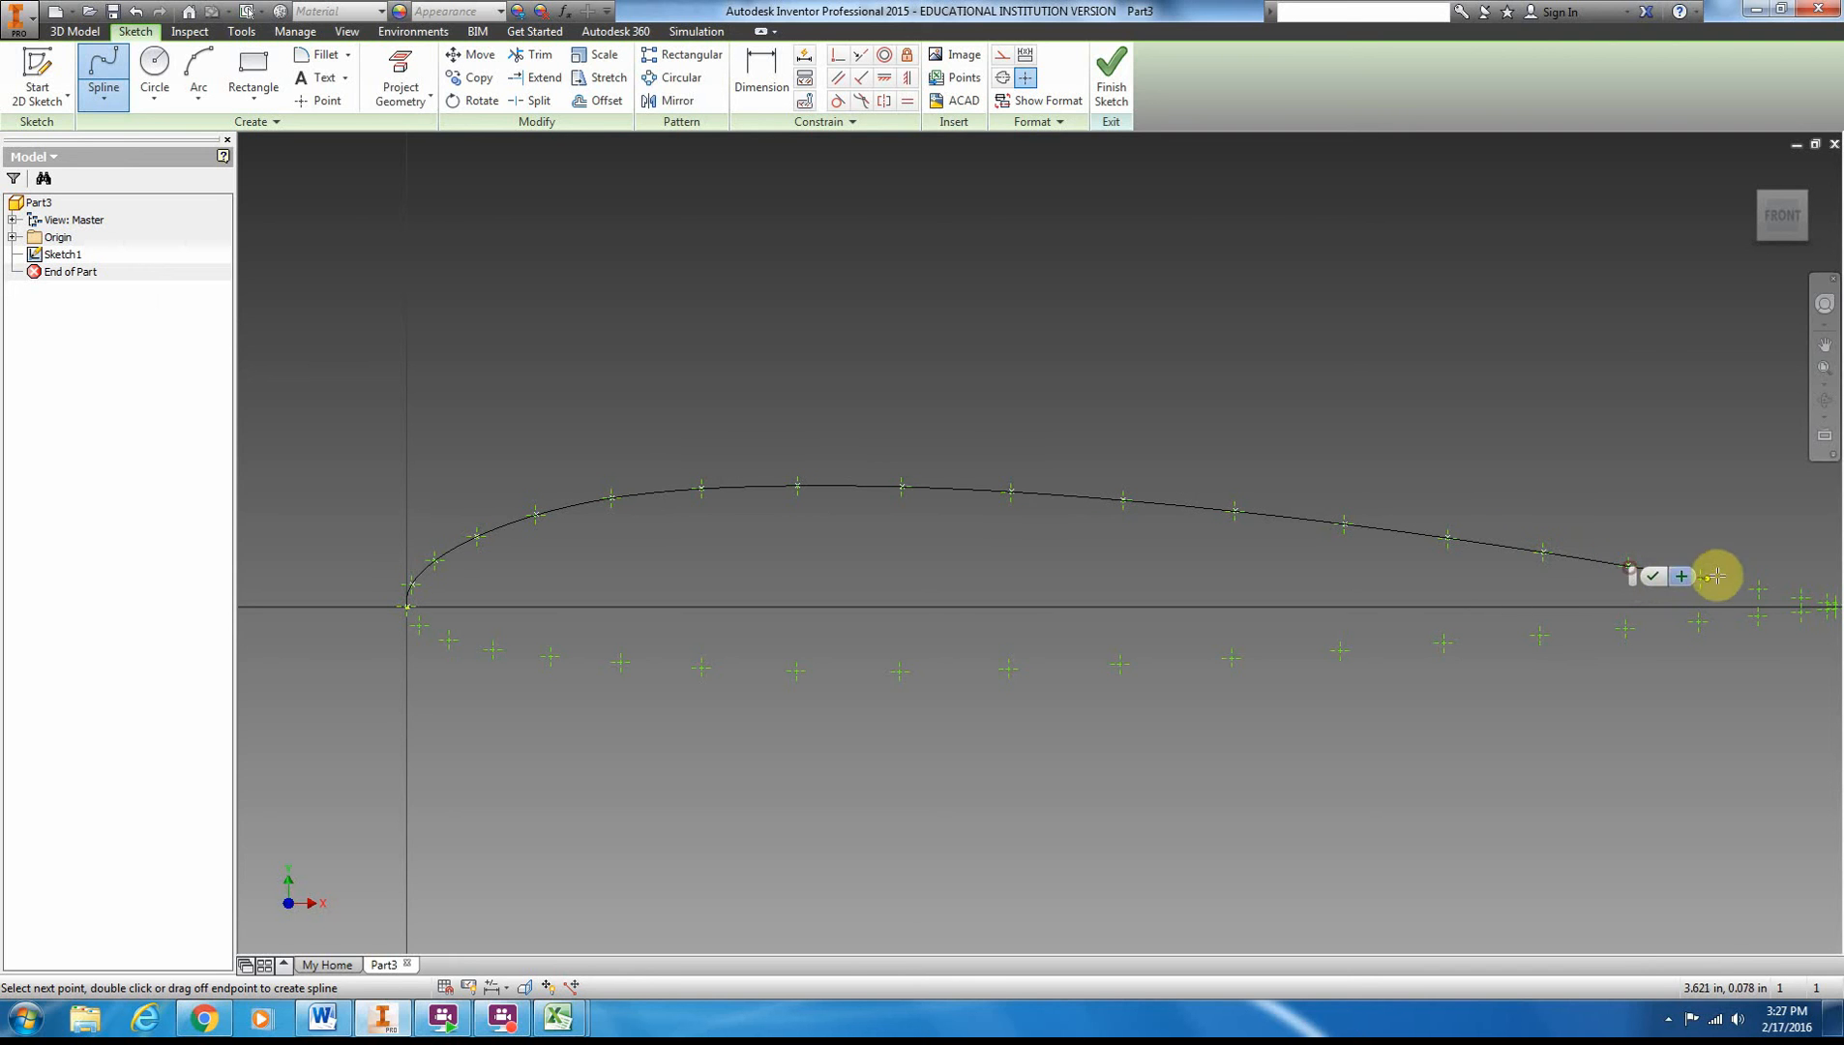
click(1703, 578)
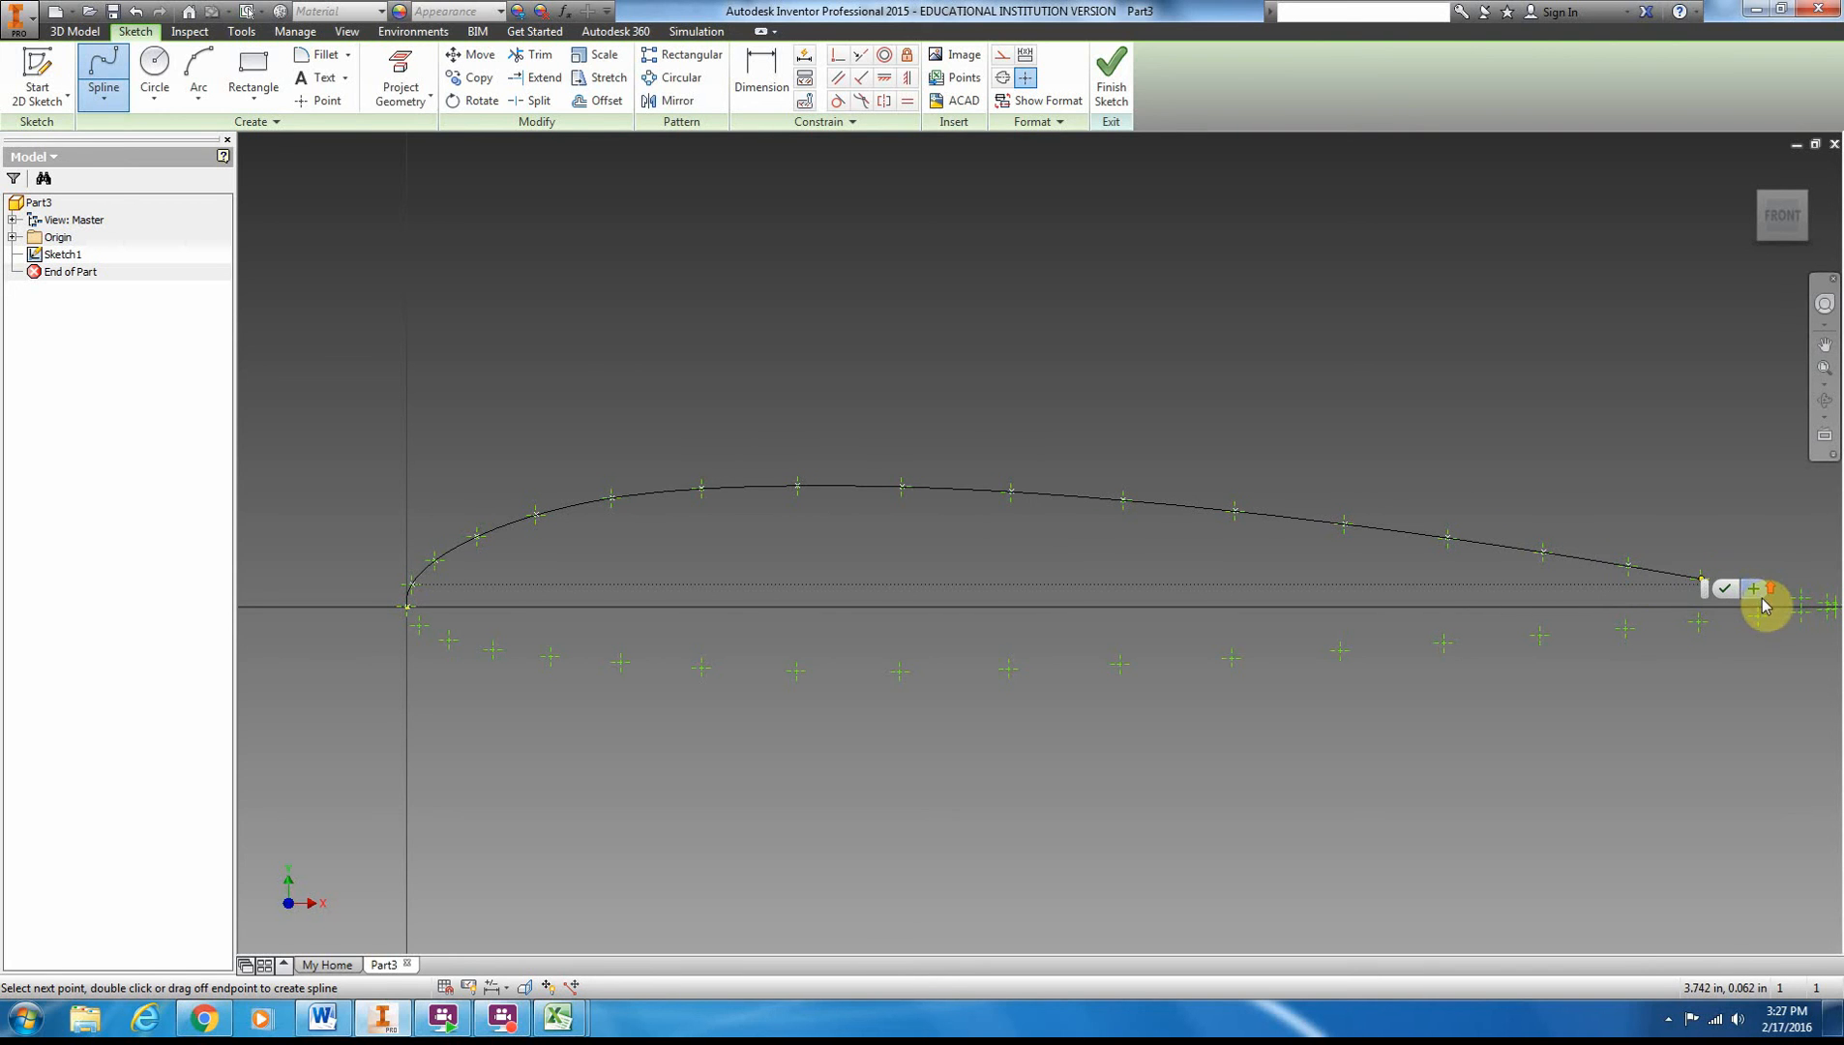
scroll(1763, 604, down, 4)
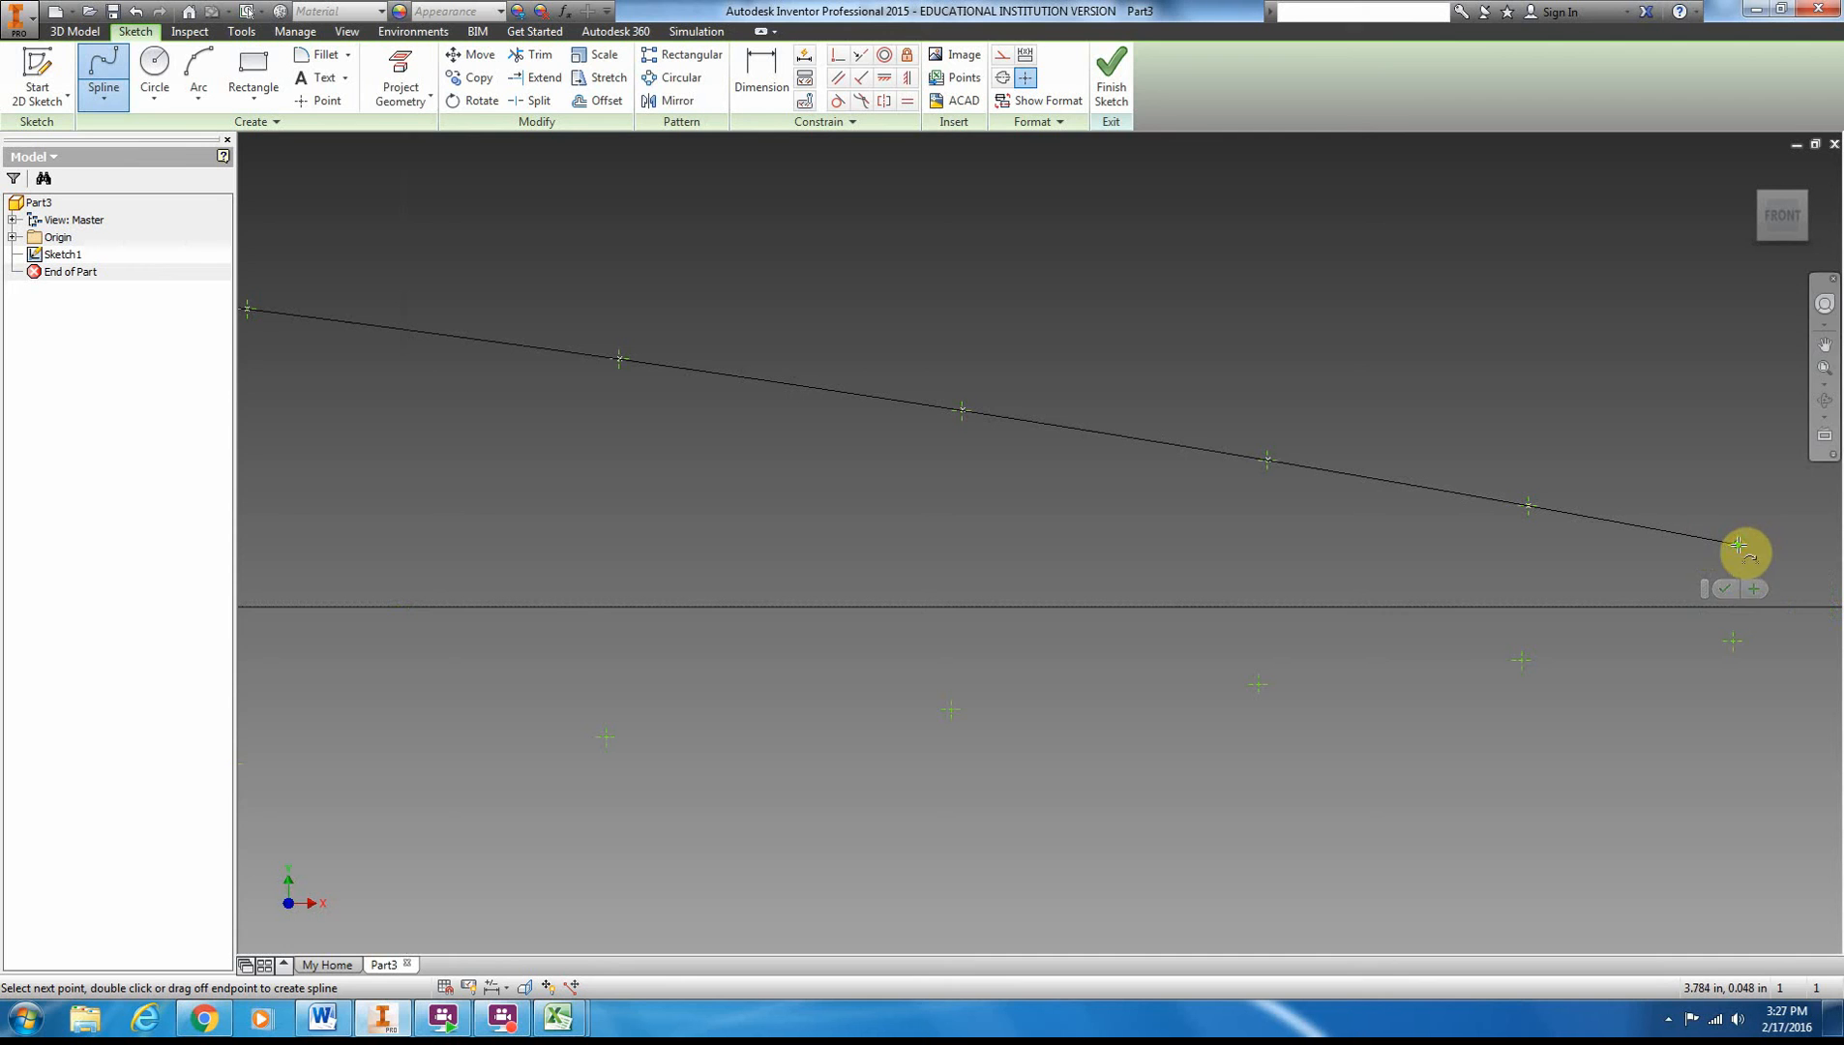
mouse_move(1745, 539)
middle_down()
mouse_move(922, 526)
mouse_move(936, 535)
middle_up()
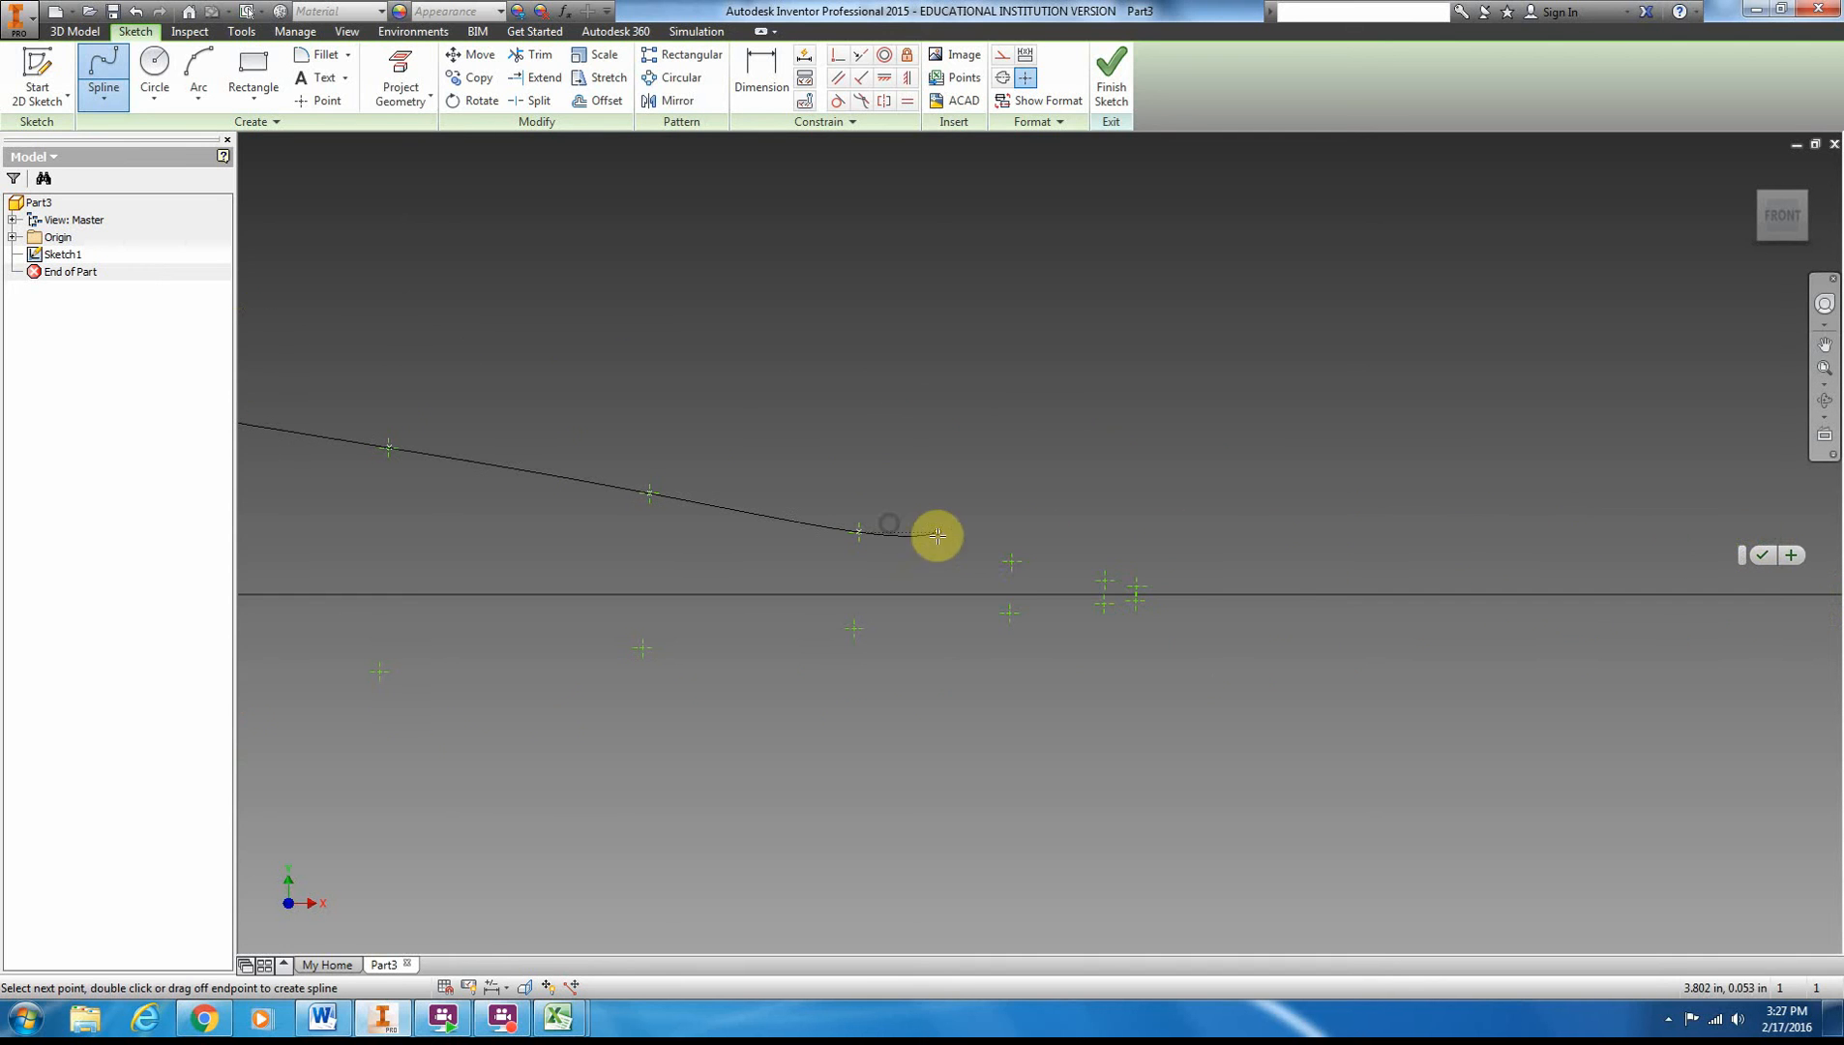
click(998, 561)
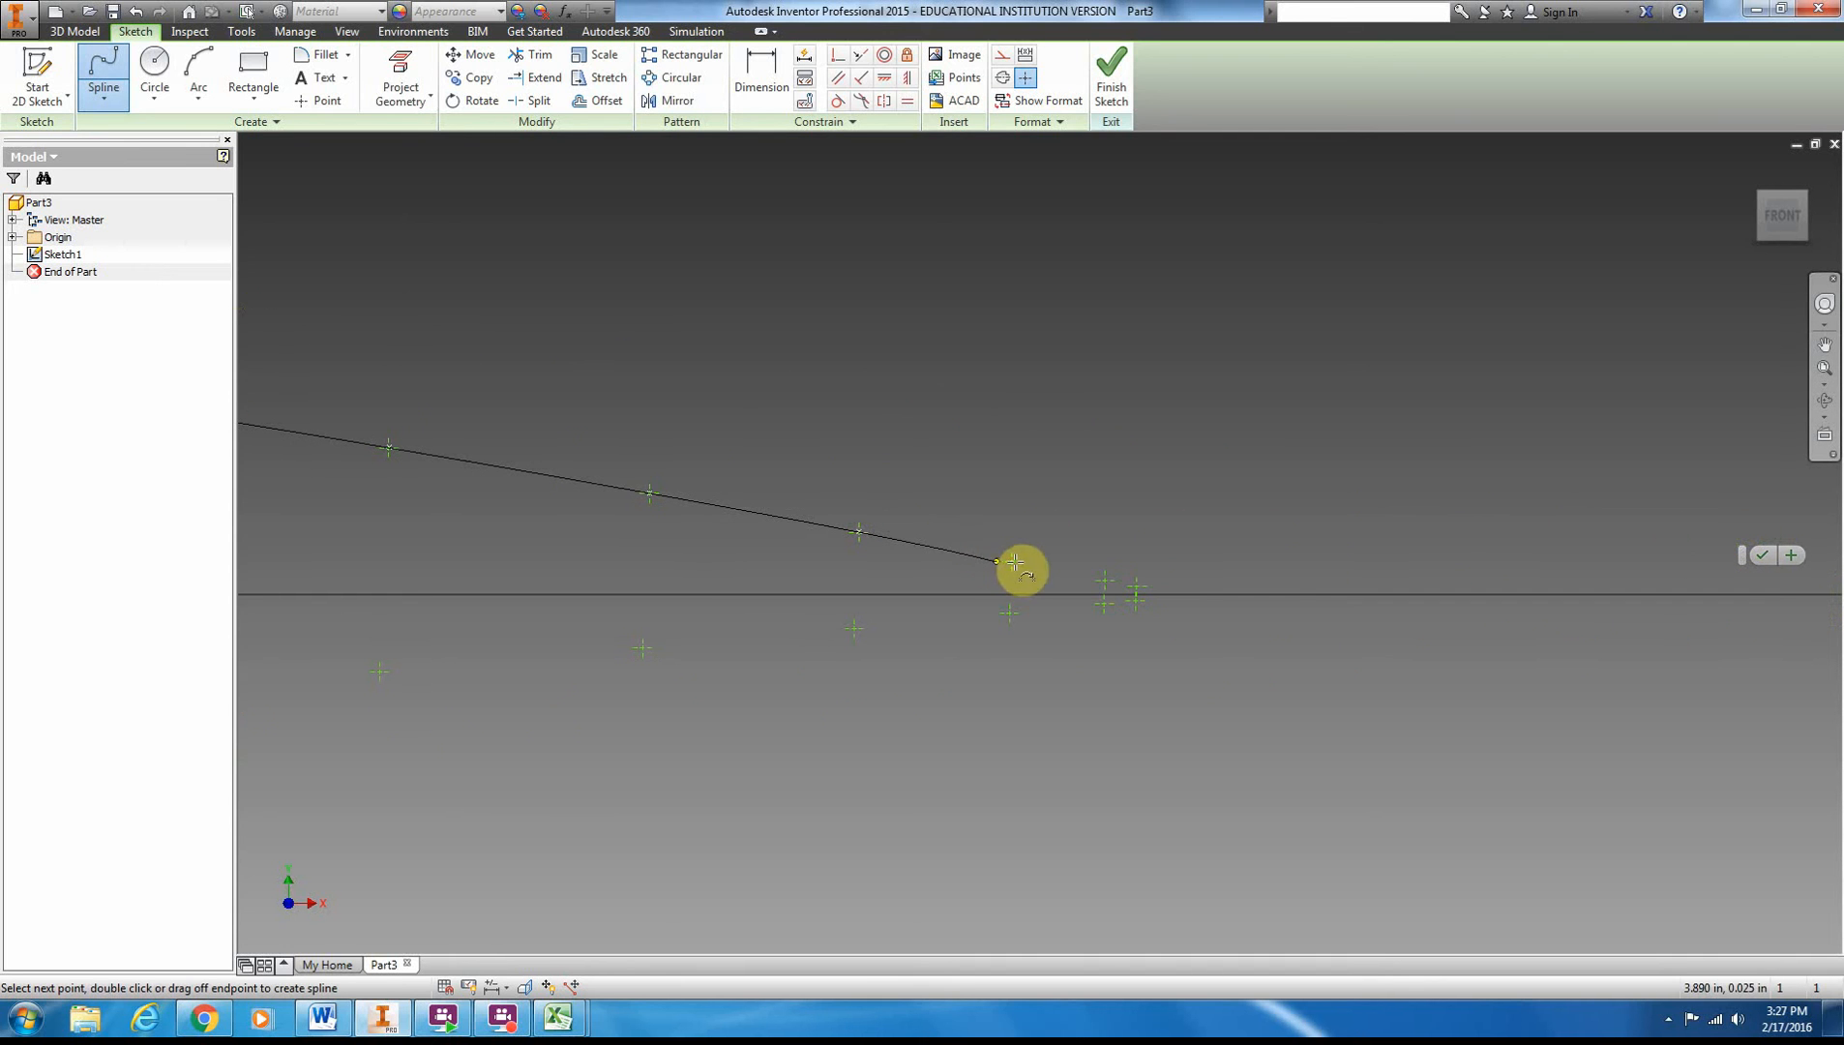
click(1103, 580)
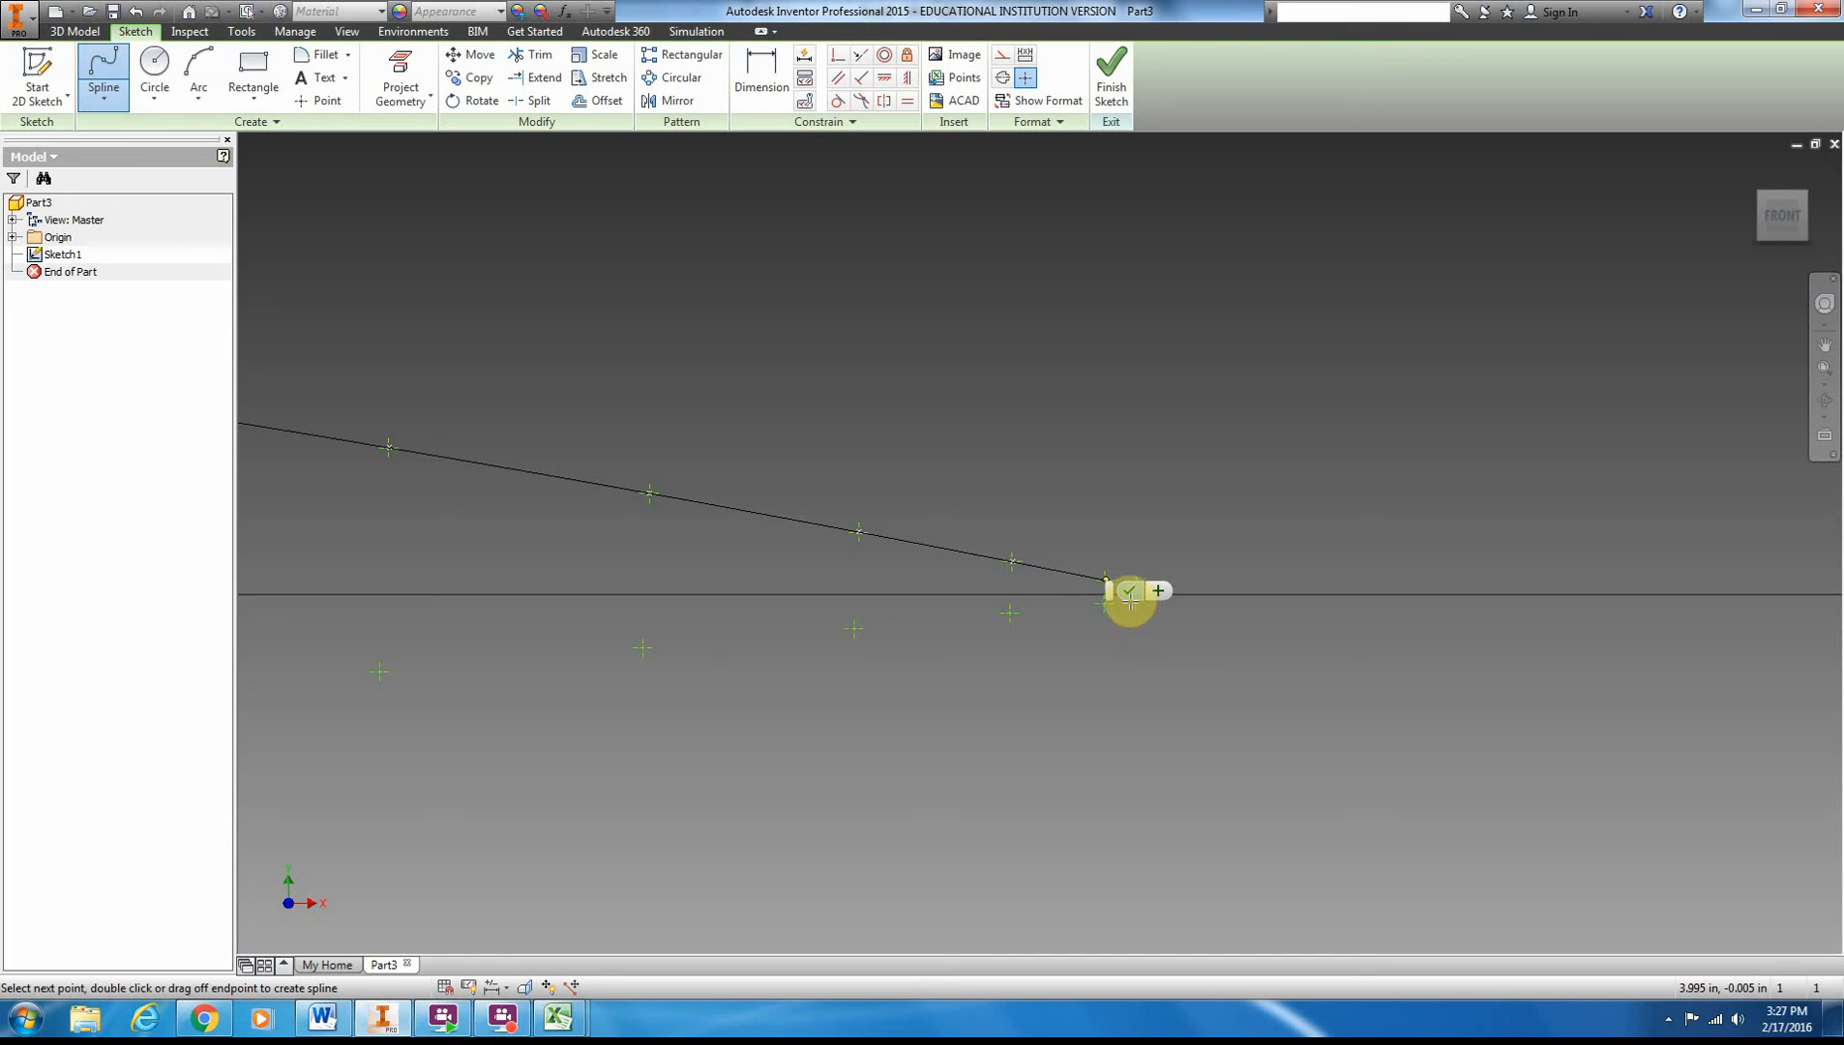
scroll(1148, 575, up, 3)
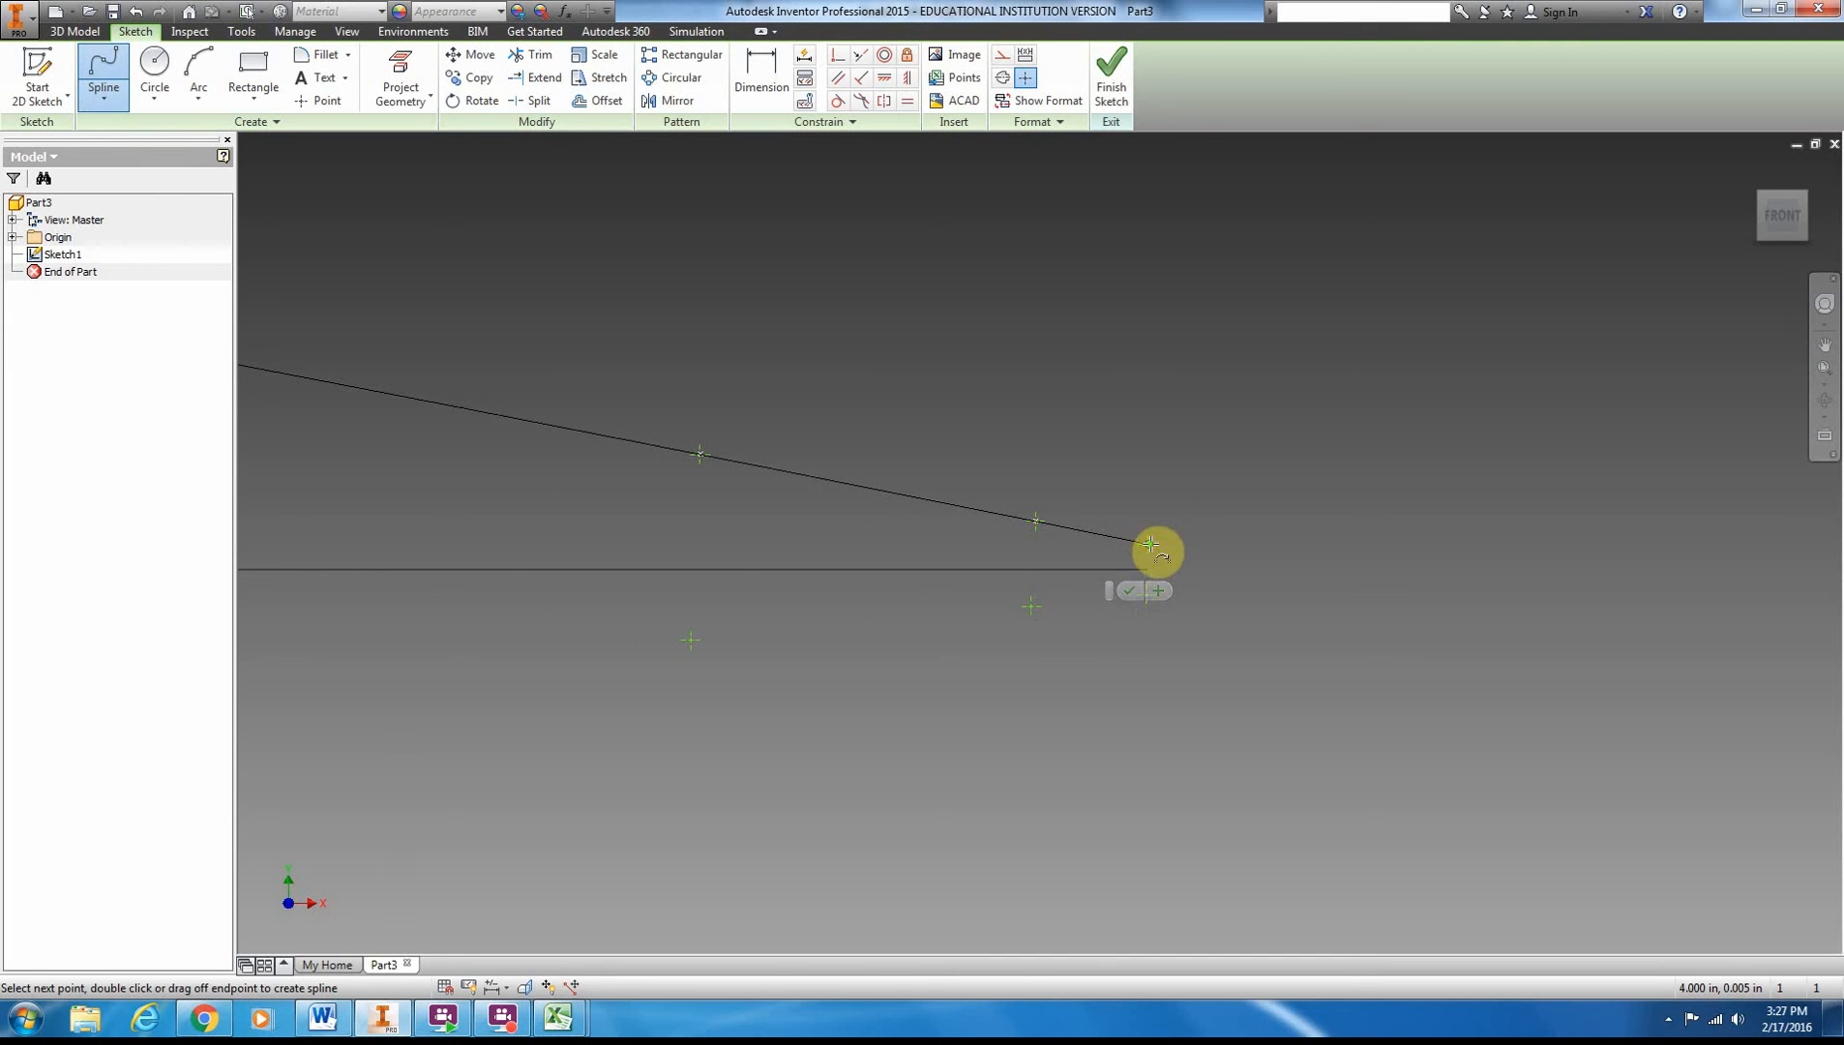
click(1150, 546)
click(1171, 553)
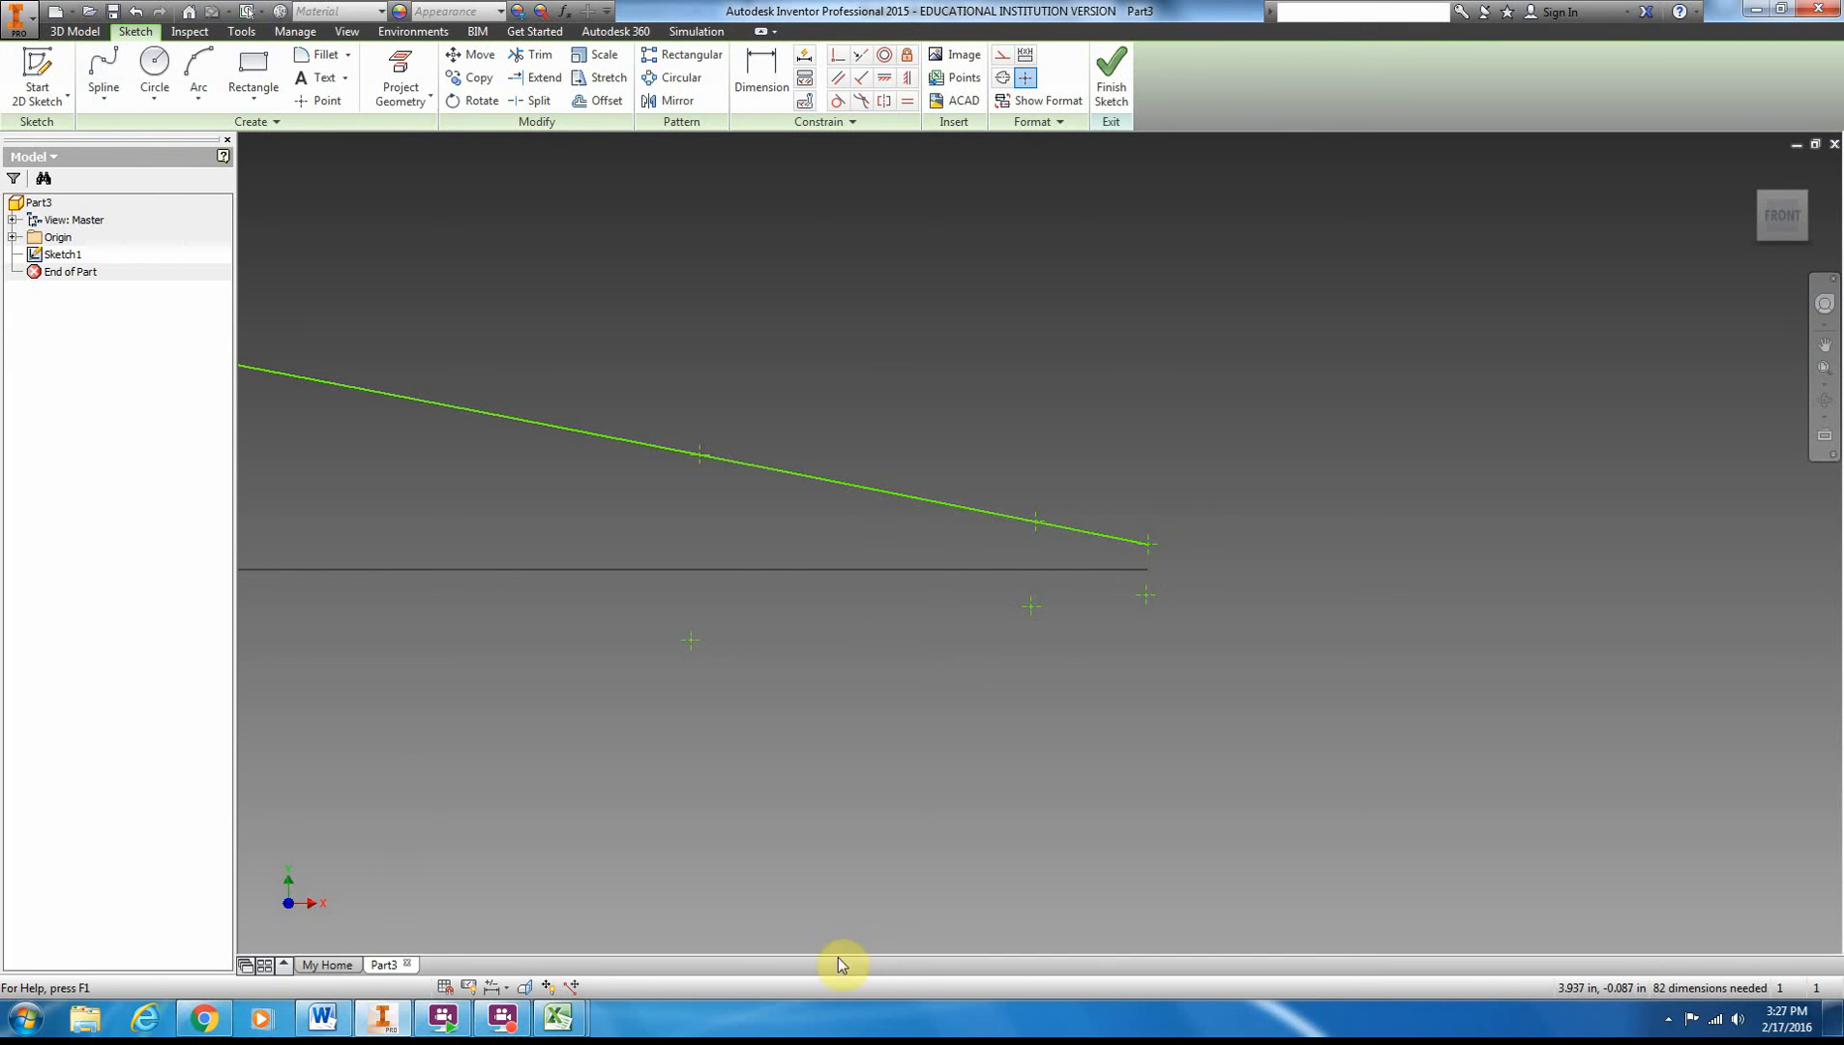
- Draw a second interpolation spline from the origin through the lower-surface points in order, ending at the lower trailing-edge point
middle_drag(543, 609, 1041, 588)
scroll(868, 611, up, 5)
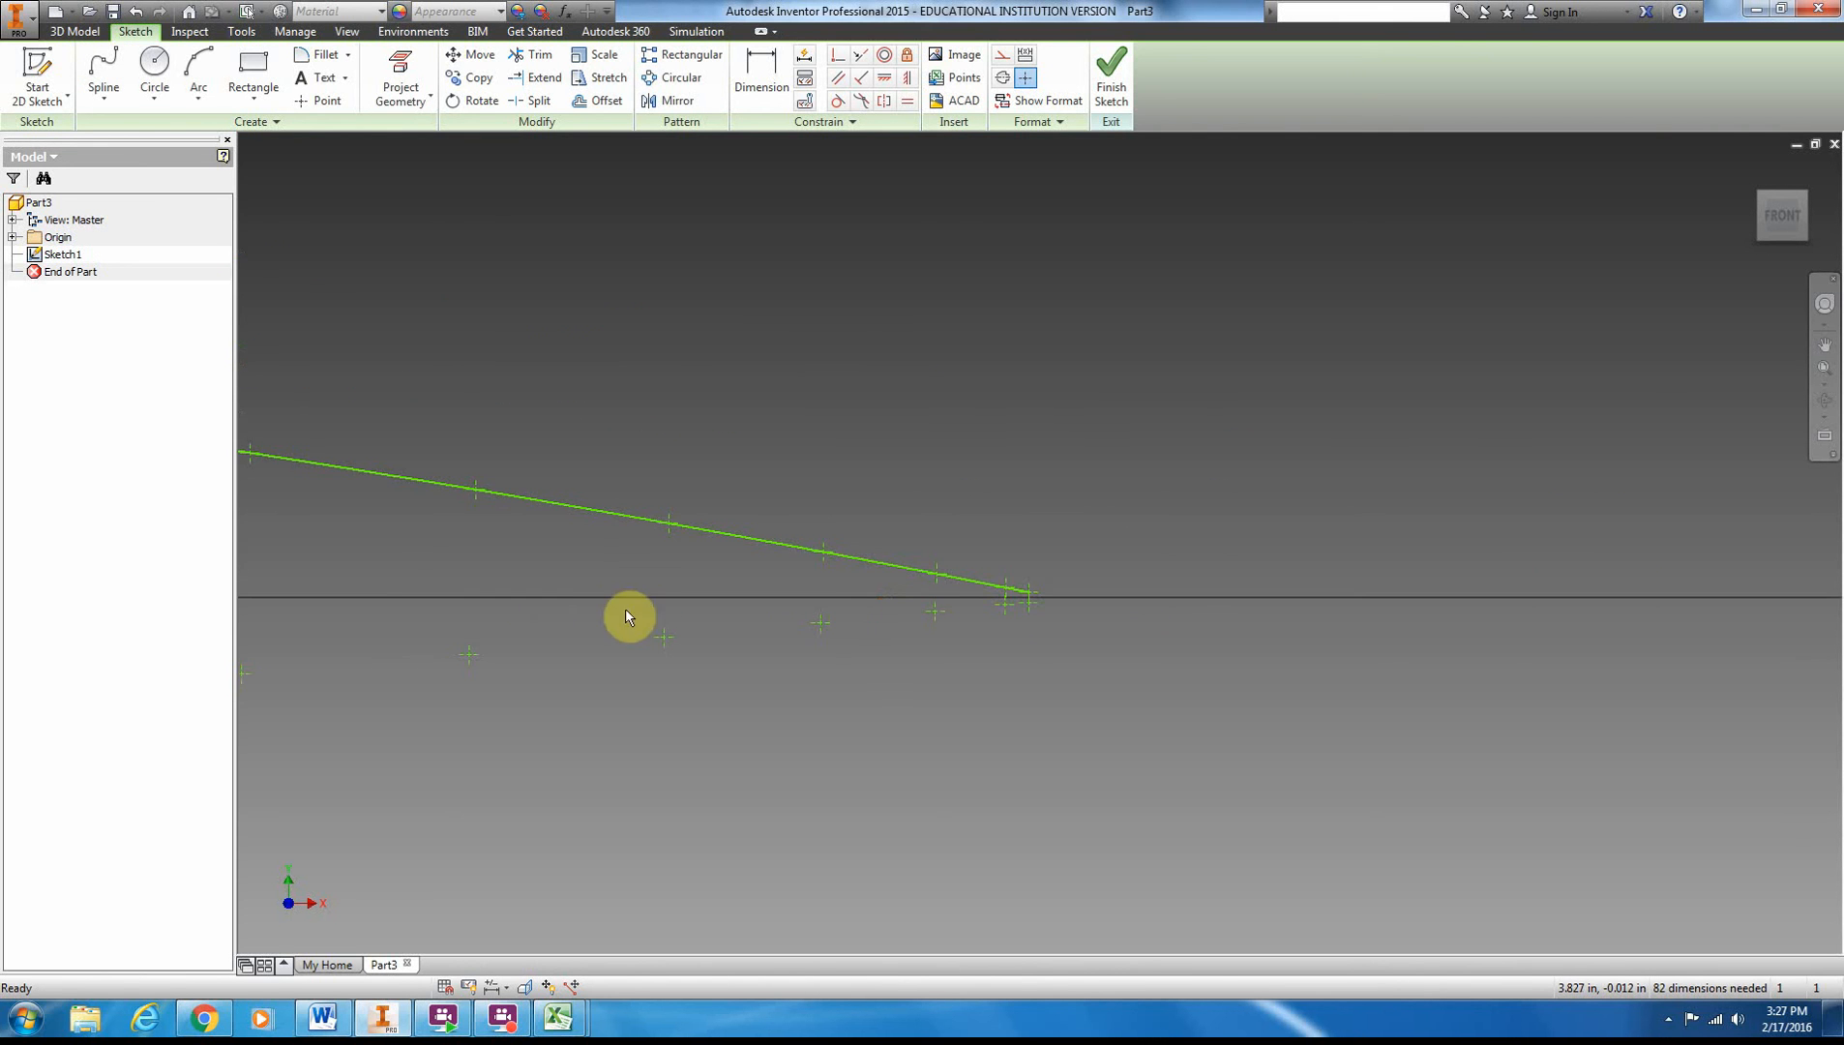
mouse_move(421, 561)
middle_down()
mouse_move(654, 577)
mouse_move(1380, 522)
middle_up()
middle_drag(411, 486, 1282, 436)
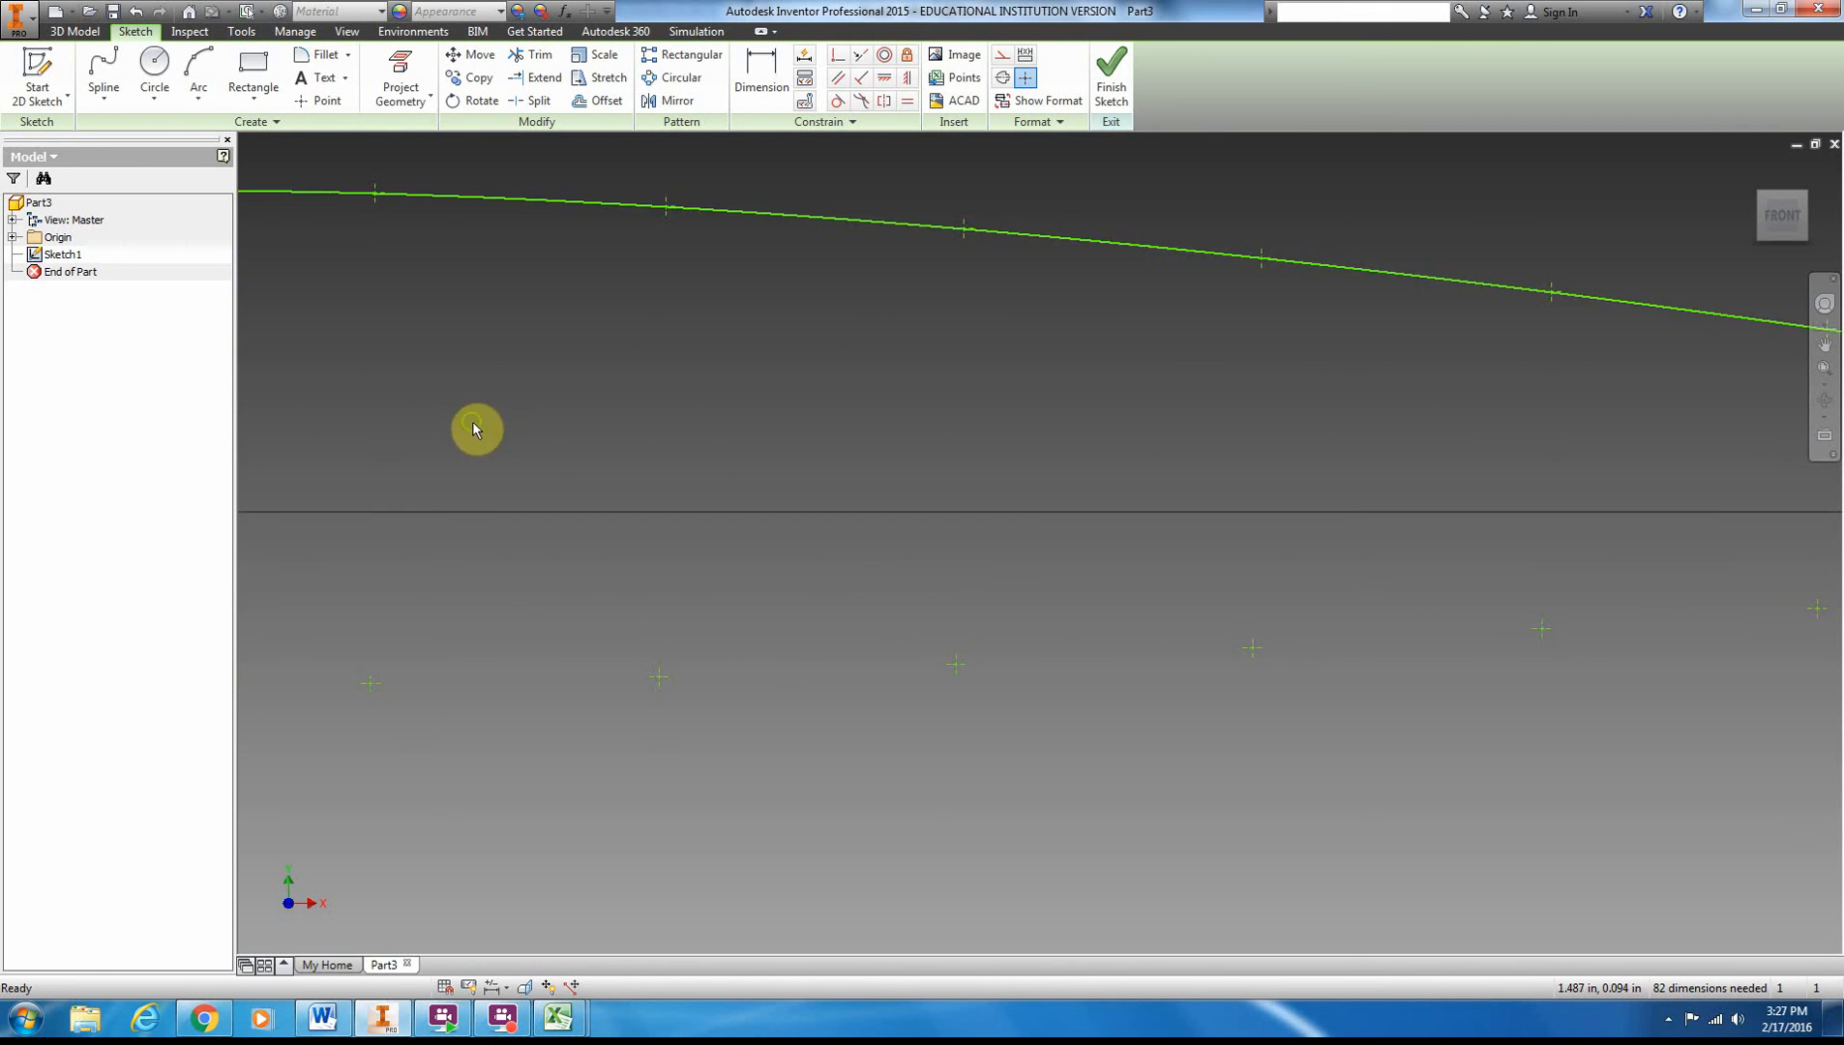
mouse_move(477, 430)
middle_down()
mouse_move(1359, 430)
mouse_move(761, 403)
mouse_move(955, 378)
middle_up()
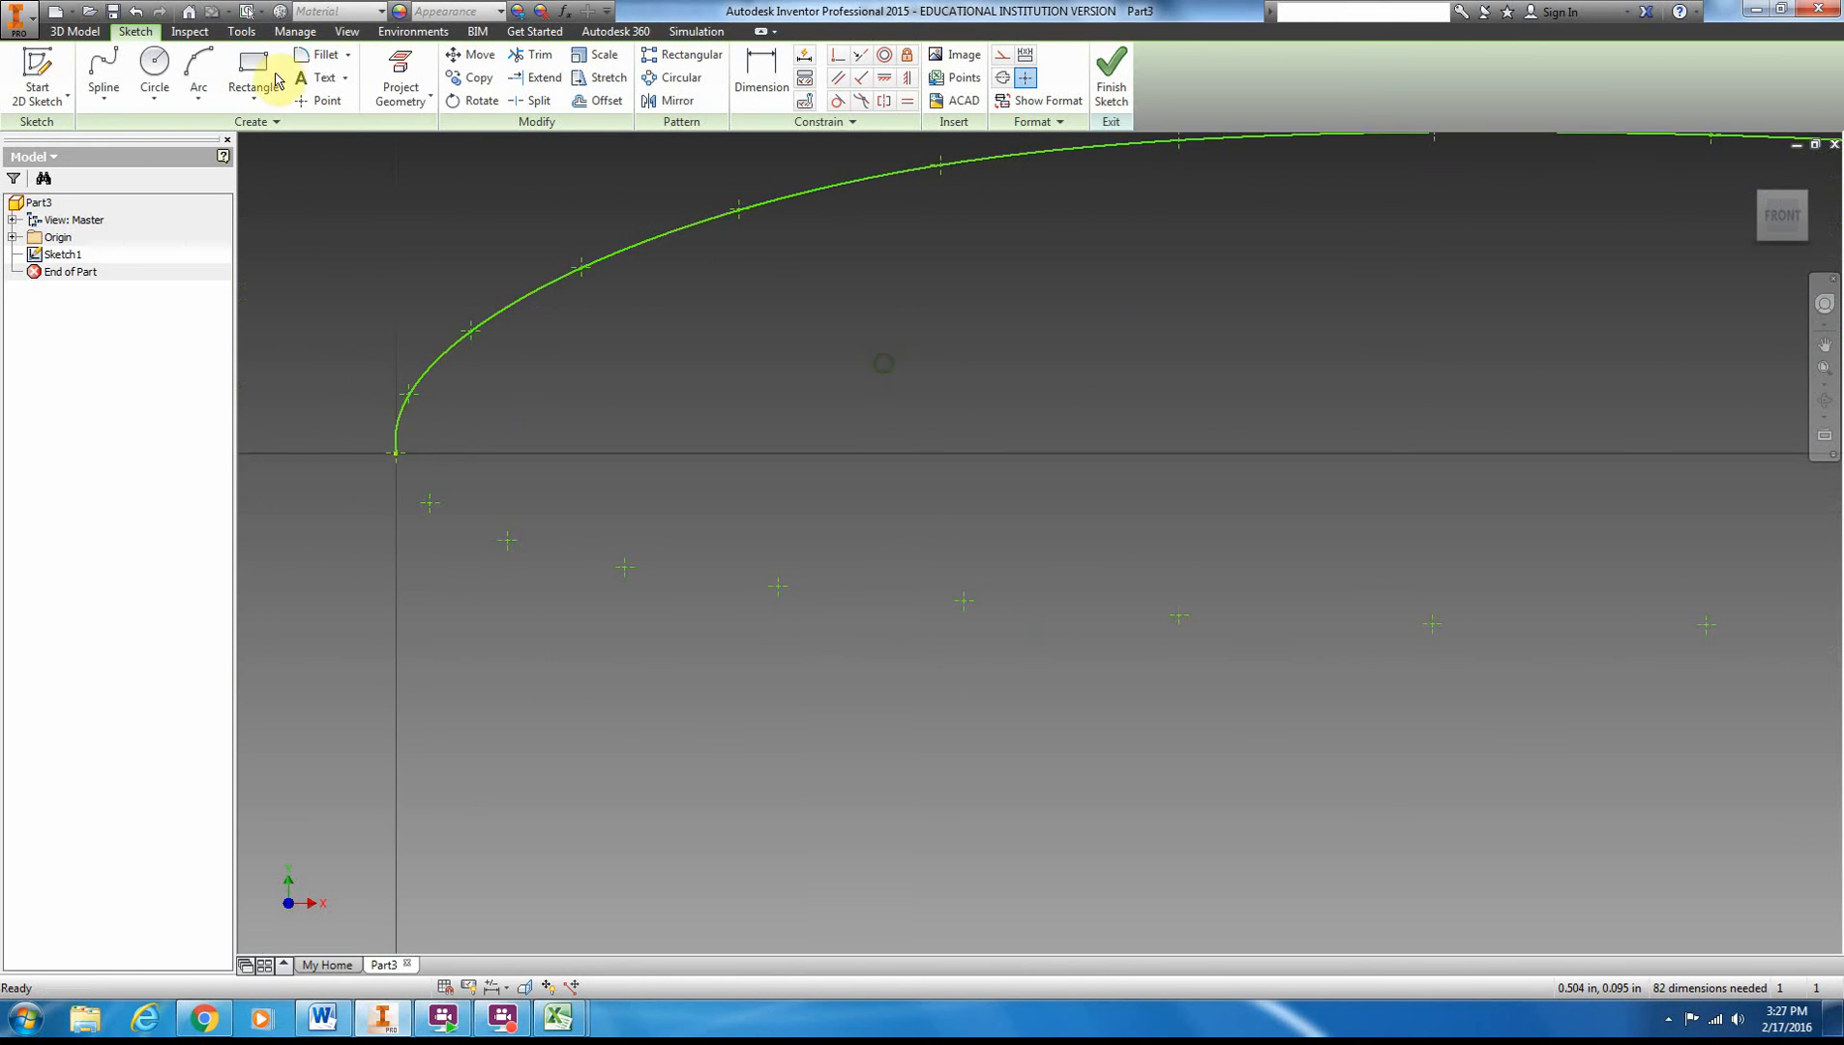
click(104, 69)
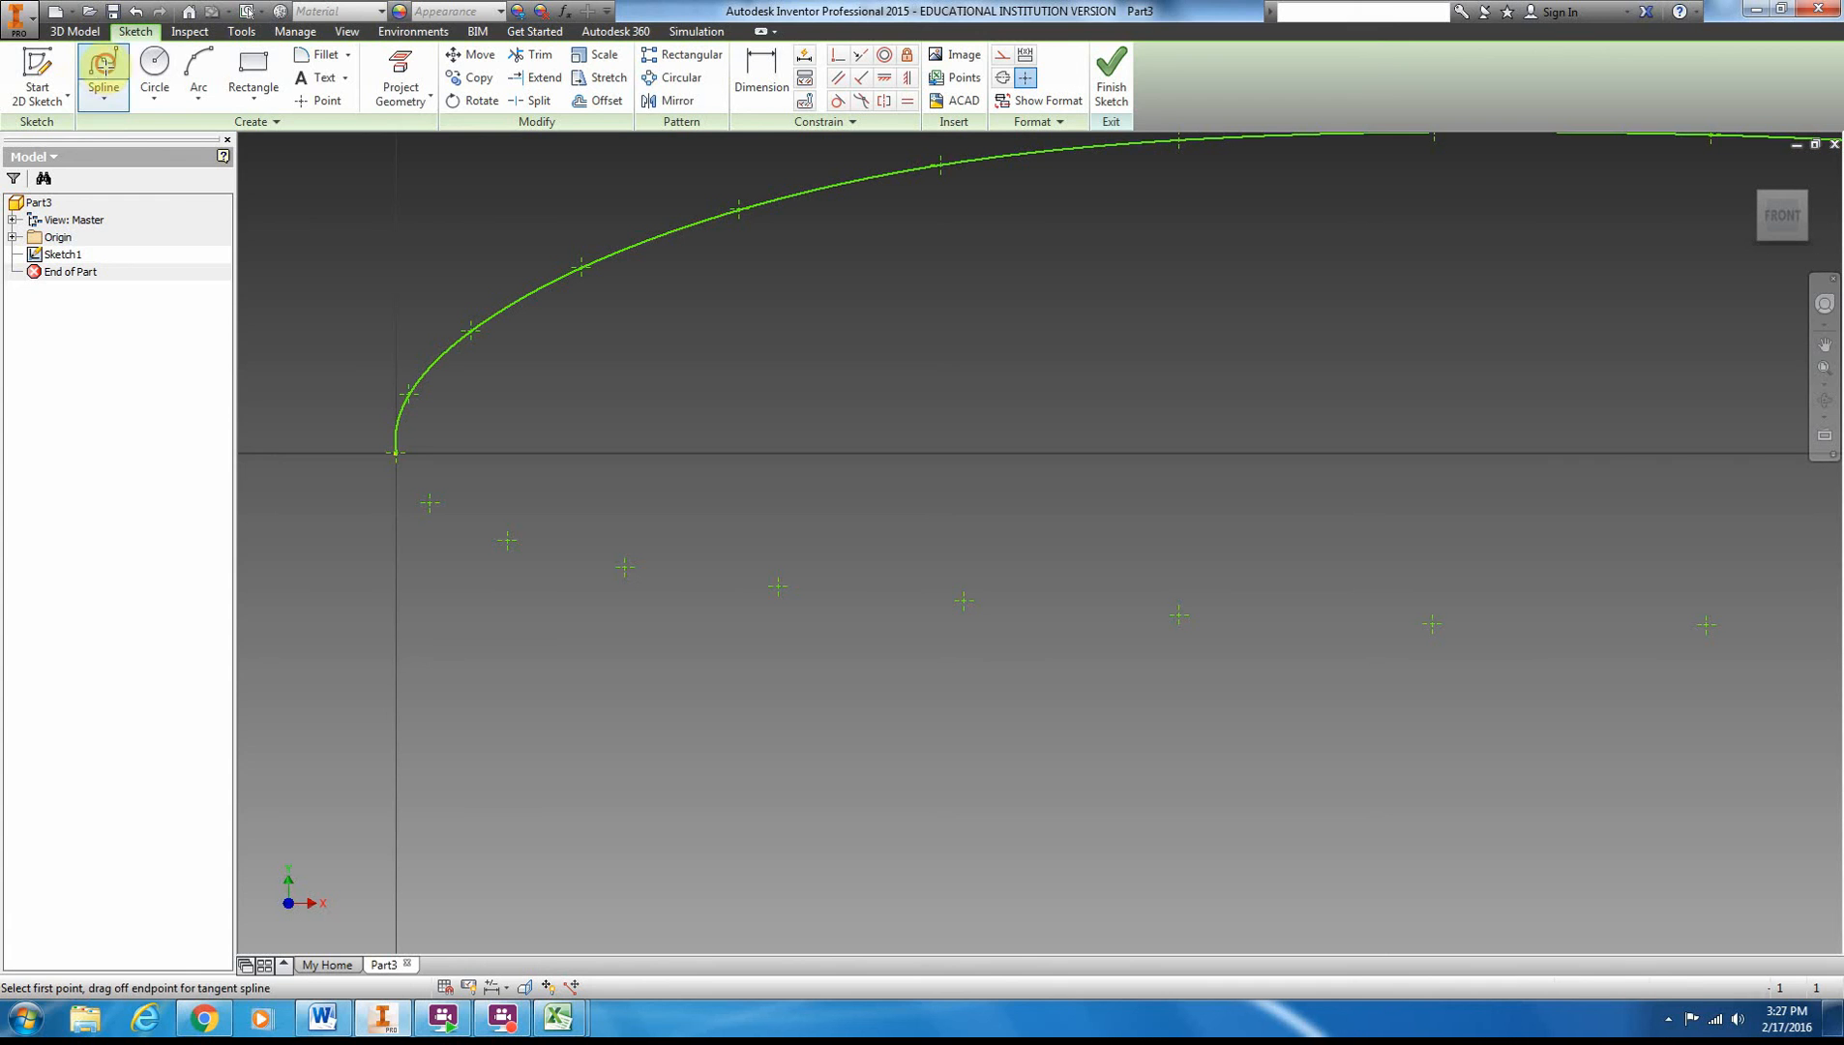
click(396, 452)
click(428, 504)
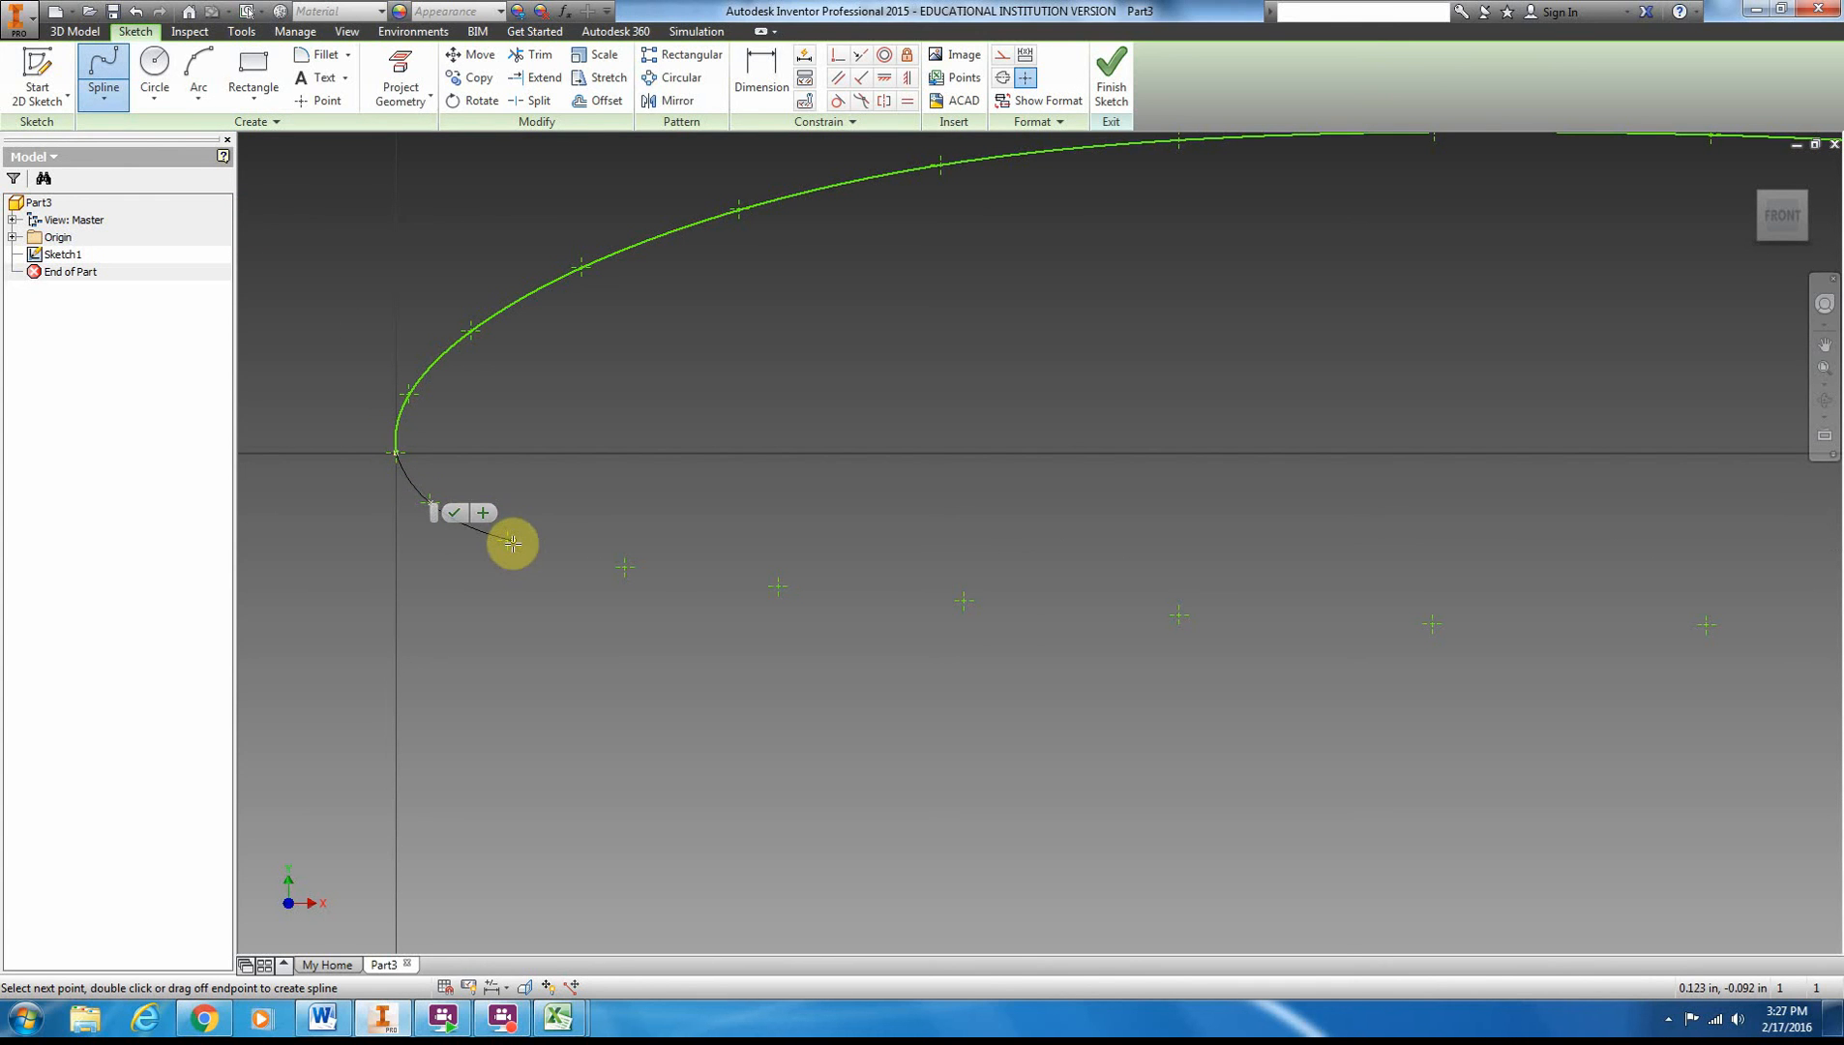
click(508, 540)
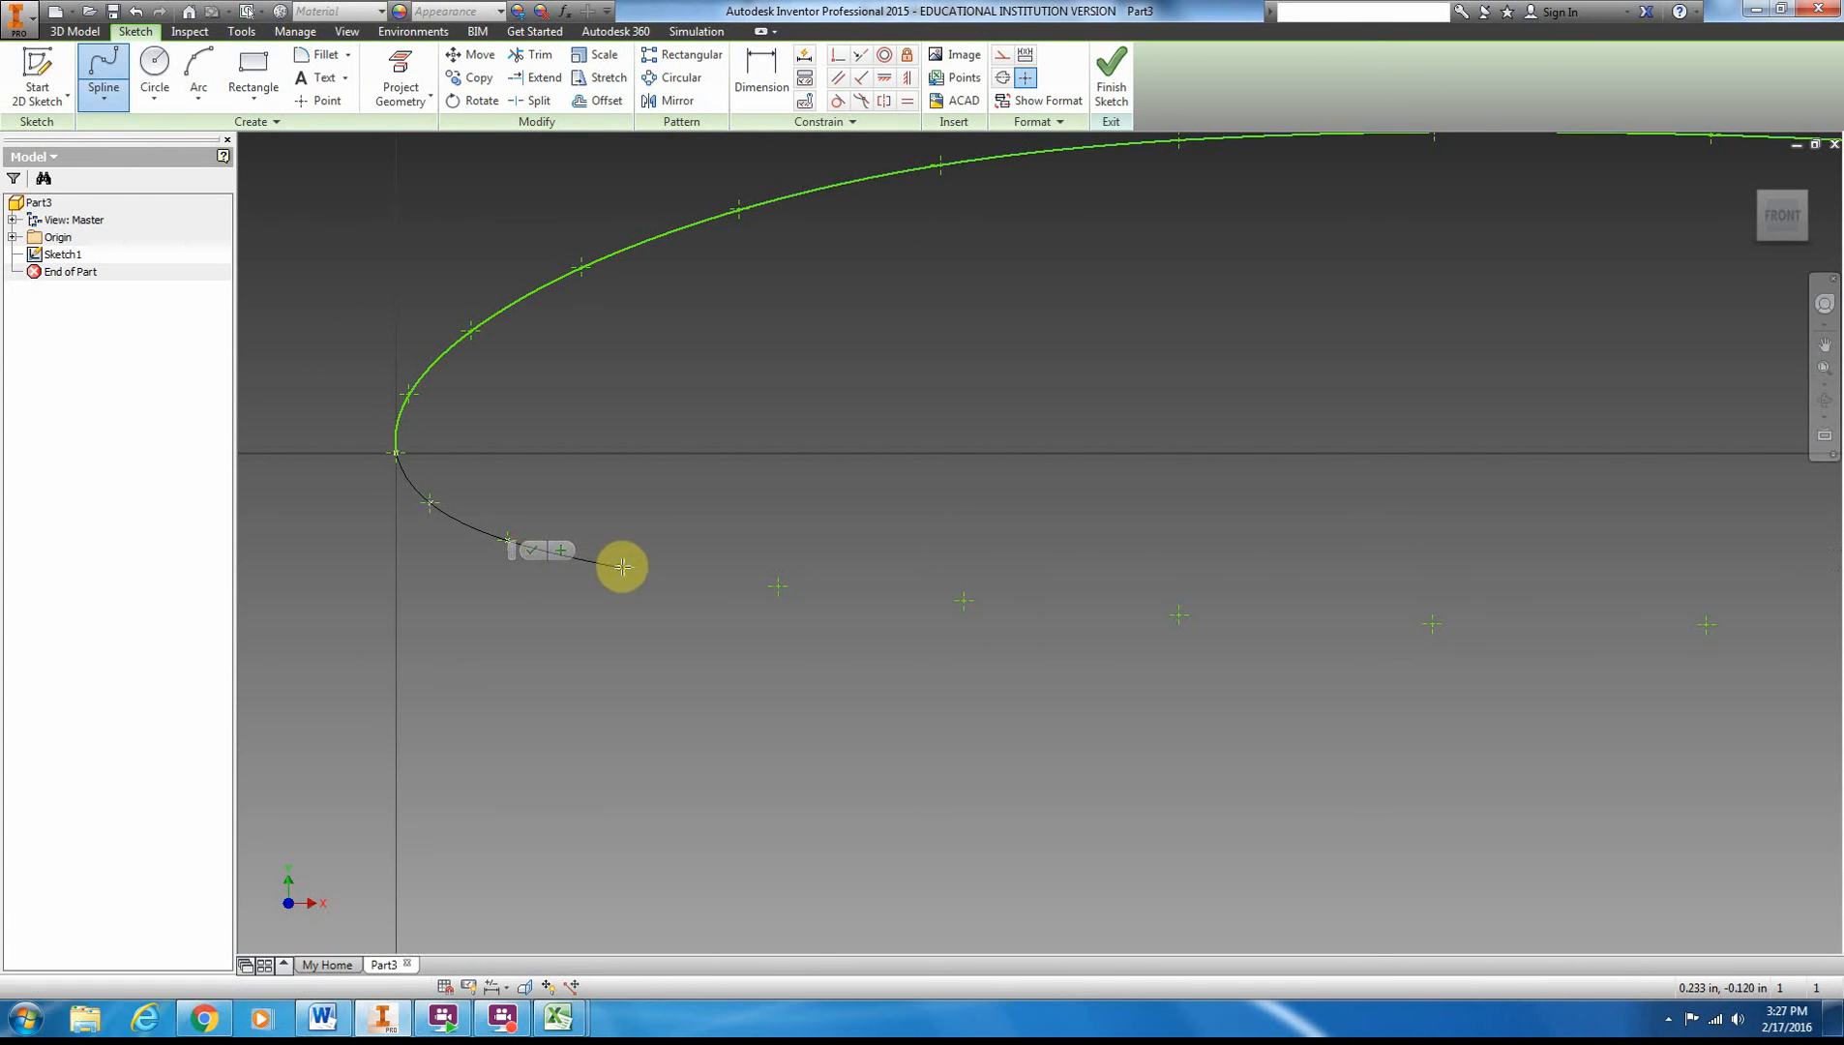
click(624, 567)
click(779, 585)
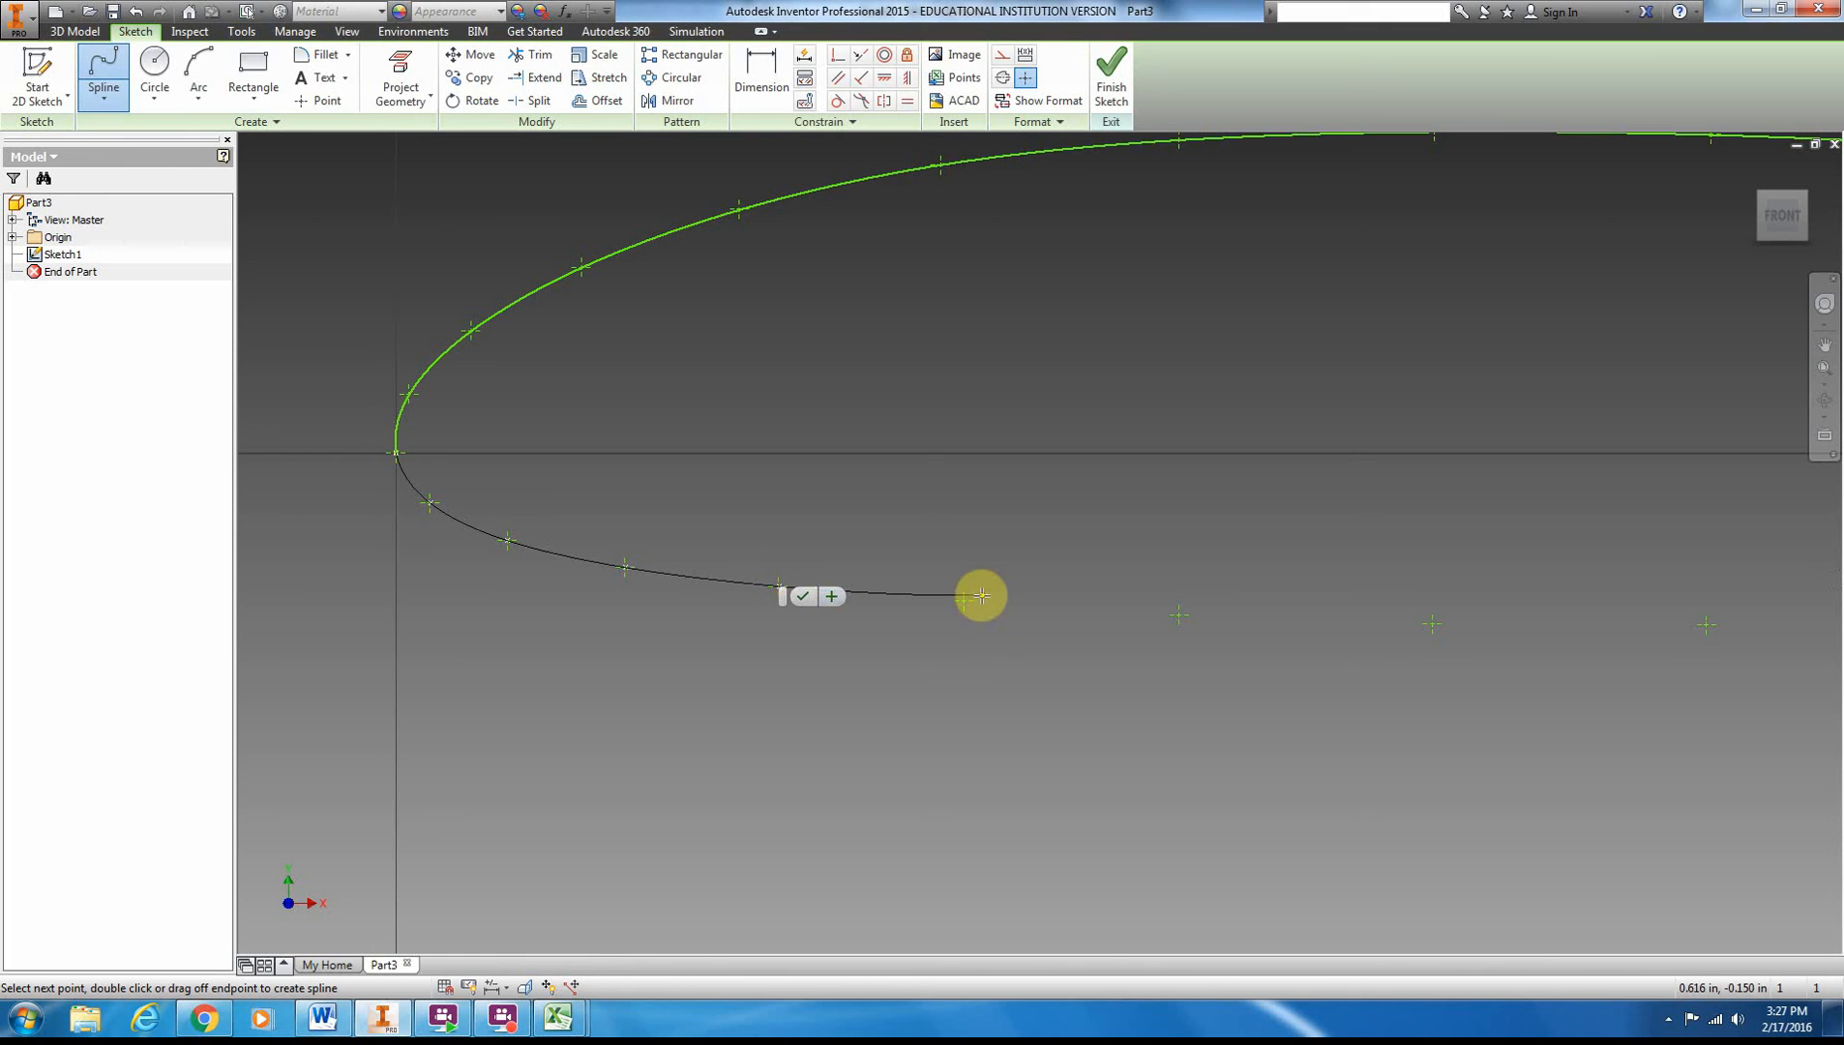
click(965, 601)
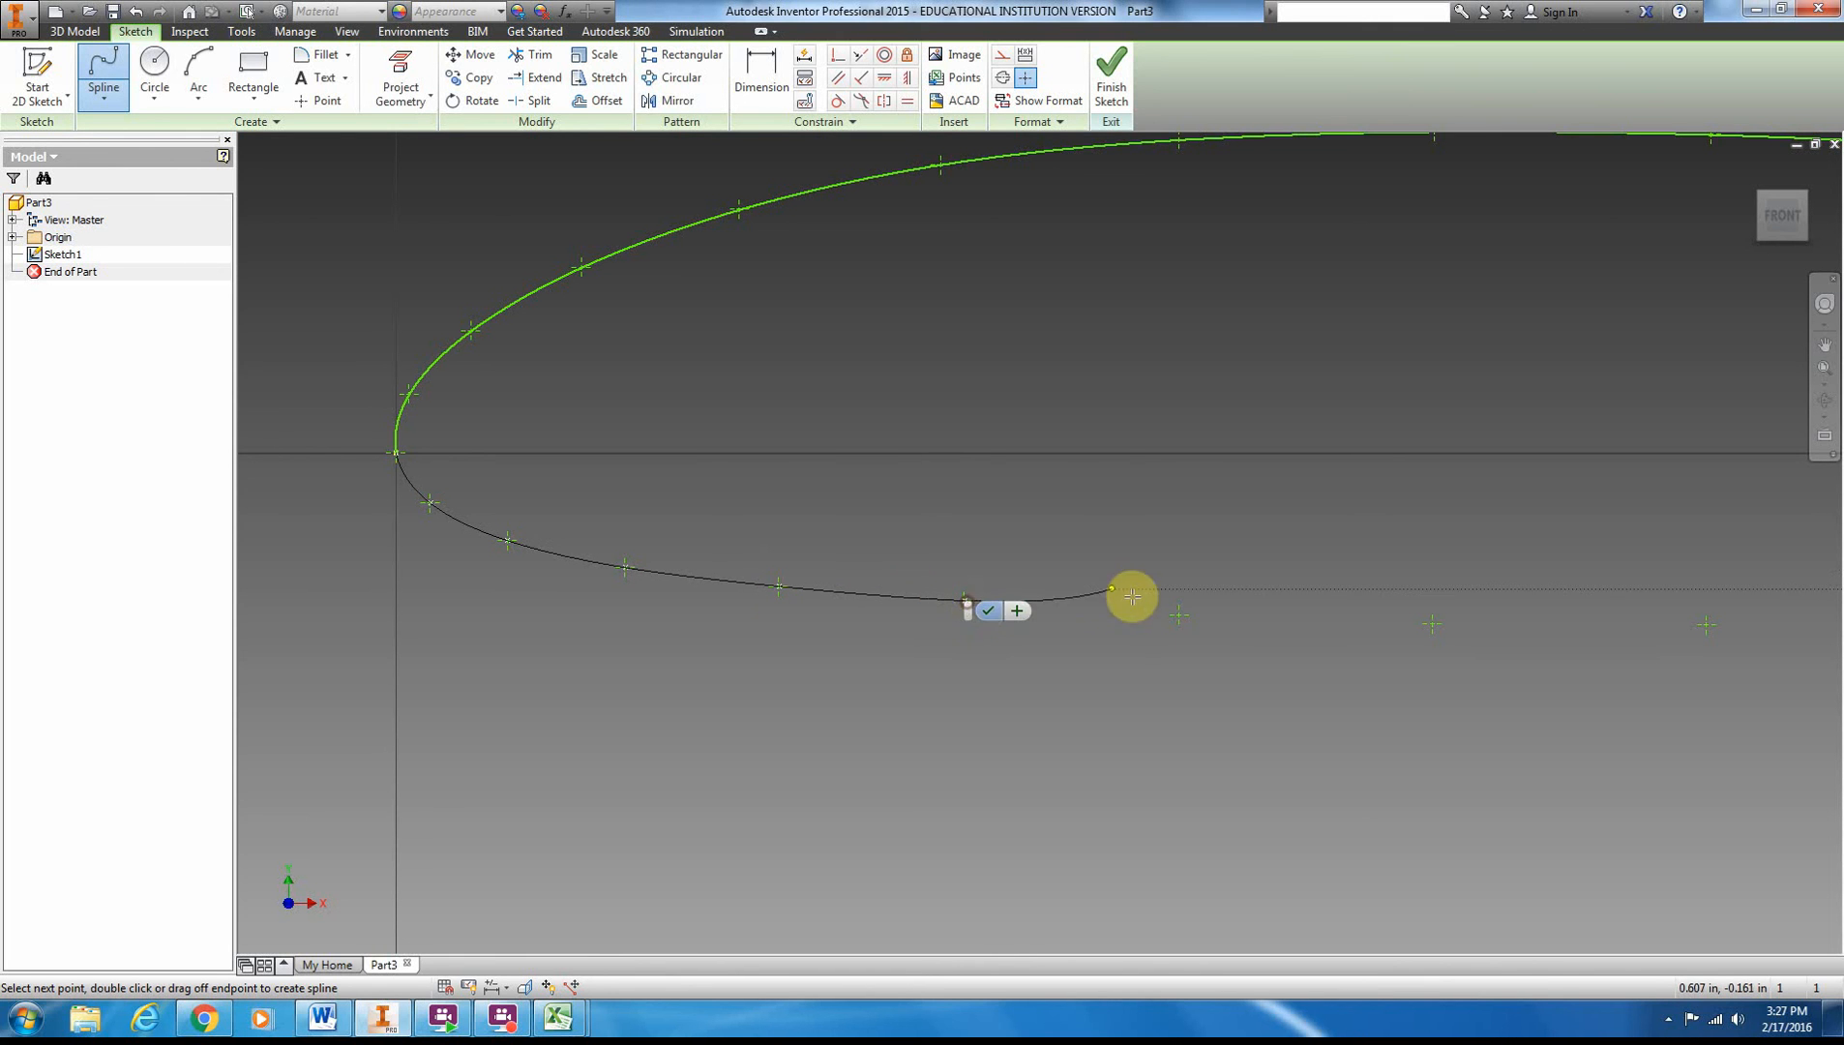
click(1177, 615)
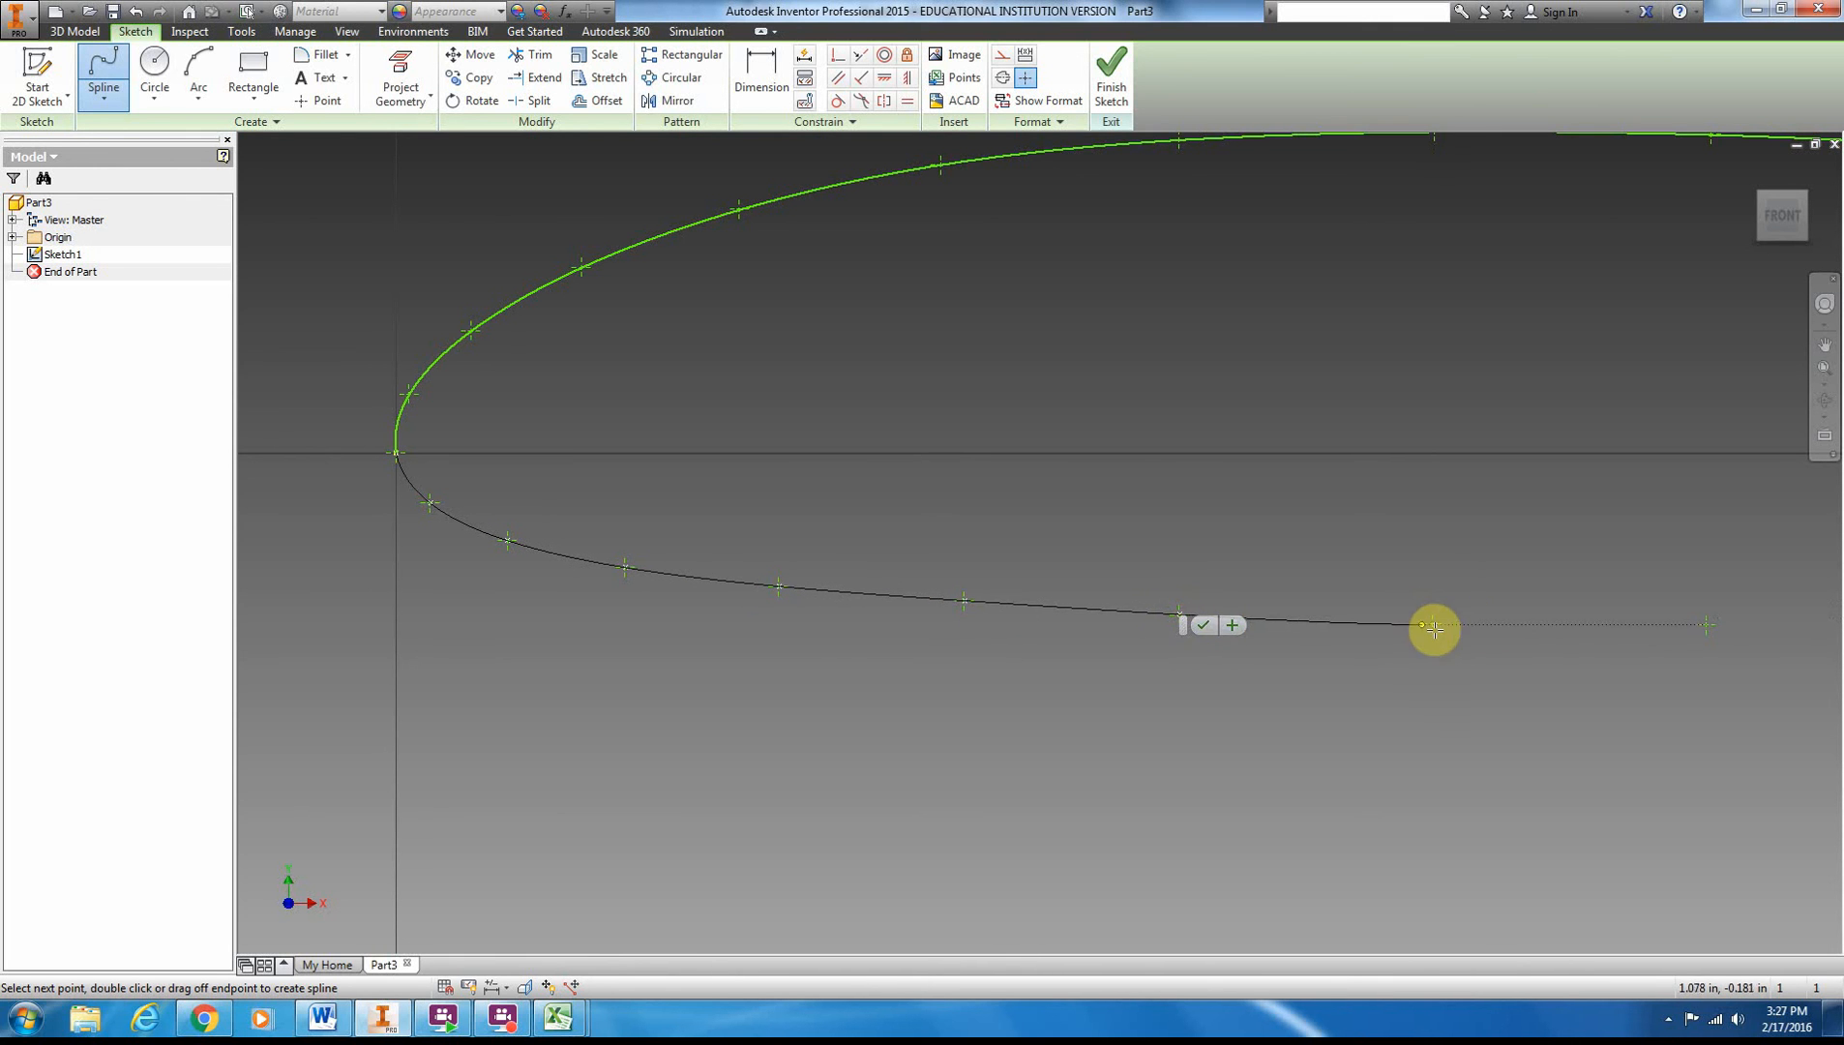
click(1433, 625)
click(1707, 625)
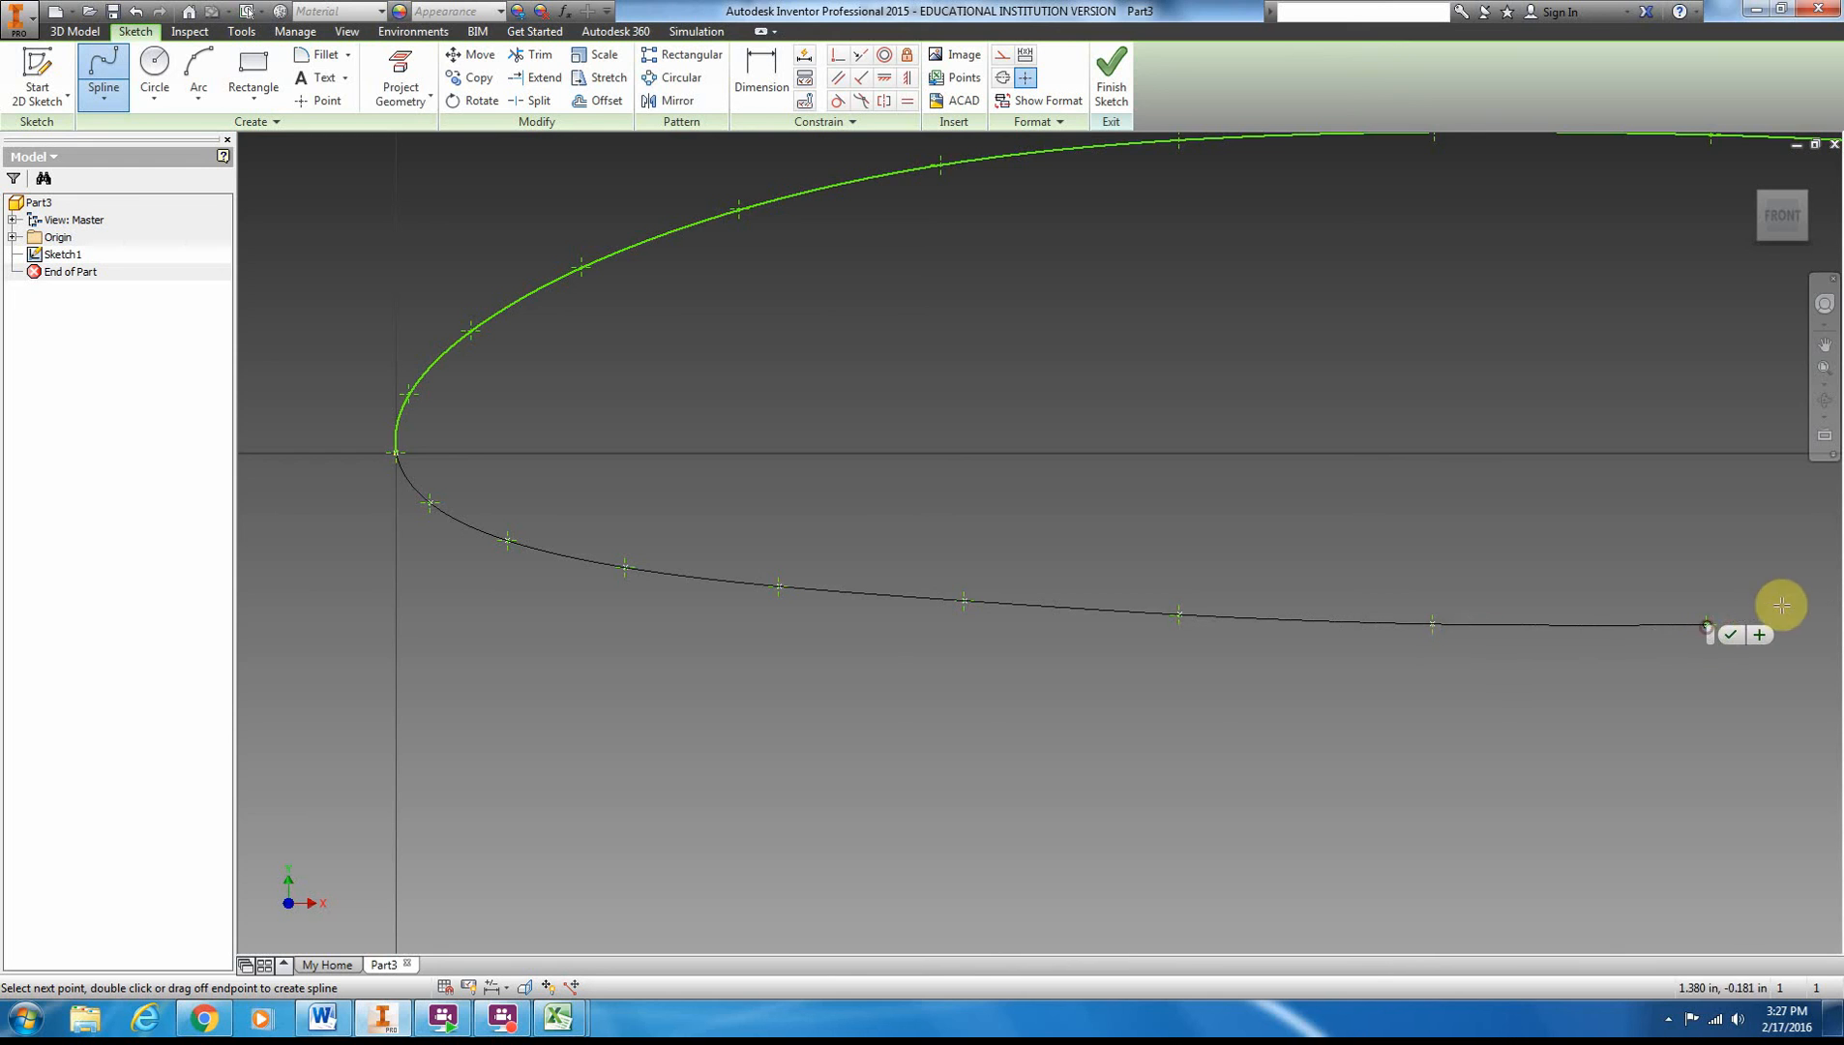
mouse_move(1777, 605)
middle_down()
mouse_move(604, 609)
mouse_move(547, 630)
middle_up()
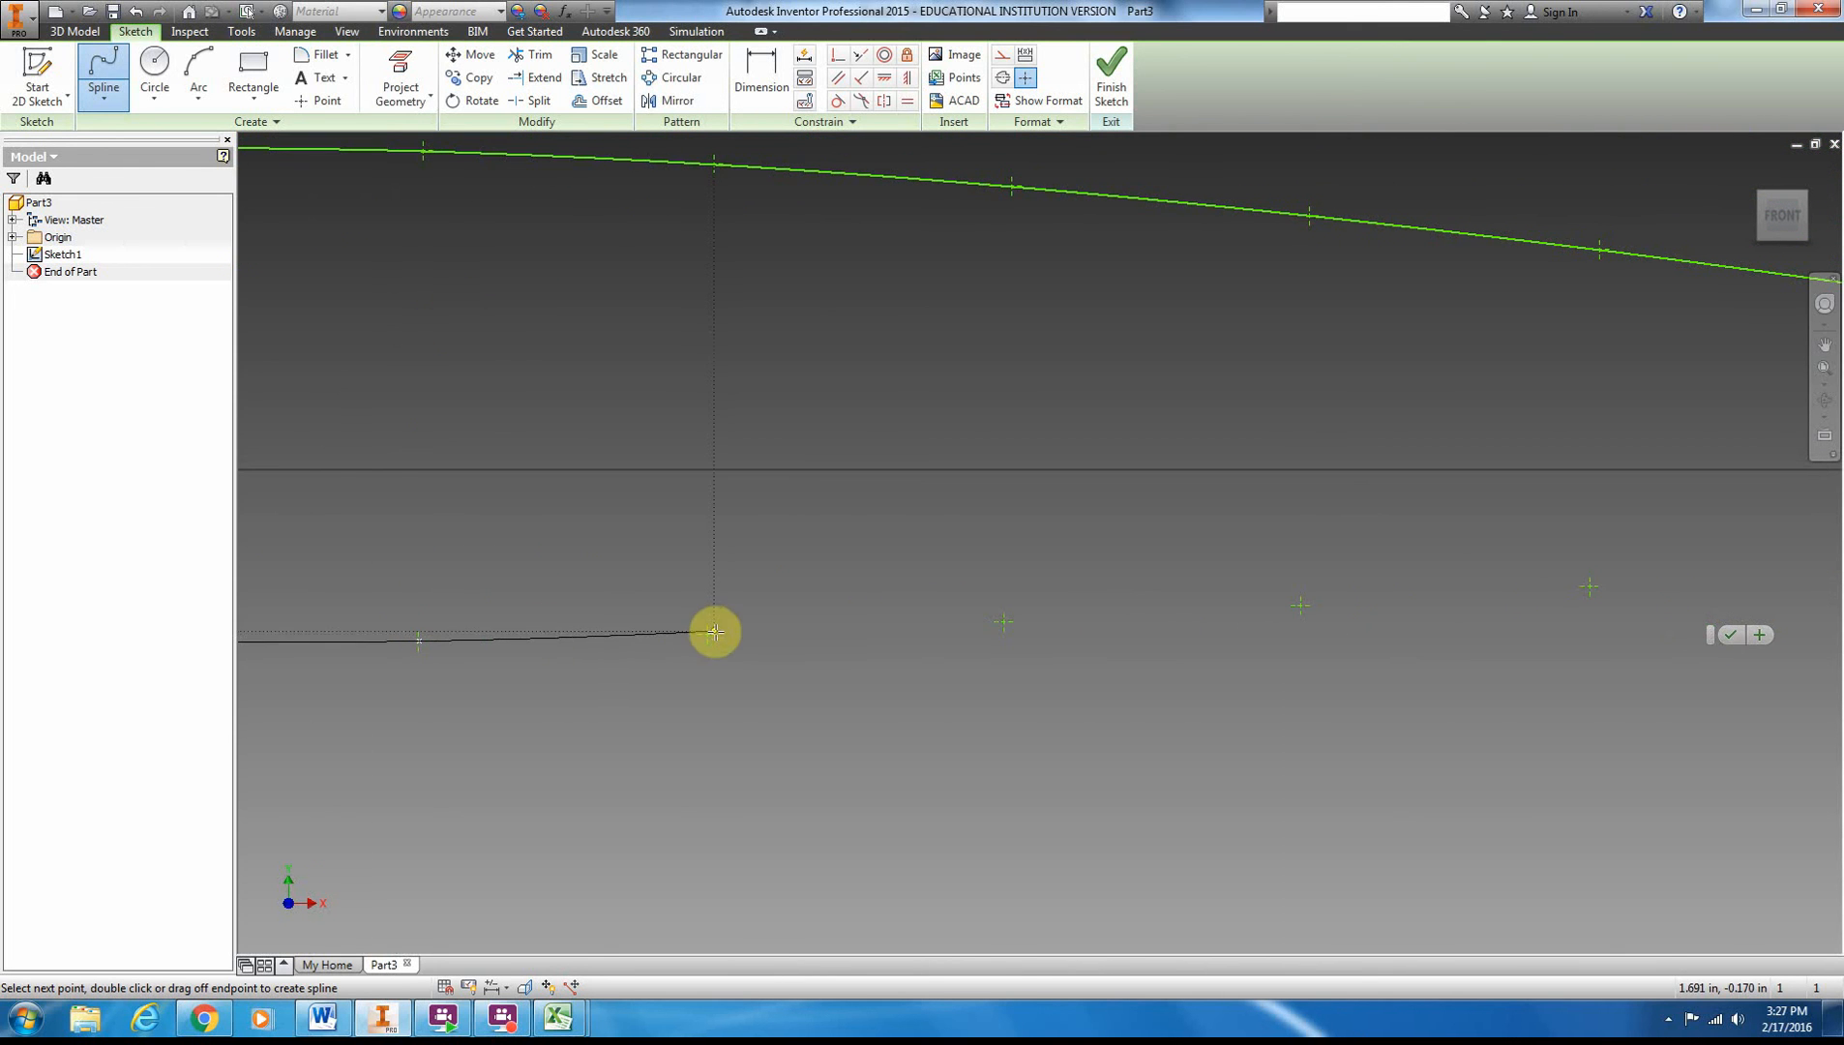
click(708, 633)
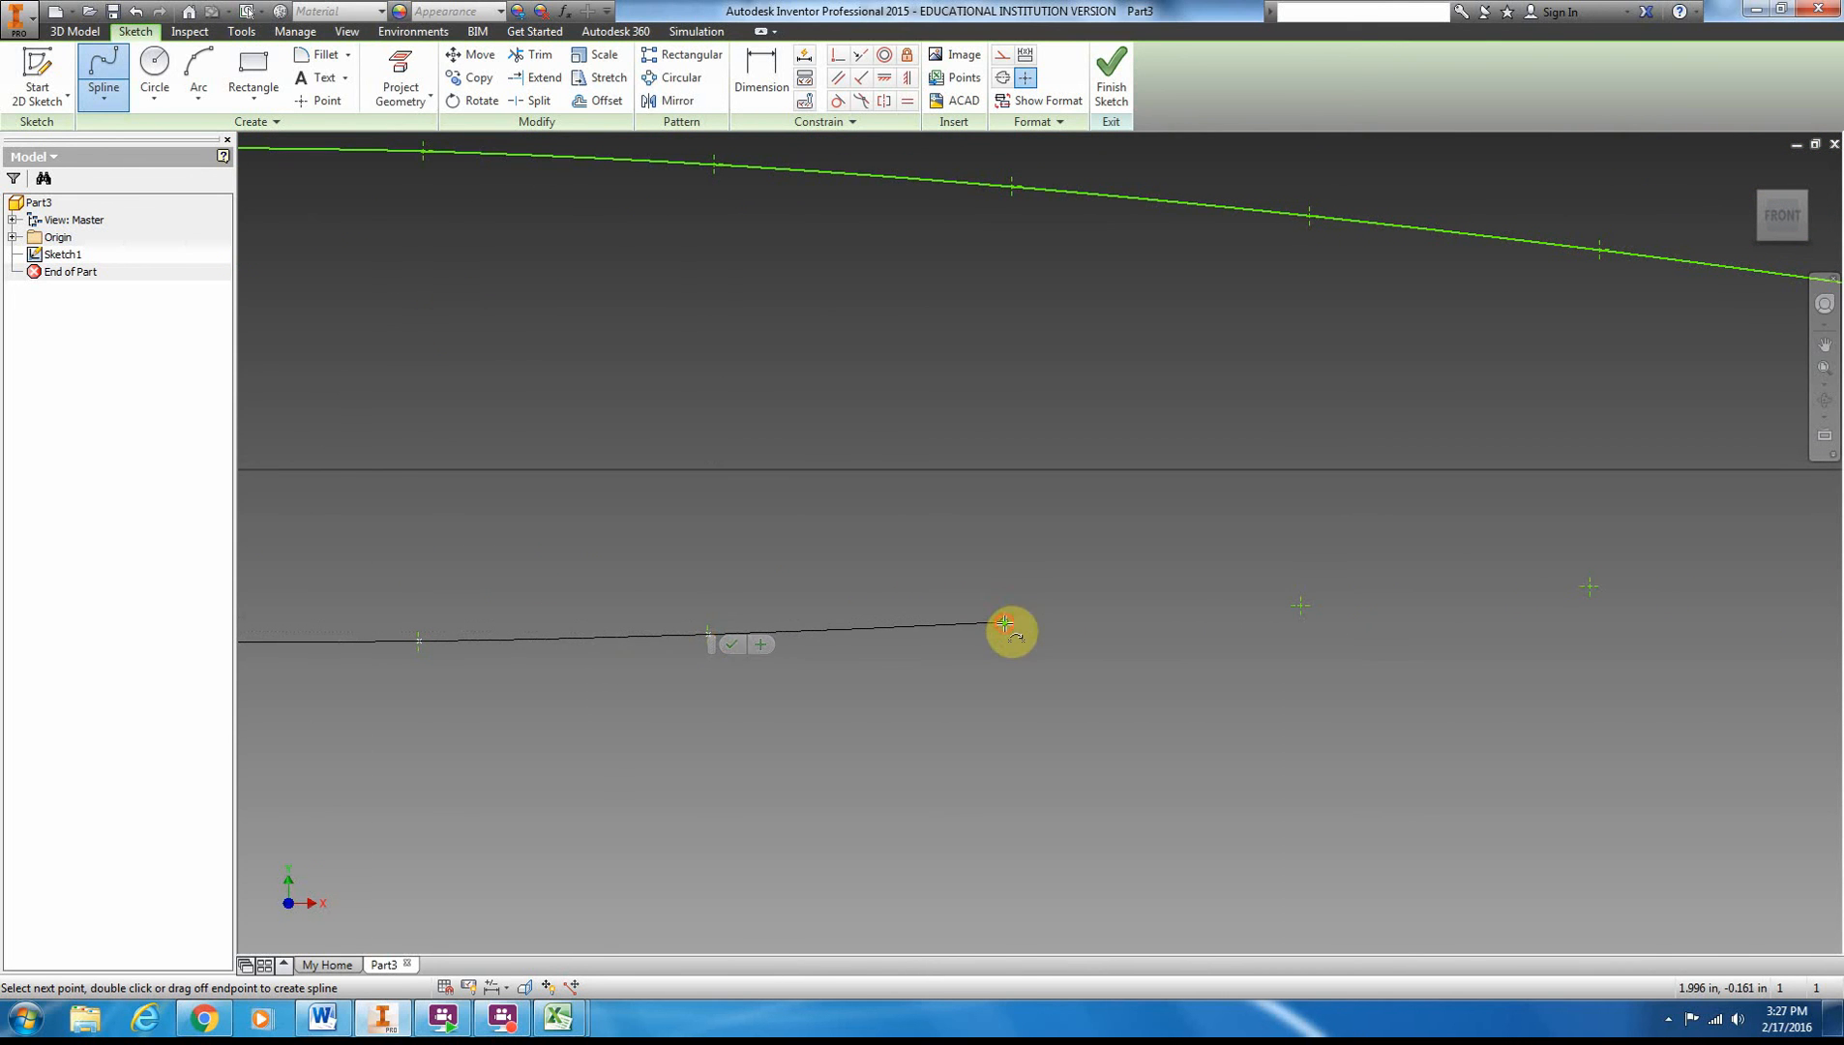
click(1006, 623)
click(1301, 604)
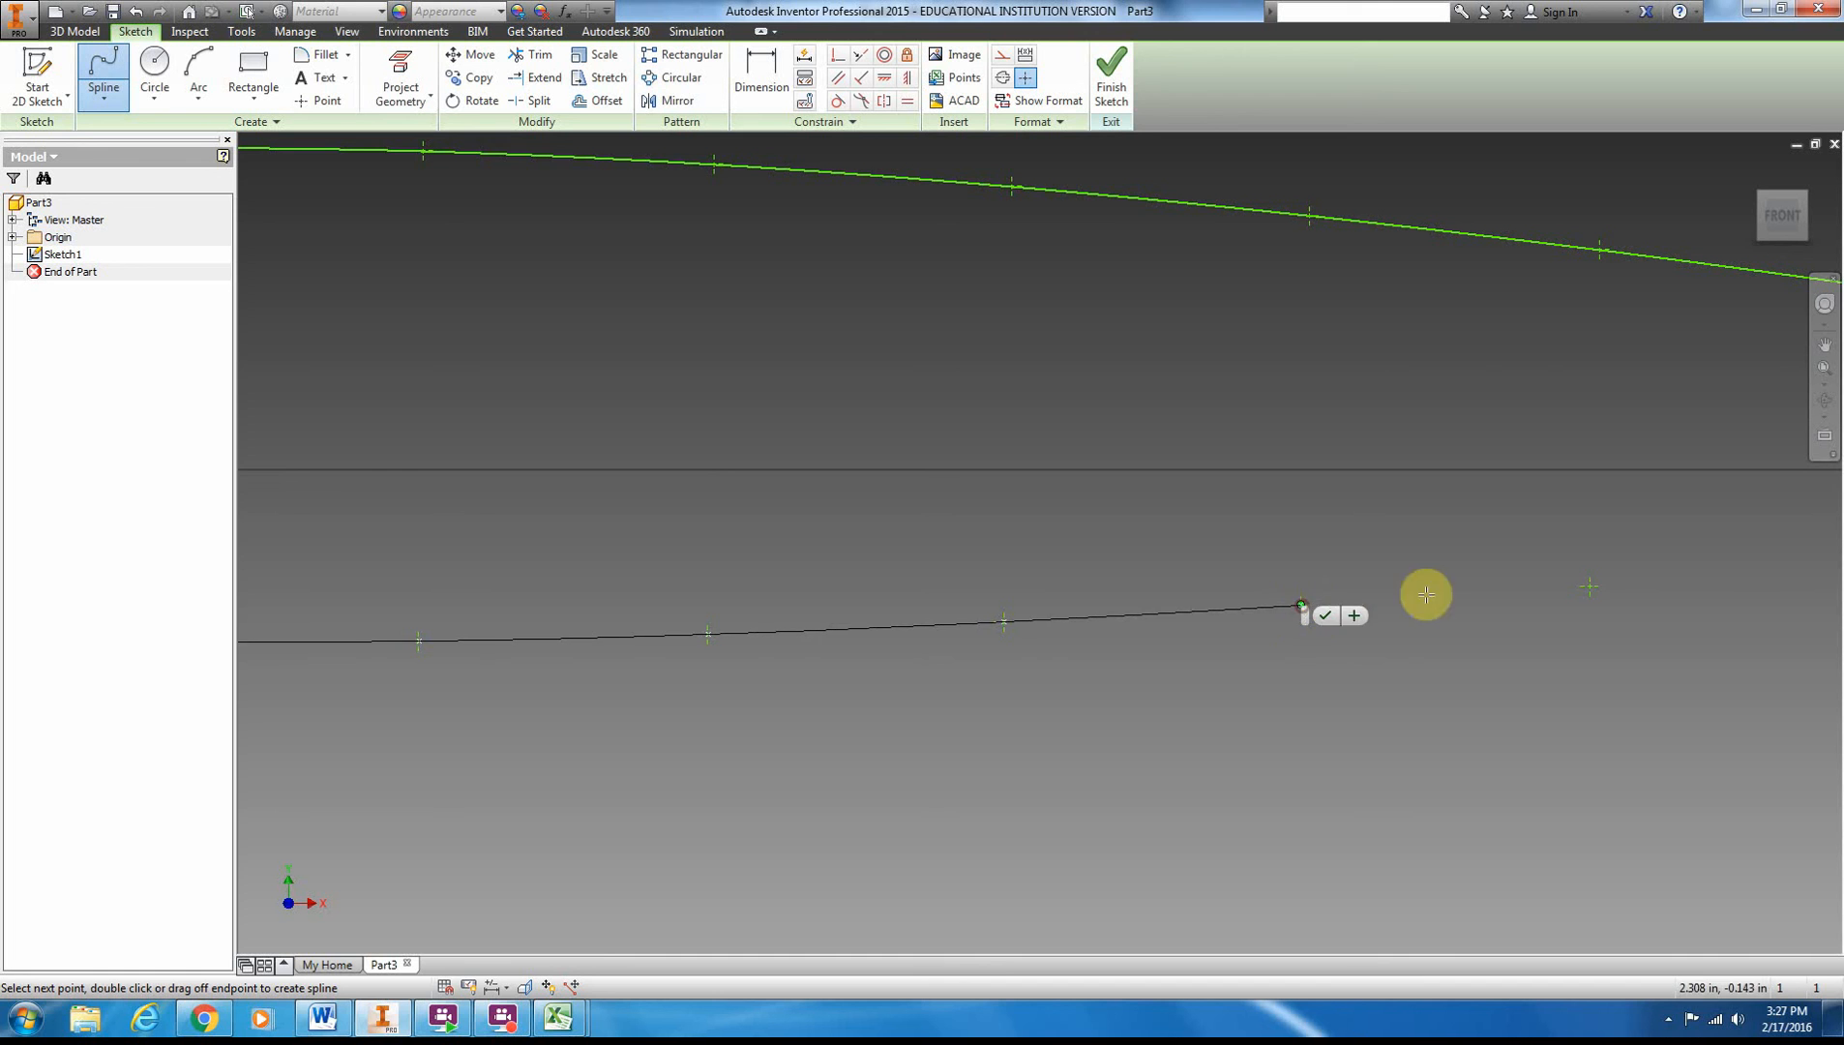
click(1593, 586)
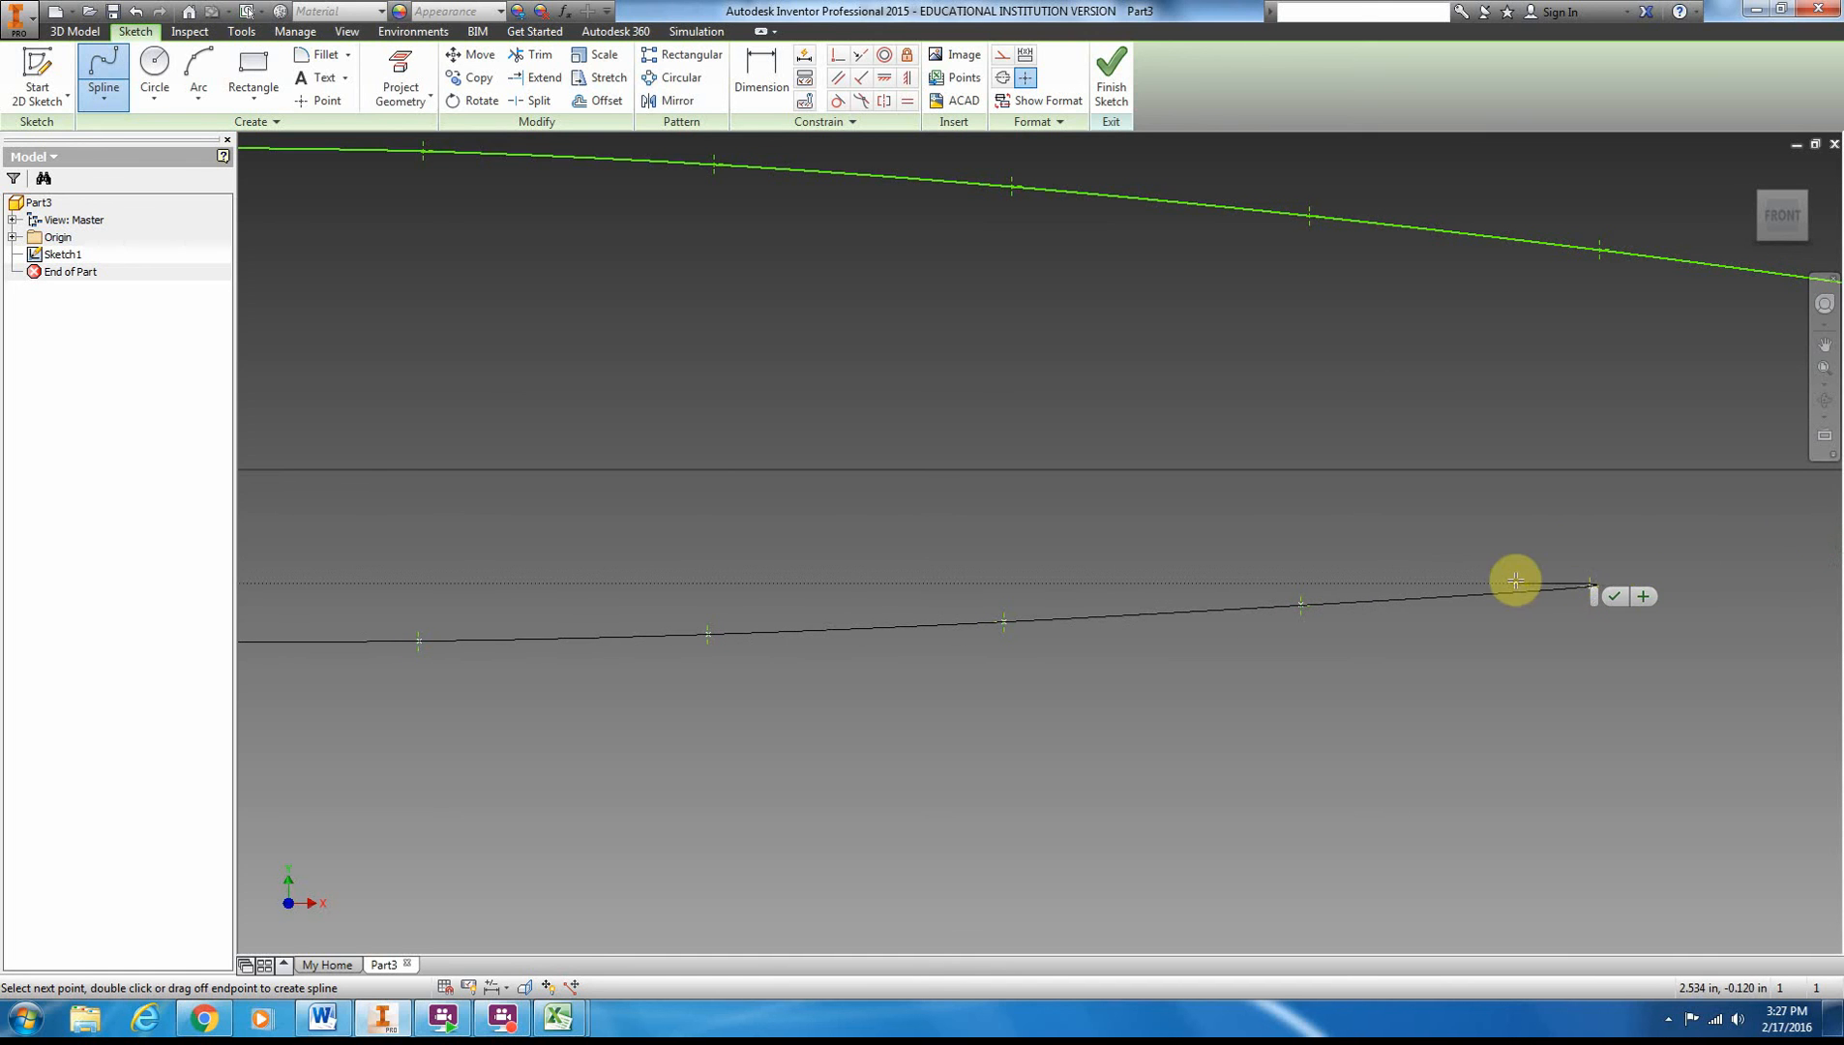
mouse_move(1786, 512)
middle_down()
mouse_move(1690, 543)
mouse_move(568, 561)
middle_up()
click(650, 615)
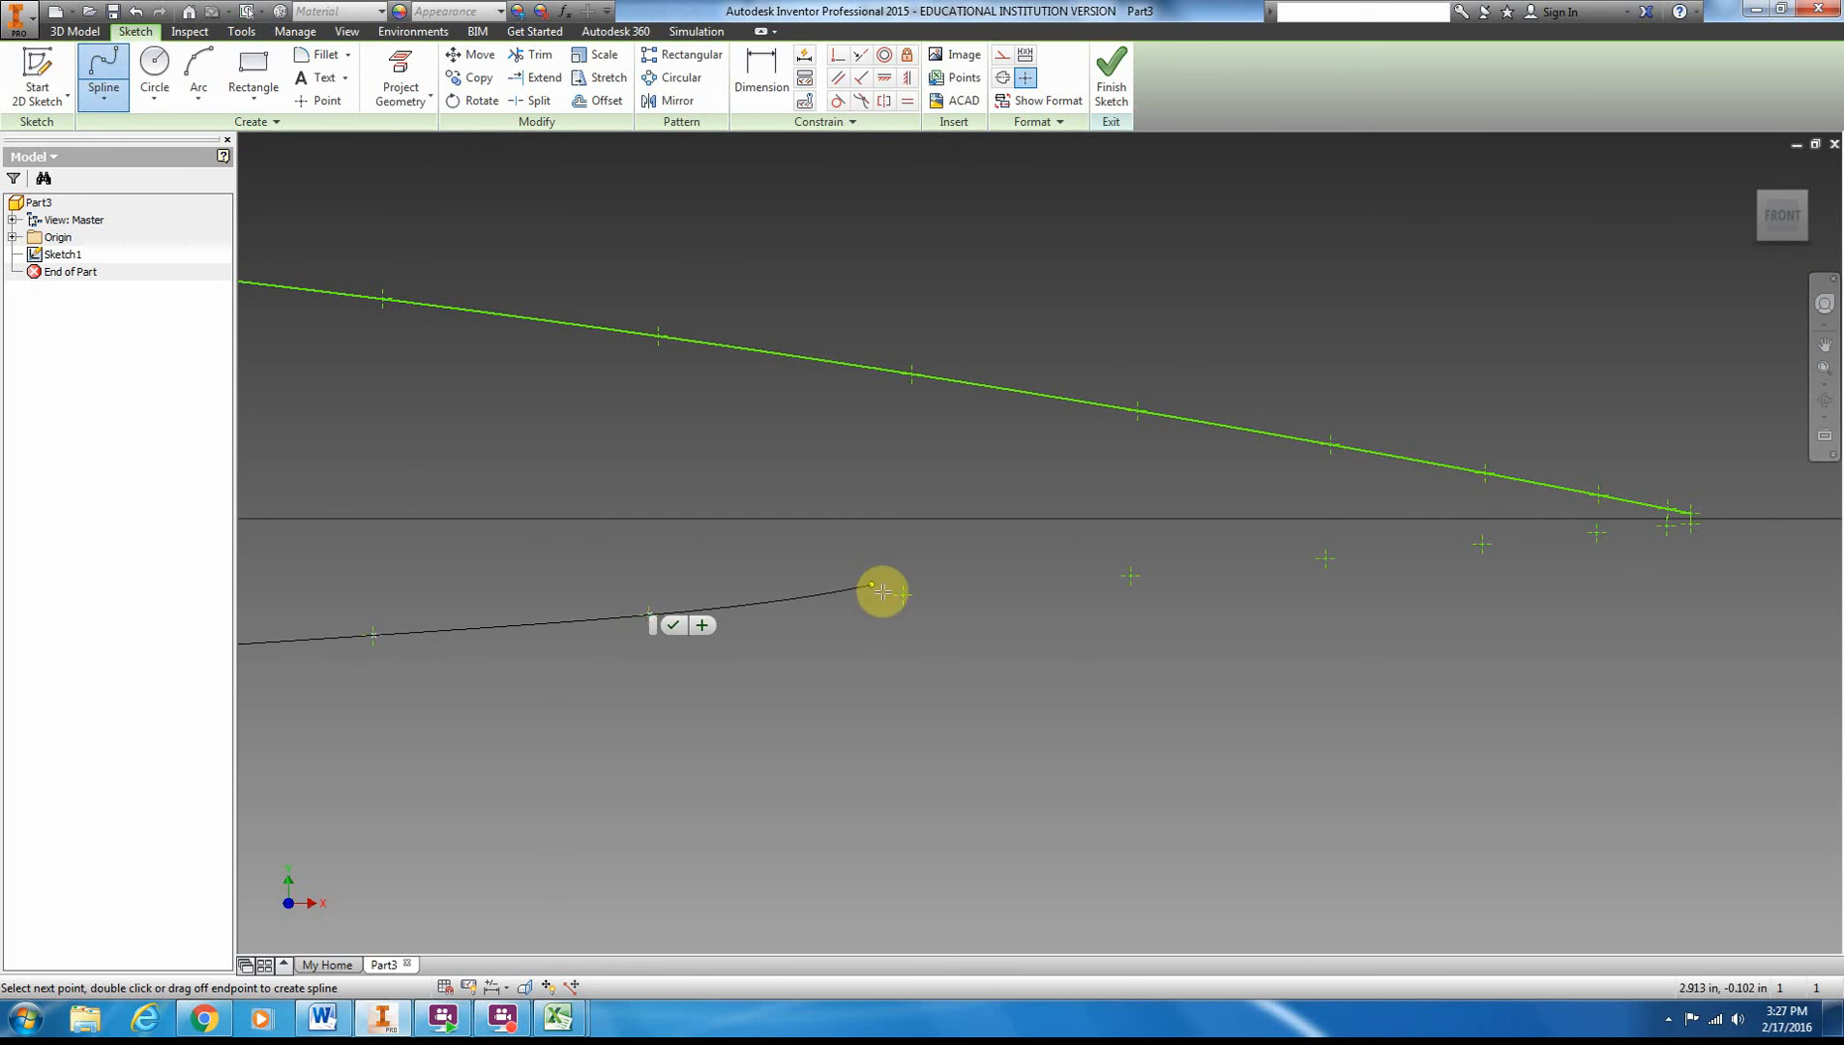
click(902, 592)
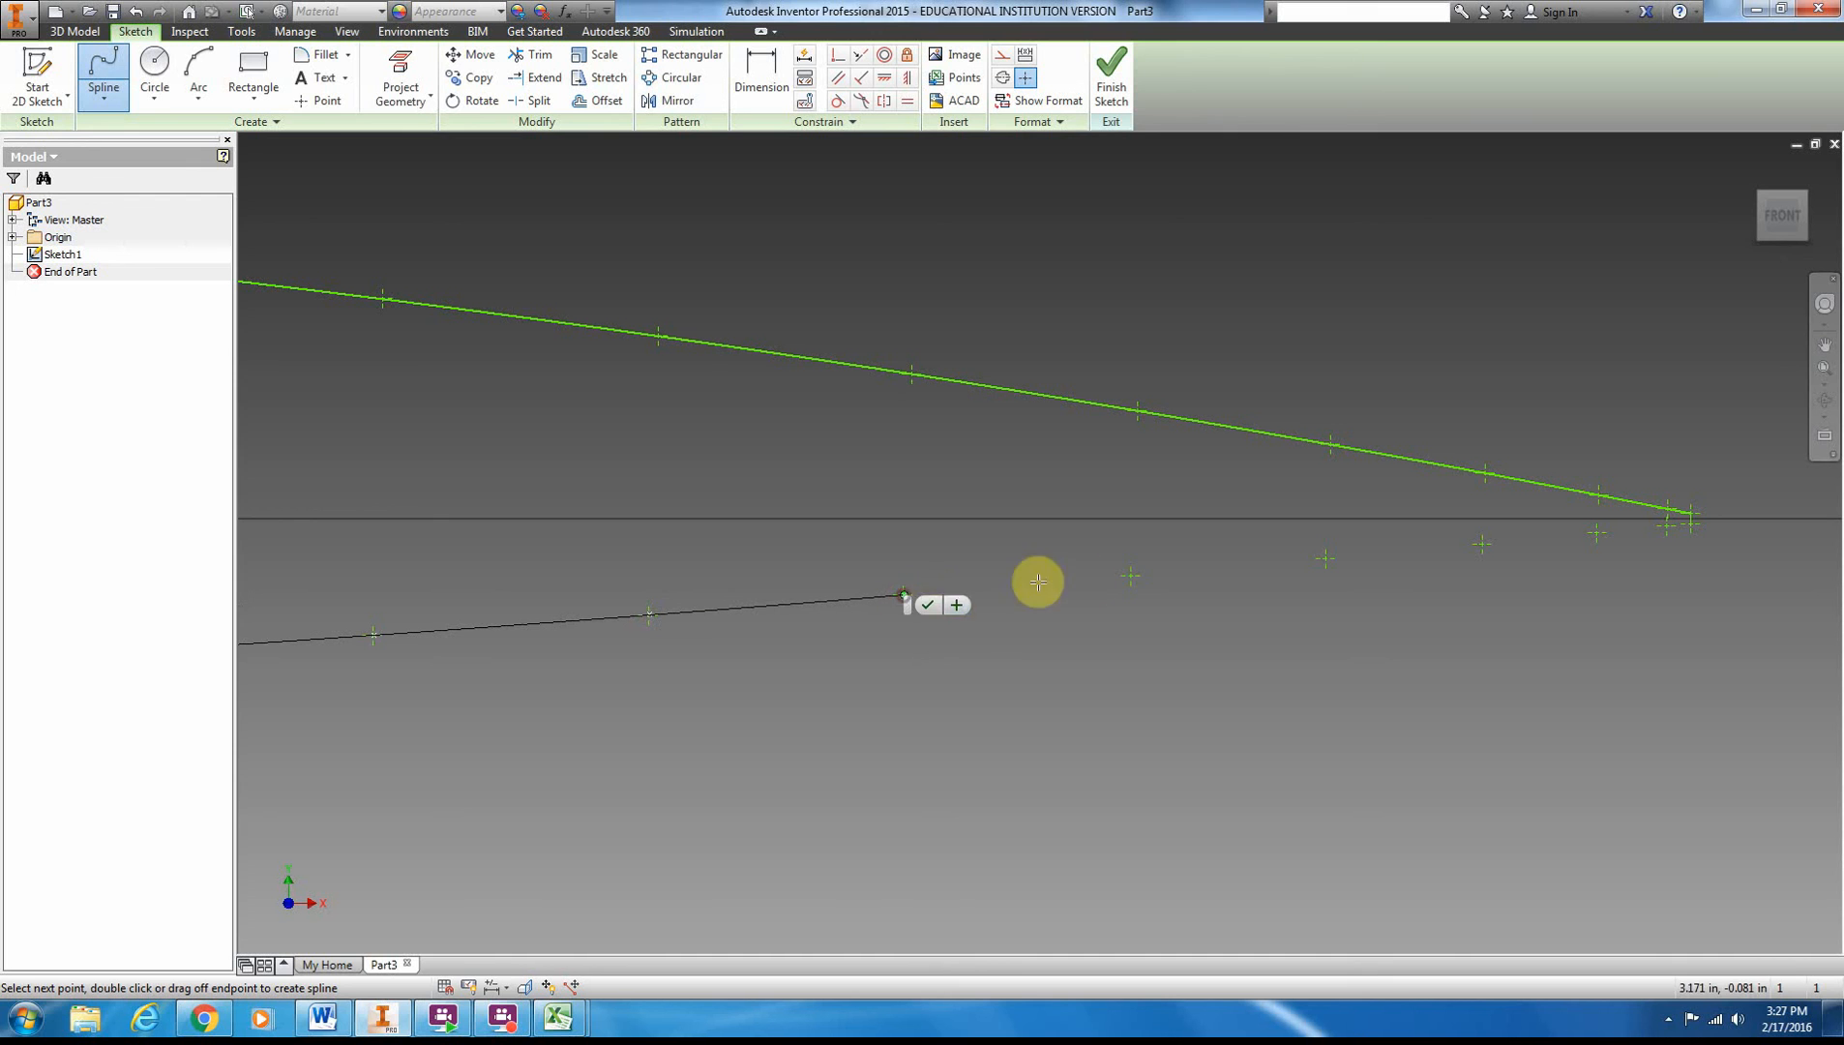
click(1133, 576)
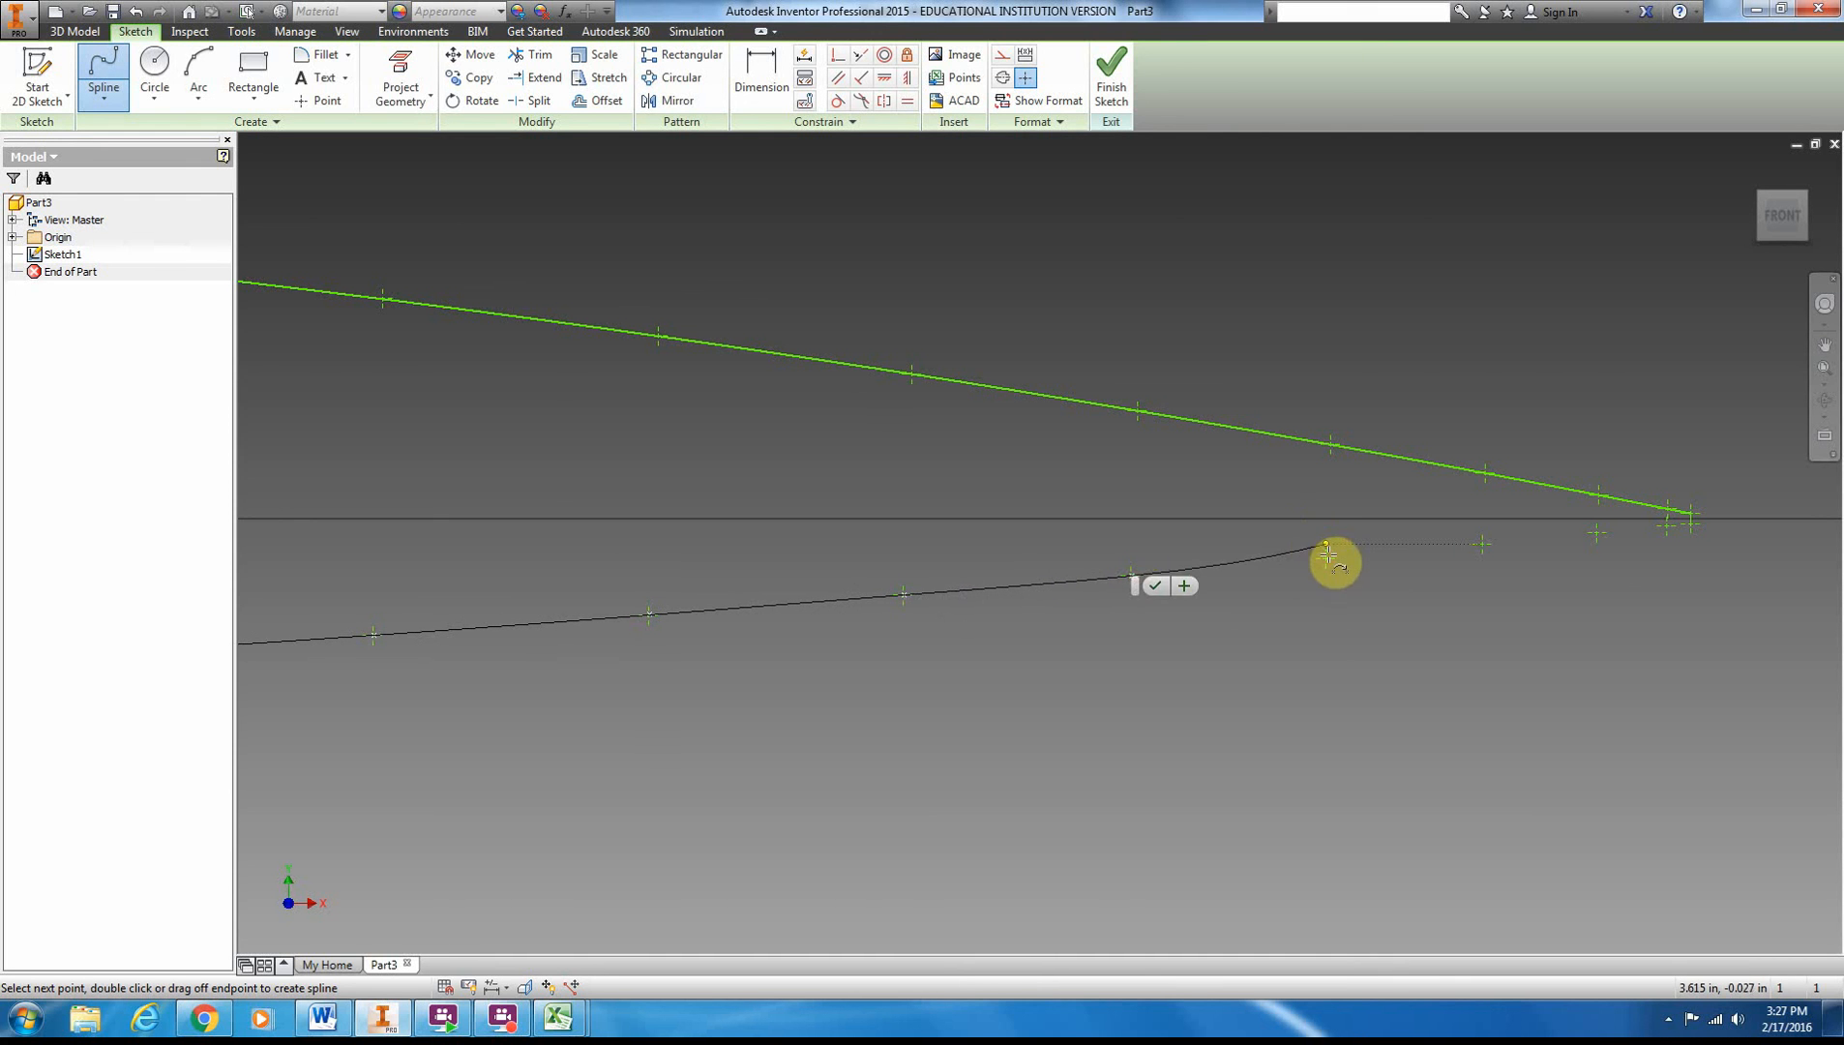
click(1481, 539)
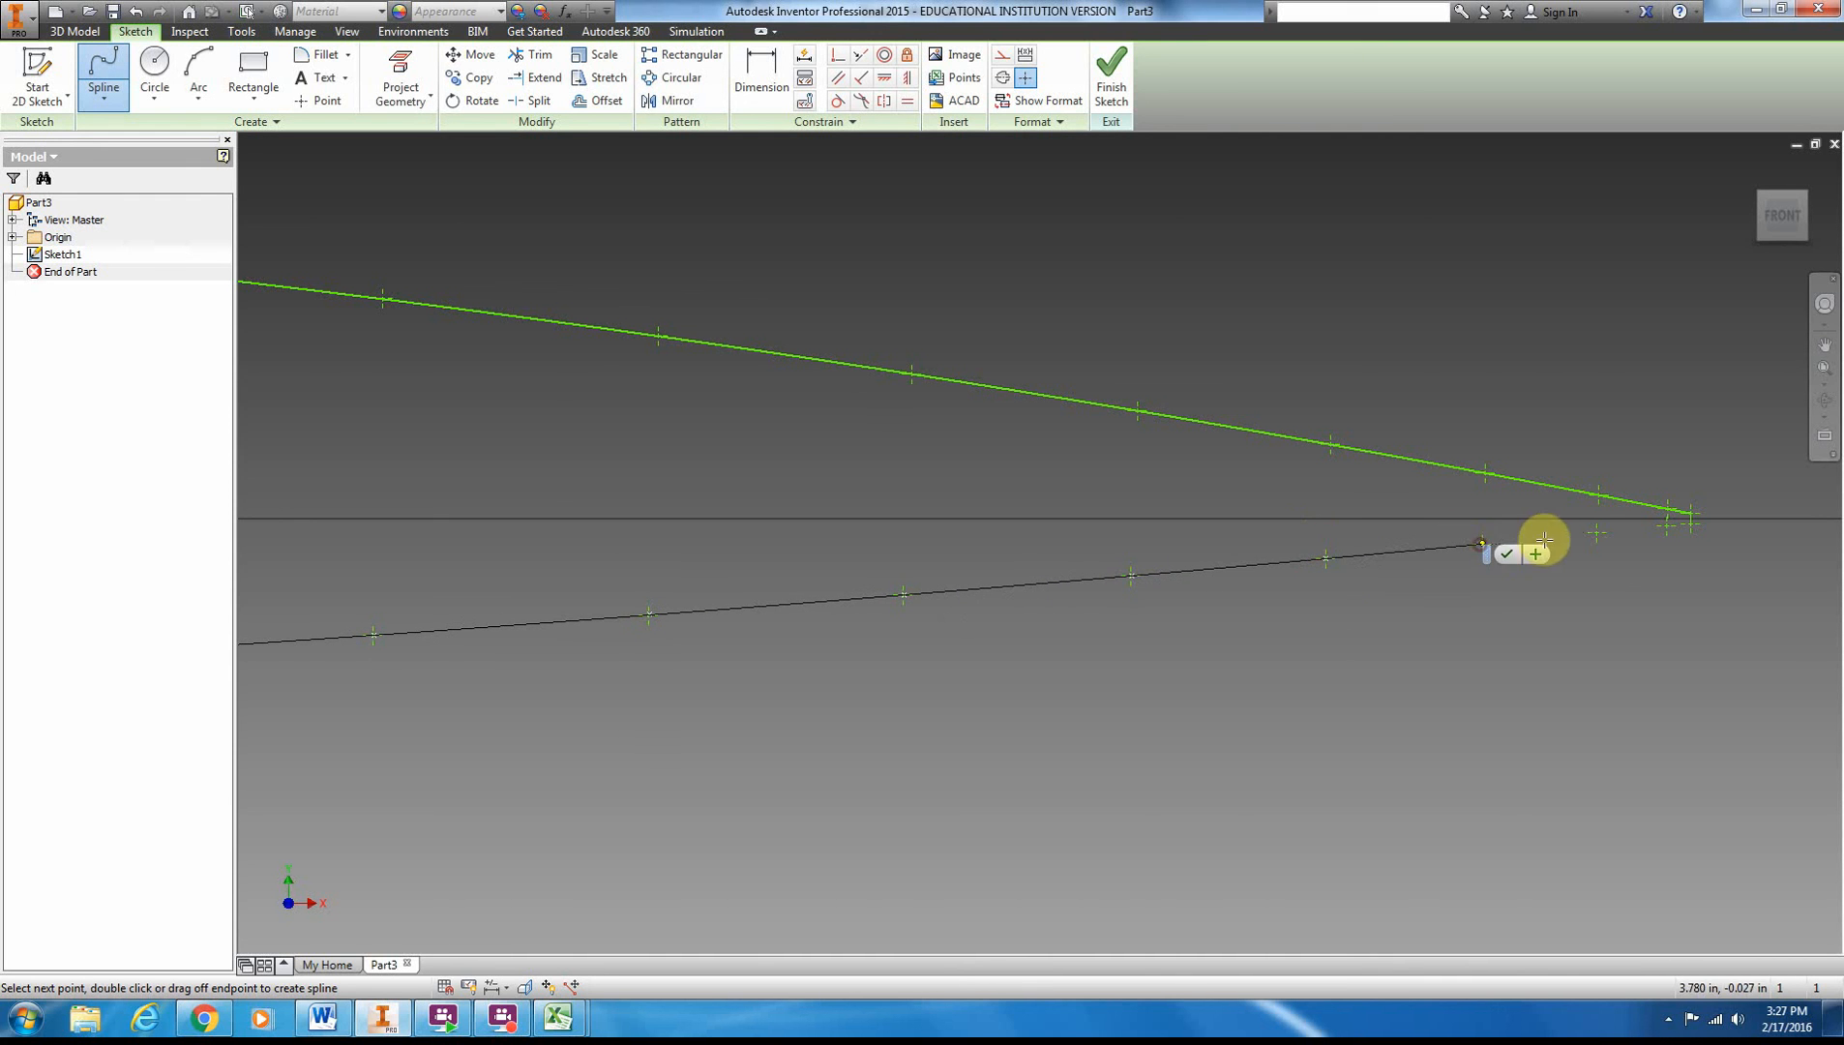
click(1599, 533)
scroll(1700, 583, up, 3)
scroll(1700, 582, down, 6)
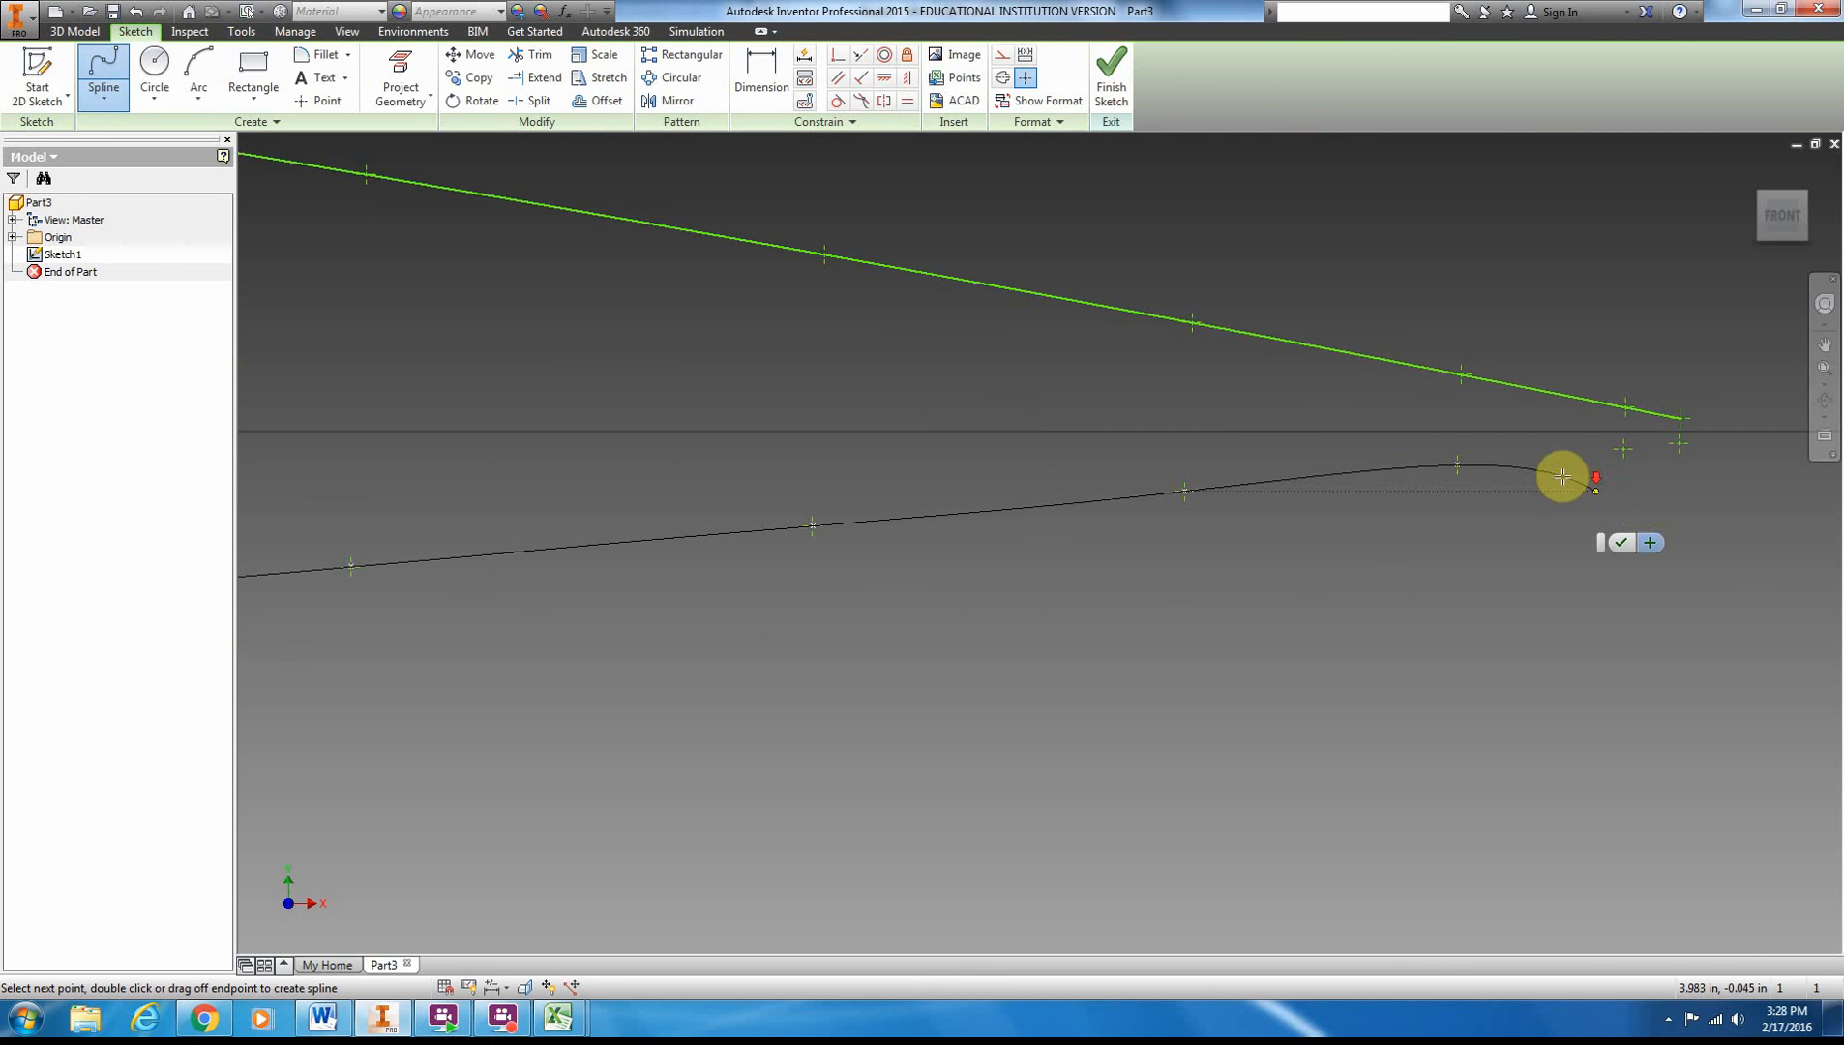
scroll(1489, 453, down, 4)
scroll(1513, 456, up, 3)
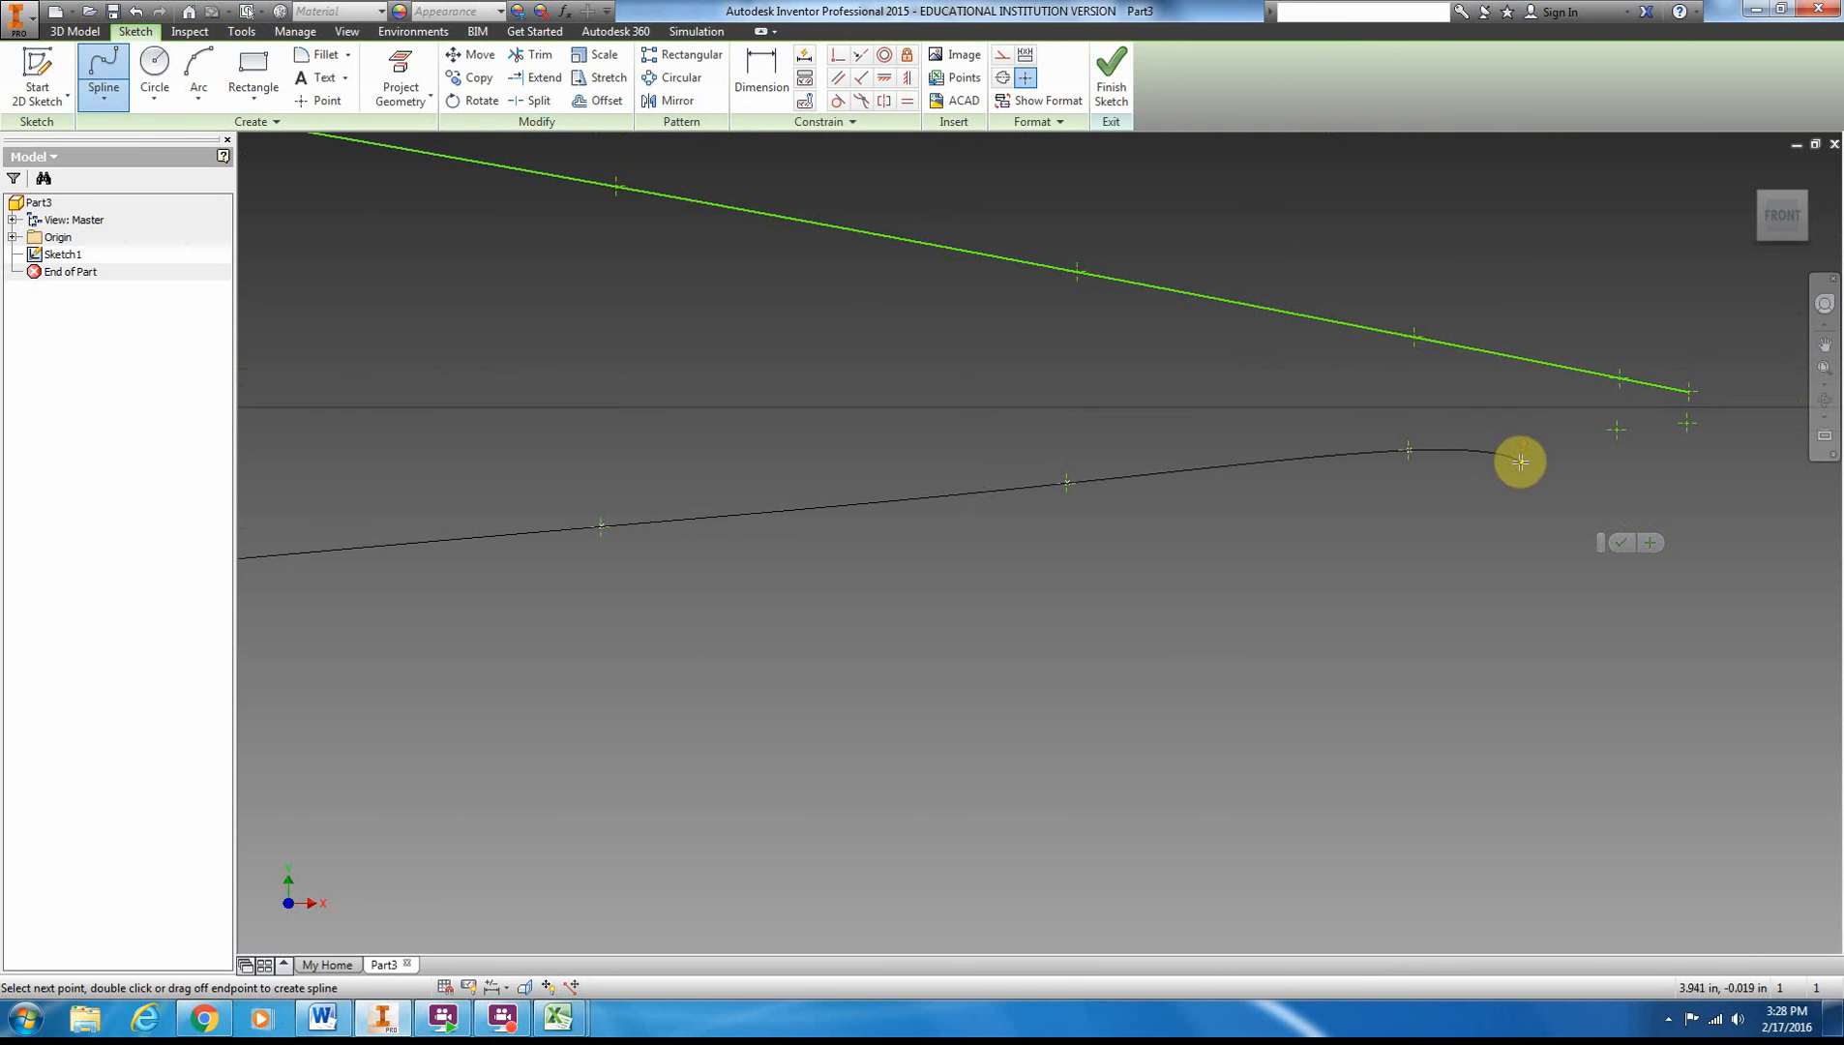
click(1486, 495)
click(1506, 461)
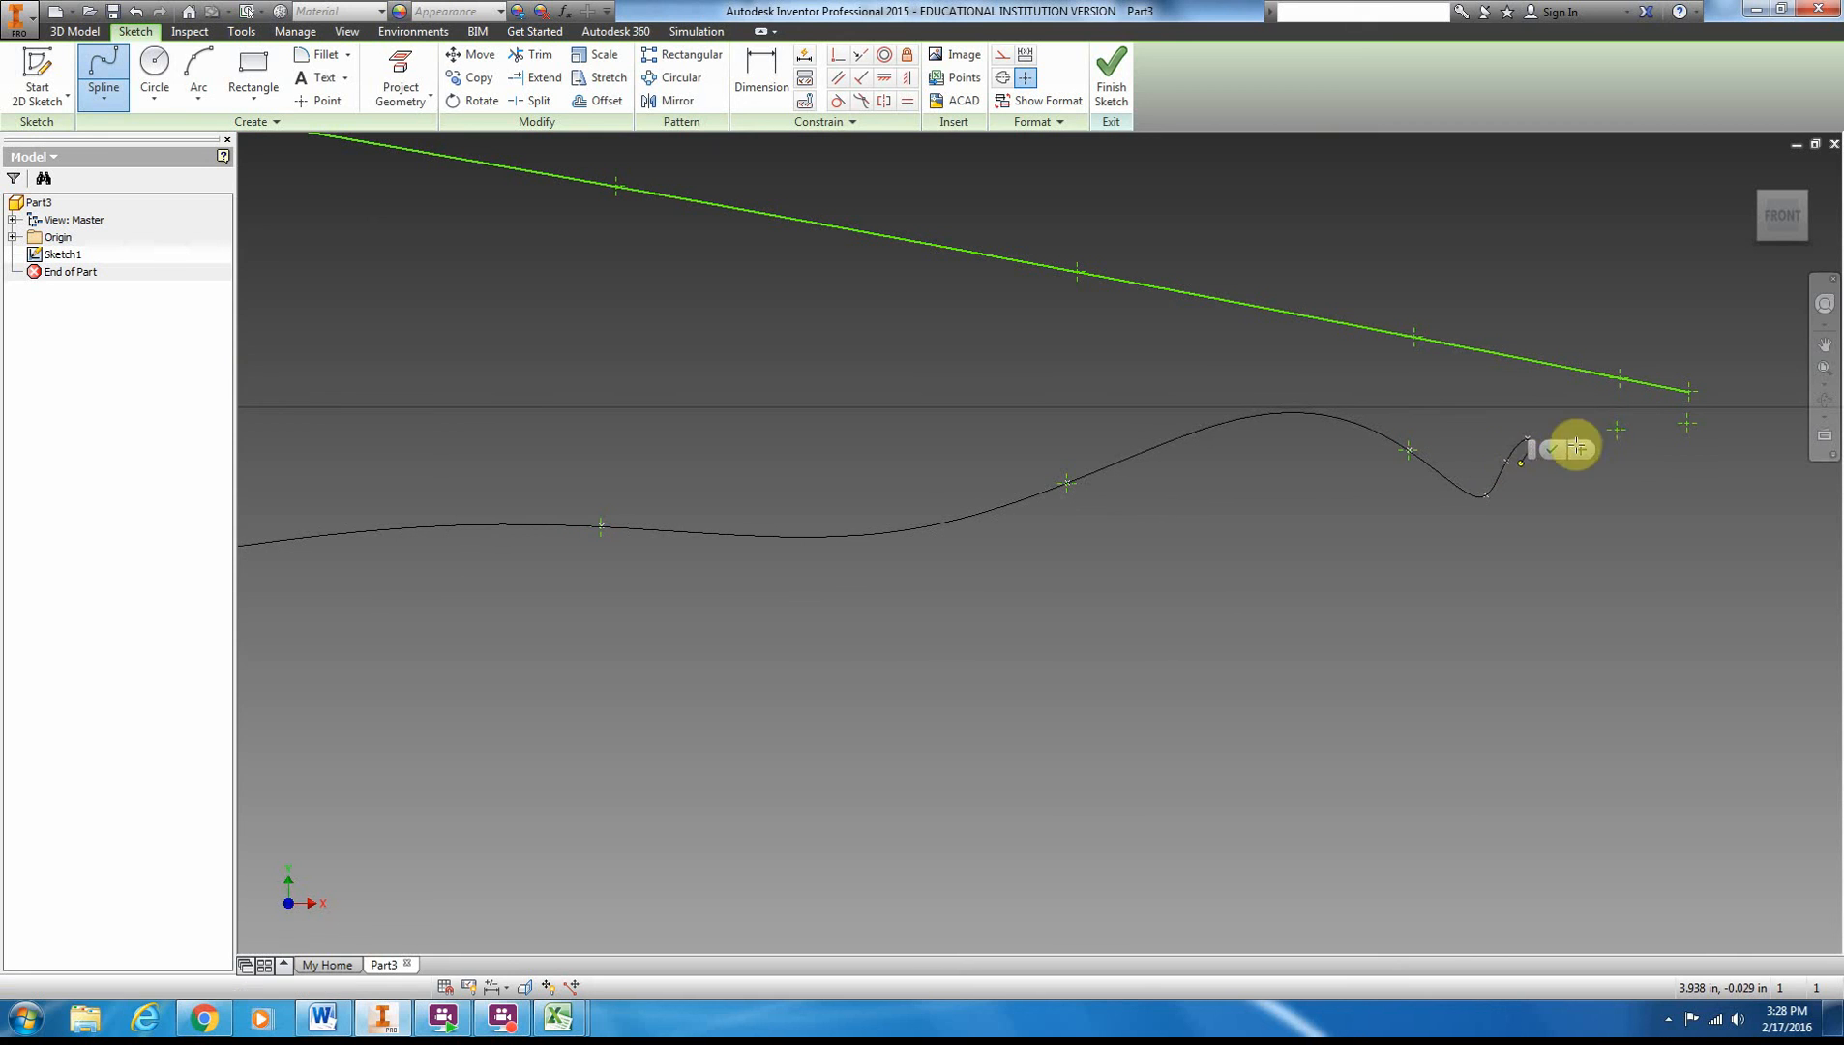
click(1618, 431)
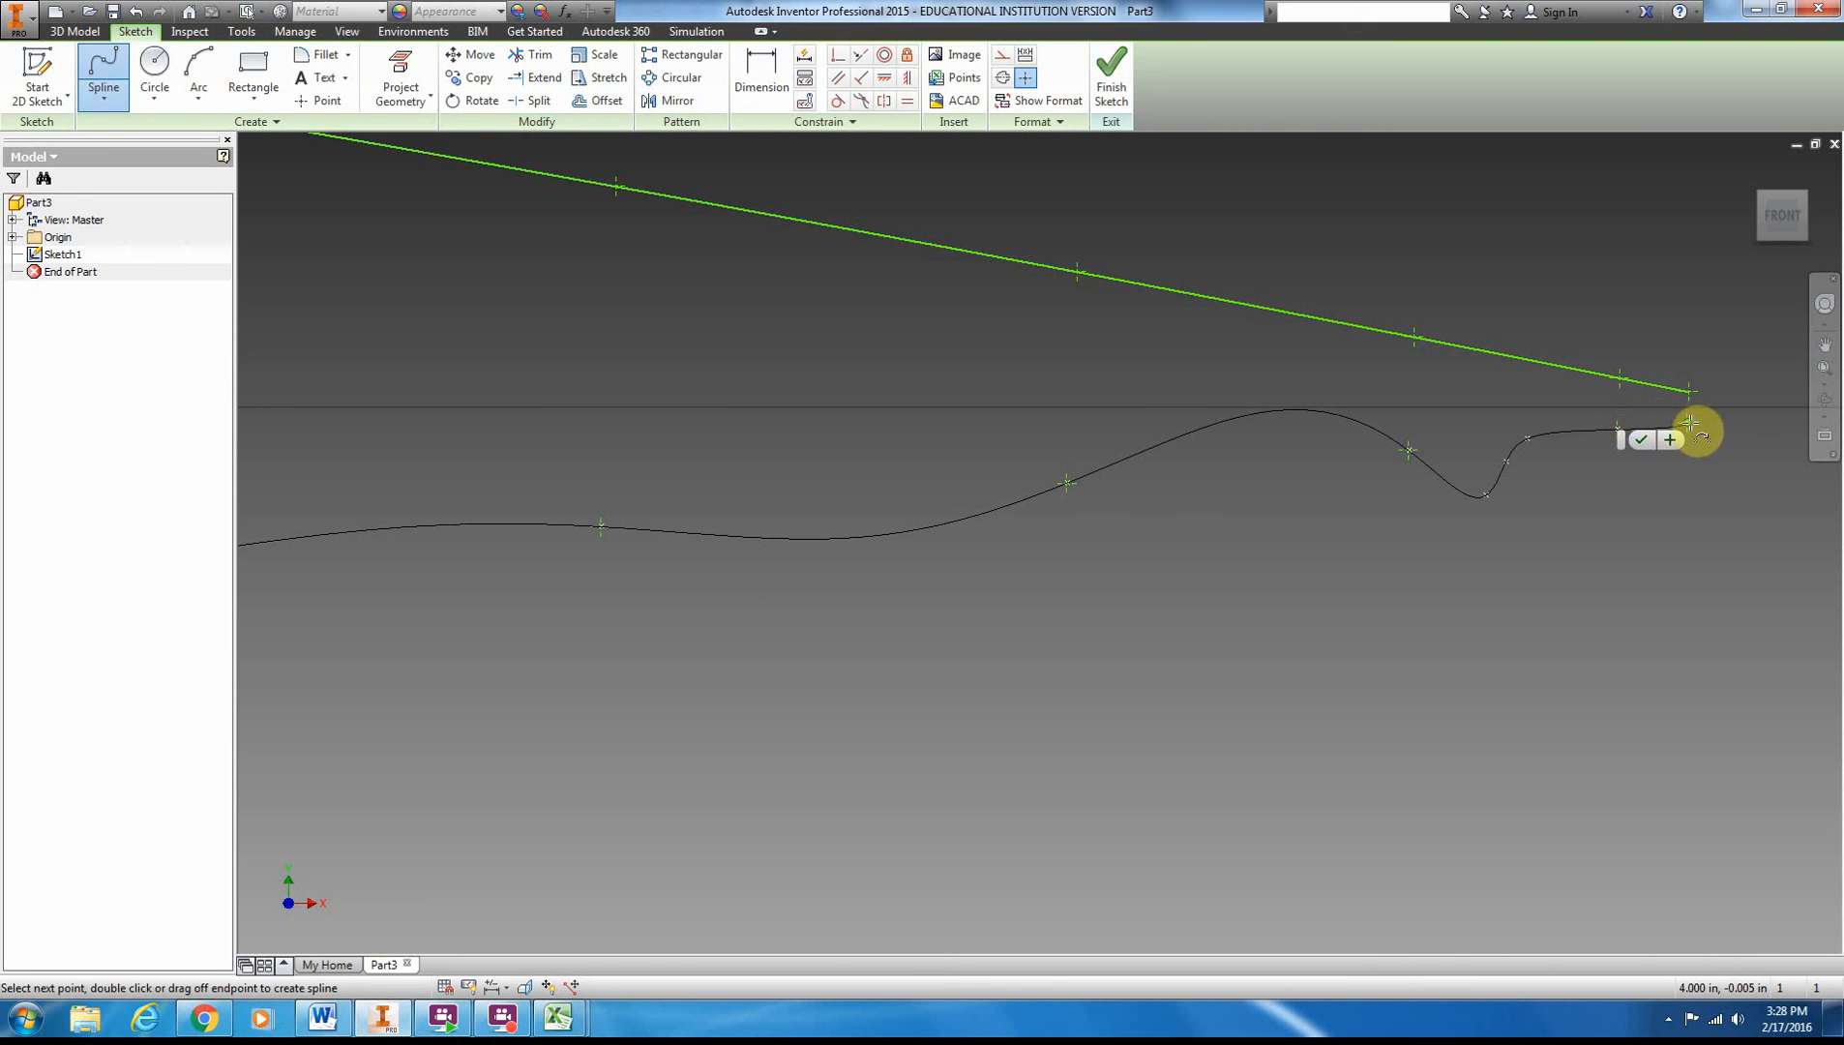
double_click(1691, 422)
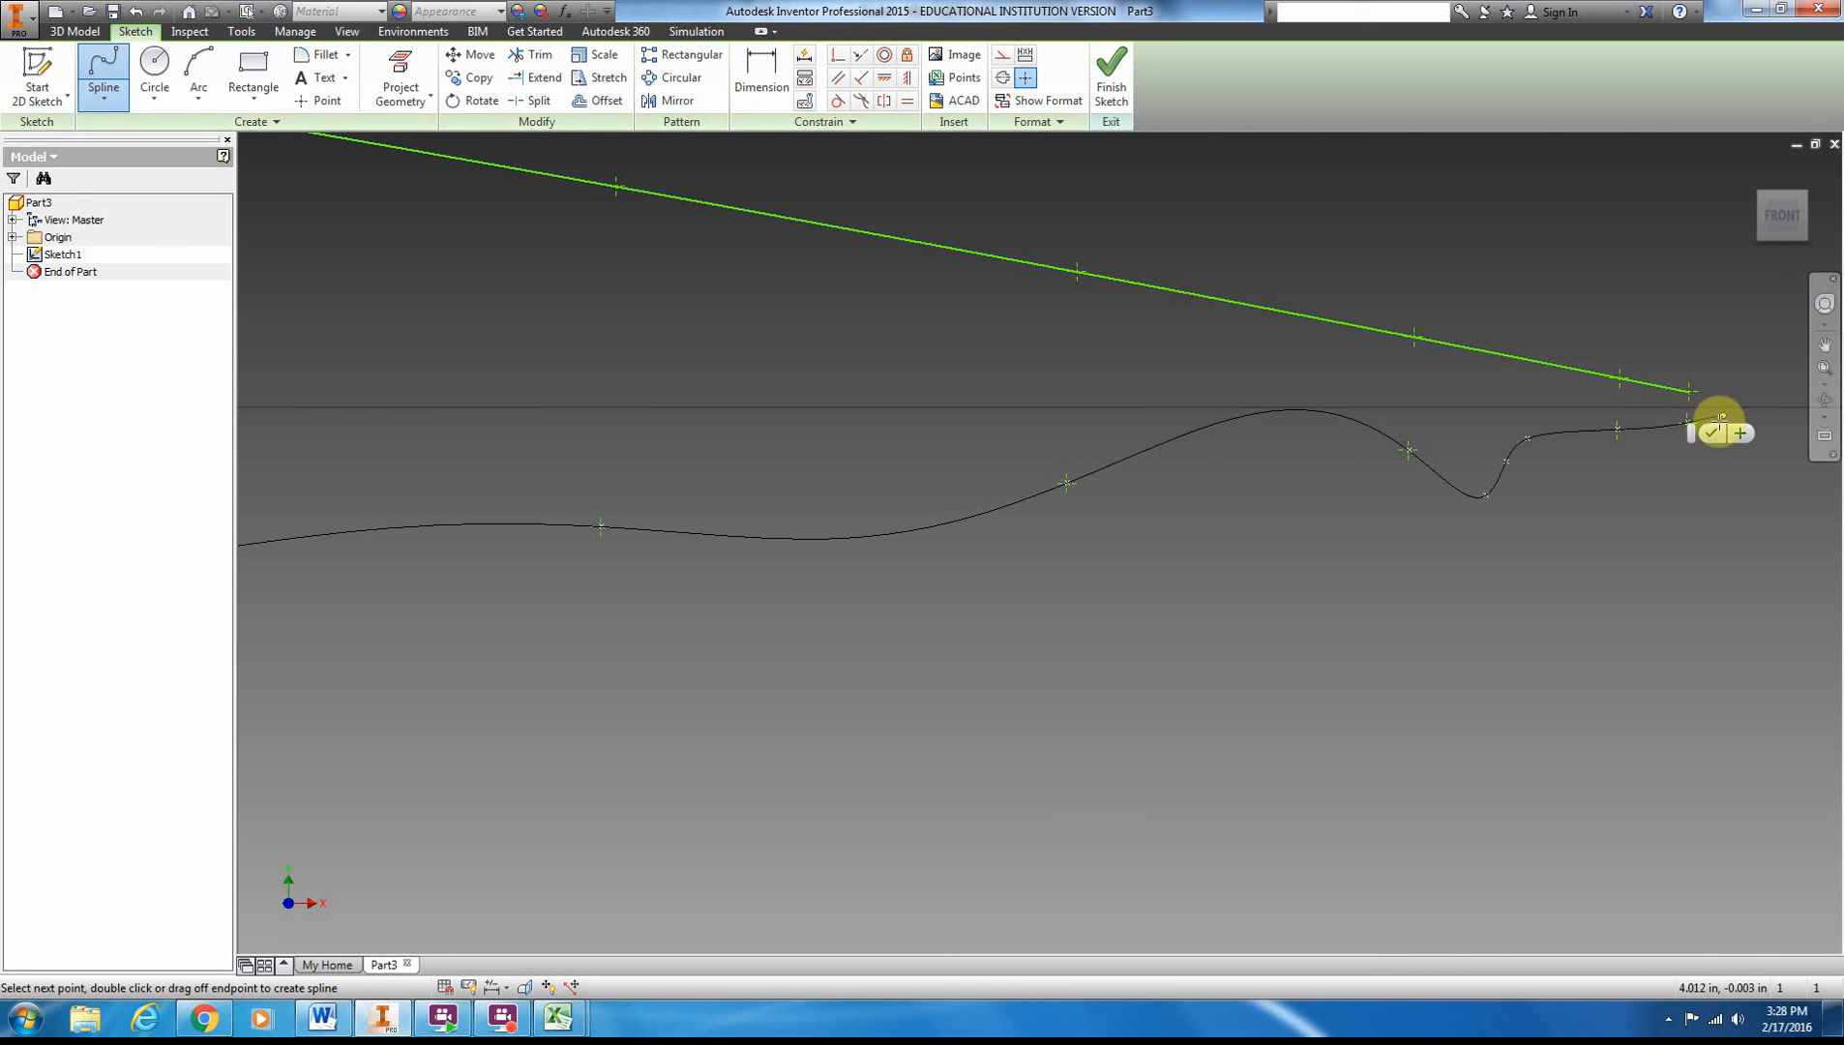
key(Escape)
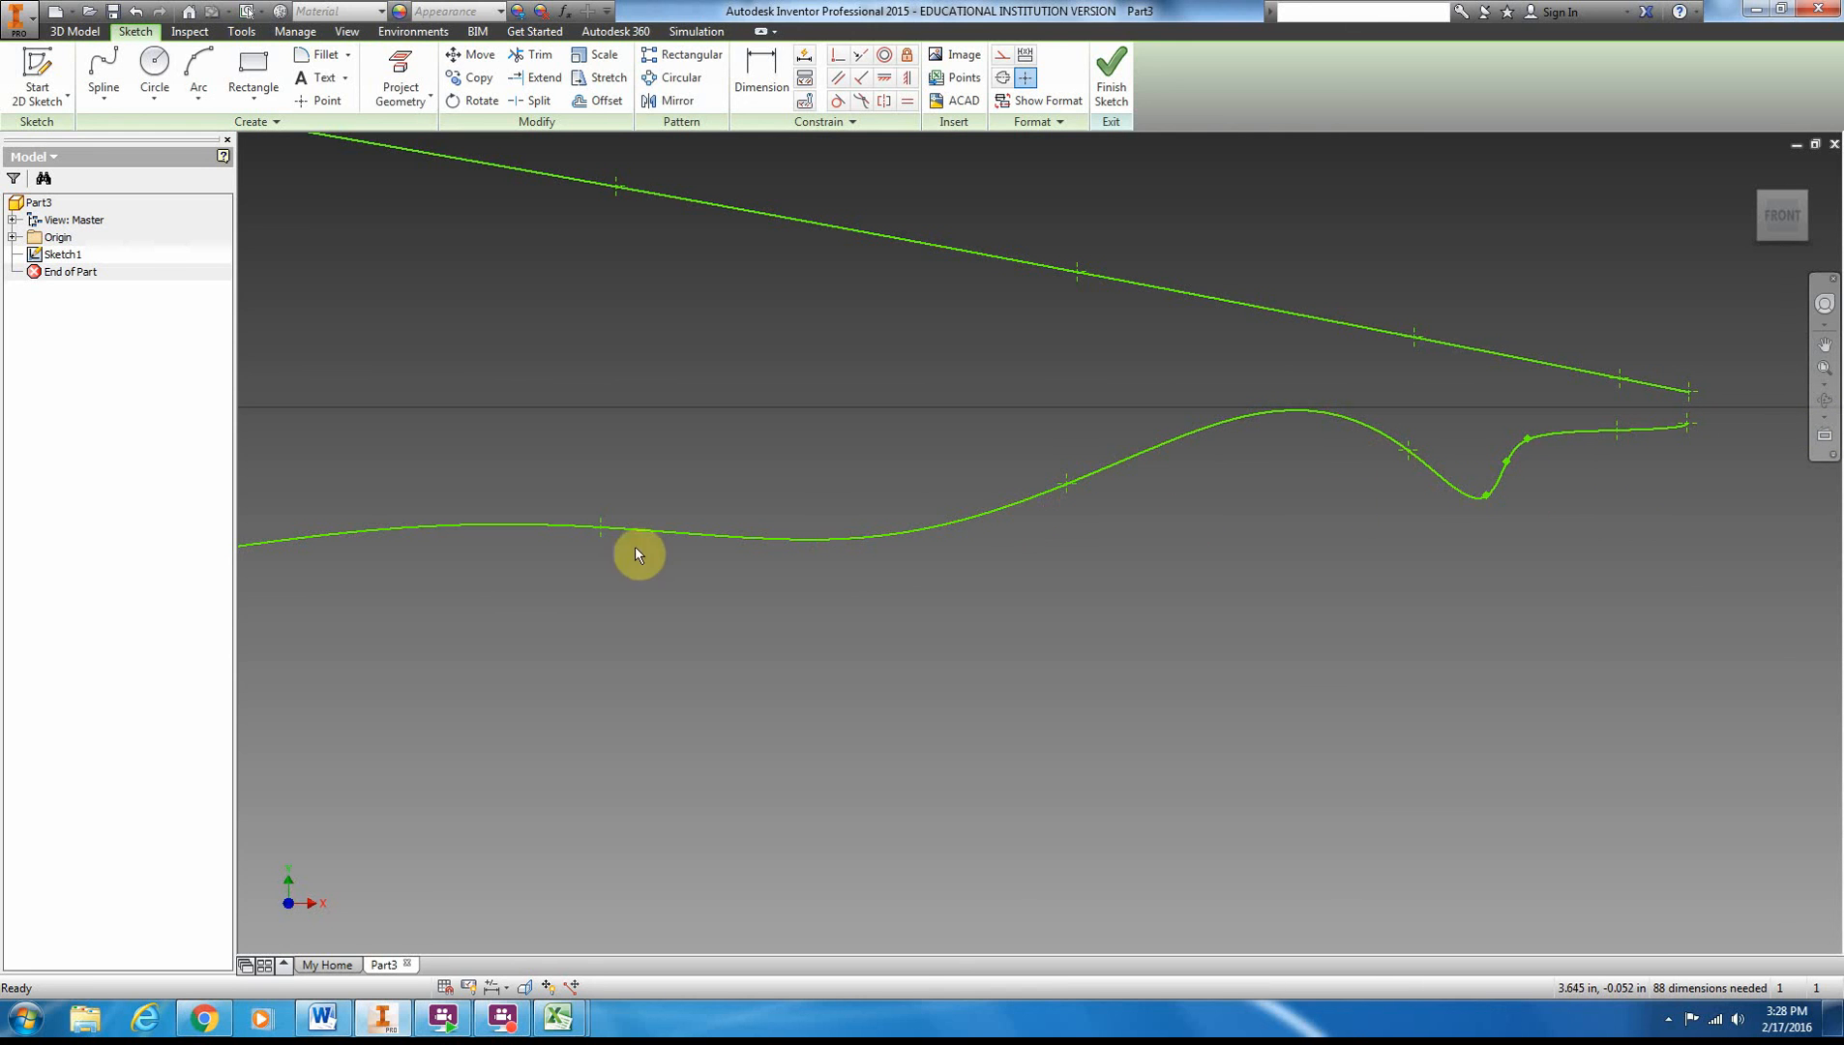
- Delete the three stray fit points that distort the lower spline just ahead of the trailing edge
click(1486, 497)
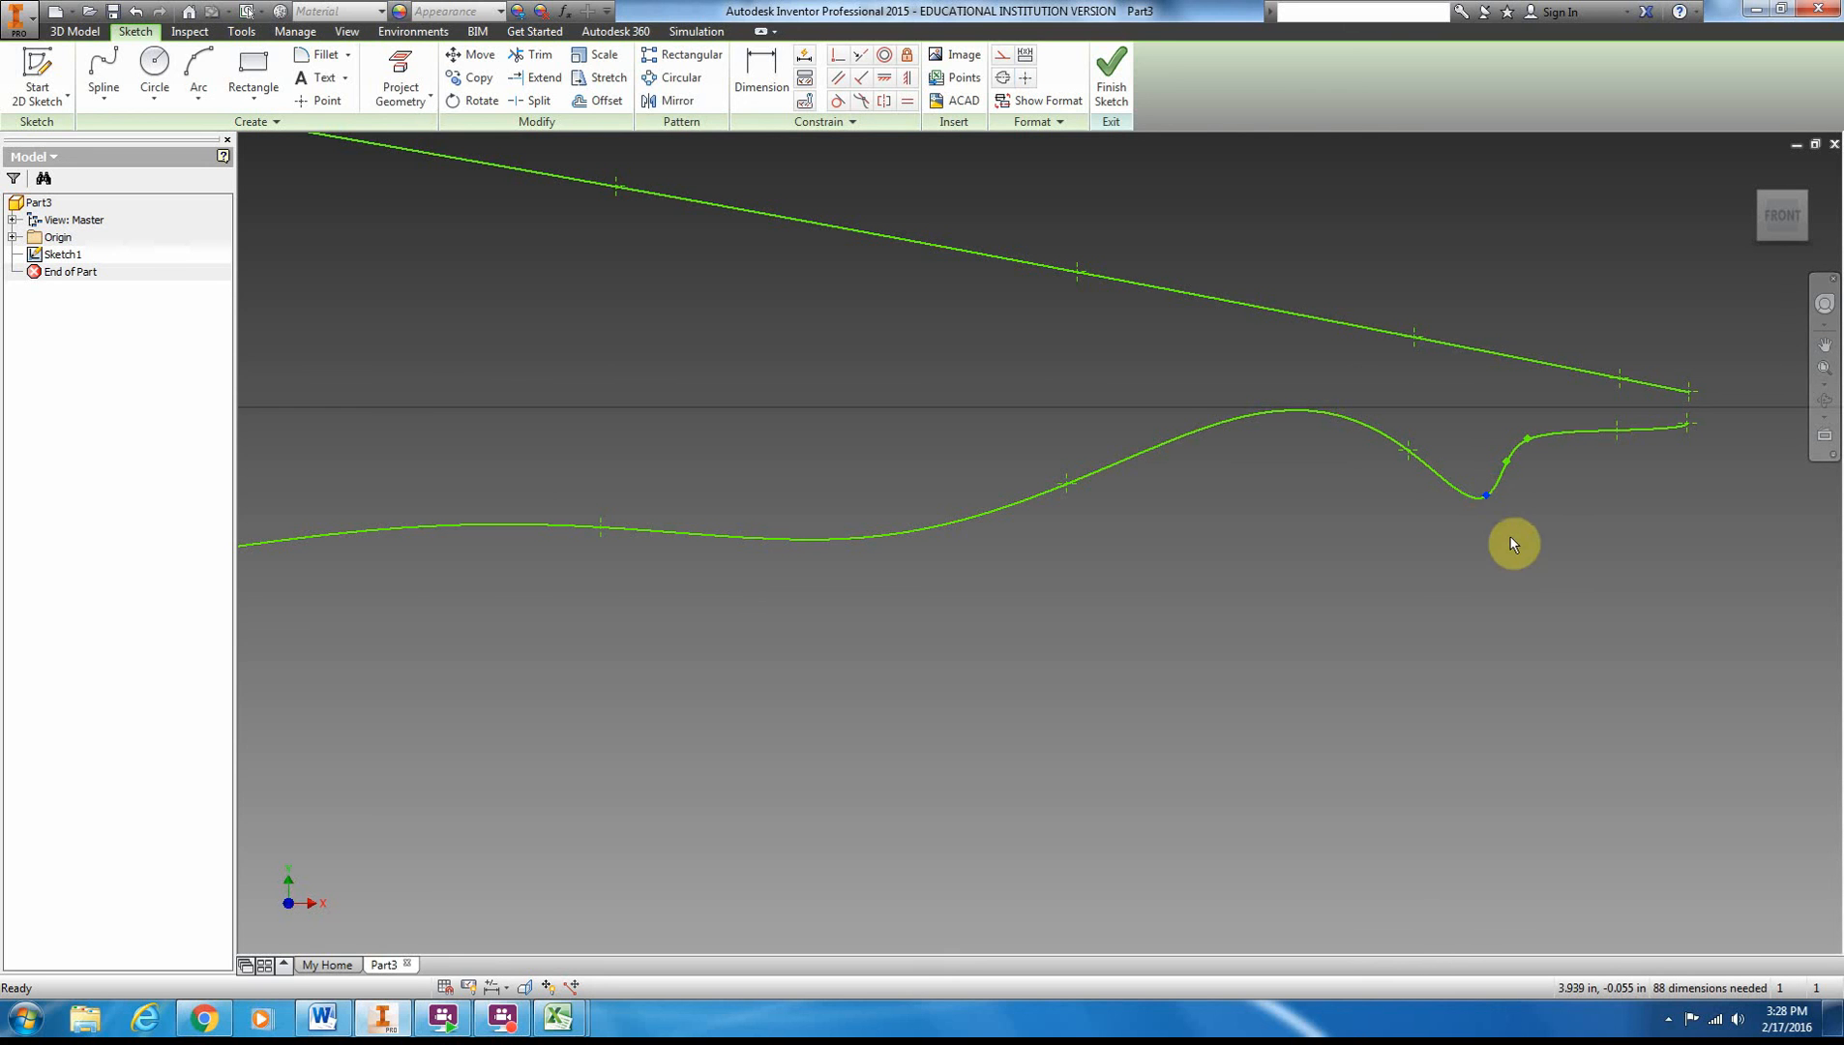
right_click(1487, 498)
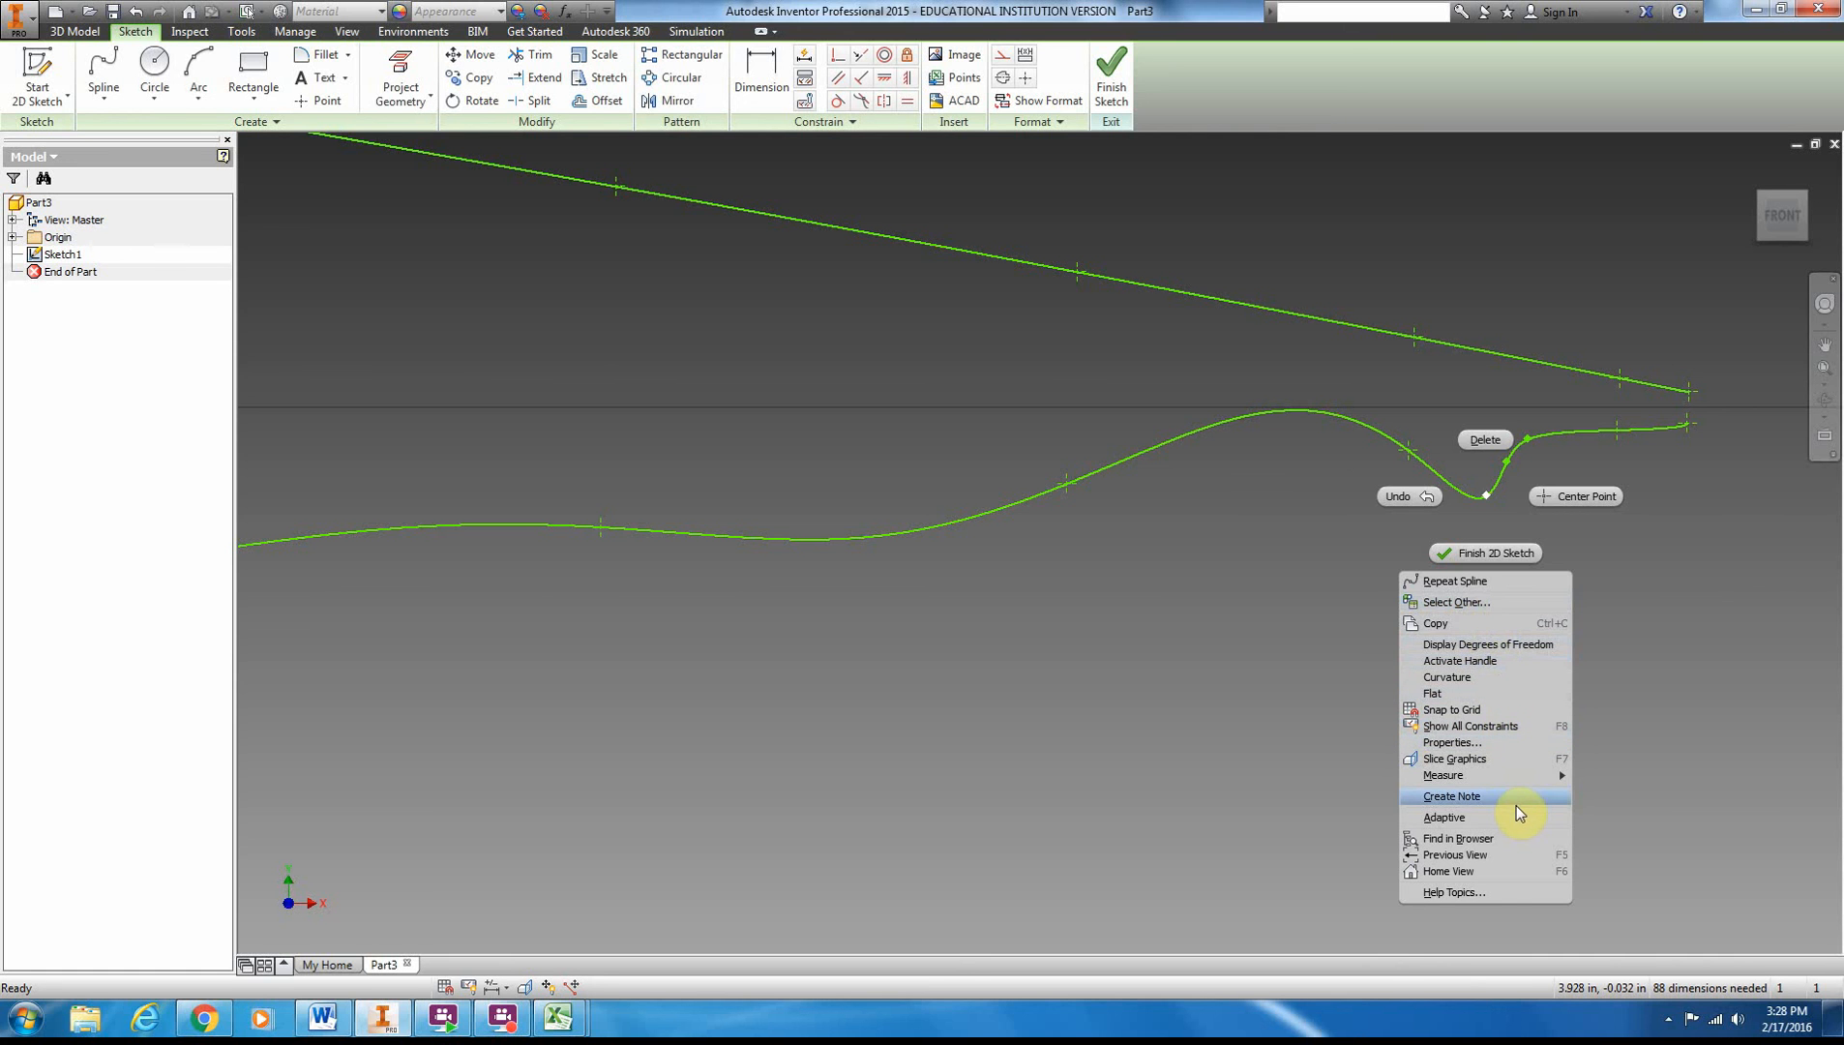
click(1484, 440)
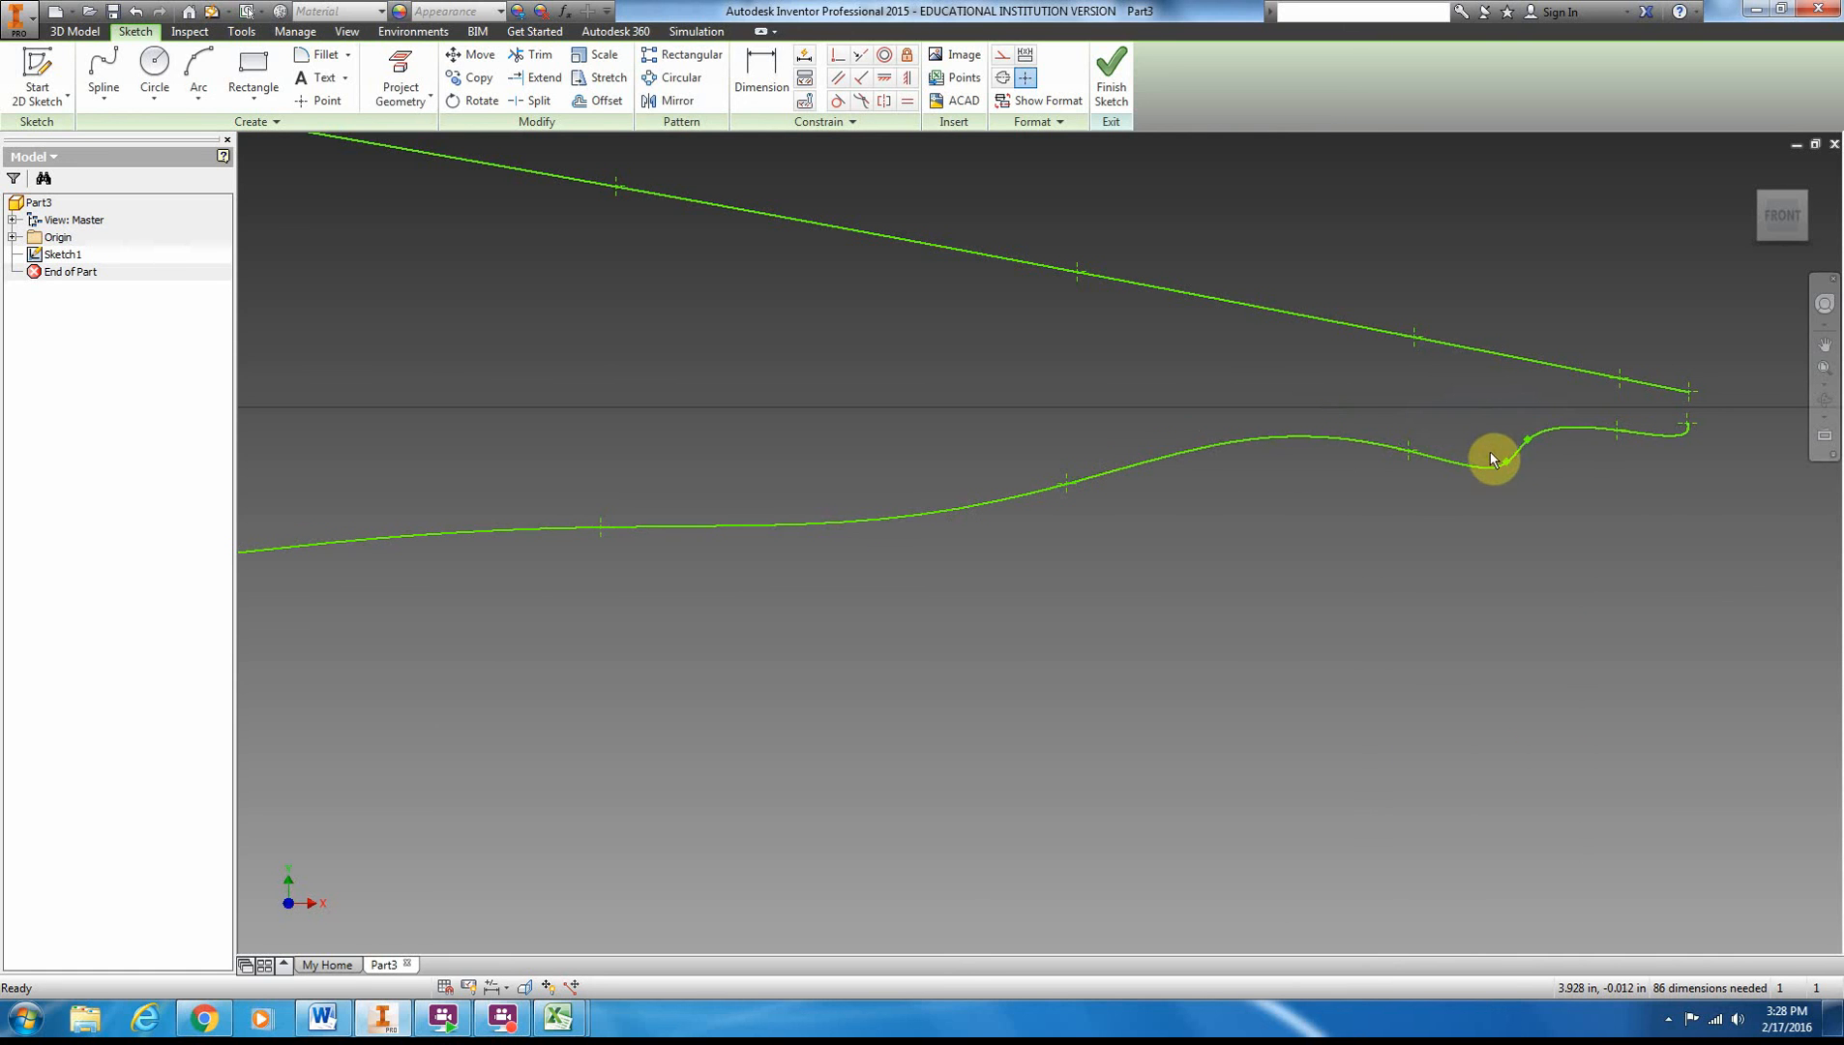
right_click(1505, 461)
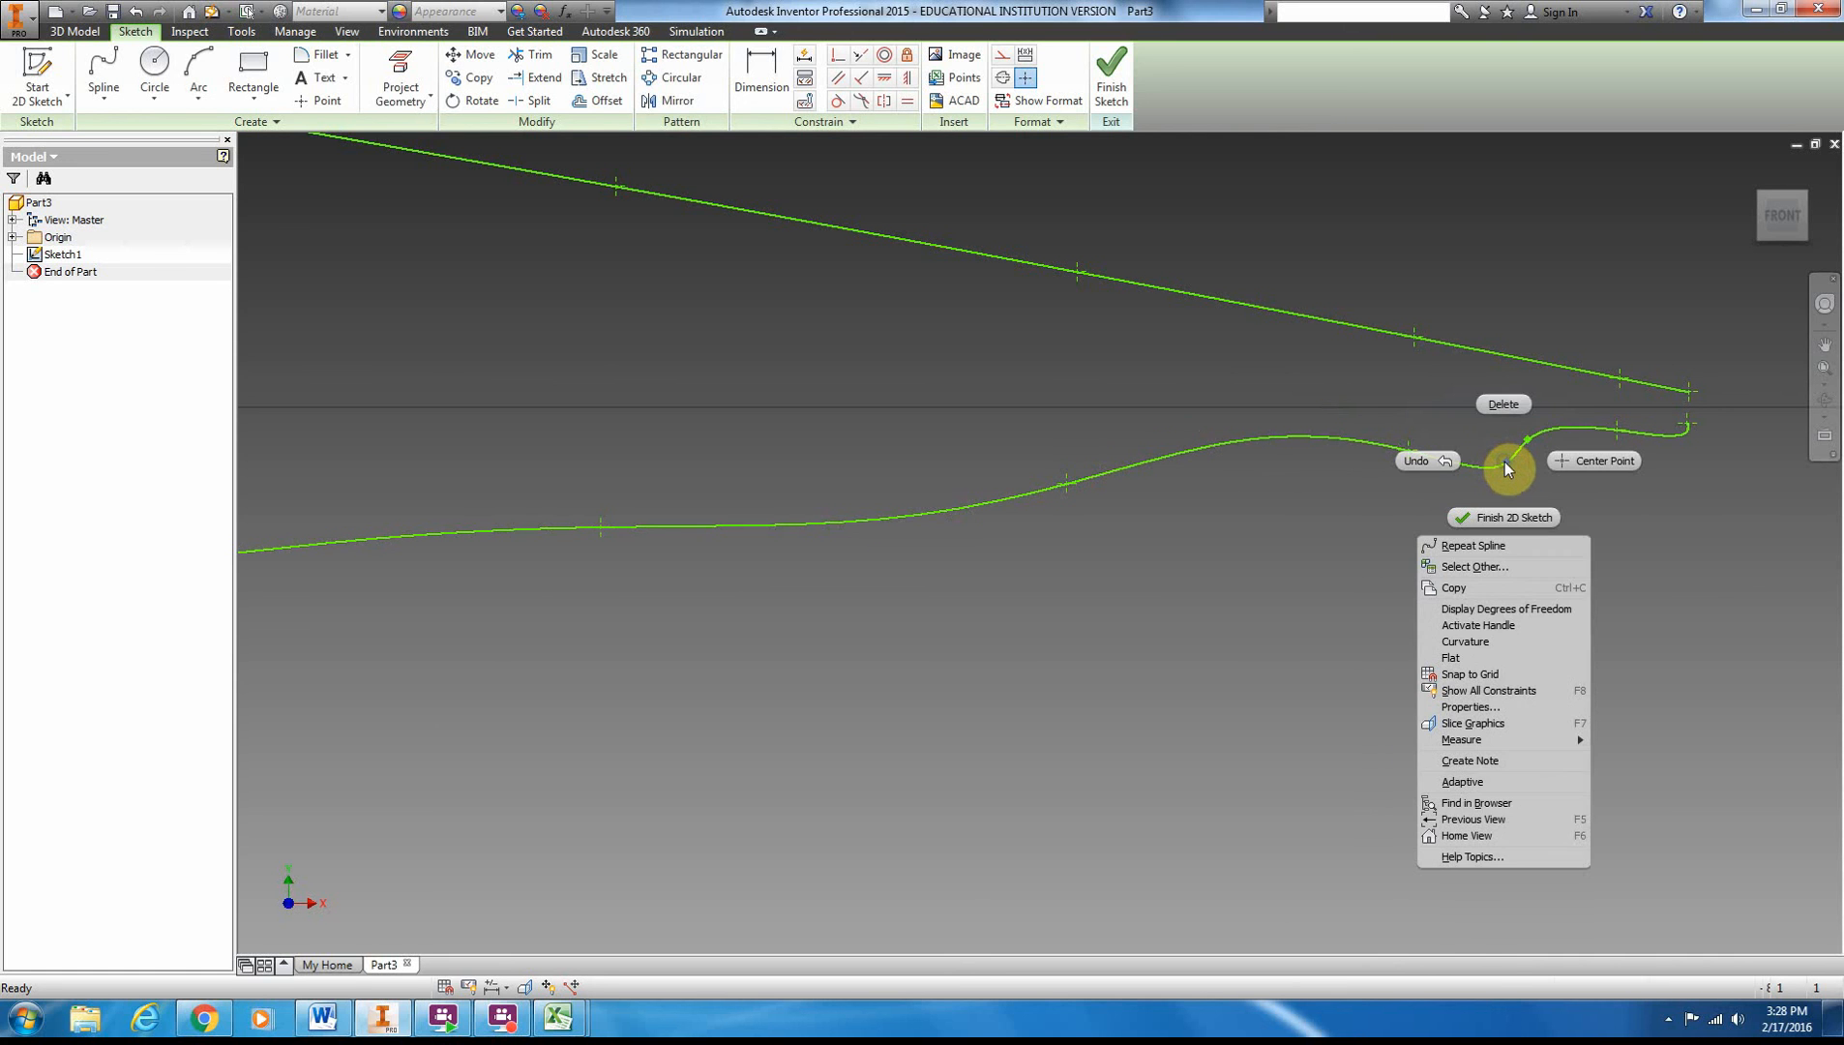
click(1503, 405)
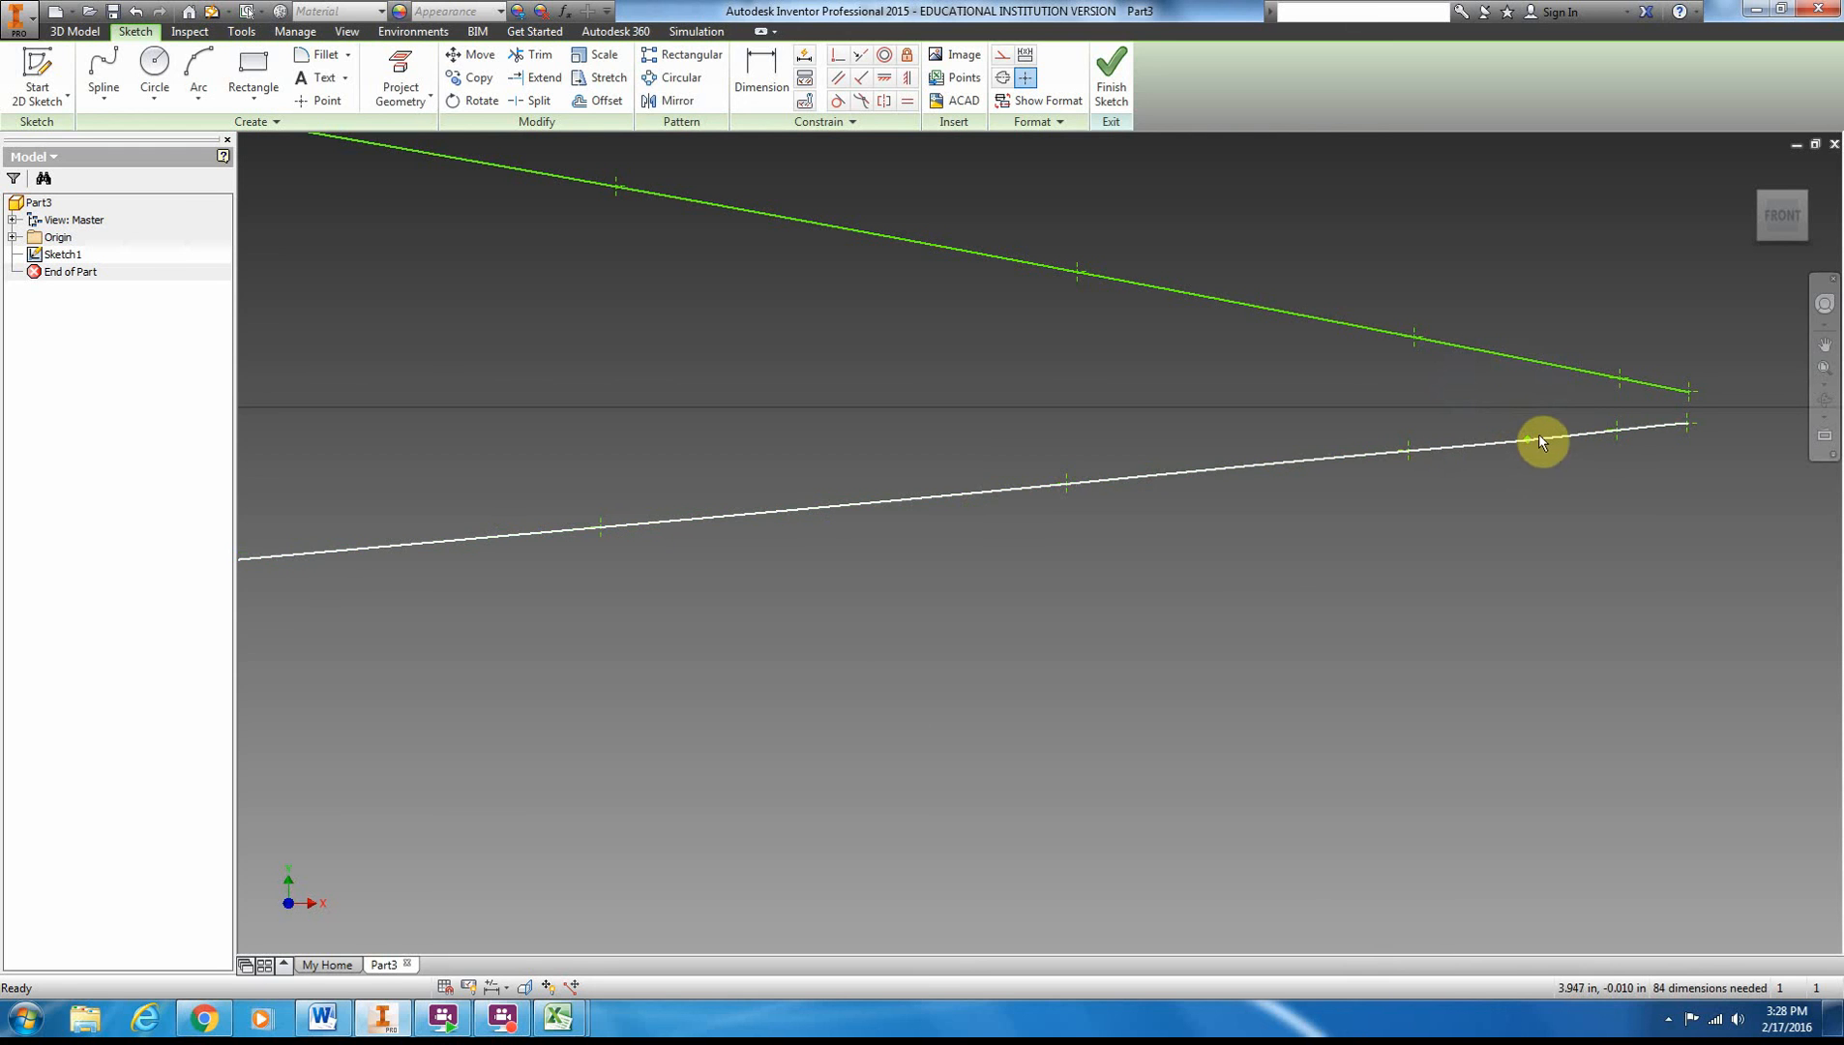
right_click(1521, 439)
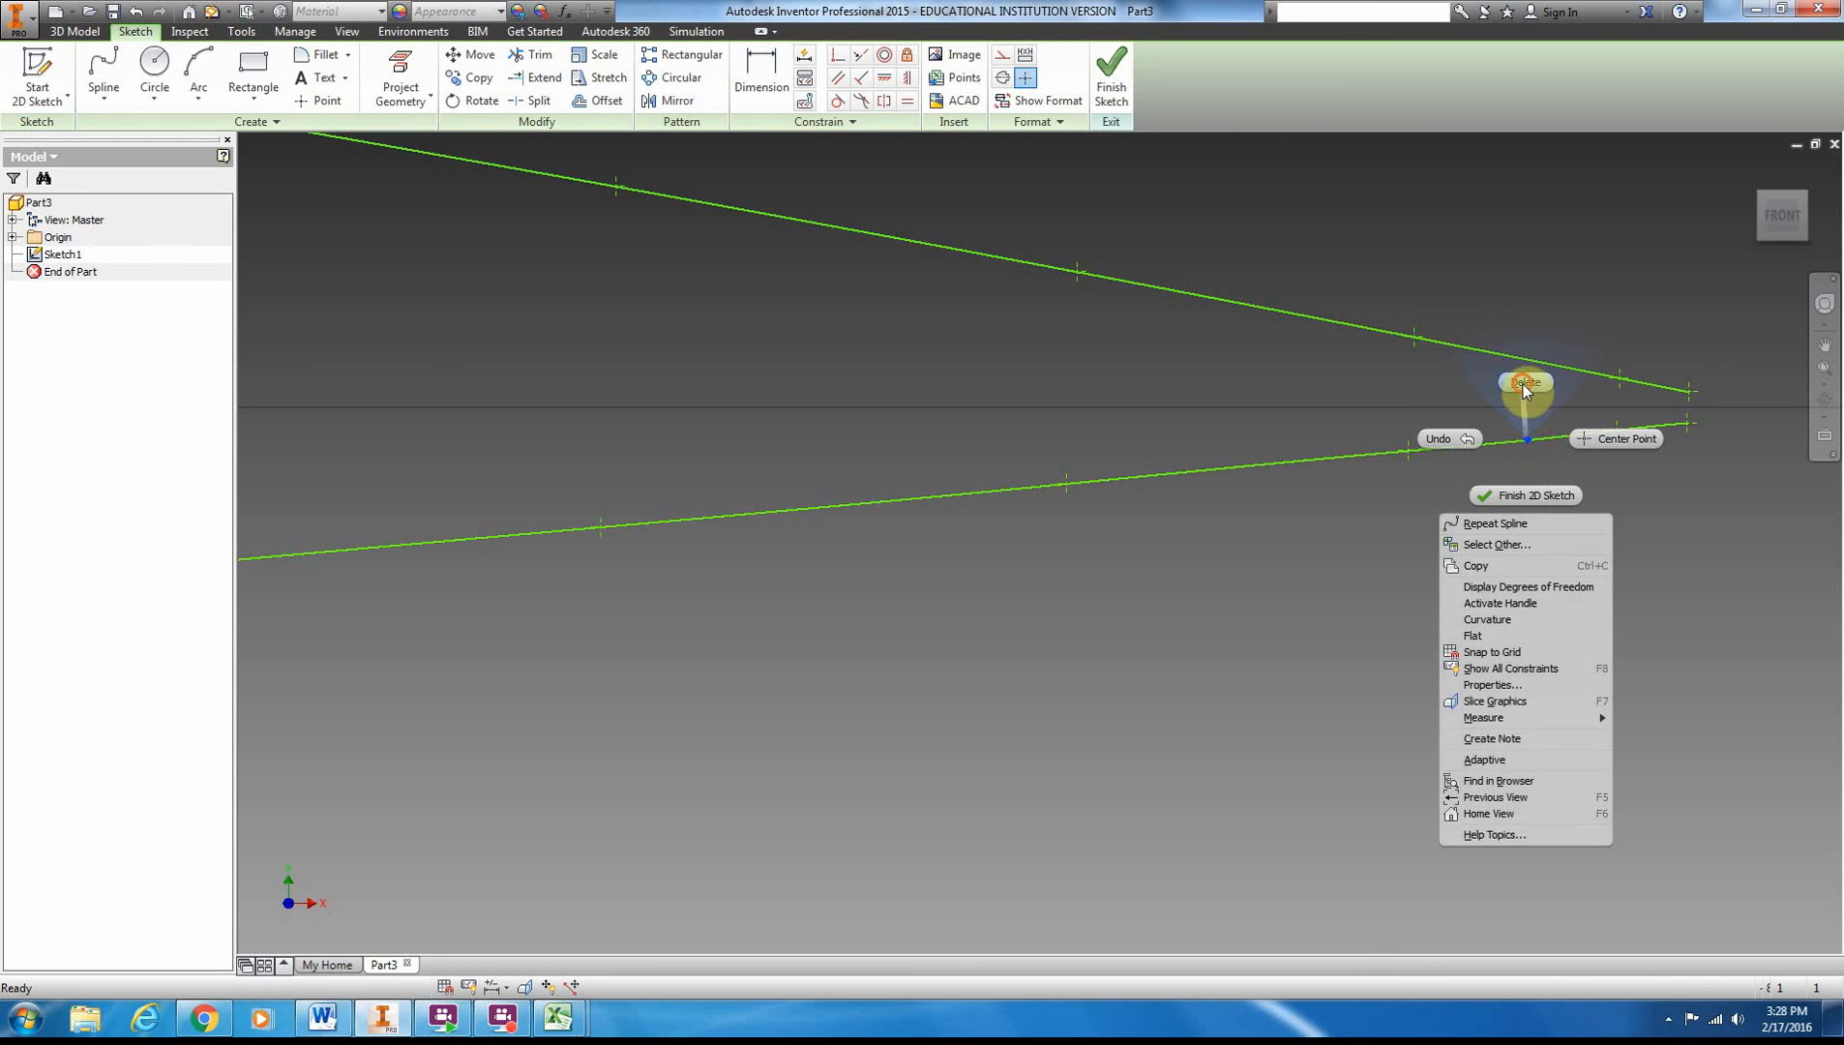
click(1523, 383)
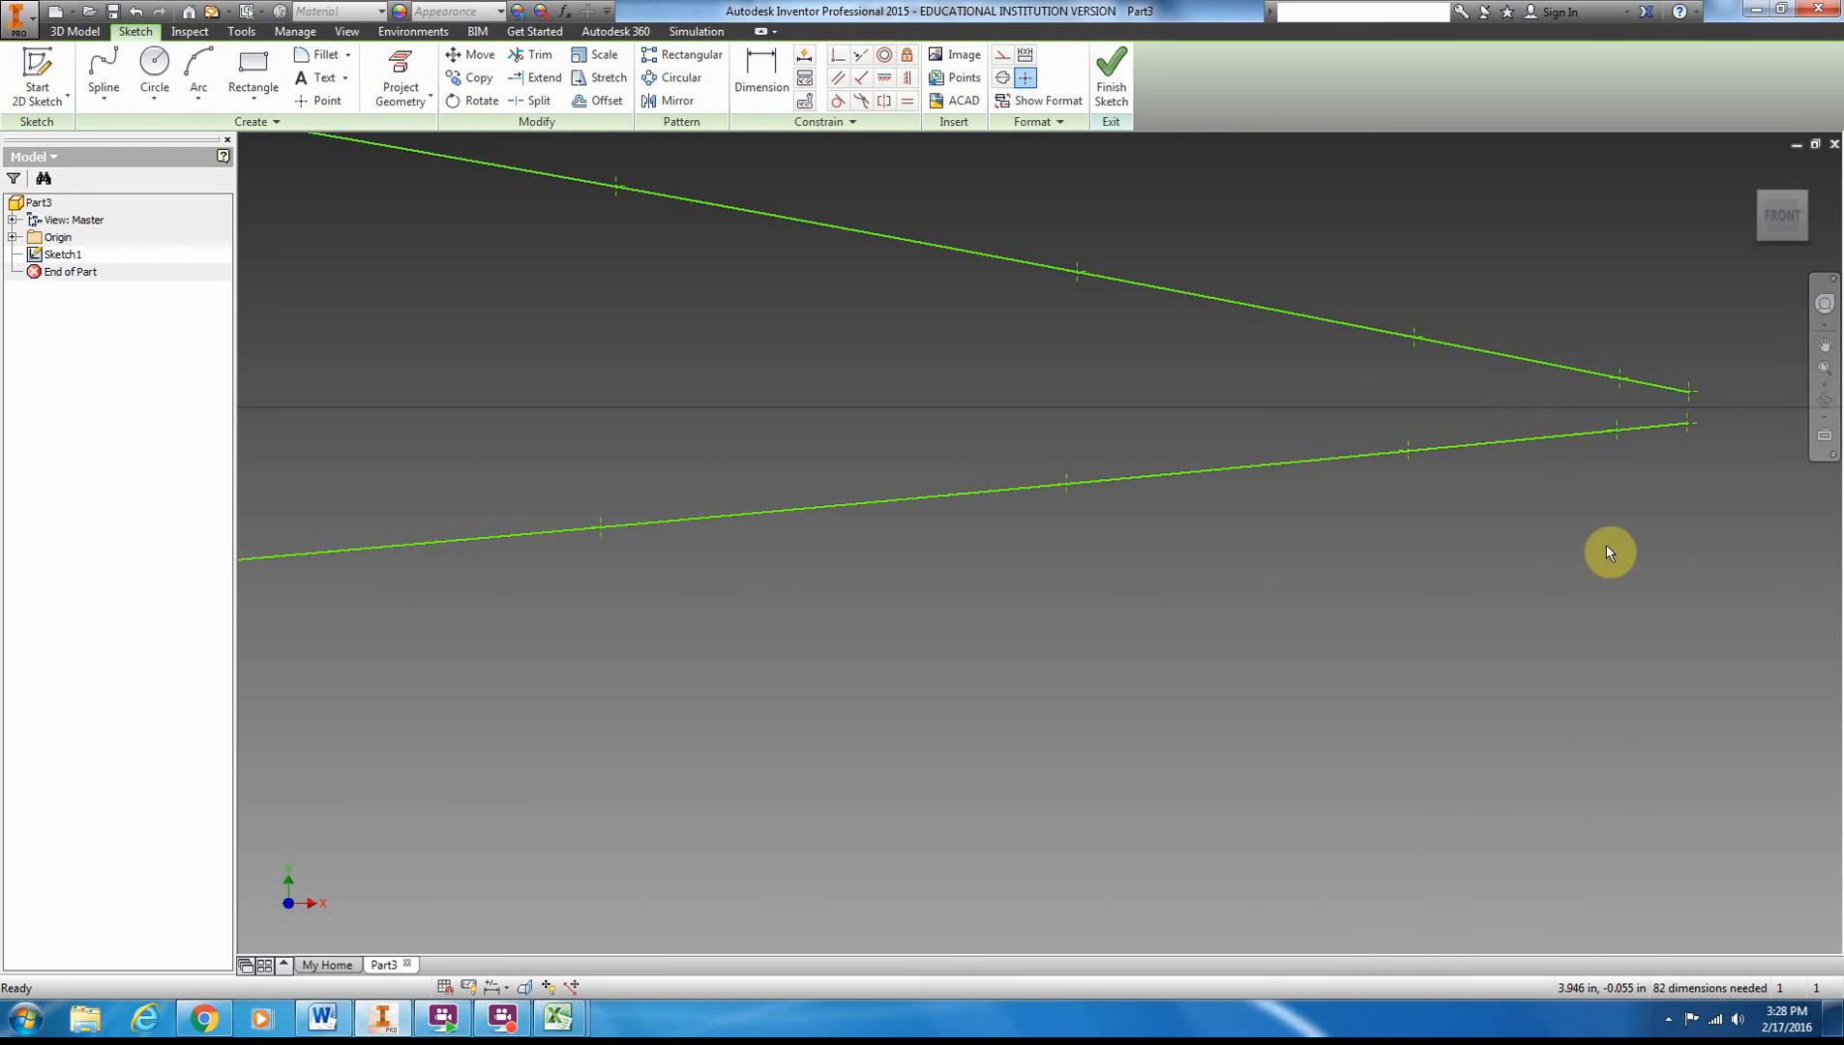
- Close the trailing edge with a straight line from the upper spline's endpoint to the lower spline's endpoint
click(103, 97)
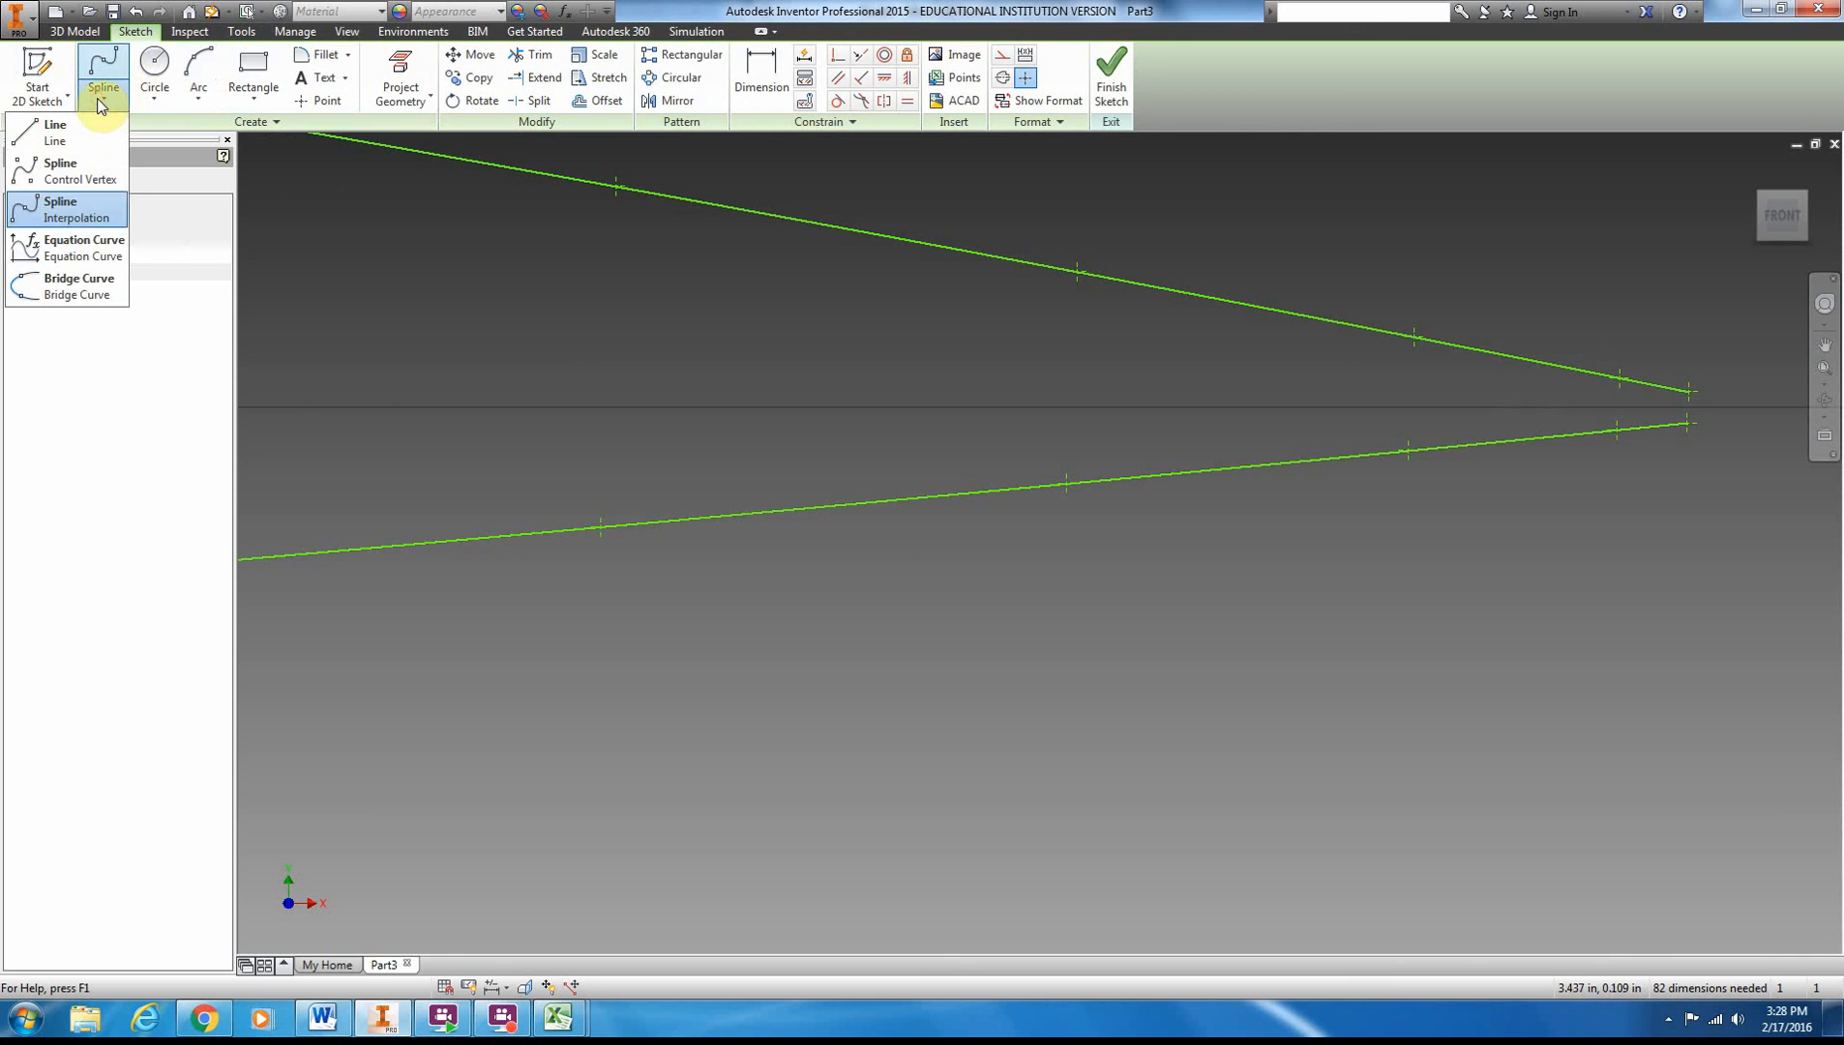
click(56, 132)
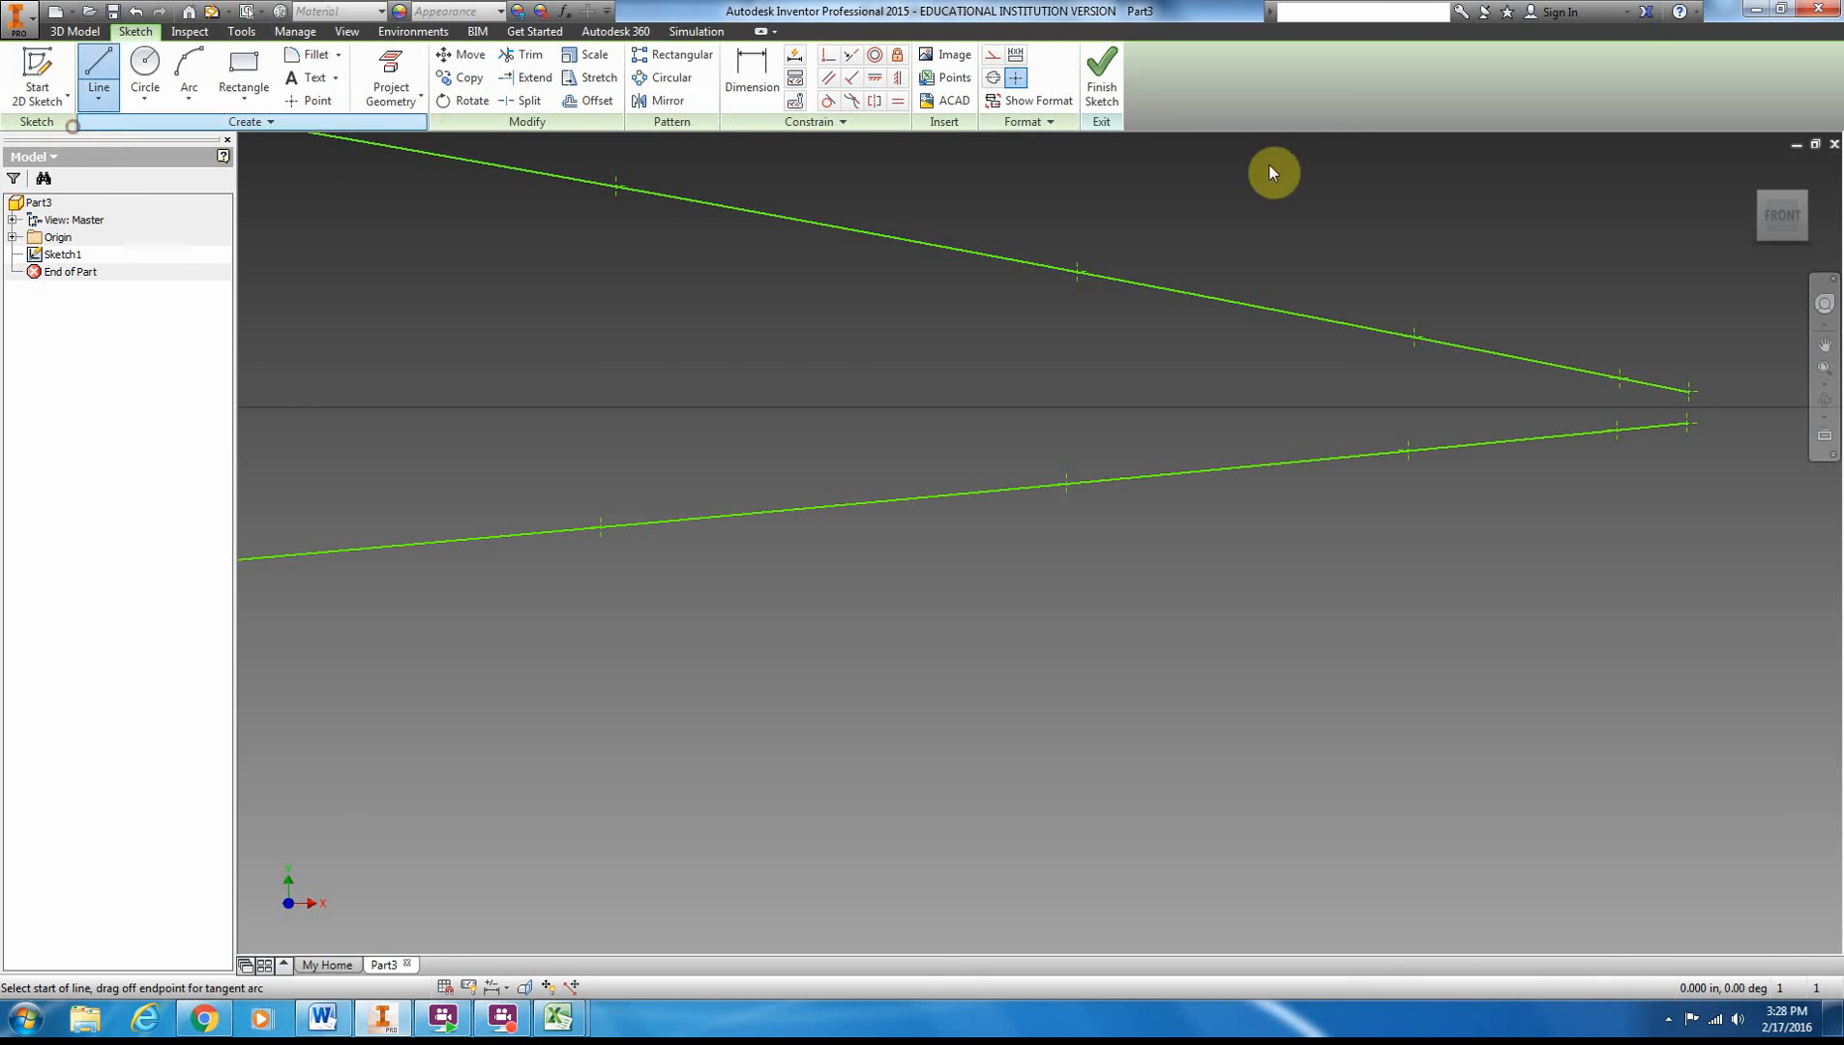
click(1688, 393)
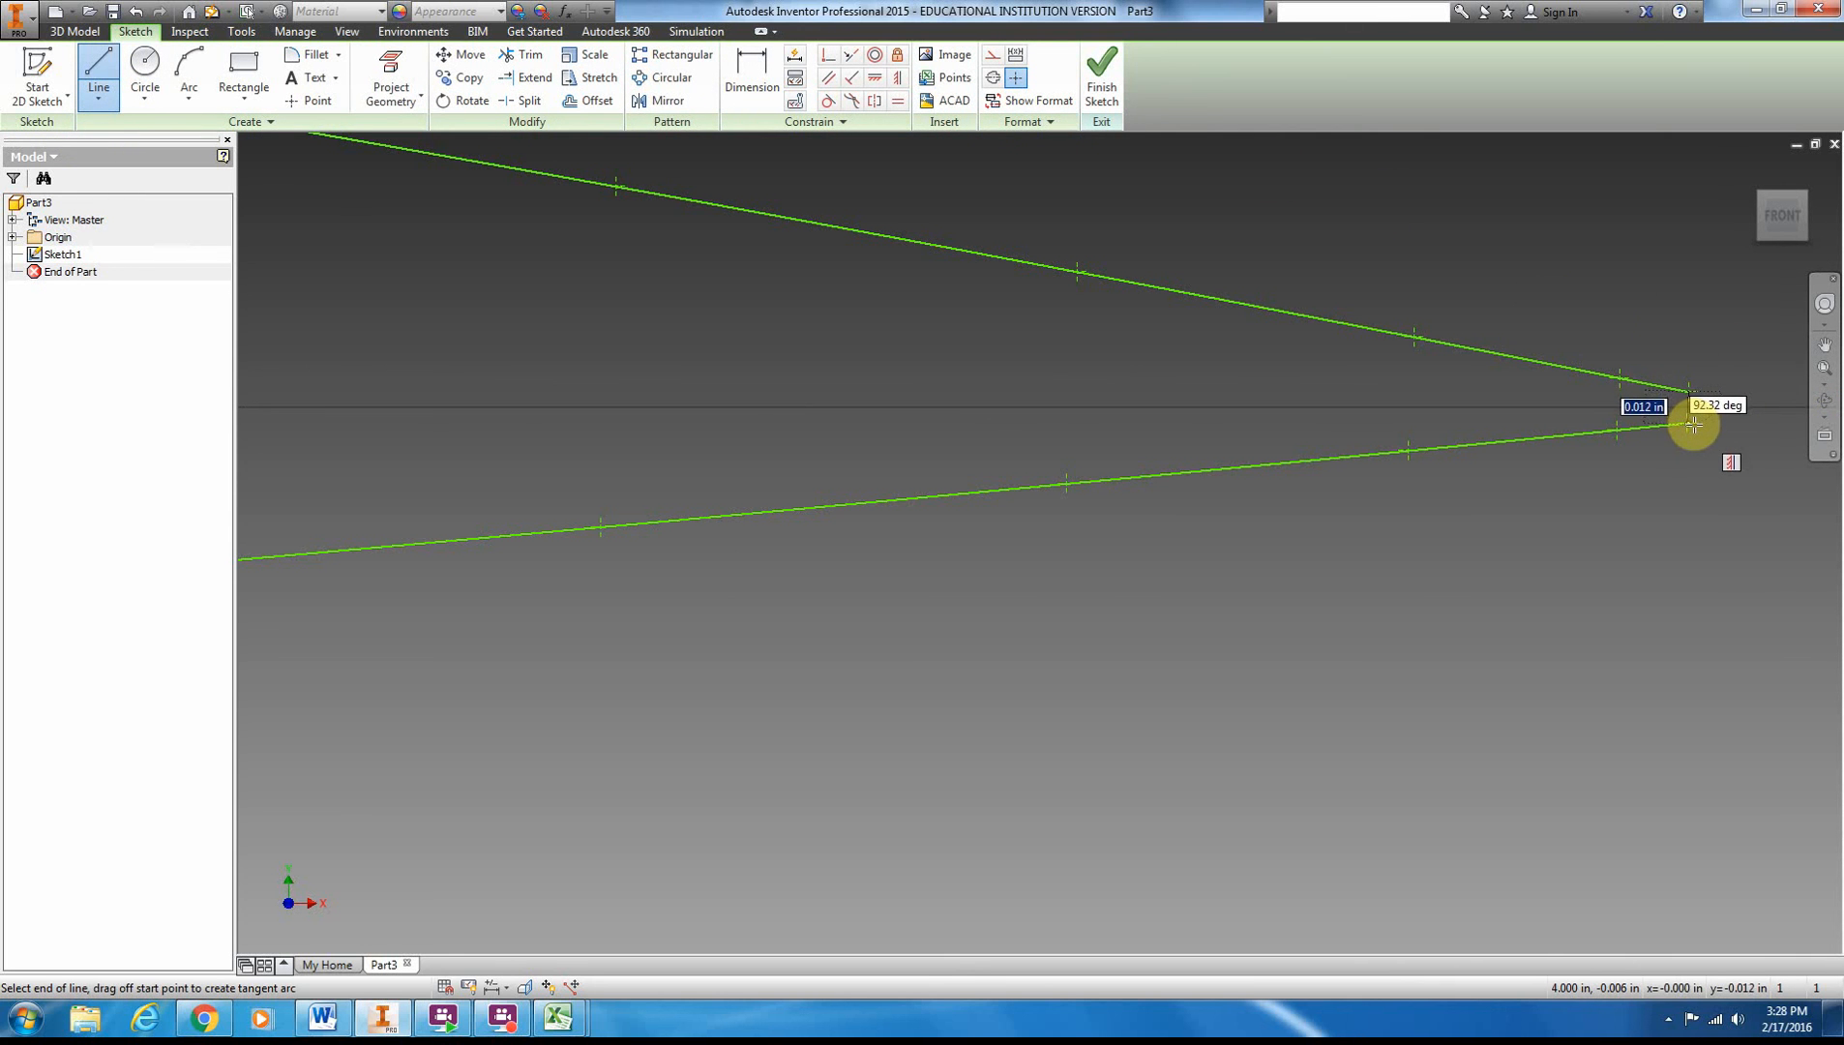
double_click(1688, 423)
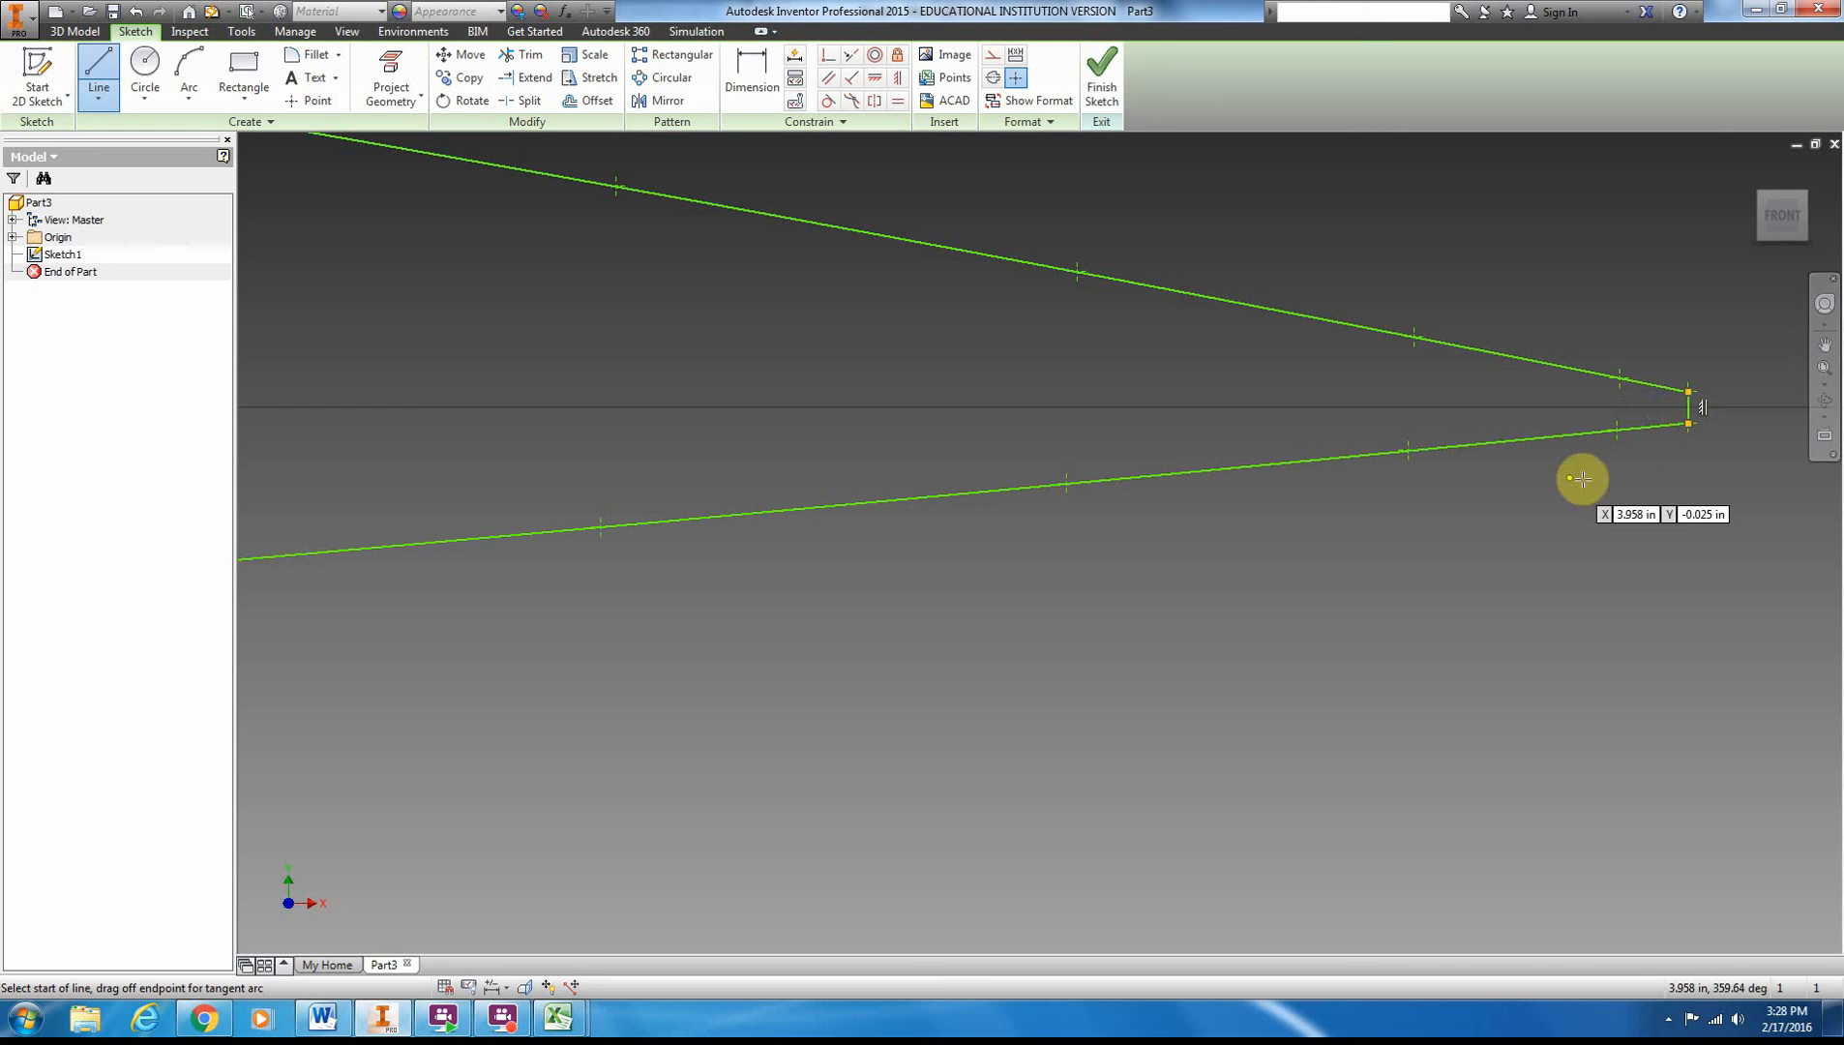
- Finish the airfoil sketch and extrude the closed profile 4 in into a solid wing section
scroll(1625, 617, up, 2)
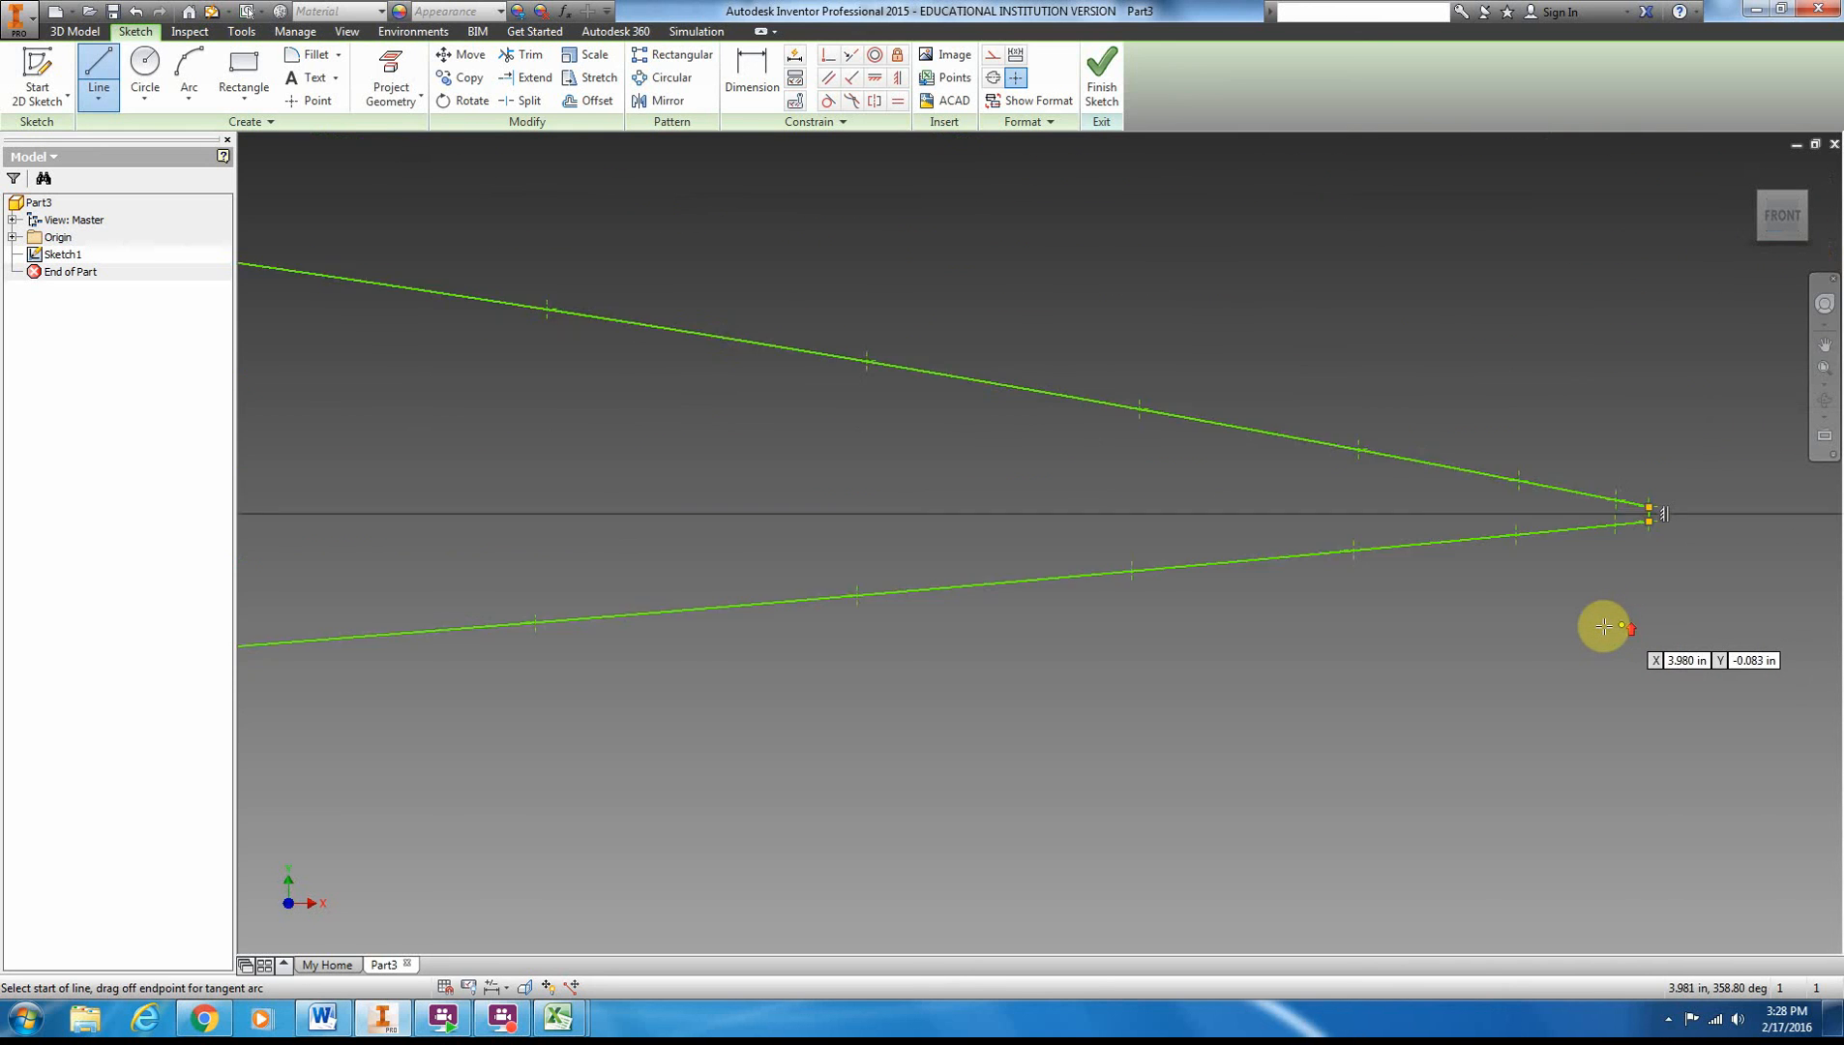
scroll(1412, 646, up, 2)
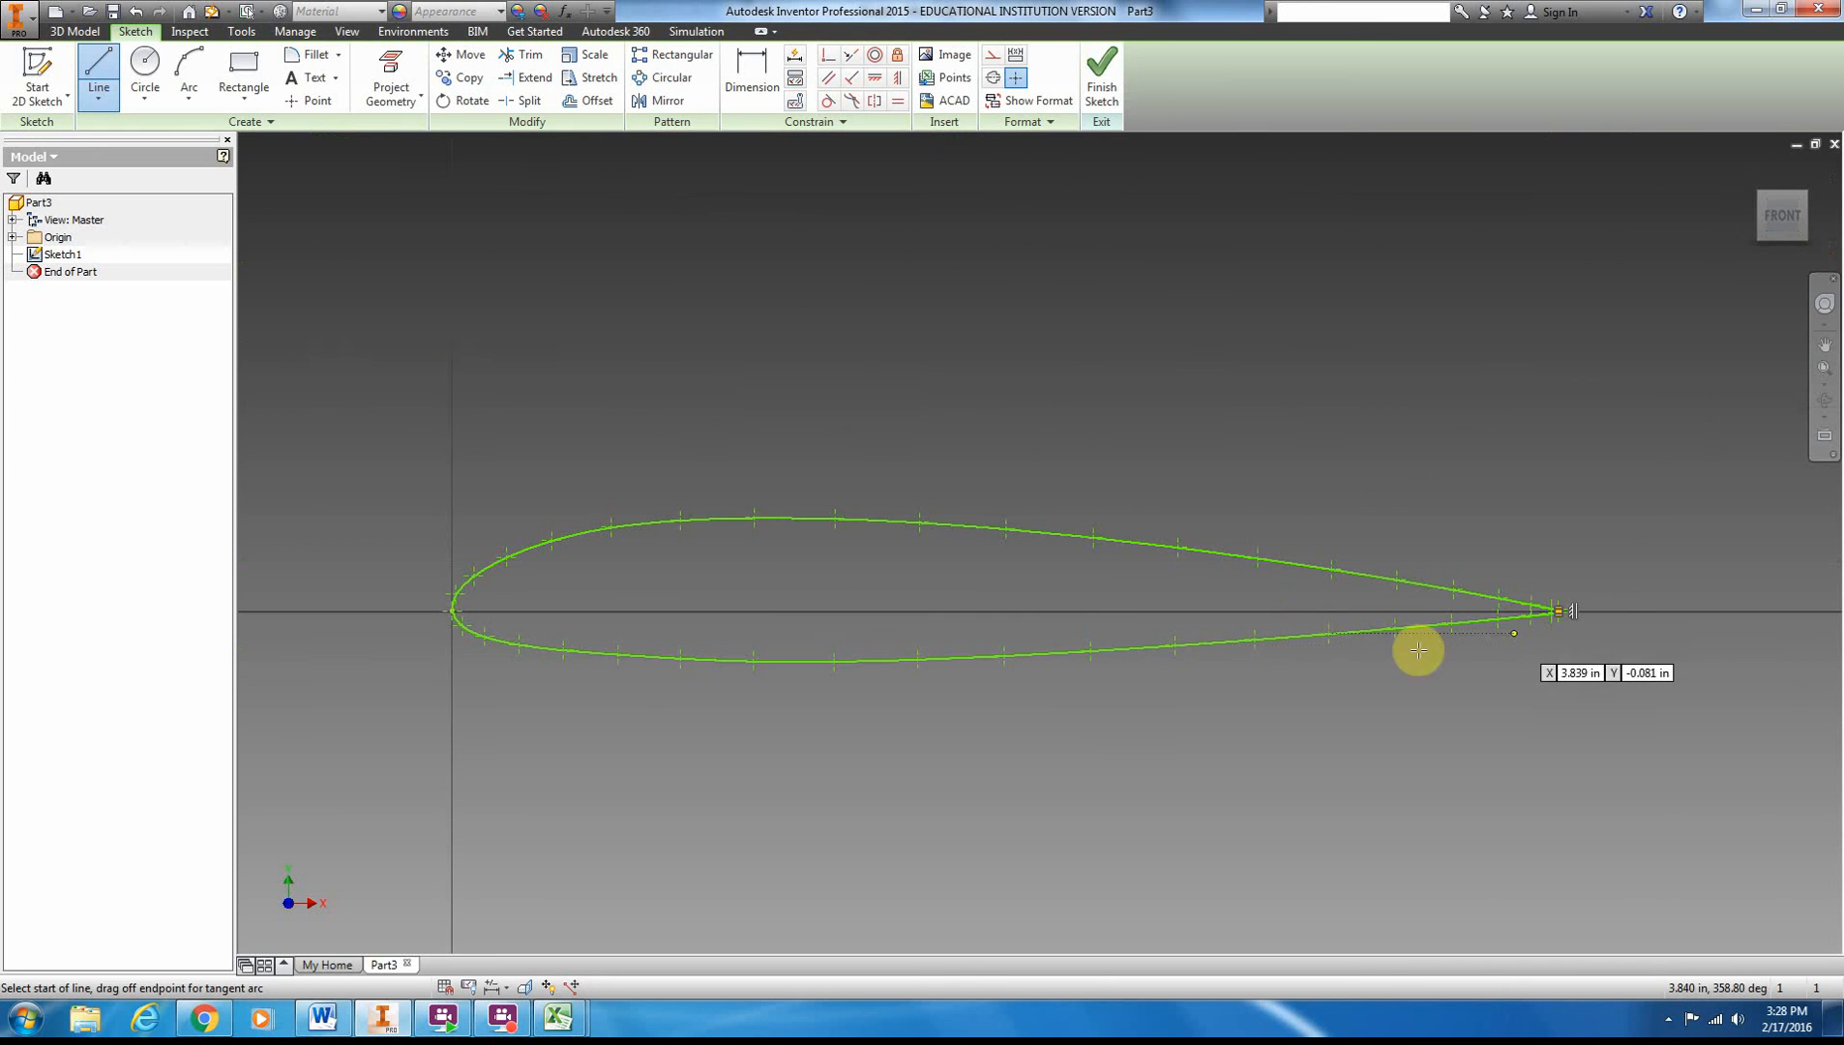
click(1108, 79)
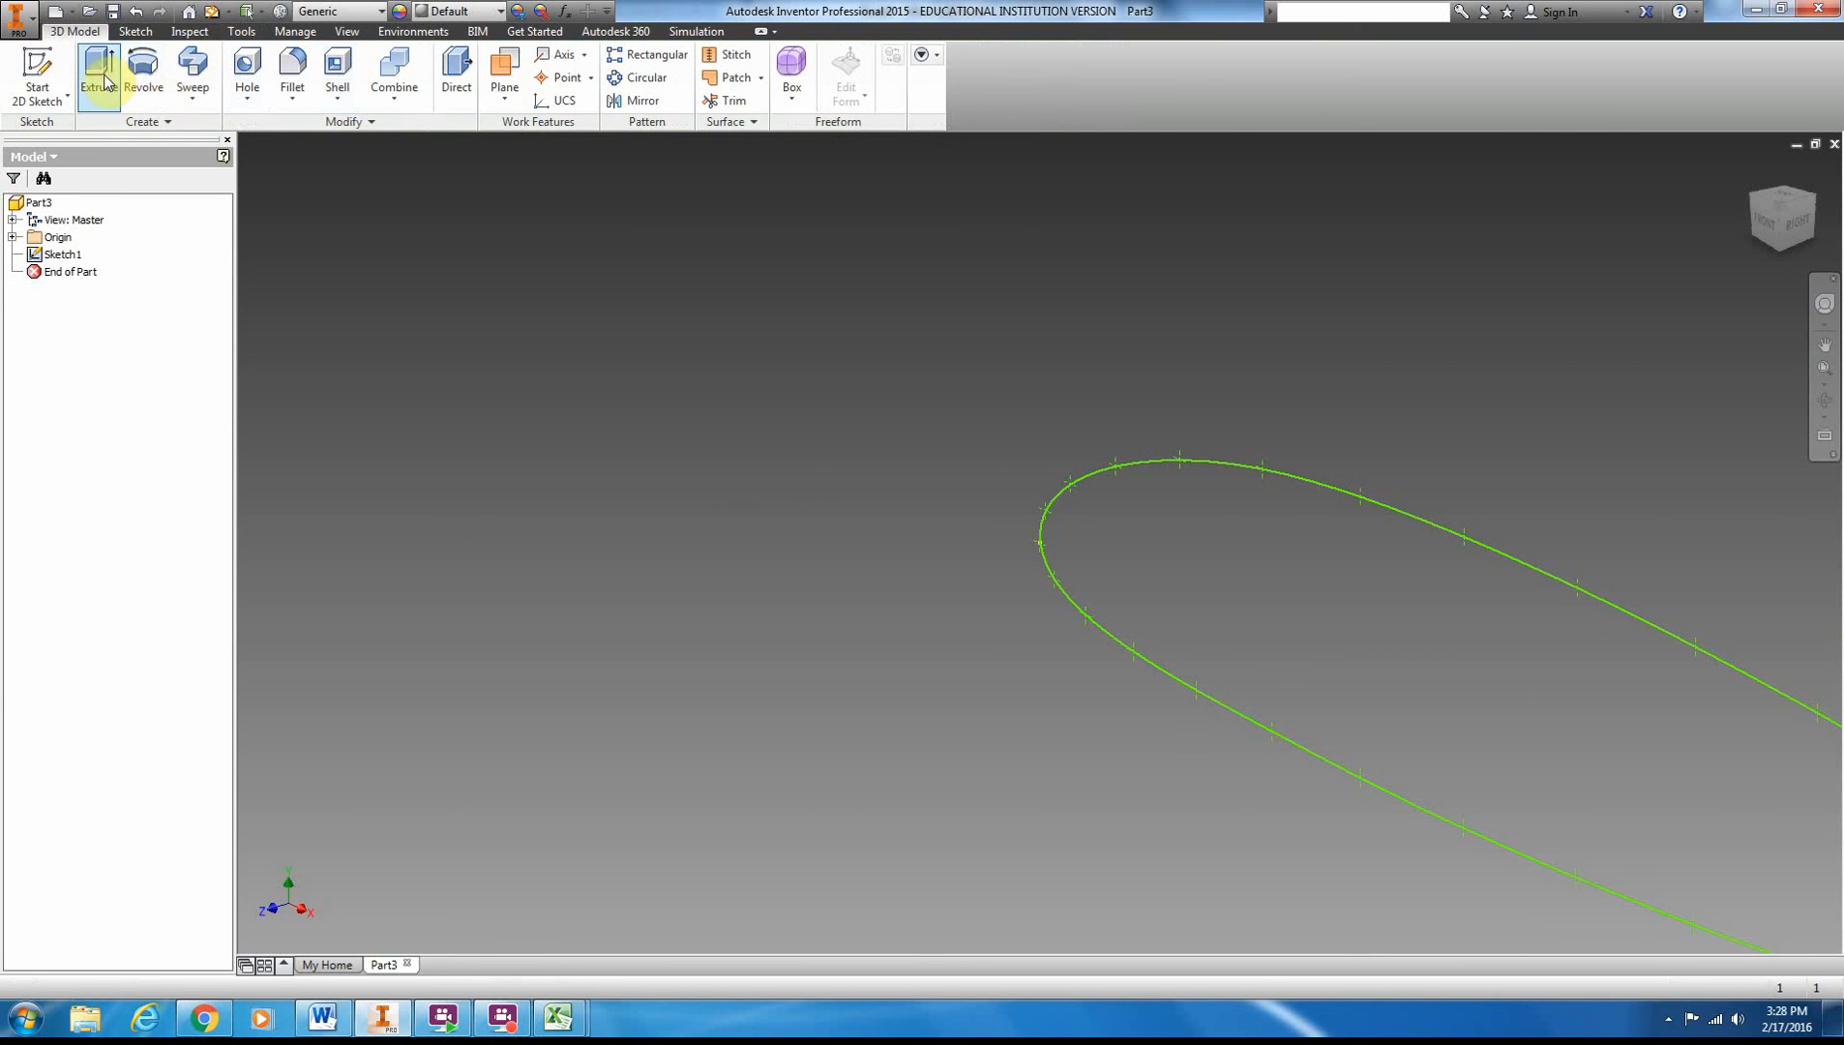
click(99, 72)
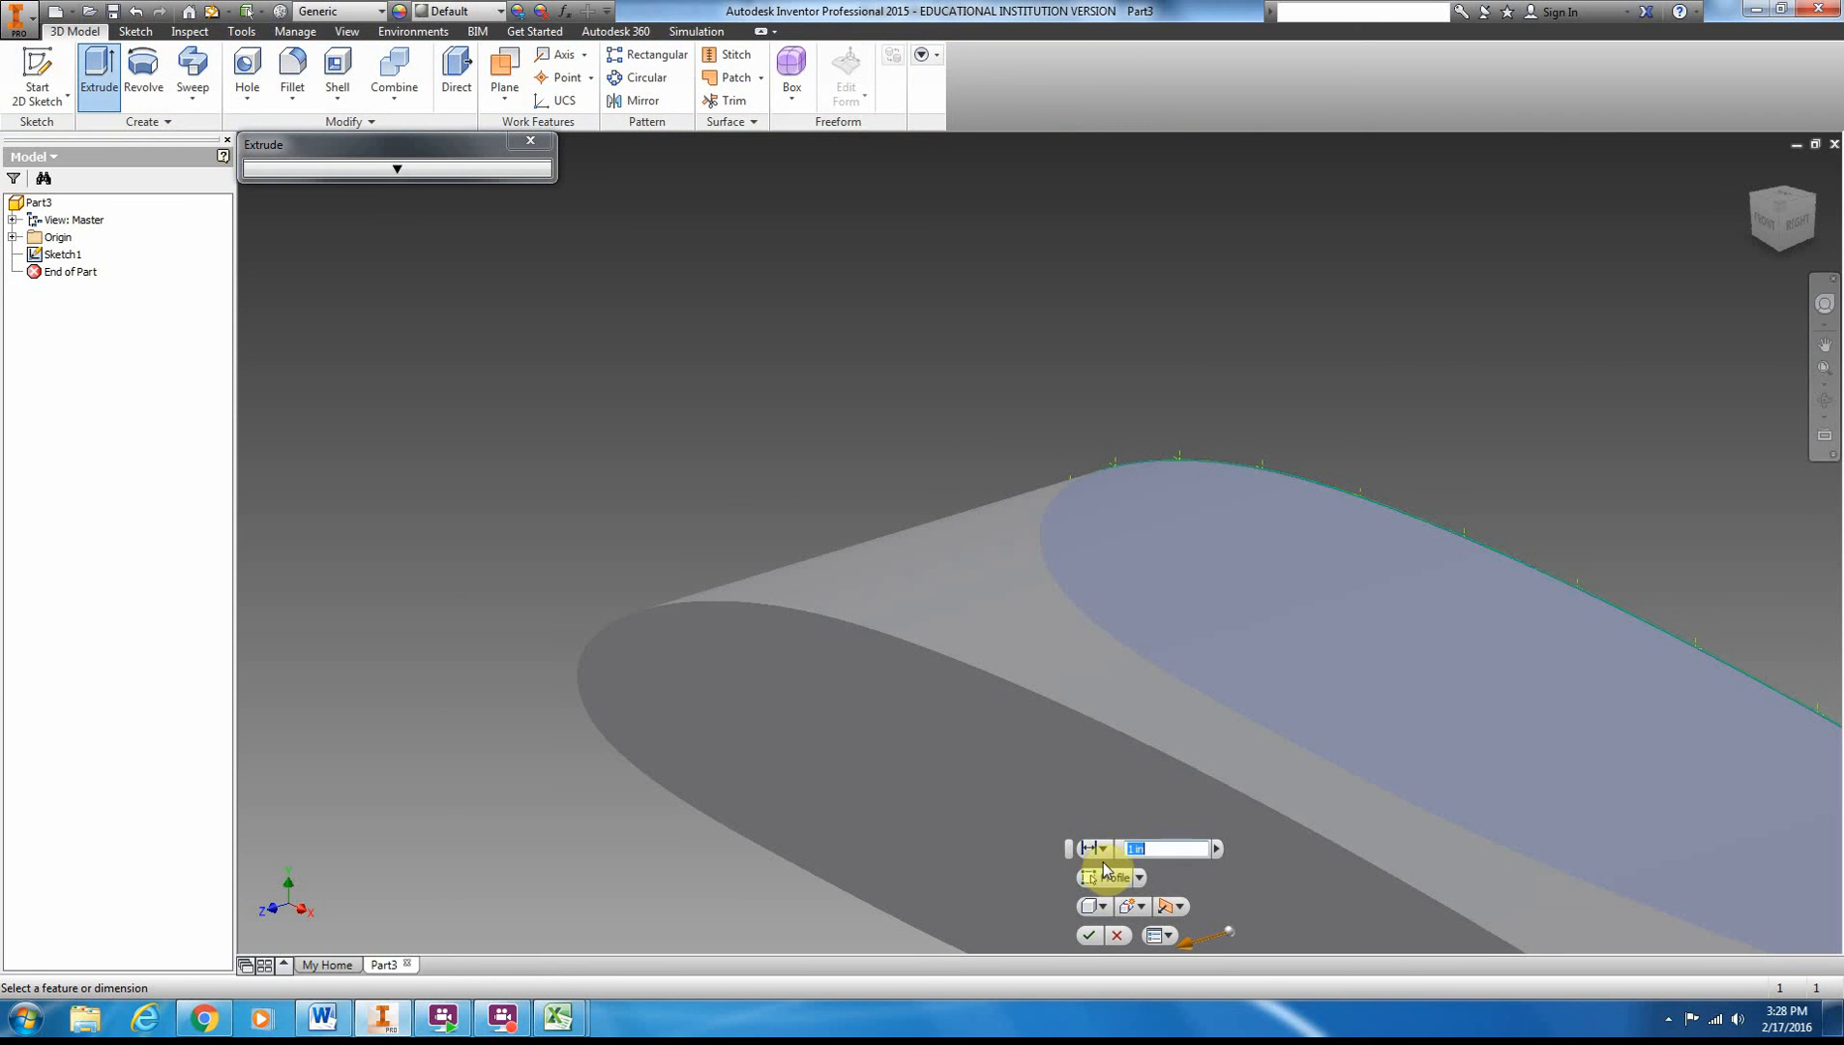
text(4)
click(1092, 937)
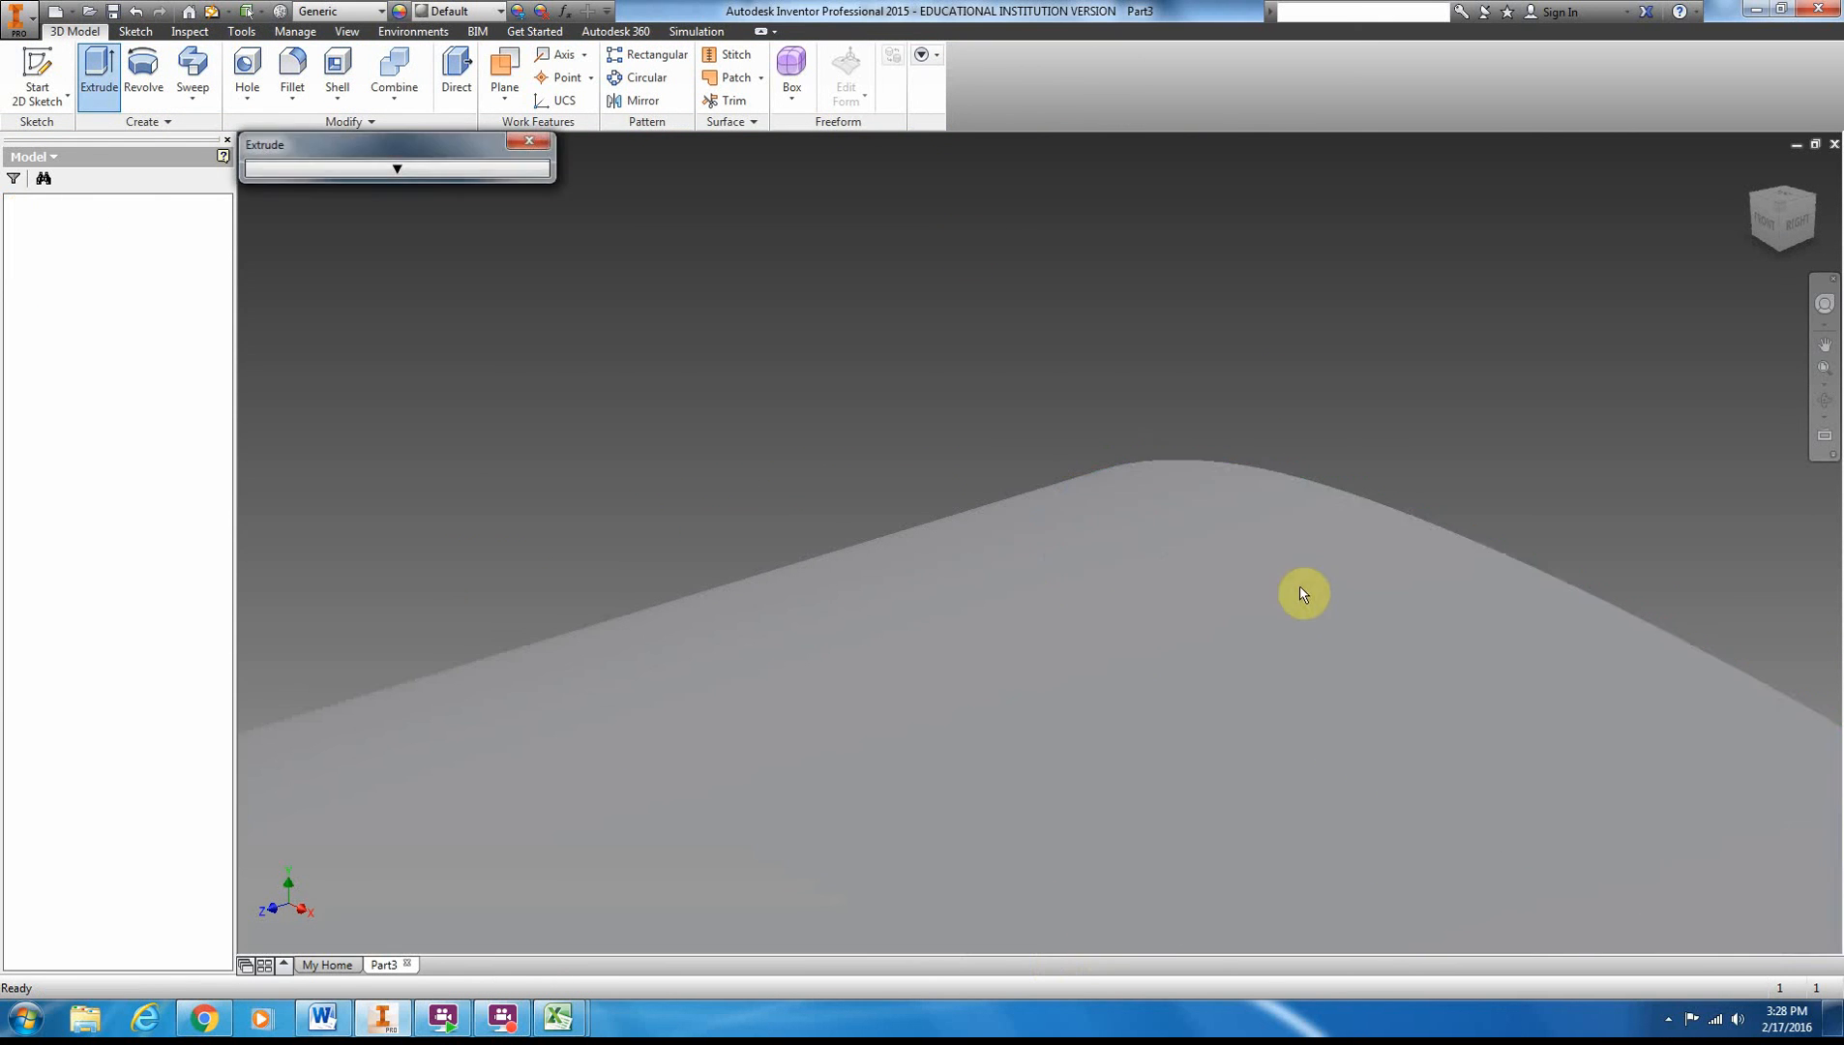
scroll(1558, 324, down, 3)
scroll(1558, 323, up, 5)
scroll(1557, 329, up, 5)
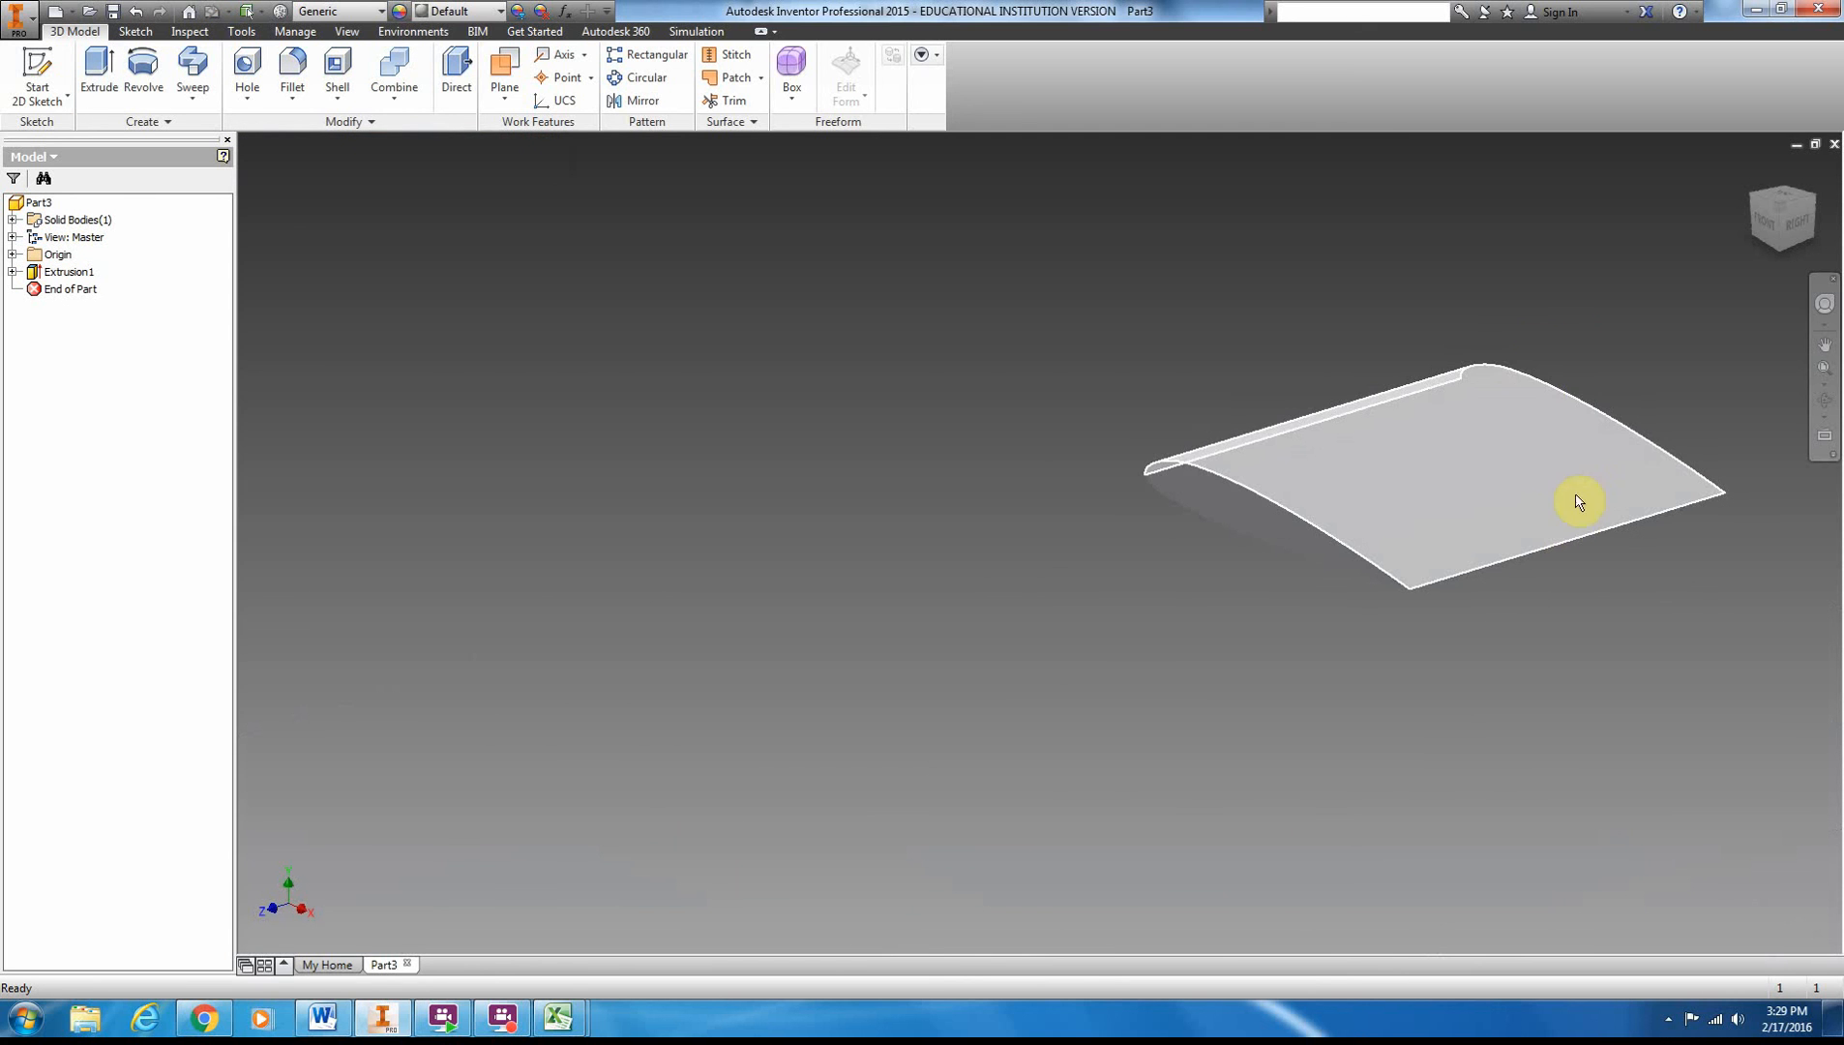
click(1142, 522)
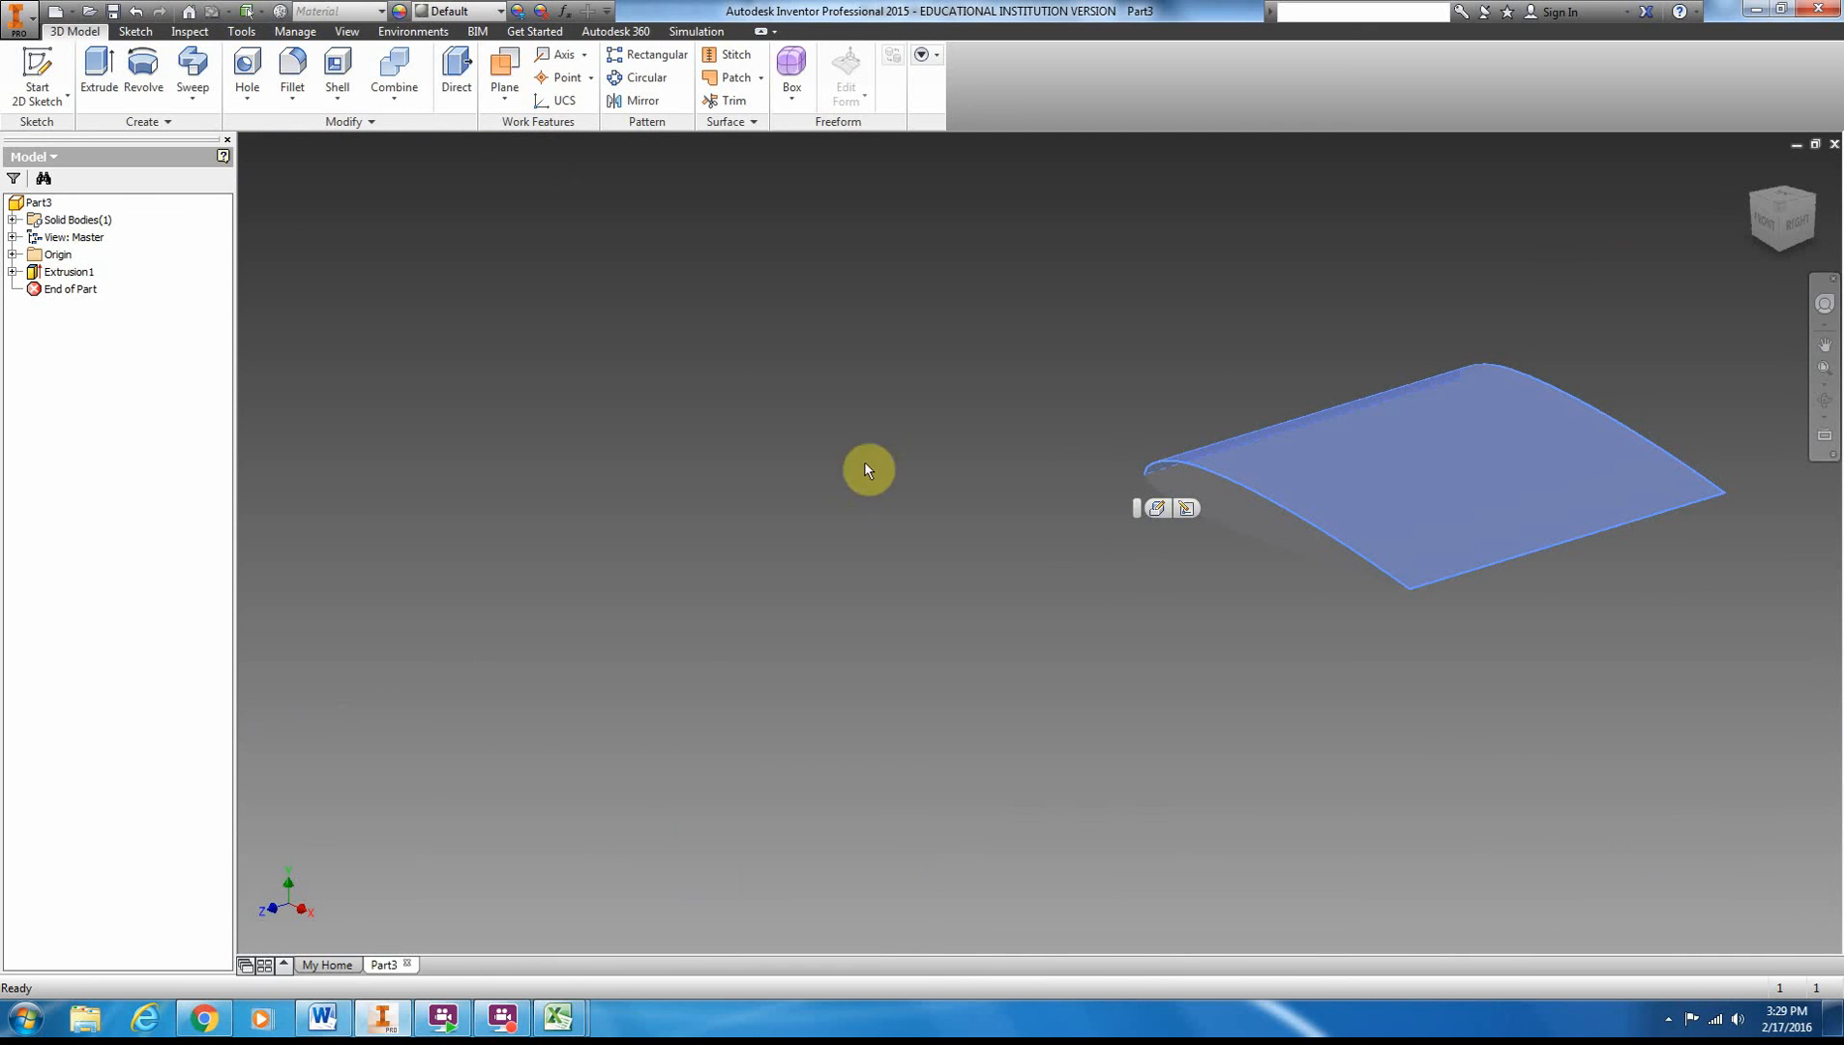
click(502, 1016)
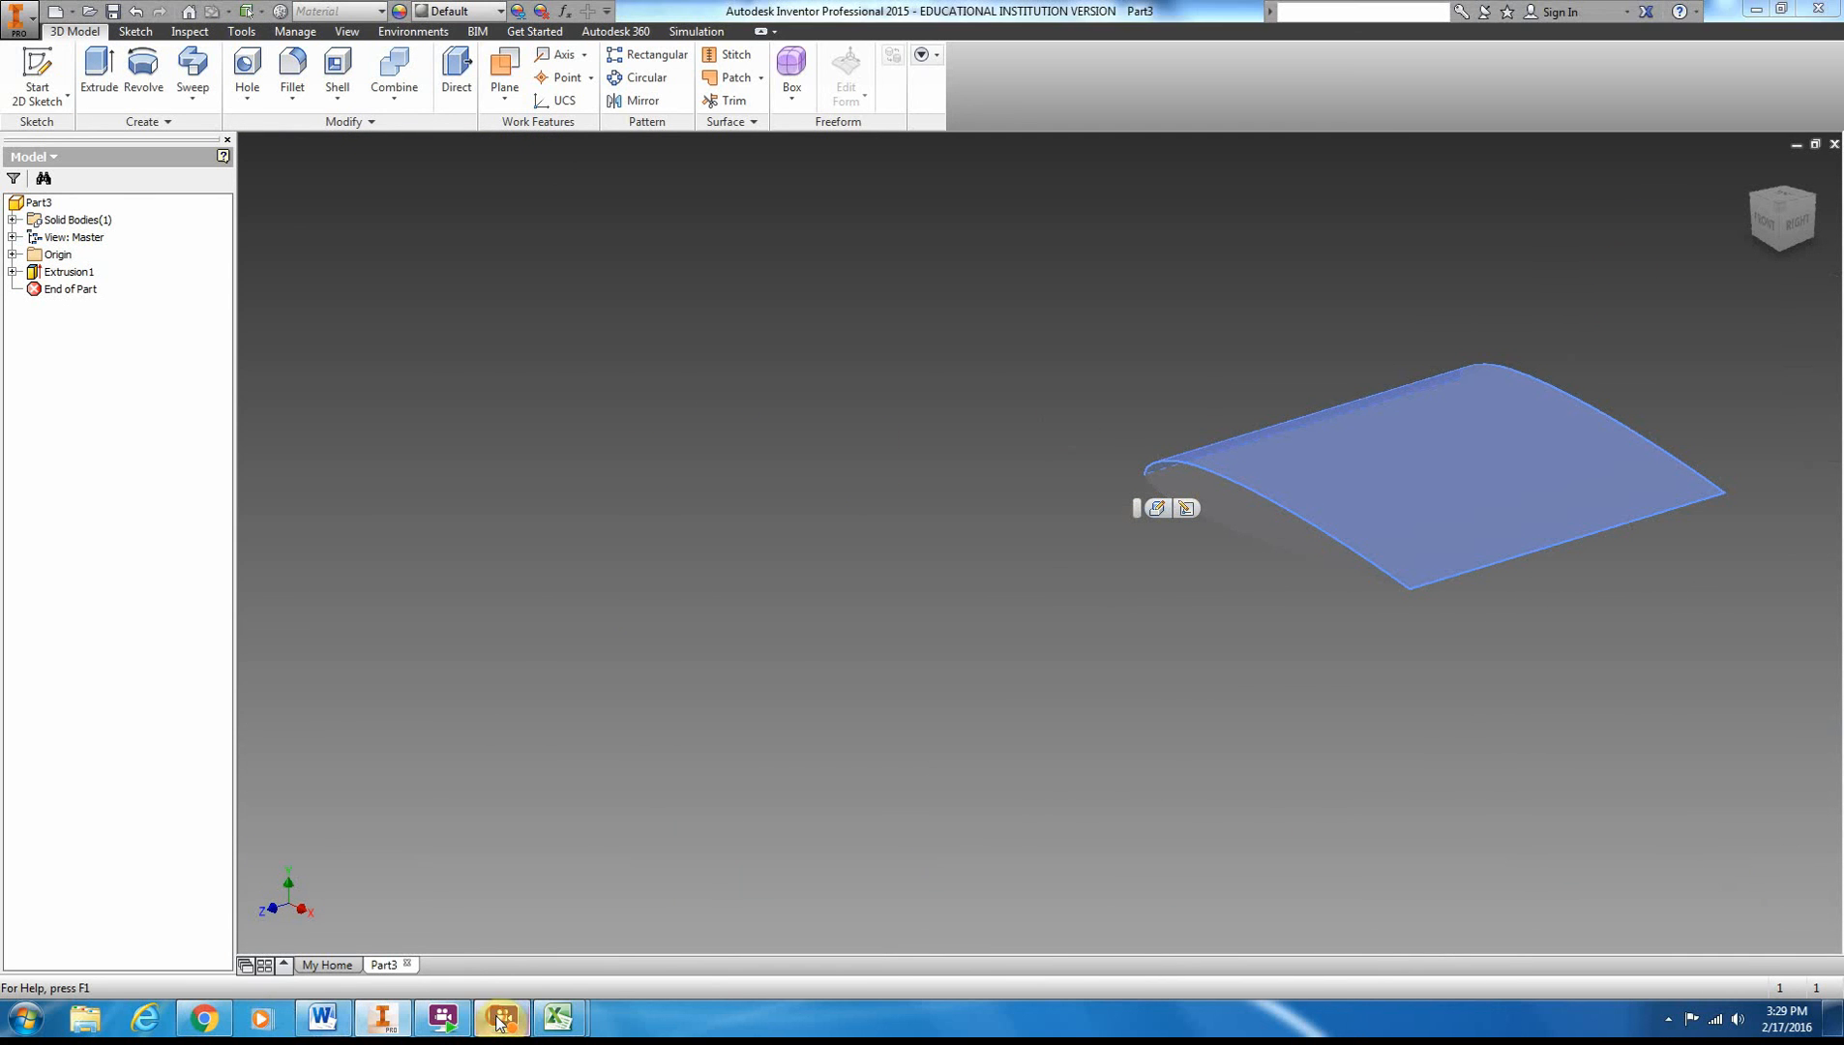